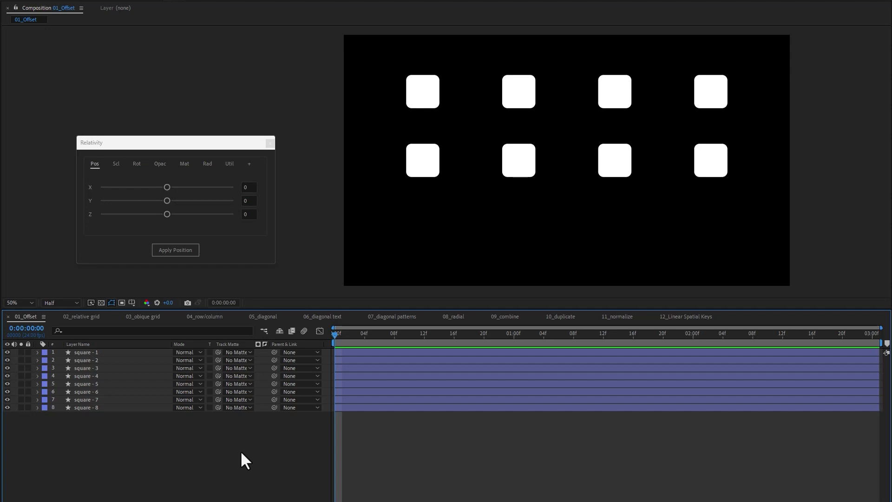
Select square - 1 through square - 8 in order and apply a position offset of 0 so they stack on the first square
{"action": "left_click", "coordinate": [422, 106]}
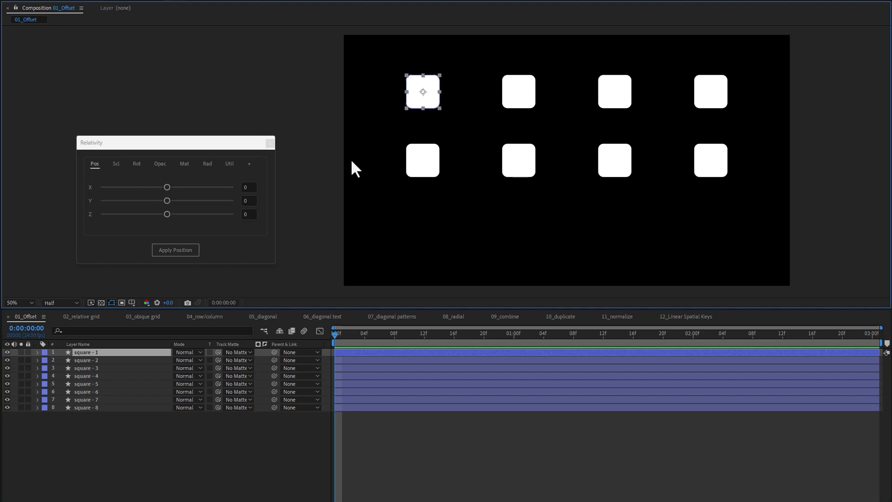
{"action": "left_click", "coordinate": [84, 407], "text": "shift"}
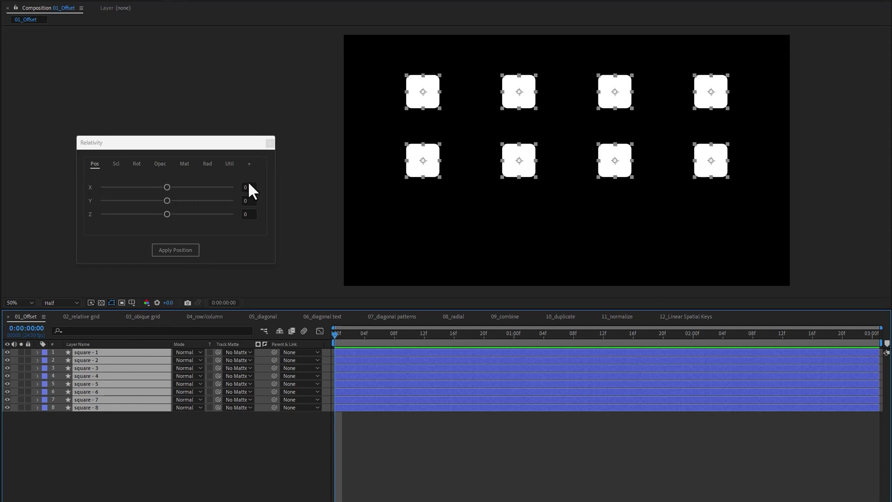
{"action": "left_click", "coordinate": [183, 253]}
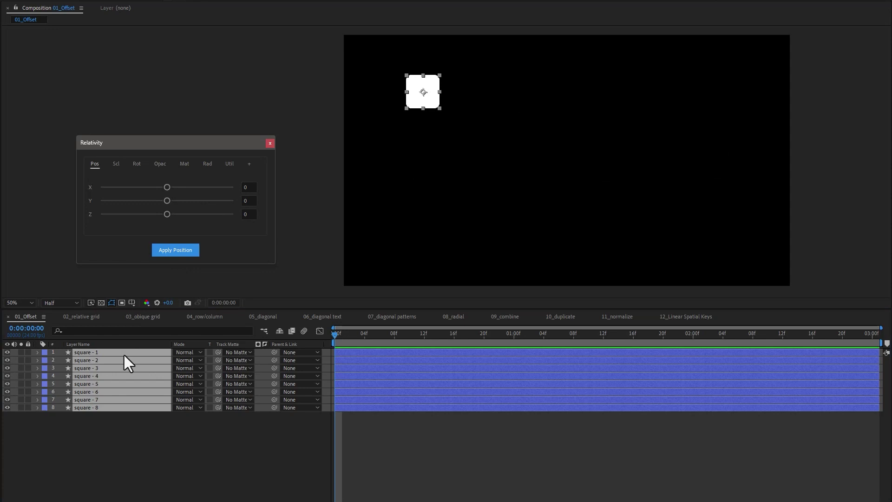
Spread the eight squares out with a position offset of 189 in X and 60 in Y per layer
{"action": "mouse_move", "coordinate": [166, 187]}
{"action": "left_mouse_down"}
{"action": "mouse_move", "coordinate": [191, 192]}
{"action": "mouse_move", "coordinate": [172, 201]}
{"action": "left_mouse_up"}
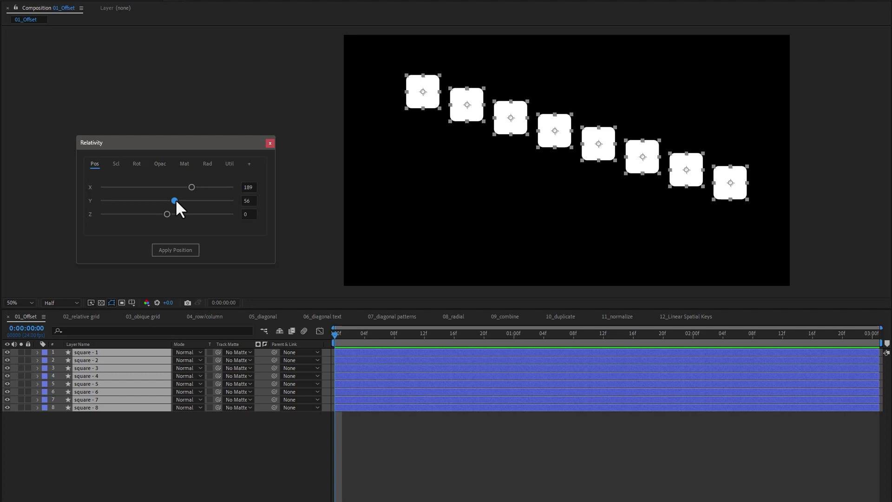
{"action": "left_click", "coordinate": [248, 200]}
{"action": "left_click", "coordinate": [194, 251]}
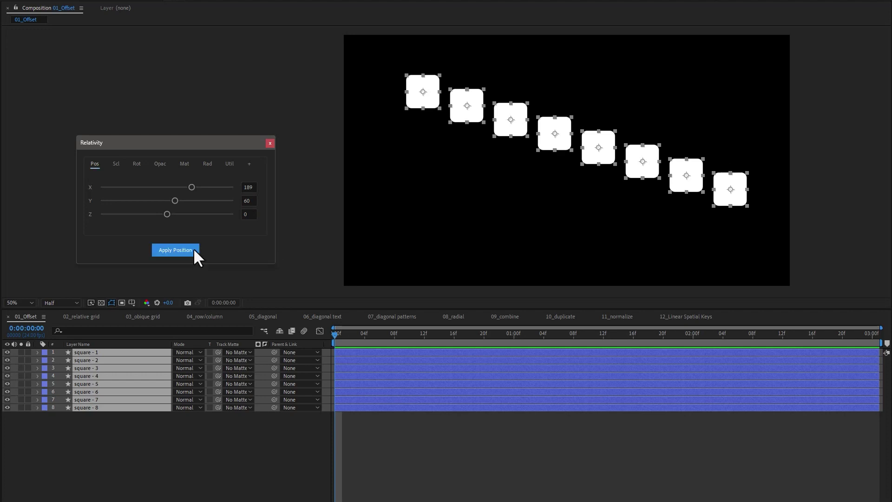
Fine-tune the Y position offset between the squares in small increments until it is 58
{"action": "left_click", "coordinate": [175, 203]}
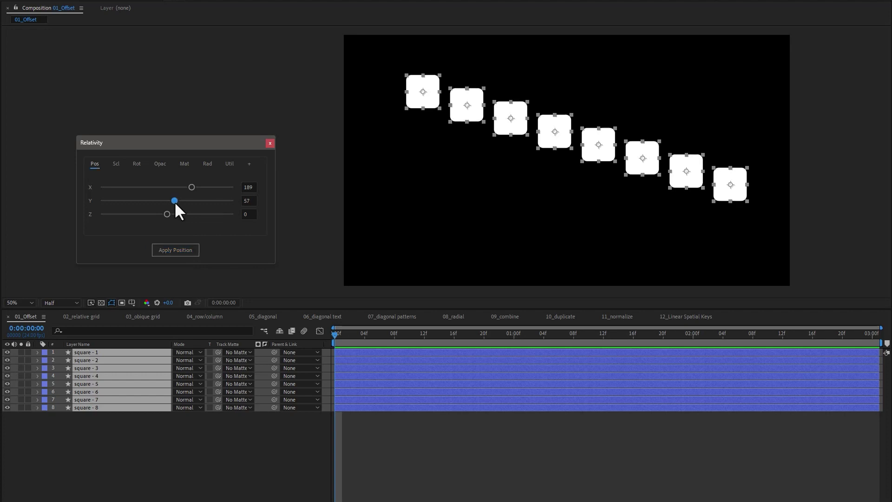
{"action": "left_click", "coordinate": [174, 202], "text": "ctrl"}
{"action": "left_click", "coordinate": [175, 202], "text": "ctrl"}
{"action": "left_click", "coordinate": [174, 202], "text": "ctrl"}
{"action": "left_click", "coordinate": [174, 202], "text": "ctrl"}
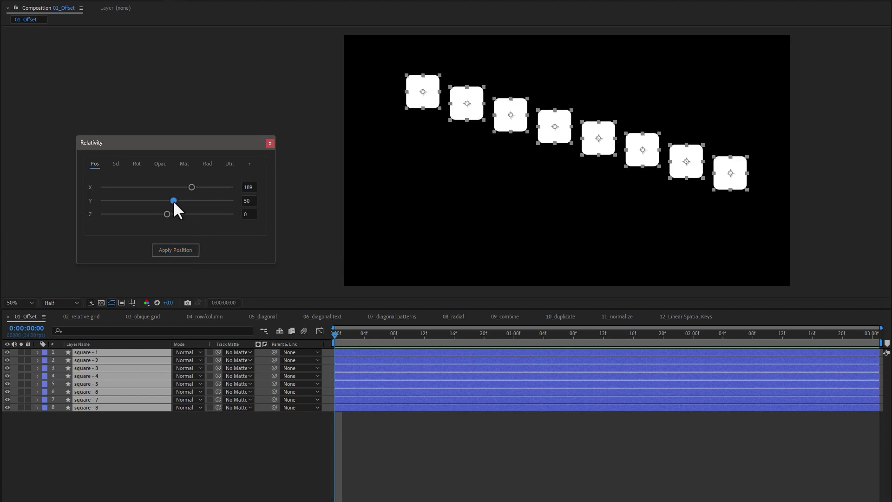
{"action": "left_click", "coordinate": [174, 201], "text": "alt"}
{"action": "left_click", "coordinate": [174, 201], "text": "alt"}
{"action": "left_click", "coordinate": [174, 200], "text": "alt"}
{"action": "left_click", "coordinate": [174, 201], "text": "alt"}
{"action": "left_click", "coordinate": [174, 201], "text": "alt"}
{"action": "left_click", "coordinate": [174, 201], "text": "alt"}
{"action": "left_click", "coordinate": [174, 201], "text": "alt"}
{"action": "left_click", "coordinate": [174, 201], "text": "alt"}
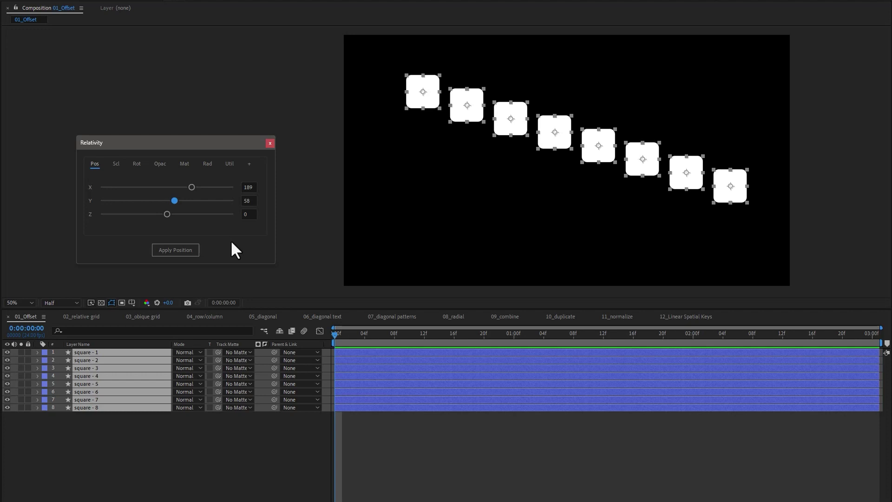
Add position keyframes to all eight squares at the first frame and reveal them in the timeline
{"action": "left_click", "coordinate": [195, 252]}
{"action": "left_click_drag", "start_coordinate": [81, 431], "coordinate": [103, 353]}
{"action": "key", "text": "u"}
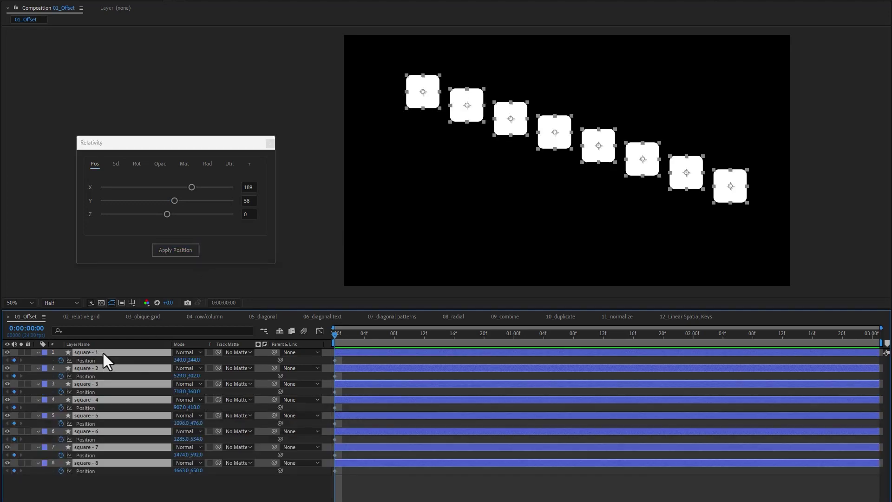
At 0:00:01:00, change the squares' position offset to 23 in X and 80 in Y
{"action": "left_click_drag", "start_coordinate": [374, 338], "coordinate": [513, 341]}
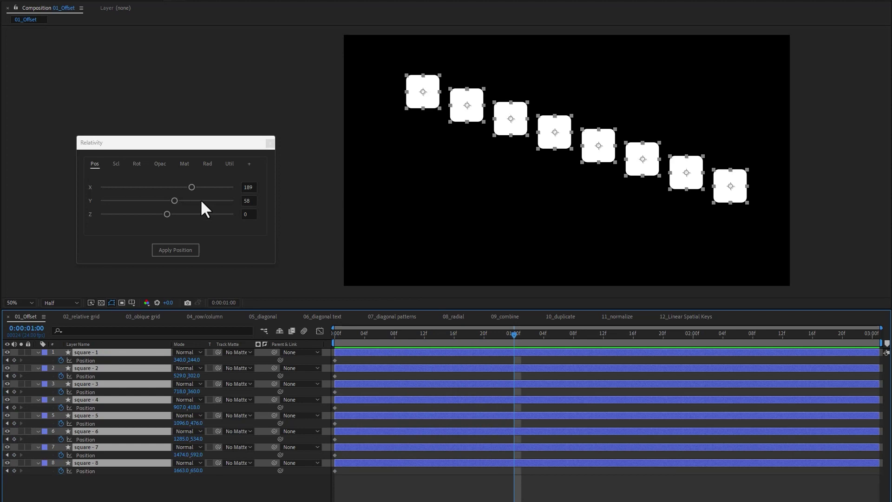
{"action": "left_click_drag", "start_coordinate": [174, 200], "coordinate": [176, 200]}
{"action": "left_click_drag", "start_coordinate": [191, 186], "coordinate": [169, 187]}
Ease all position keyframes of the eight squares to 68% with Arc, viewing the result at frame 9
{"action": "mouse_move", "coordinate": [418, 334]}
{"action": "left_mouse_down"}
{"action": "mouse_move", "coordinate": [466, 333]}
{"action": "mouse_move", "coordinate": [402, 336]}
{"action": "left_mouse_up"}
{"action": "left_click_drag", "start_coordinate": [537, 483], "coordinate": [320, 358]}
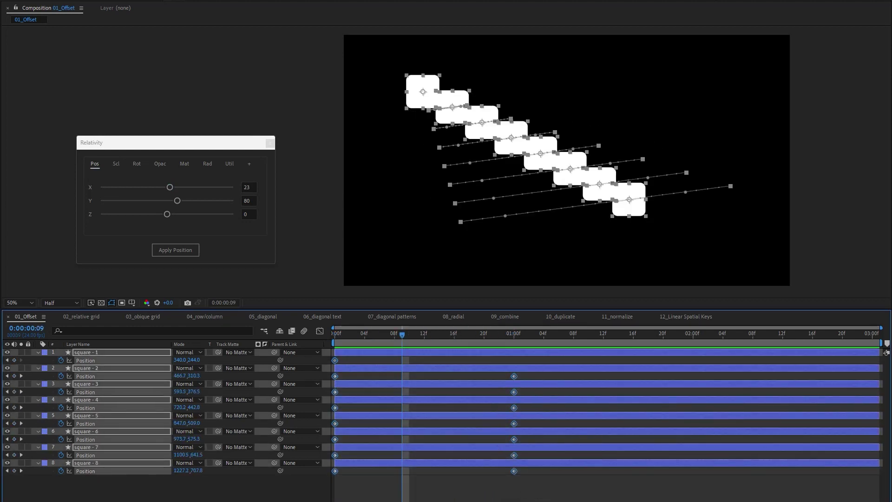
{"action": "left_click_drag", "start_coordinate": [60, 243], "coordinate": [703, 183]}
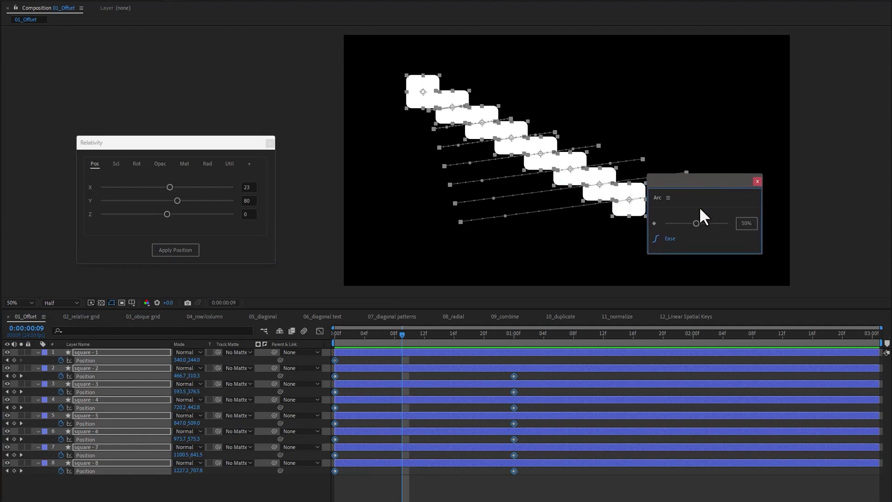
{"action": "left_click", "coordinate": [707, 223]}
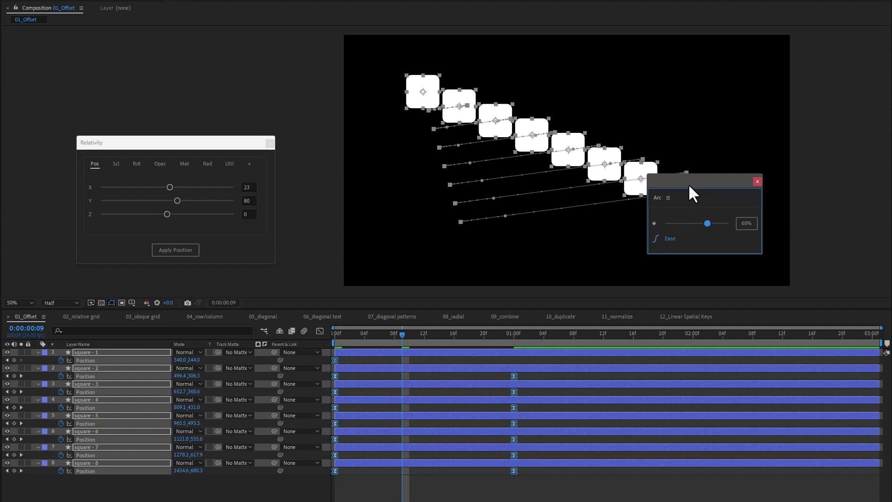
Move the Arc window away, return to the first frame and delete all position keyframes of the eight squares
{"action": "left_click_drag", "start_coordinate": [688, 184], "coordinate": [0, 200]}
{"action": "mouse_move", "coordinate": [334, 331]}
{"action": "left_mouse_down"}
{"action": "mouse_move", "coordinate": [325, 339]}
{"action": "mouse_move", "coordinate": [512, 327]}
{"action": "mouse_move", "coordinate": [327, 342]}
{"action": "mouse_move", "coordinate": [502, 324]}
{"action": "mouse_move", "coordinate": [336, 346]}
{"action": "left_mouse_up"}
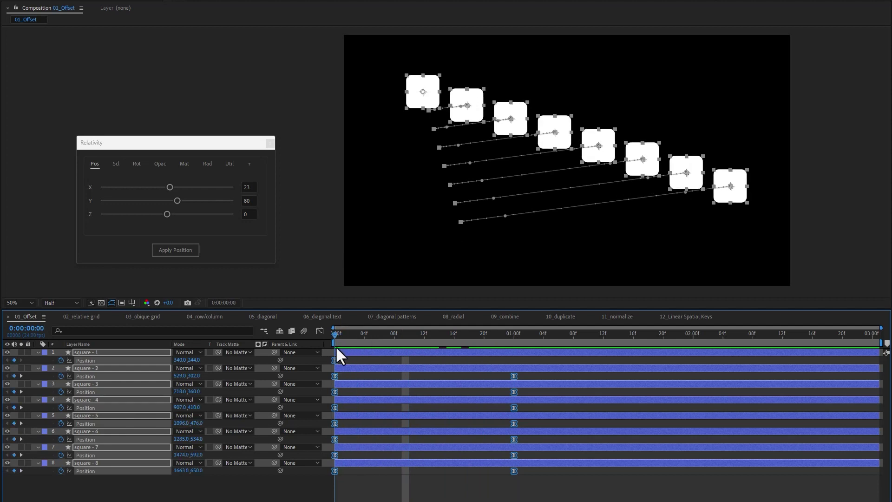
{"action": "left_click_drag", "start_coordinate": [537, 481], "coordinate": [503, 369]}
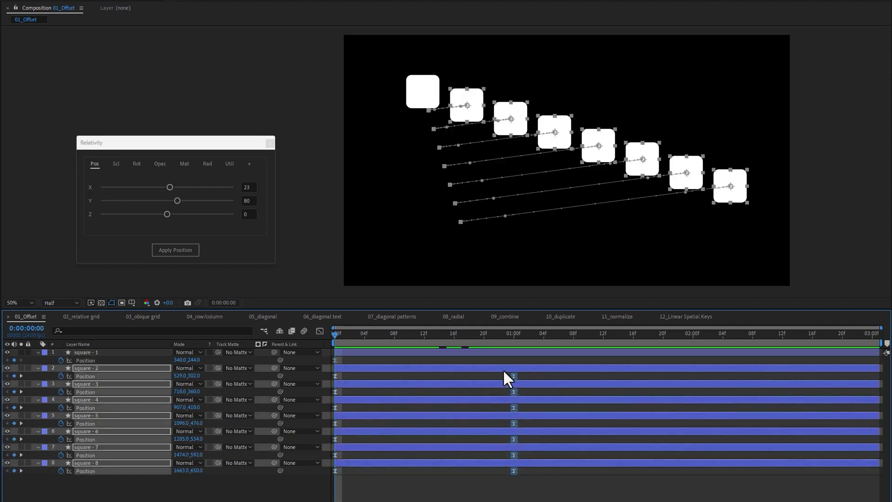
{"action": "key", "text": "Delete"}
{"action": "left_click_drag", "start_coordinate": [346, 492], "coordinate": [325, 355]}
{"action": "key", "text": "Delete"}
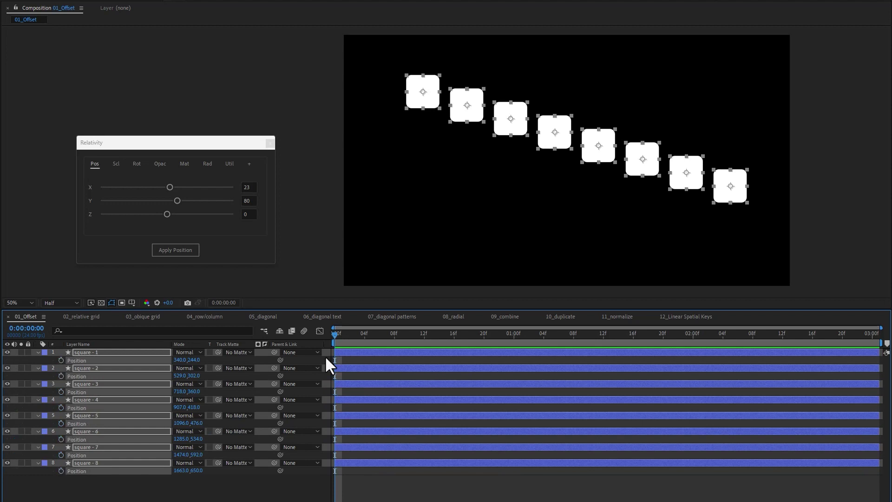
Scale the eight squares progressively with an offset of 20 in X and Y, and unlink the two axes
{"action": "left_click", "coordinate": [124, 351]}
{"action": "left_click", "coordinate": [116, 164]}
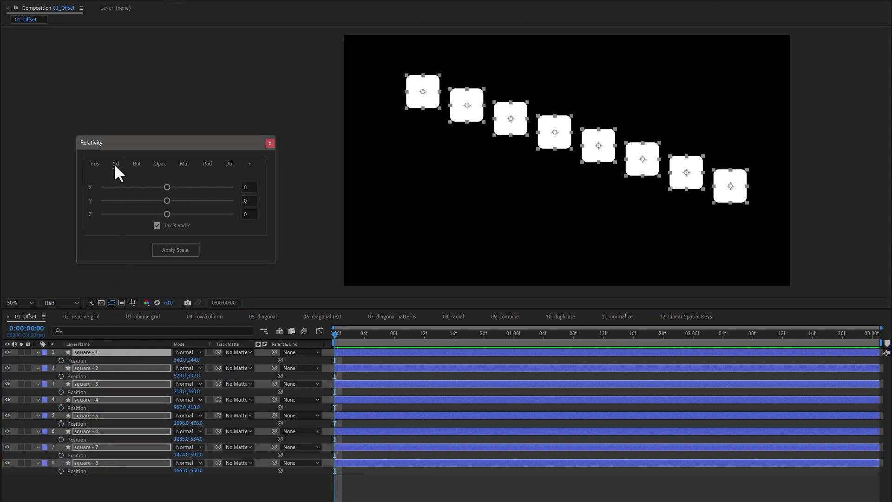
{"action": "left_click_drag", "start_coordinate": [166, 187], "coordinate": [179, 186]}
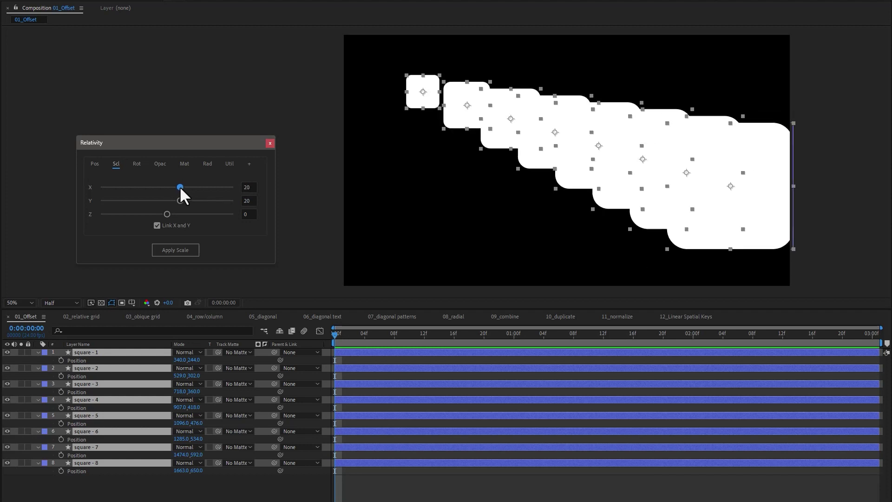
{"action": "left_click", "coordinate": [157, 225]}
{"action": "mouse_move", "coordinate": [179, 200]}
{"action": "left_mouse_down"}
{"action": "mouse_move", "coordinate": [188, 199]}
{"action": "mouse_move", "coordinate": [180, 201]}
{"action": "left_mouse_up"}
Rotate the eight squares progressively with a Z rotation offset of 13.7 per layer
{"action": "left_click", "coordinate": [136, 164]}
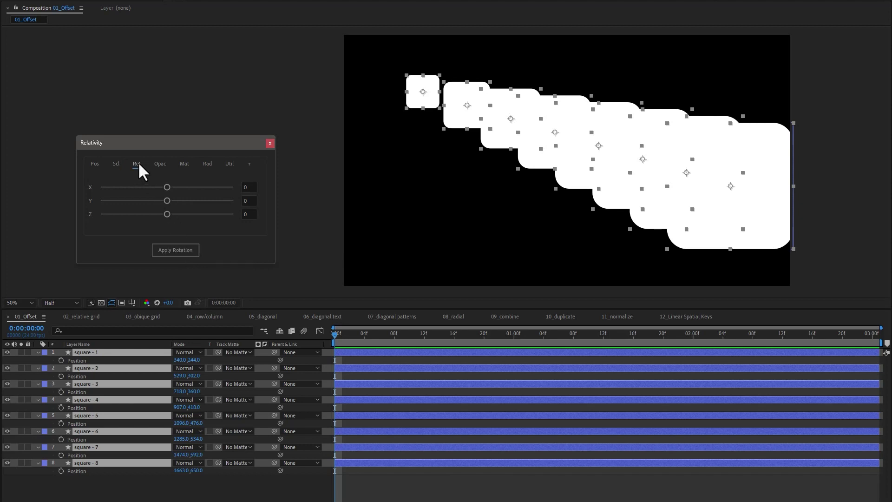
{"action": "left_click", "coordinate": [185, 248]}
{"action": "left_click_drag", "start_coordinate": [170, 216], "coordinate": [172, 217]}
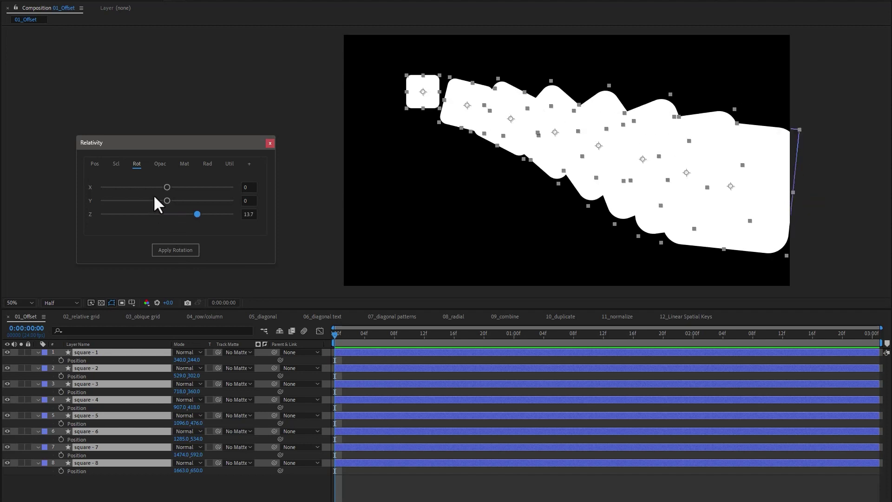
Try to fade the eight squares progressively with a calculated opacity offset range and an offset of -14.2
{"action": "left_click", "coordinate": [160, 166]}
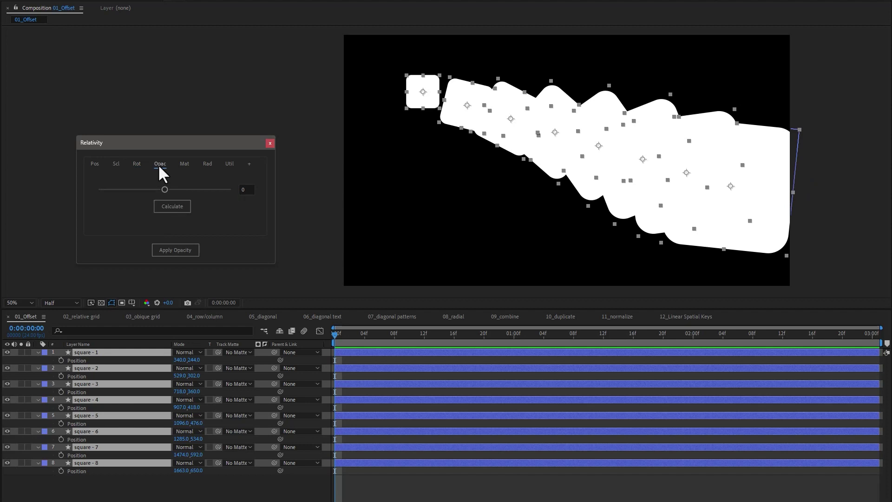
{"action": "left_click", "coordinate": [103, 353]}
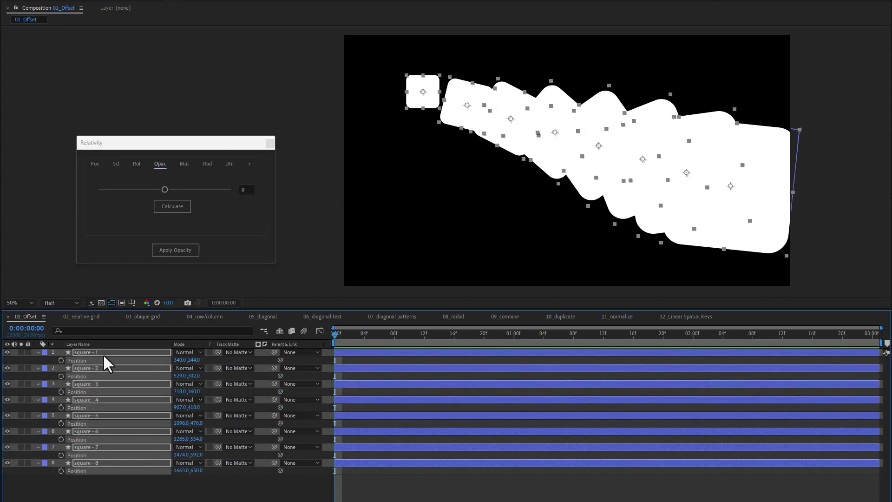
{"action": "key", "text": "t"}
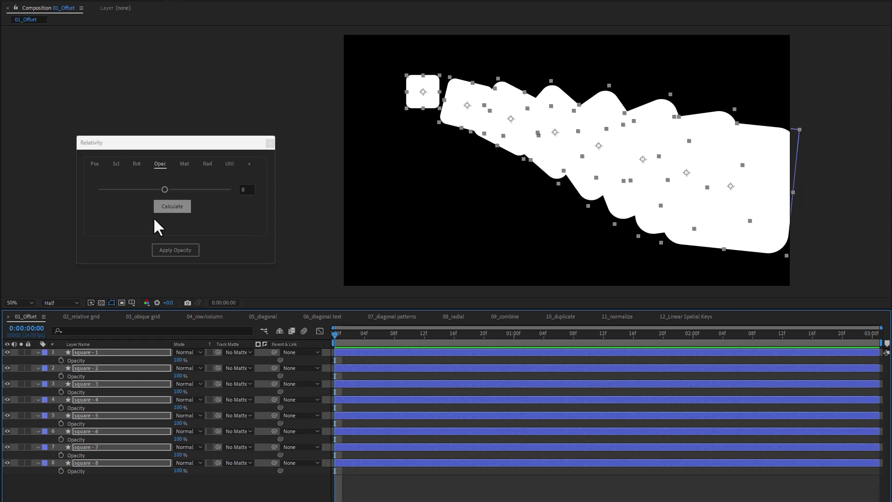
{"action": "left_click", "coordinate": [164, 205]}
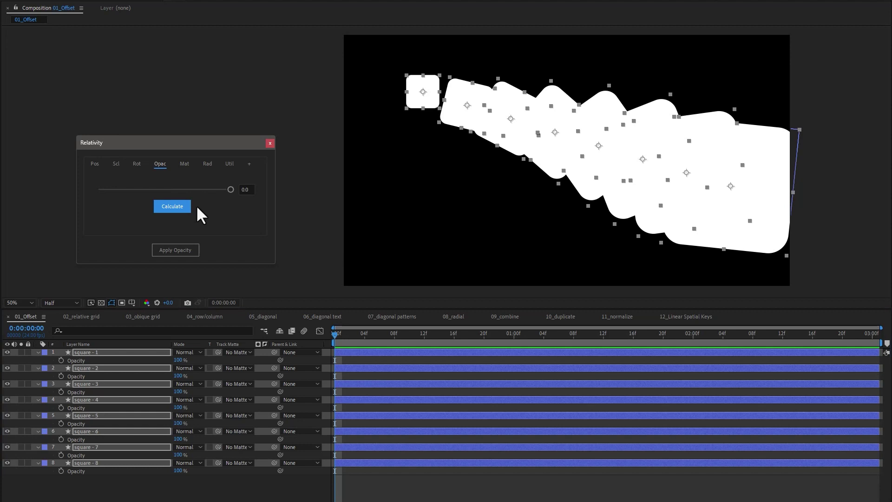
{"action": "left_click_drag", "start_coordinate": [231, 190], "coordinate": [98, 191]}
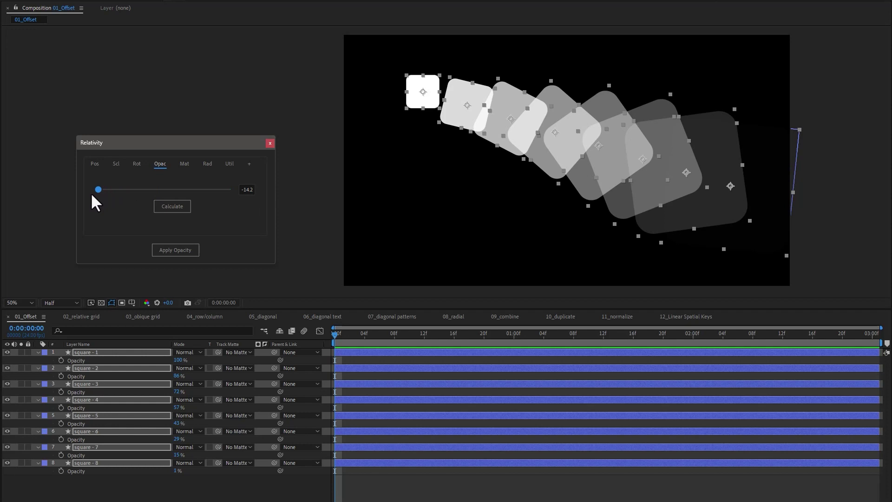
{"action": "key", "text": "ctrl+z"}
Set the opacity of the square - 1 layer to 50%
{"action": "left_click", "coordinate": [181, 360]}
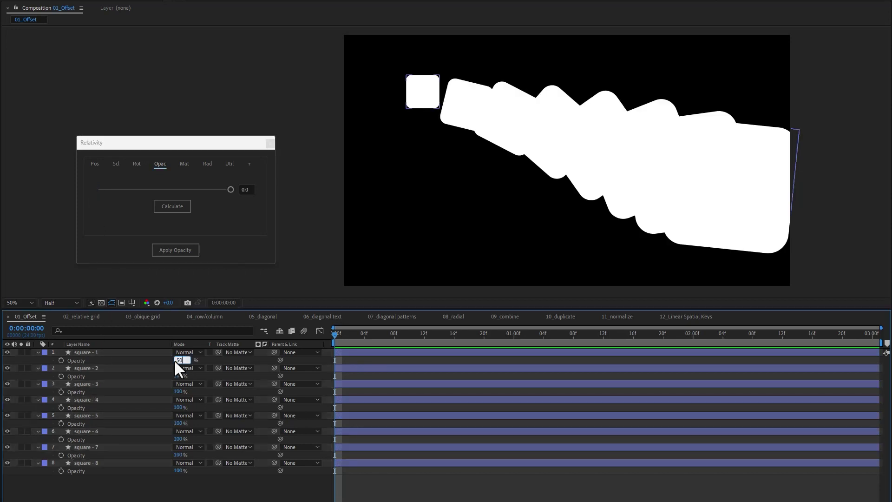
{"action": "type", "text": "50"}
{"action": "key", "text": "Return"}
Recalculate the opacity range for all eight squares, test an offset of 7.1 and set it to -7.1 per layer
{"action": "left_click", "coordinate": [111, 464], "text": "shift"}
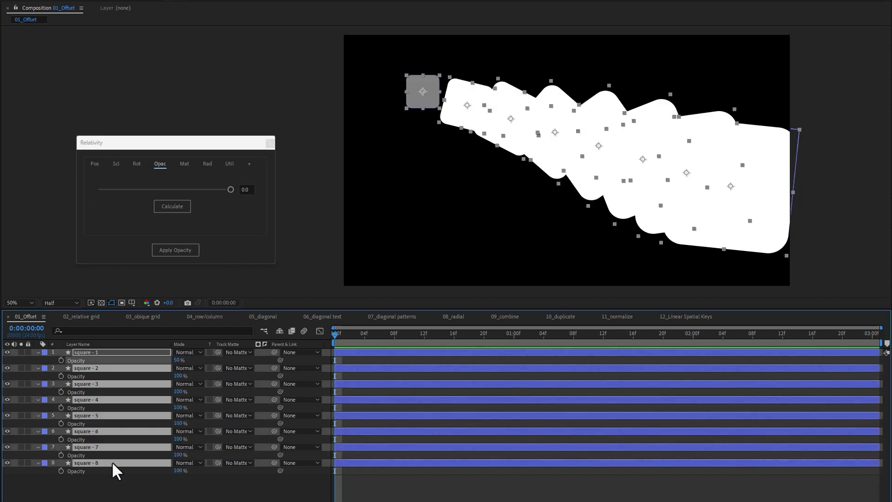
{"action": "left_click", "coordinate": [169, 208]}
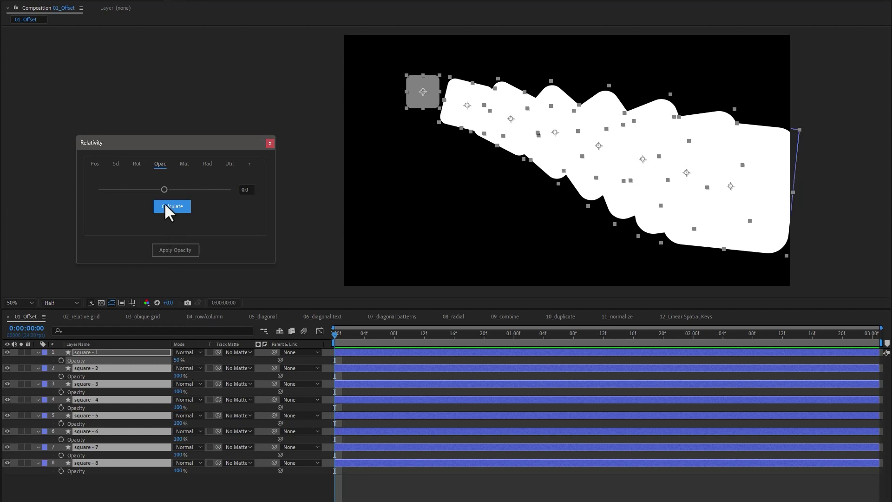
{"action": "left_click_drag", "start_coordinate": [163, 189], "coordinate": [233, 189]}
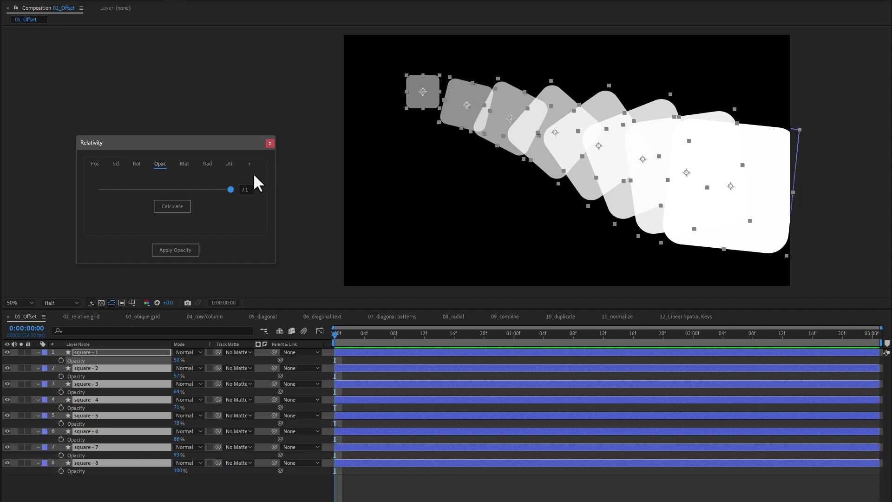
{"action": "left_click_drag", "start_coordinate": [229, 189], "coordinate": [91, 199]}
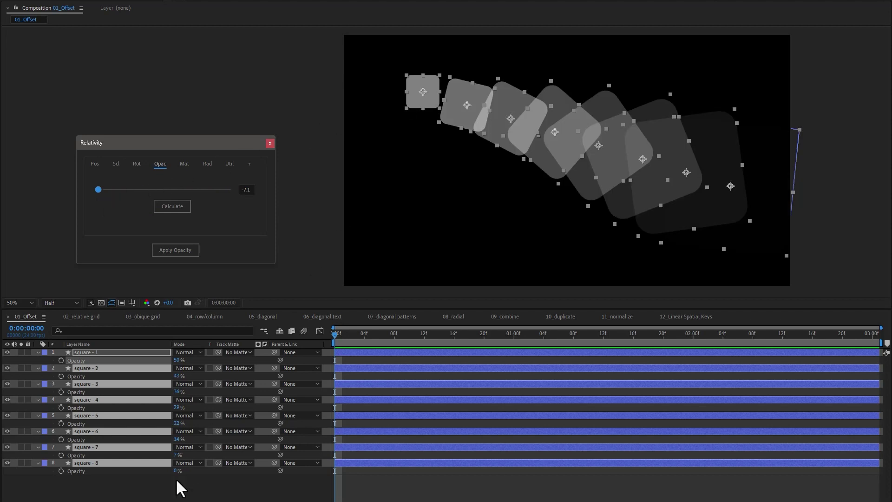
{"action": "left_click", "coordinate": [174, 213]}
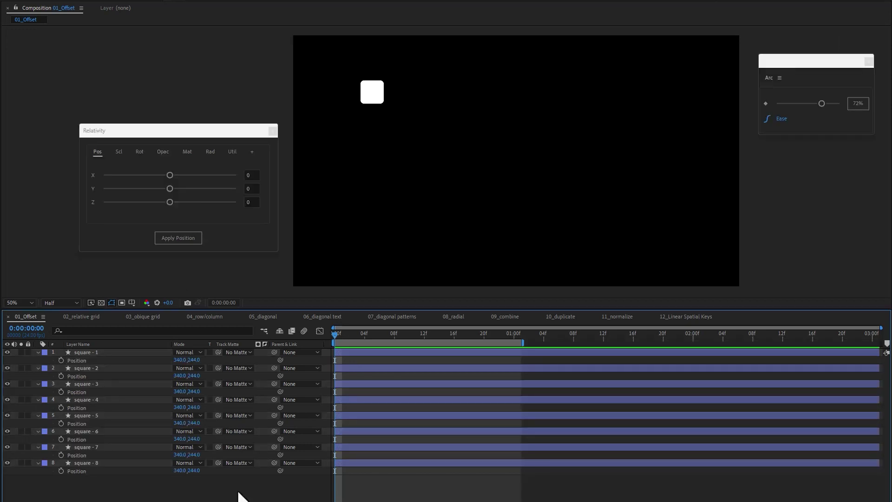
Add starting position keyframes to all eight stacked squares at the first frame
{"action": "left_click", "coordinate": [107, 353]}
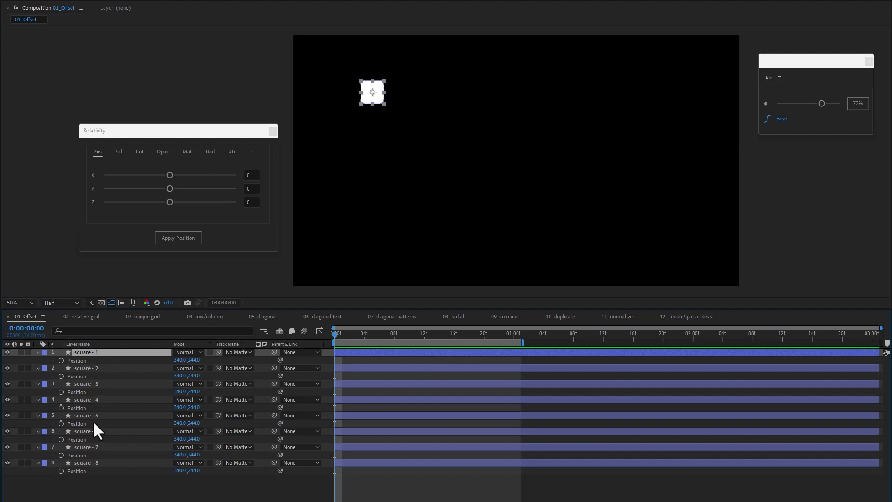
{"action": "left_click", "coordinate": [85, 462], "text": "shift"}
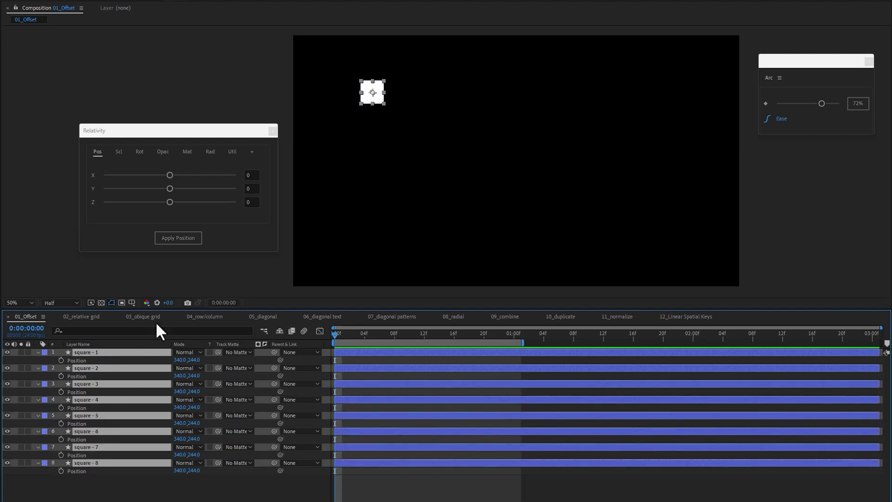
{"action": "left_click", "coordinate": [196, 239]}
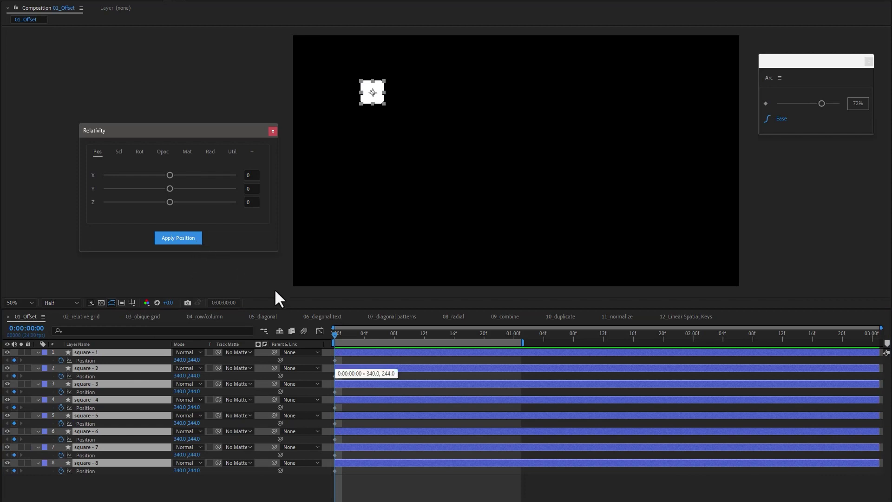
At frame 12, spread the eight squares horizontally with a keyframed X position offset of 186 per layer
{"action": "left_click_drag", "start_coordinate": [350, 335], "coordinate": [424, 335]}
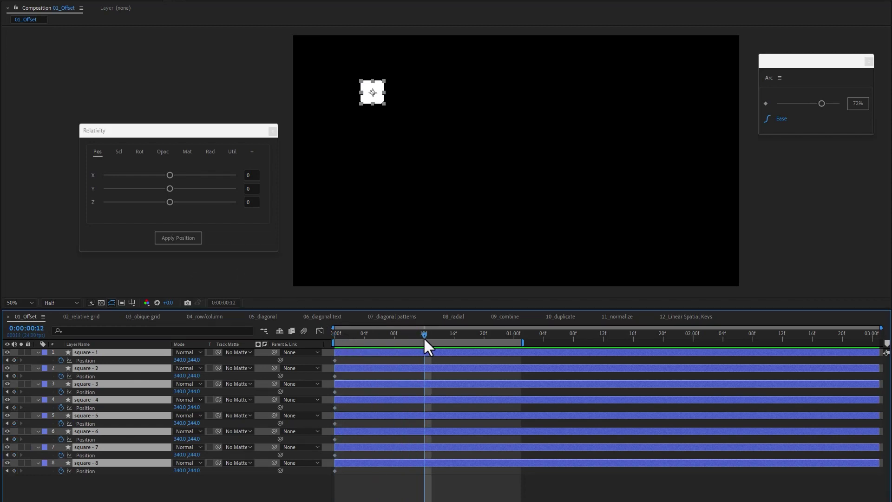
{"action": "left_click_drag", "start_coordinate": [170, 175], "coordinate": [194, 176]}
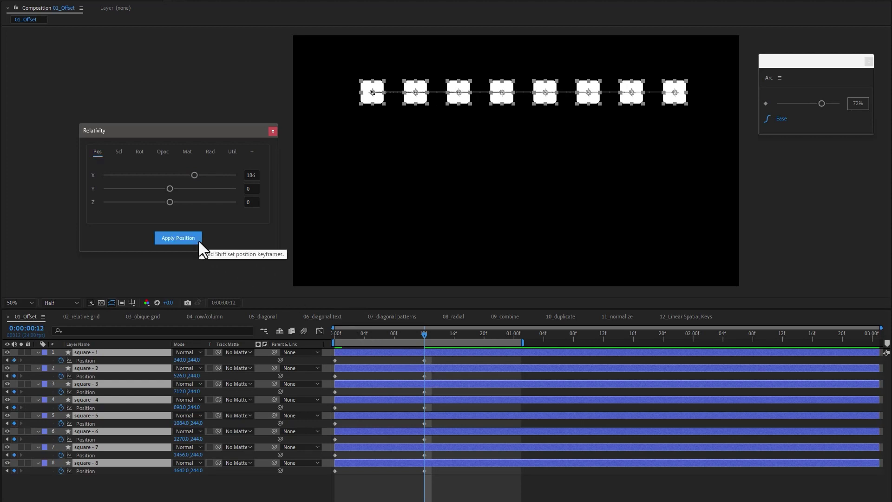
At 0:00:01:00, select the layers from square - 8 up to square - 1 and apply position offsets of X -186 and Y 91
{"action": "left_click_drag", "start_coordinate": [418, 332], "coordinate": [516, 336]}
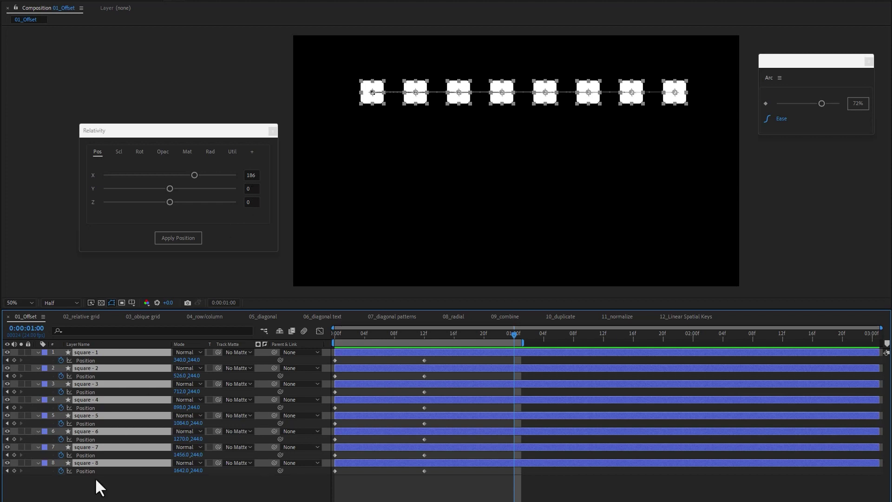
{"action": "left_click", "coordinate": [91, 462]}
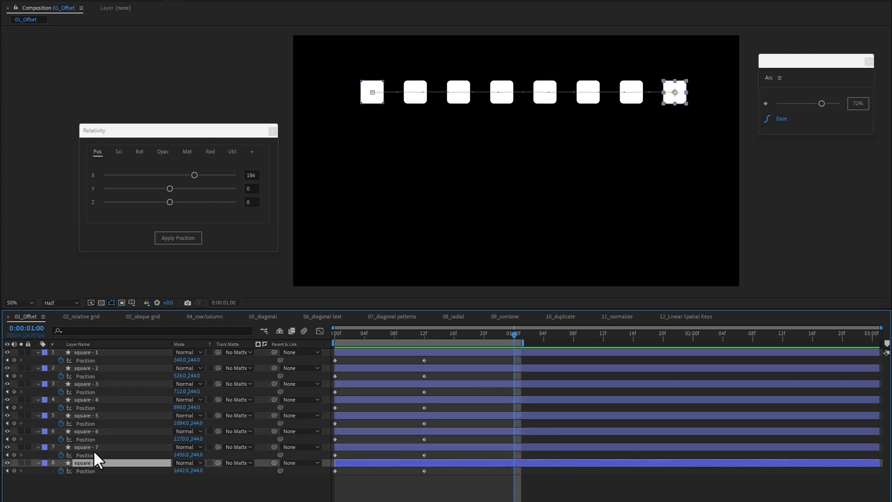
{"action": "left_click", "coordinate": [114, 353], "text": "shift"}
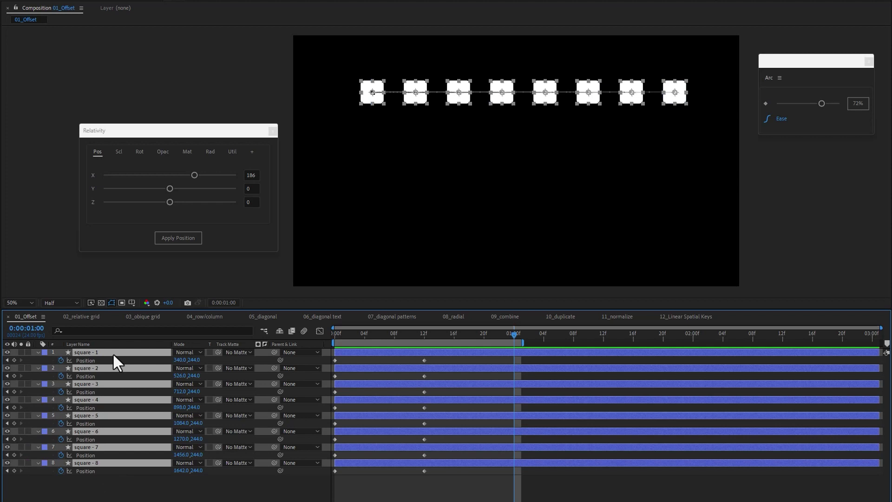
{"action": "left_click", "coordinate": [249, 176]}
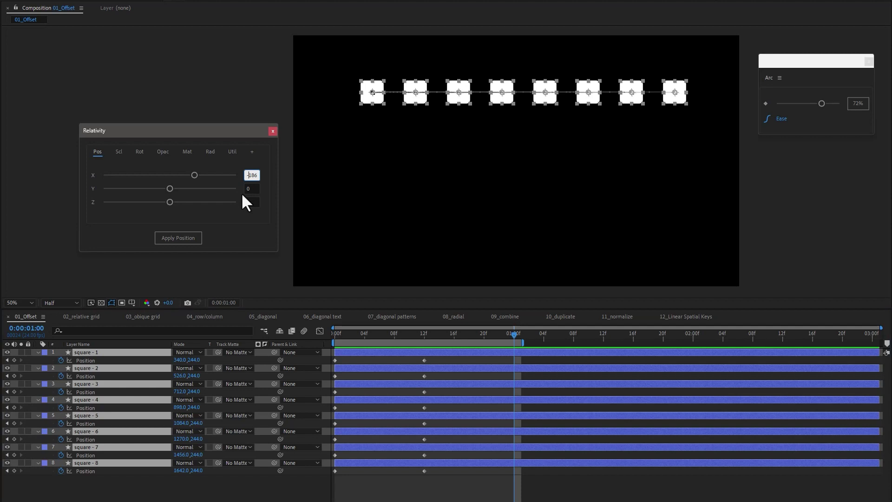
{"action": "left_click", "coordinate": [198, 240]}
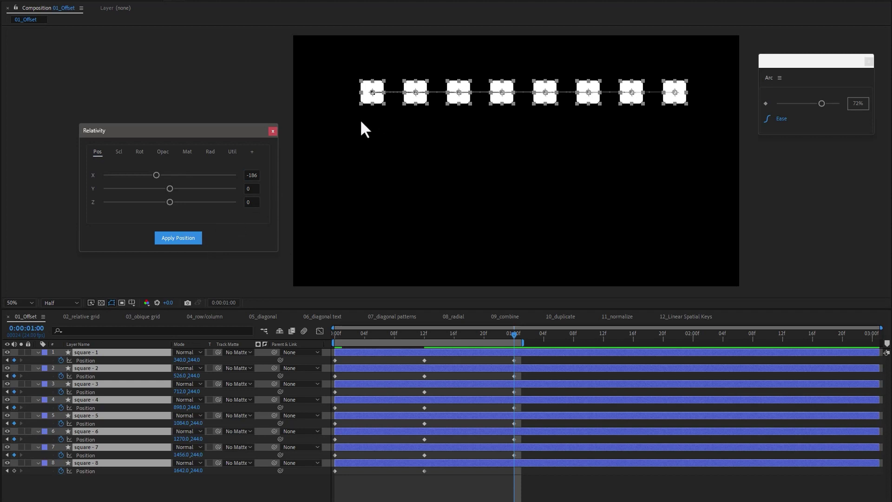
{"action": "left_click_drag", "start_coordinate": [169, 188], "coordinate": [179, 189]}
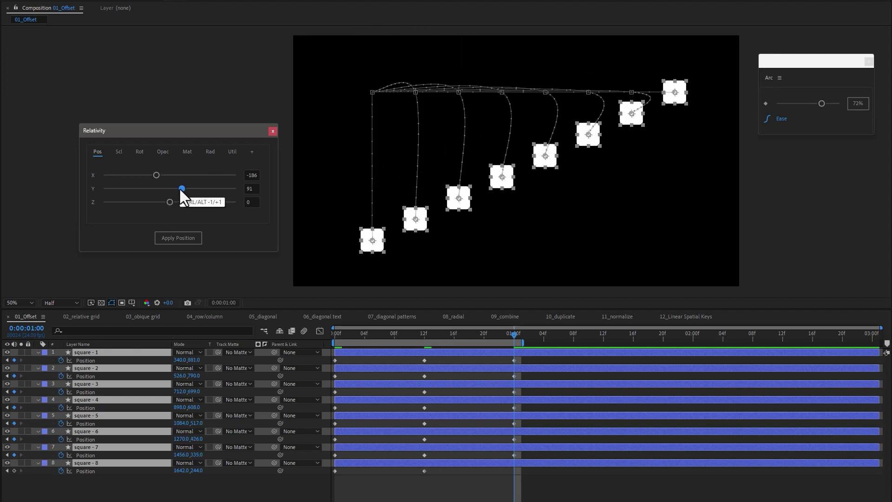
Preview the animation and extend the work area to about 0:00:02:00
{"action": "left_click_drag", "start_coordinate": [346, 334], "coordinate": [695, 336]}
{"action": "key", "text": "n"}
At 0:00:01:16, select all eight squares with square - 4 first and set the X and Y position offsets to 0
{"action": "left_click", "coordinate": [635, 339]}
{"action": "left_click", "coordinate": [519, 211]}
{"action": "left_click", "coordinate": [505, 185]}
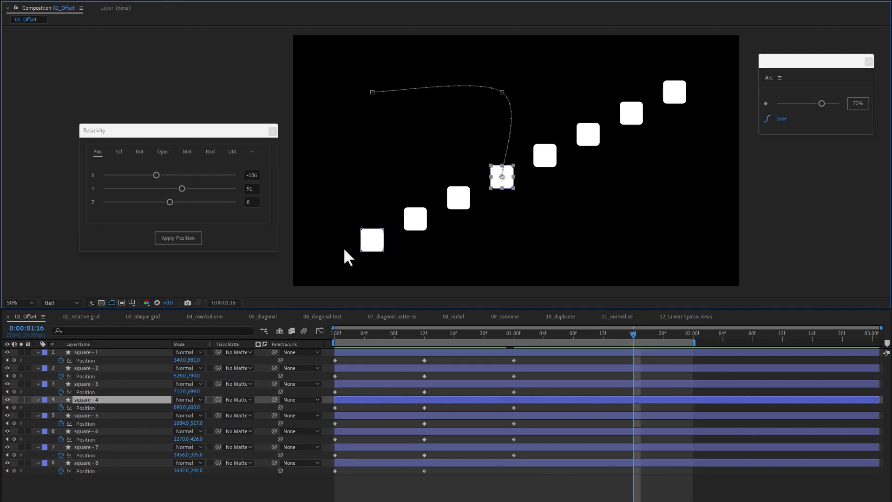
{"action": "left_click", "coordinate": [79, 351], "text": "shift"}
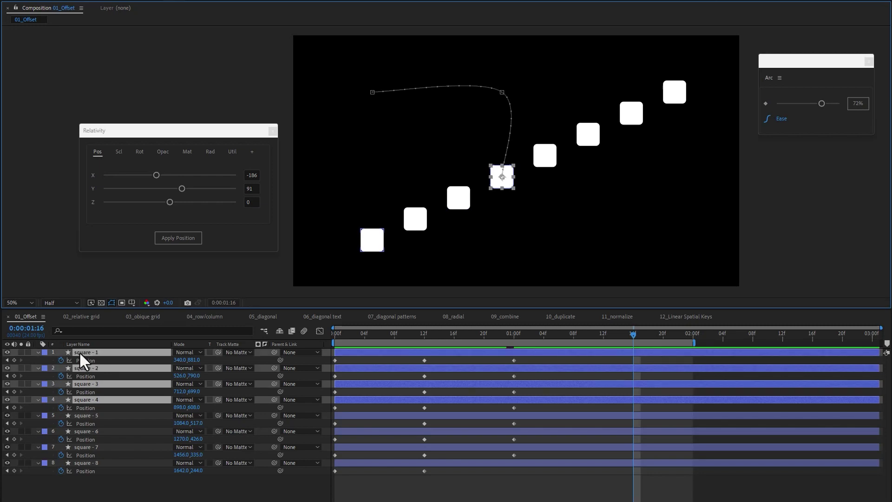
{"action": "left_click", "coordinate": [85, 415], "text": "shift"}
{"action": "left_click", "coordinate": [87, 431], "text": "shift"}
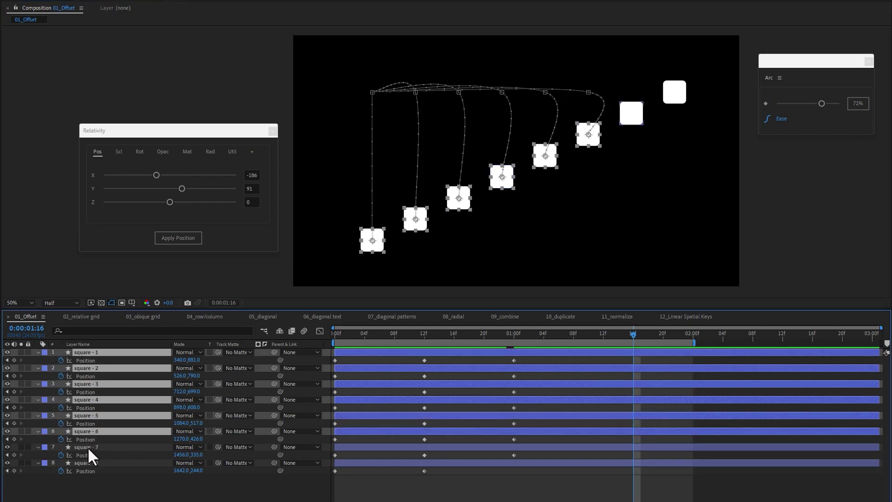
{"action": "left_click", "coordinate": [88, 448], "text": "shift"}
{"action": "left_click", "coordinate": [85, 463], "text": "shift"}
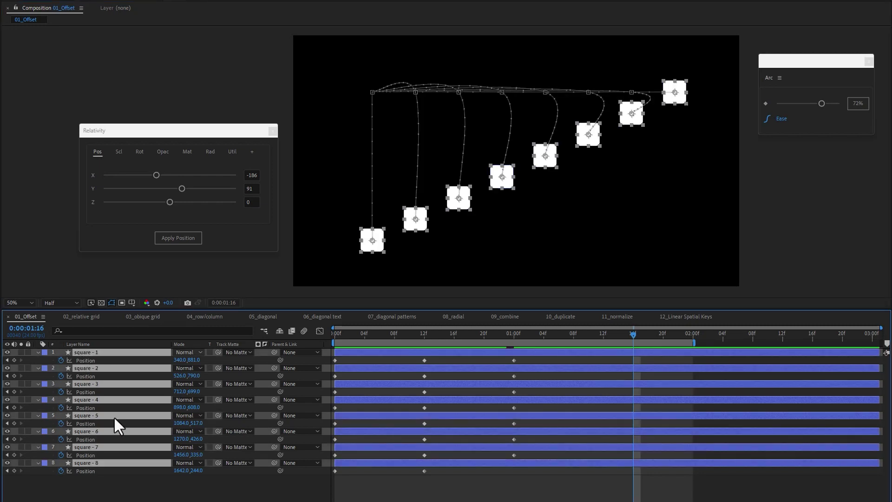
{"action": "left_click", "coordinate": [251, 175]}
{"action": "type", "text": "0"}
{"action": "left_click", "coordinate": [254, 187]}
{"action": "left_click", "coordinate": [250, 222]}
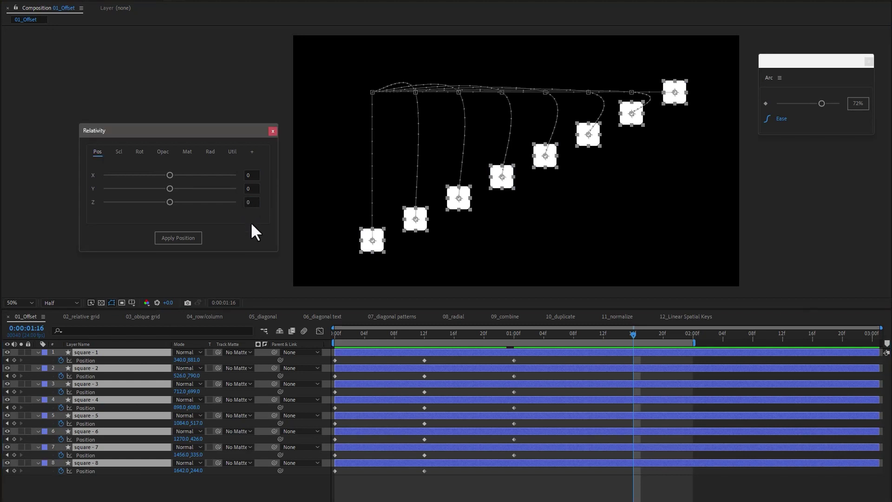
Try gathering all squares at square - 4 with a zero offset, check the motion back to 0:00:01:00, and undo it
{"action": "left_click", "coordinate": [187, 239]}
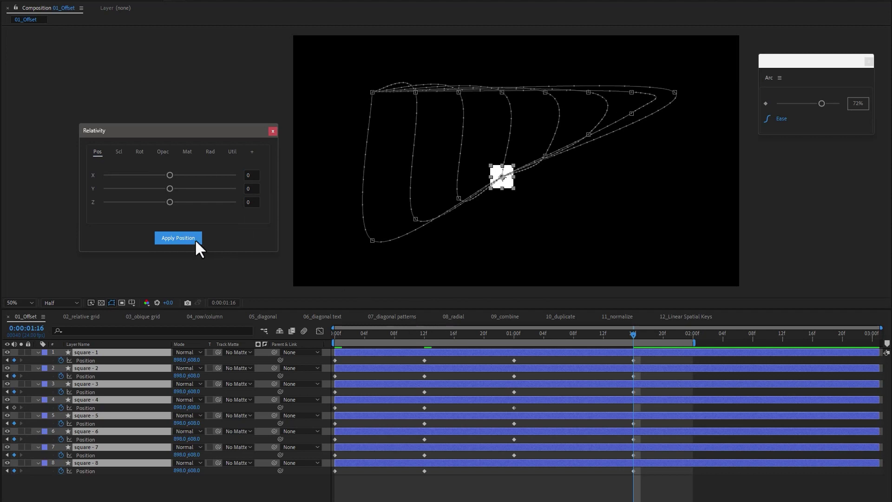
{"action": "left_click", "coordinate": [558, 334]}
{"action": "left_click_drag", "start_coordinate": [557, 334], "coordinate": [515, 333]}
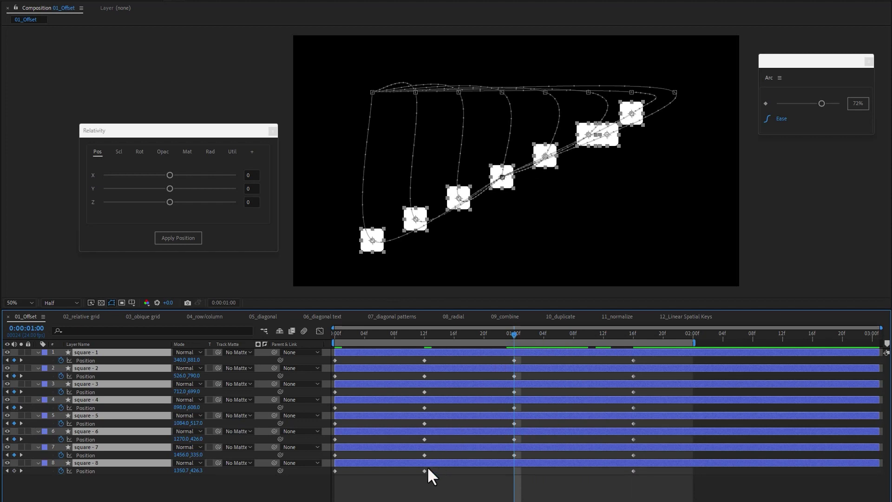
{"action": "left_click", "coordinate": [605, 489]}
{"action": "key", "text": "ctrl+z"}
{"action": "key", "text": "ctrl+z"}
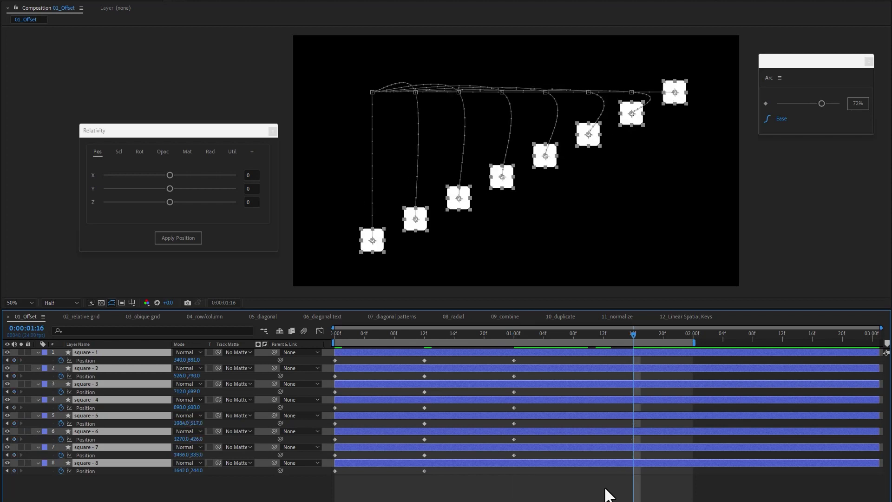
Add the missing position keyframe for square - 8 at 0:00:01:00
{"action": "left_click", "coordinate": [513, 334]}
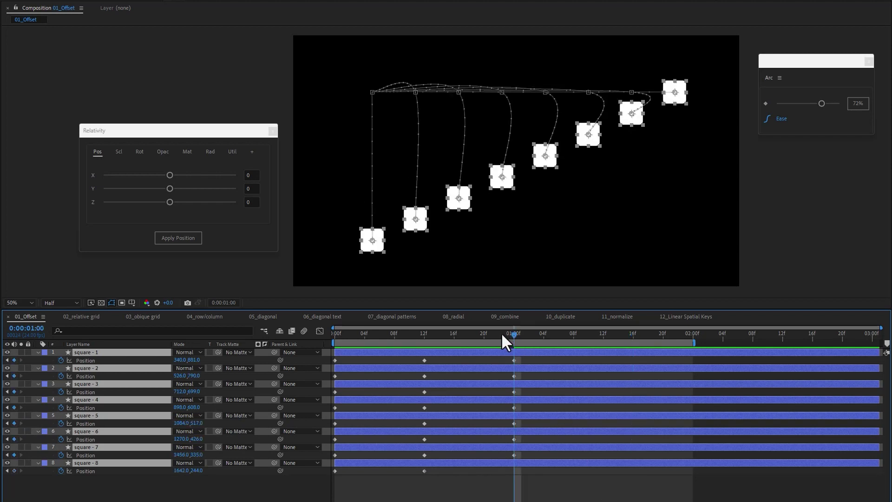
{"action": "left_click", "coordinate": [196, 238]}
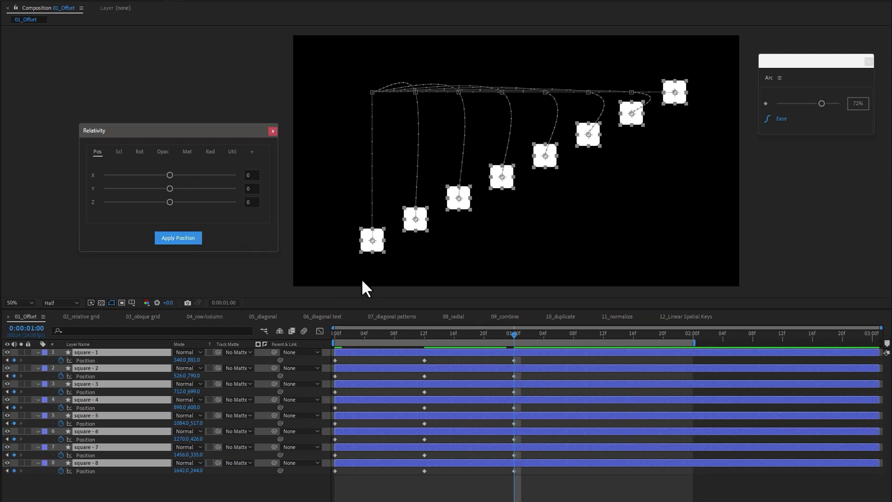
At 0:00:01:16, gather all squares at square - 4 by selecting it first and applying the zero position offset, and review the motion
{"action": "left_click_drag", "start_coordinate": [610, 338], "coordinate": [632, 336]}
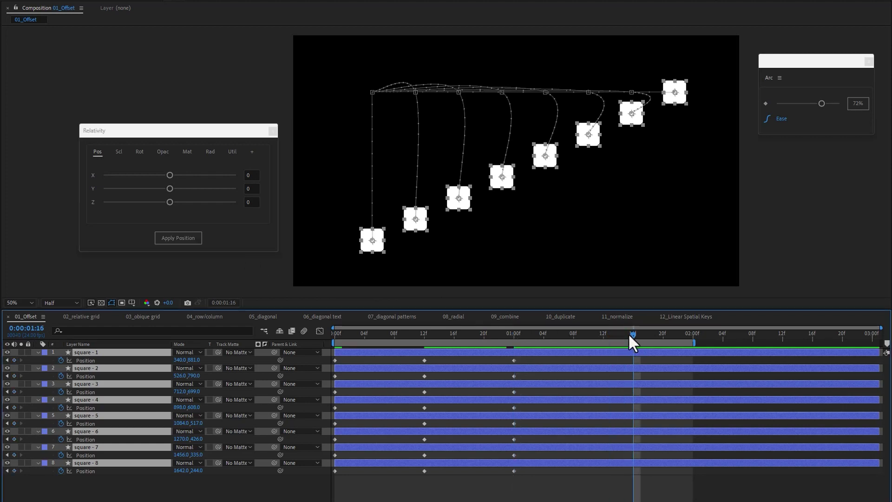
{"action": "left_click", "coordinate": [537, 224]}
{"action": "left_click", "coordinate": [502, 176]}
{"action": "left_click_drag", "start_coordinate": [125, 340], "coordinate": [96, 467]}
{"action": "left_click", "coordinate": [178, 238]}
{"action": "left_click", "coordinate": [484, 333]}
{"action": "left_click_drag", "start_coordinate": [451, 327], "coordinate": [633, 337]}
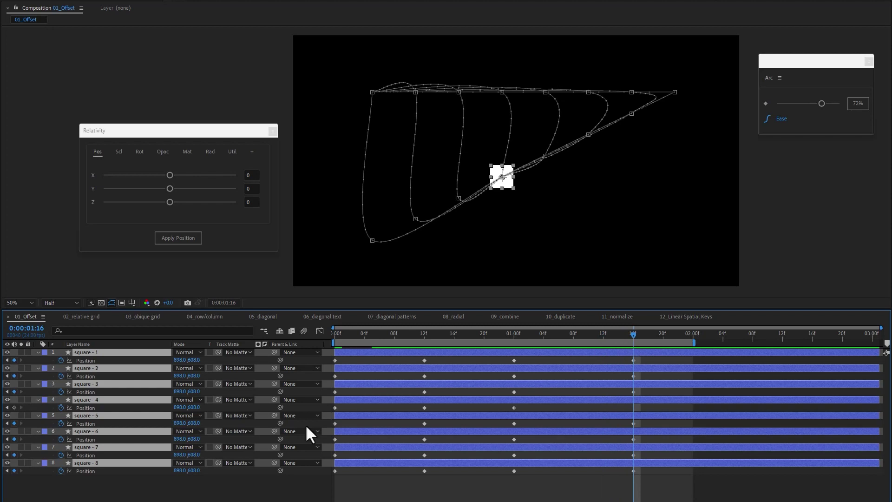
Add the missing position keyframe for the square - 4 layer at 0:00:01:16
{"action": "left_click", "coordinate": [96, 479]}
{"action": "left_click", "coordinate": [86, 415]}
{"action": "left_click", "coordinate": [89, 401]}
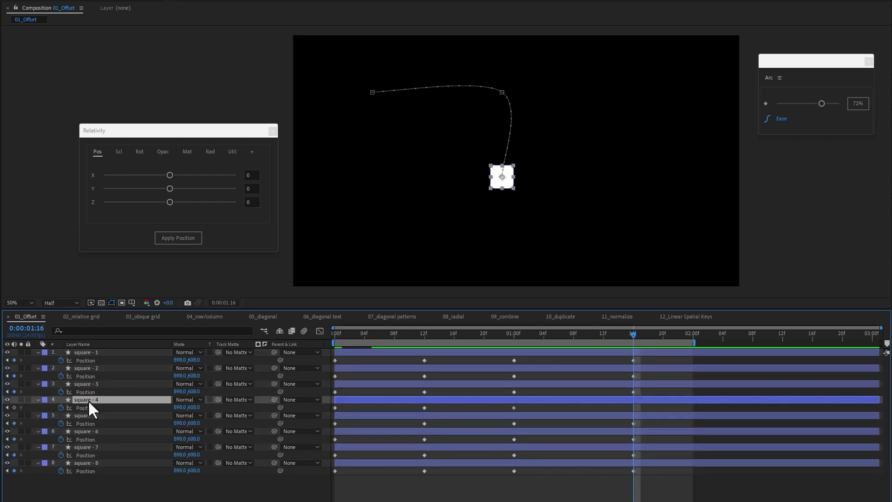
{"action": "left_click", "coordinate": [185, 238]}
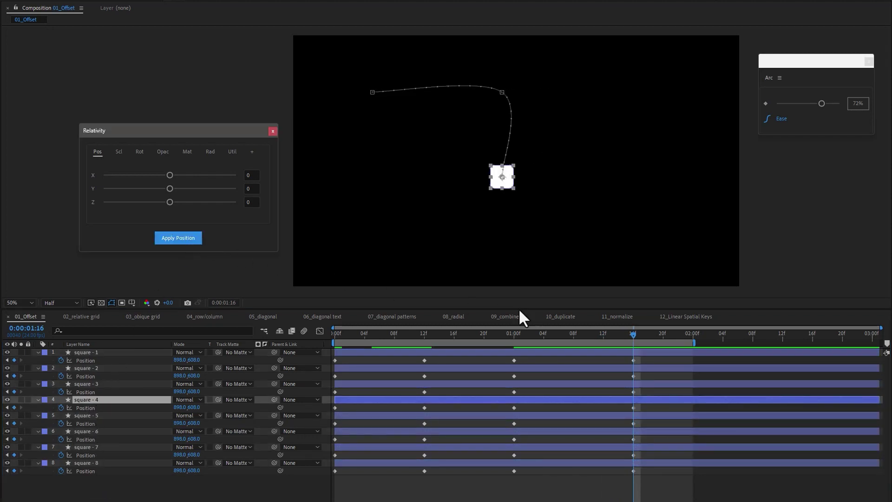
Extend the work area to 0:00:02:12 and, at 0:00:02:05, offset the layers from square - 4 up to square - 1 by X -172 and Y 109
{"action": "left_click_drag", "start_coordinate": [634, 333], "coordinate": [783, 342]}
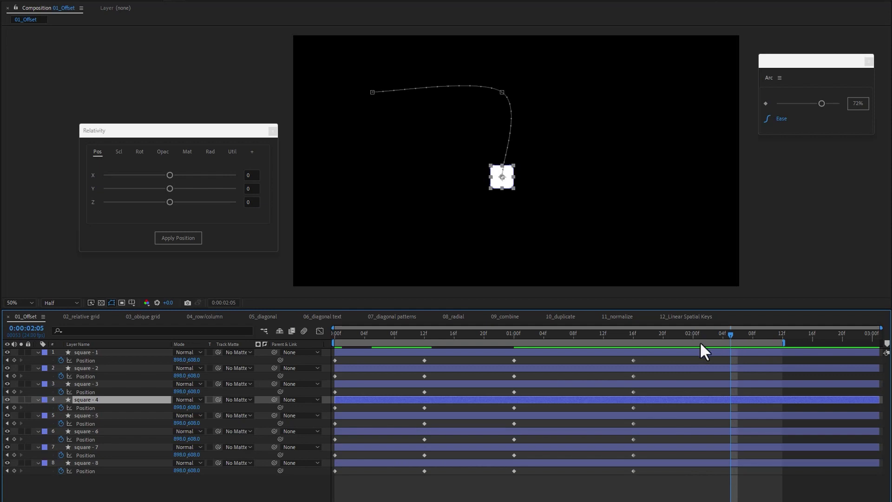
{"action": "left_click", "coordinate": [95, 415]}
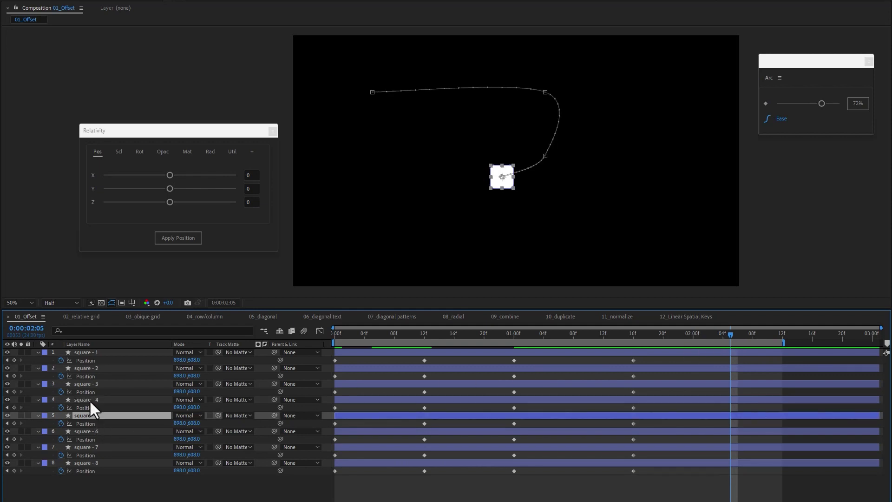
{"action": "left_click", "coordinate": [89, 399]}
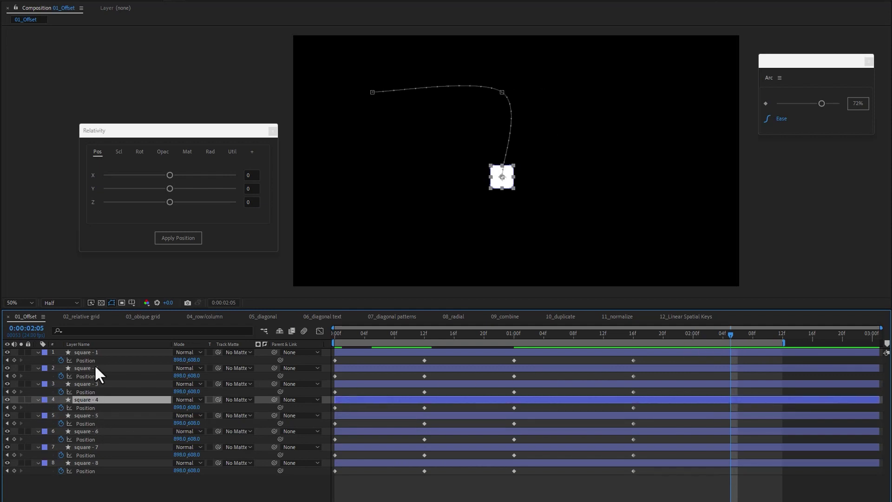
{"action": "left_click", "coordinate": [97, 351], "text": "shift"}
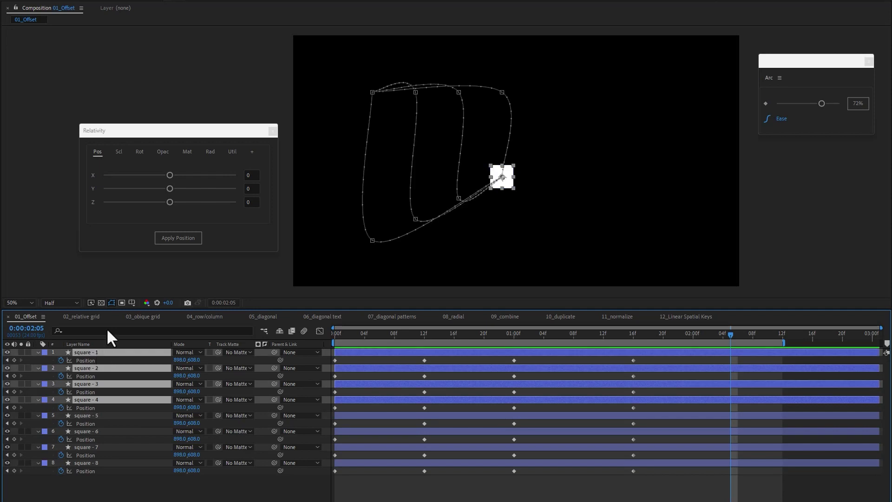
{"action": "left_click_drag", "start_coordinate": [170, 176], "coordinate": [183, 189]}
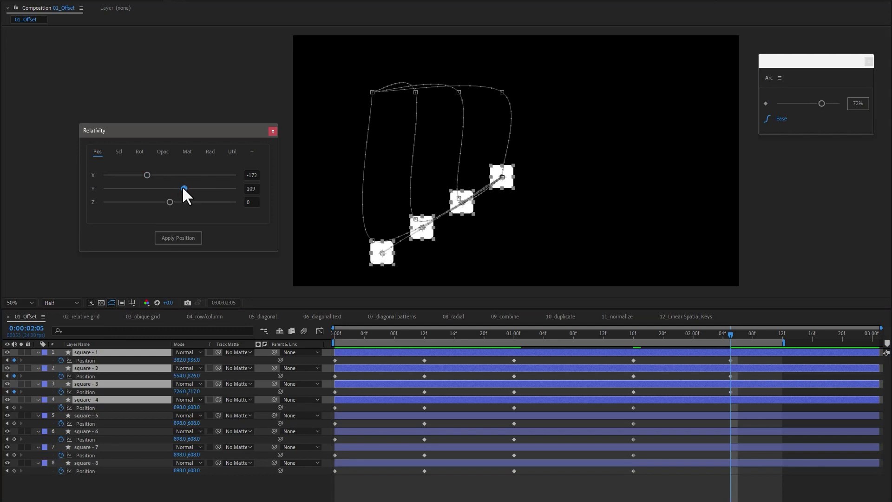
Offset the layers from square - 5 down to square - 8 by X 172 and Y -109 at 0:00:02:05
{"action": "left_click", "coordinate": [95, 414]}
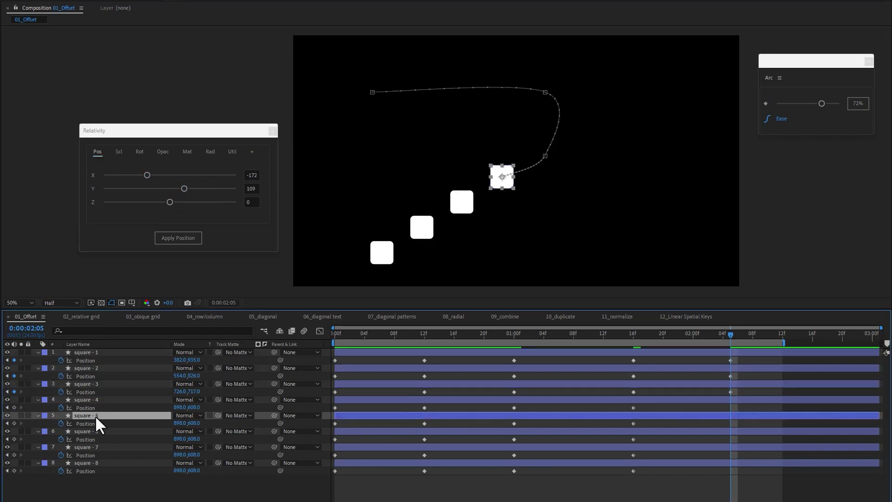
{"action": "left_click", "coordinate": [97, 462], "text": "shift"}
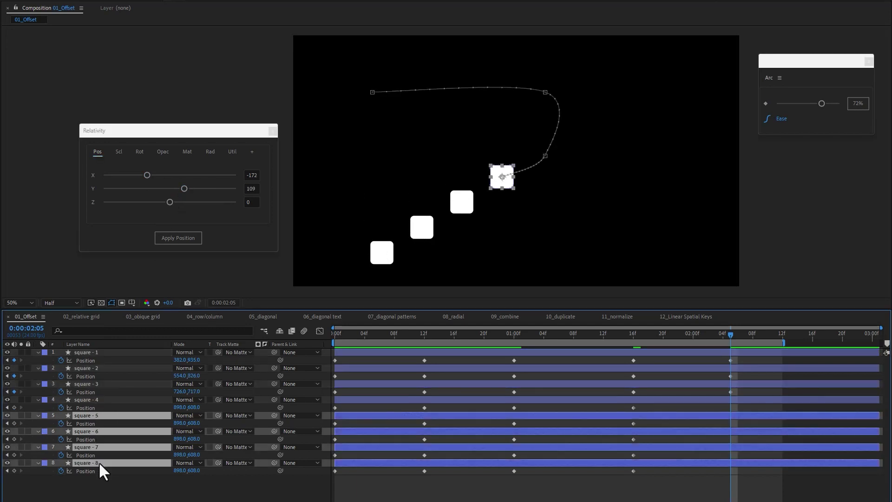
{"action": "left_click", "coordinate": [249, 175]}
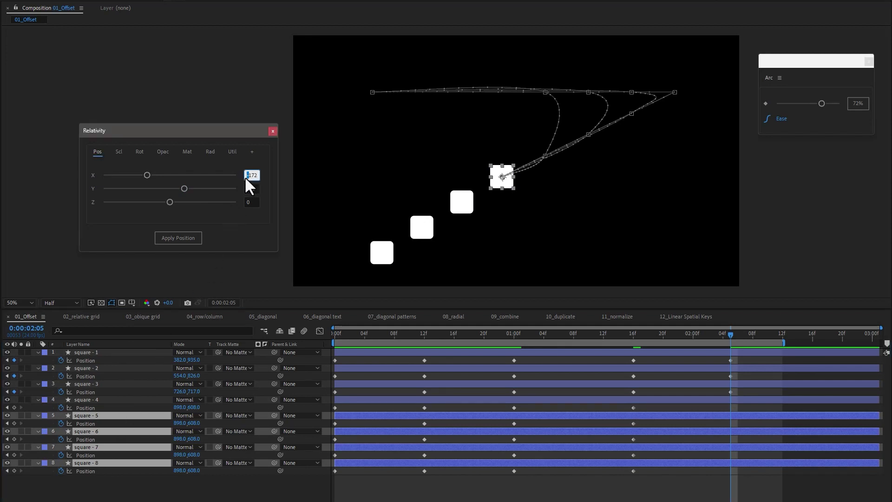
{"action": "type", "text": "-"}
{"action": "left_click", "coordinate": [246, 189]}
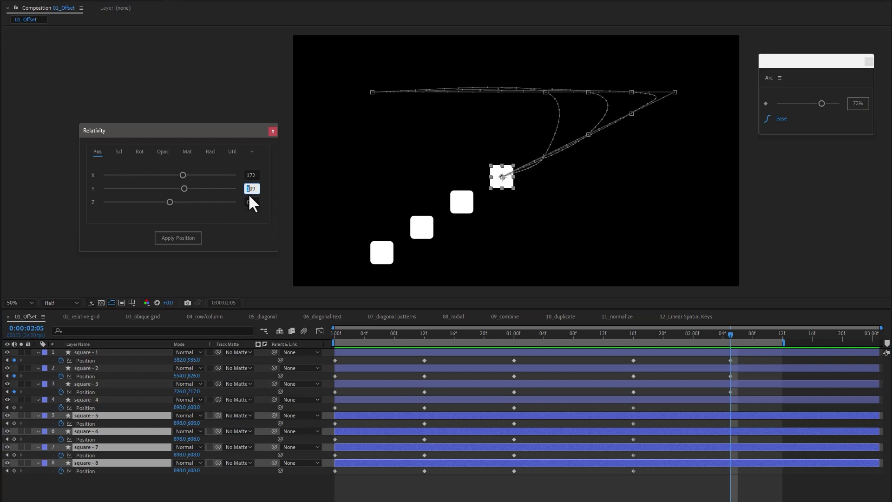
{"action": "type", "text": "-"}
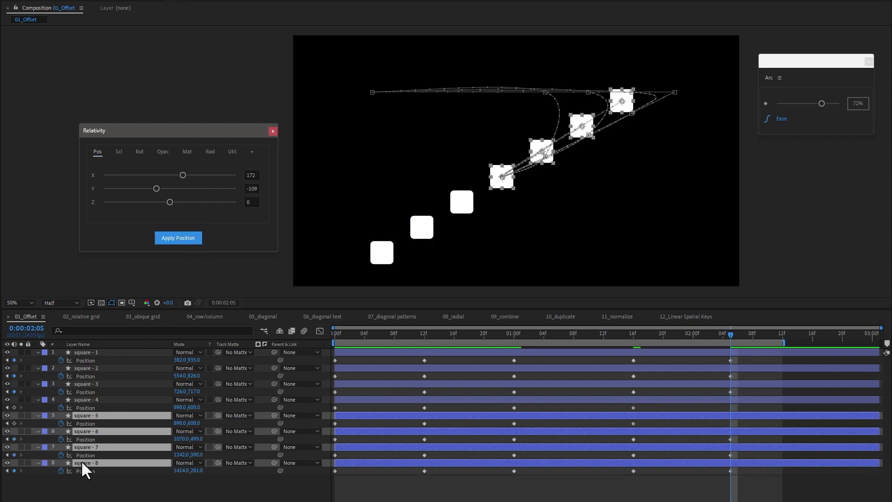
Set position keyframes on all eight squares at 0:00:02:05, including square - 4 and square - 5
{"action": "left_click_drag", "start_coordinate": [72, 478], "coordinate": [108, 347]}
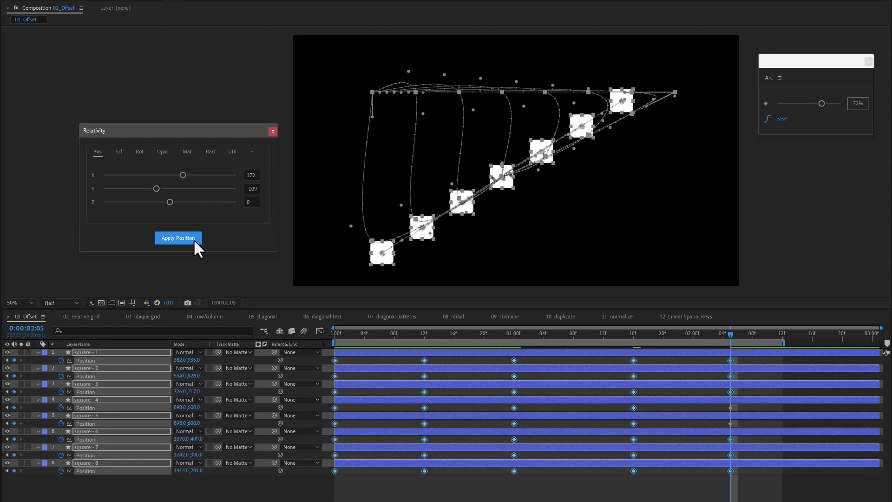
{"action": "left_click_drag", "start_coordinate": [729, 334], "coordinate": [728, 359]}
{"action": "left_click", "coordinate": [294, 491]}
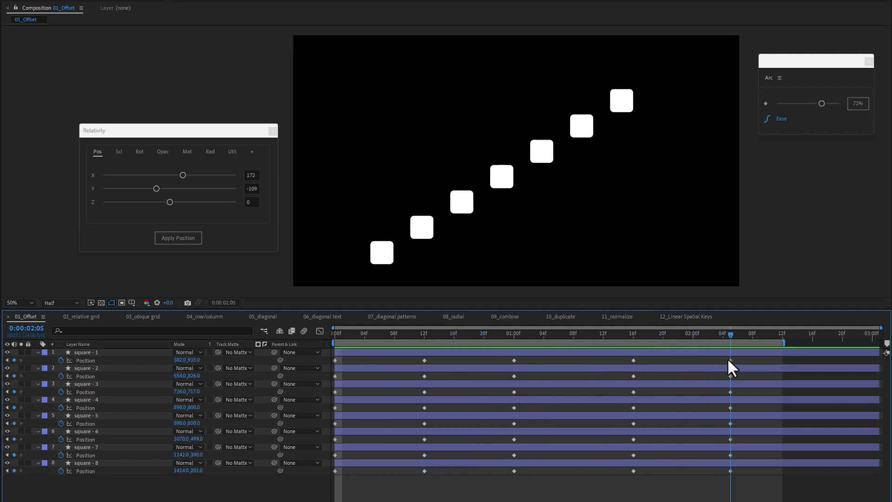
Show Relativity's utility tools with all position keyframes of the eight squares selected
{"action": "left_click_drag", "start_coordinate": [72, 485], "coordinate": [117, 356]}
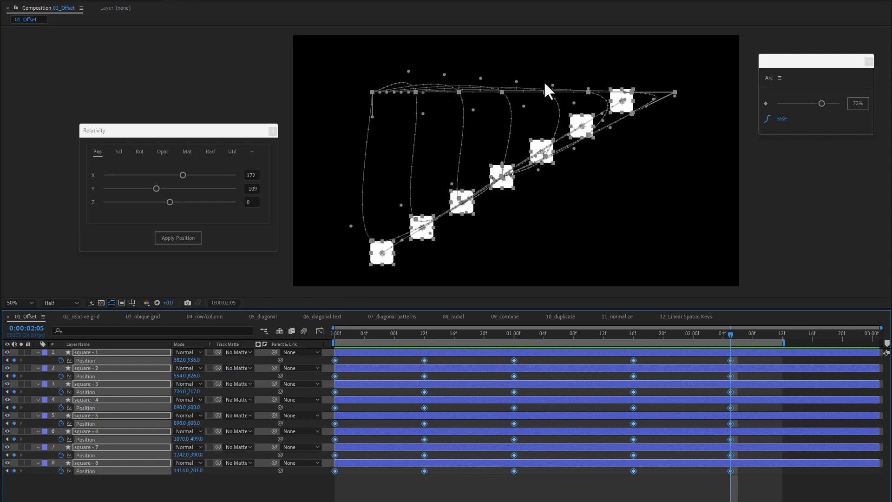
{"action": "left_click", "coordinate": [232, 152]}
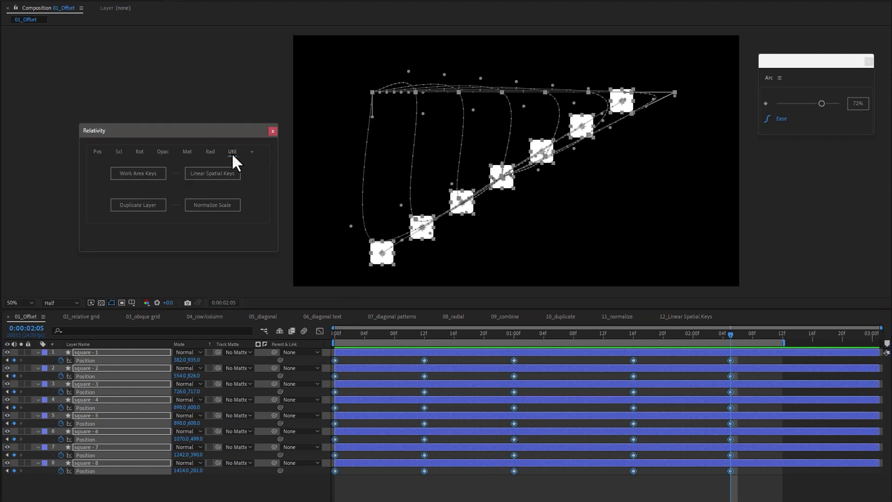
{"action": "left_click", "coordinate": [233, 176]}
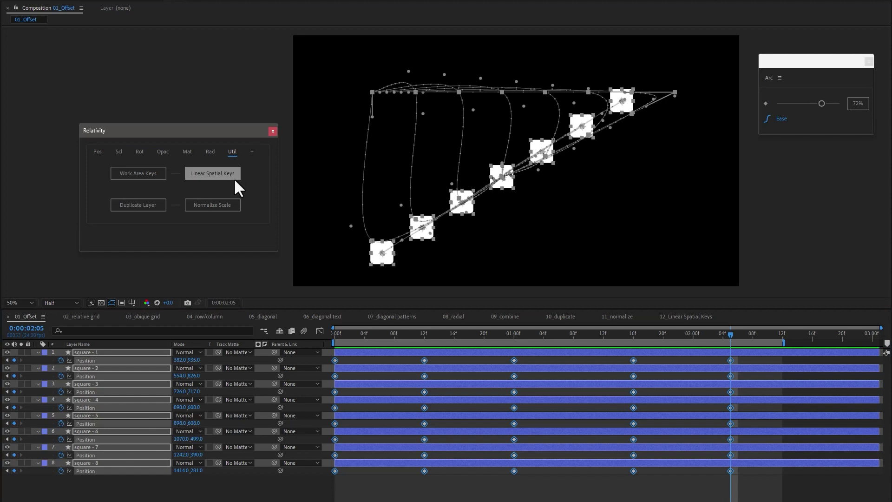
{"action": "left_click", "coordinate": [109, 485]}
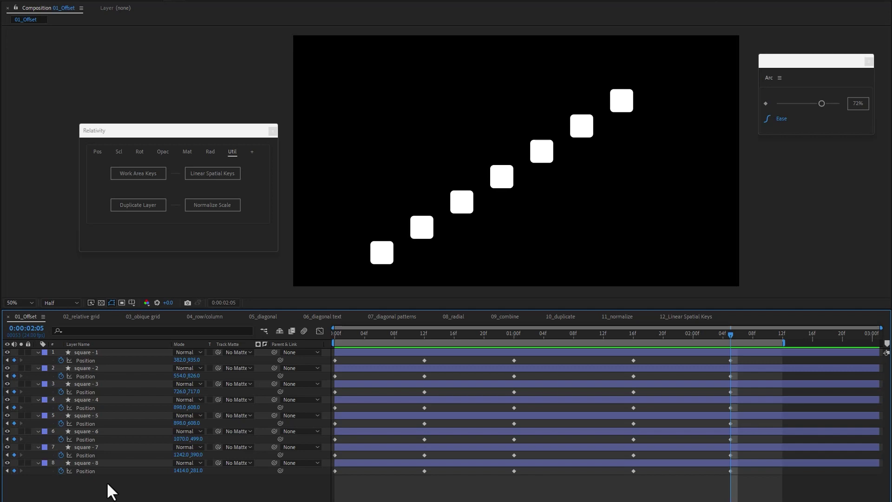
{"action": "left_click_drag", "start_coordinate": [96, 477], "coordinate": [93, 452]}
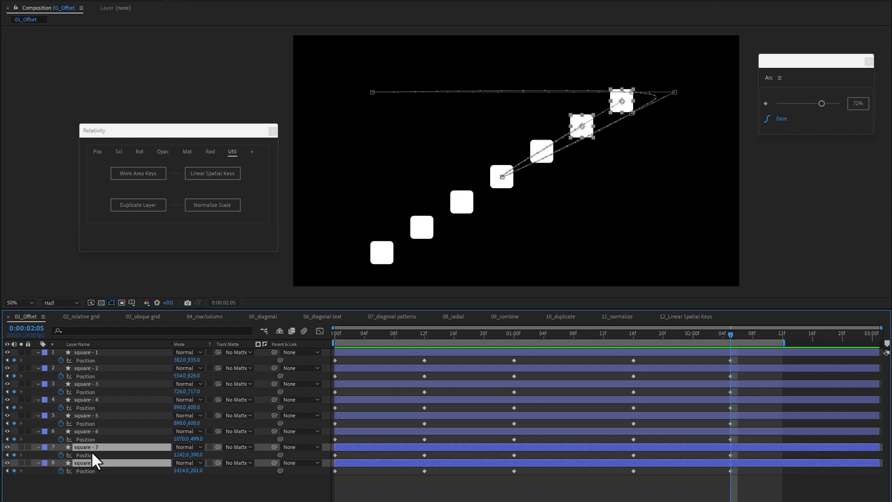
{"action": "left_click_drag", "start_coordinate": [761, 487], "coordinate": [608, 436]}
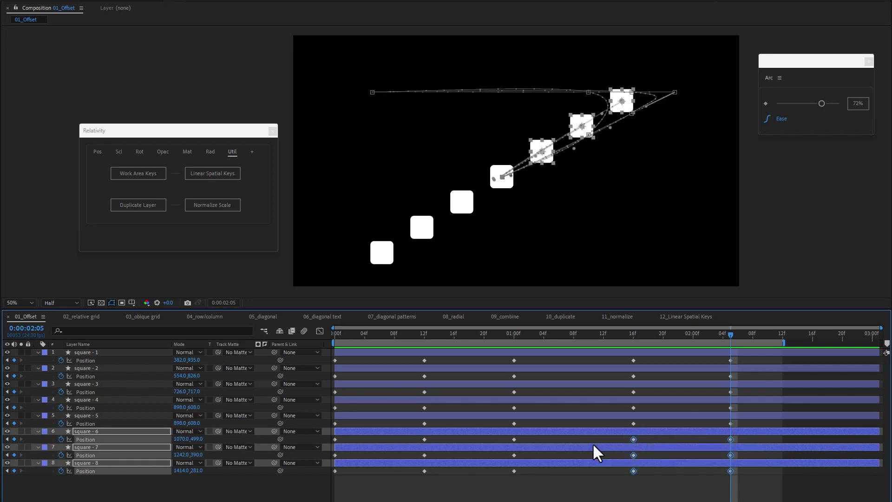
{"action": "left_click", "coordinate": [248, 486]}
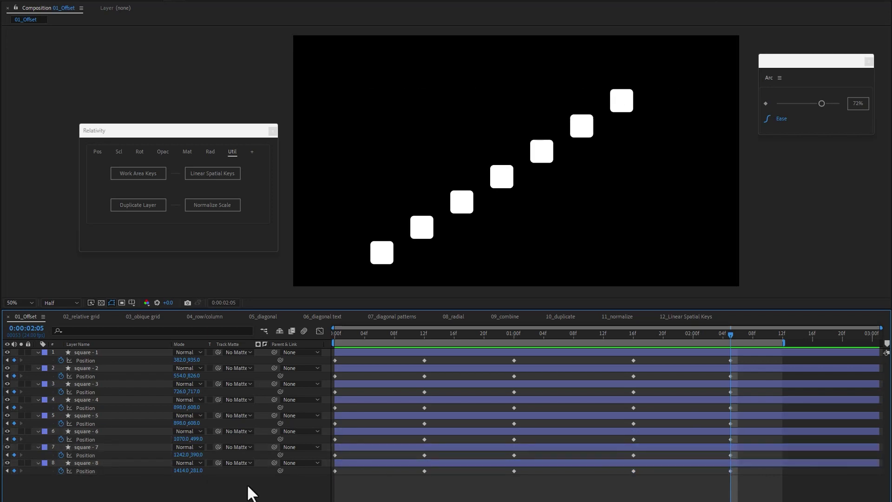
Apply Linear Spatial Keys to the layers from square - 8 up to square - 1 to straighten their motion paths
{"action": "left_click", "coordinate": [82, 463]}
{"action": "left_click", "coordinate": [86, 353], "text": "shift"}
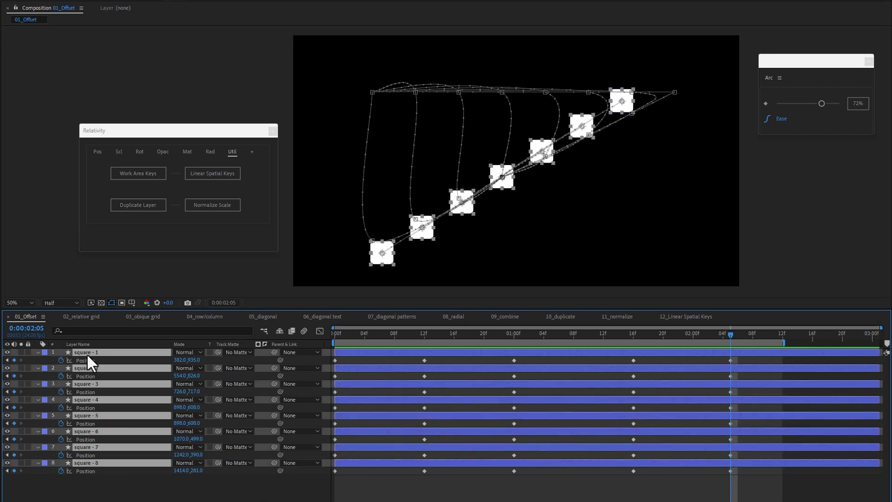
{"action": "left_click", "coordinate": [226, 180]}
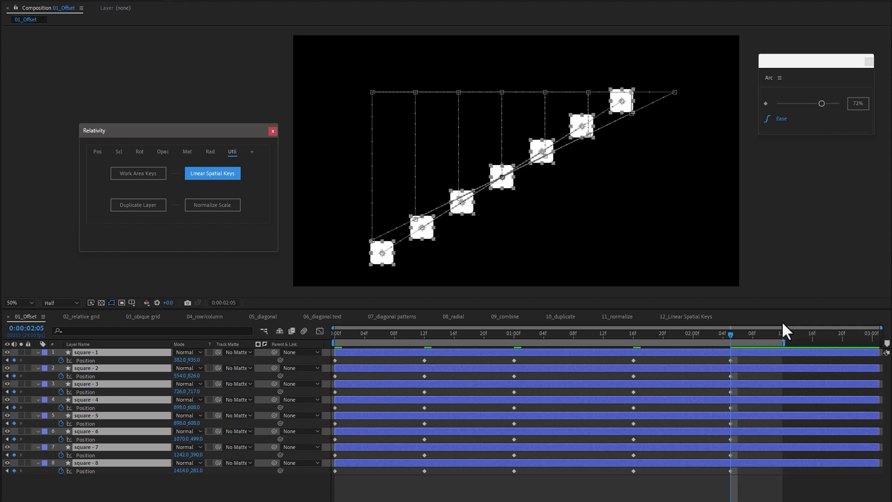
Apply a 72% Arc ease to all position keyframes of the eight squares and preview the animation
{"action": "left_click_drag", "start_coordinate": [747, 489], "coordinate": [331, 354]}
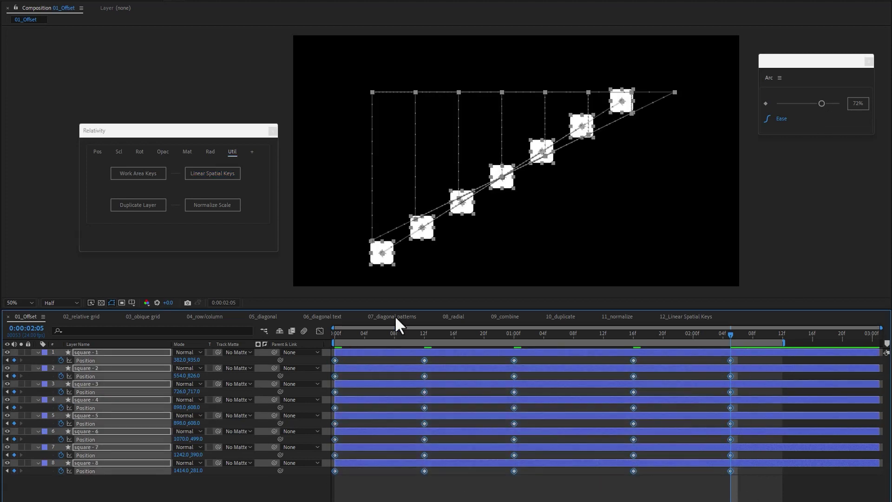
{"action": "left_click", "coordinate": [858, 103]}
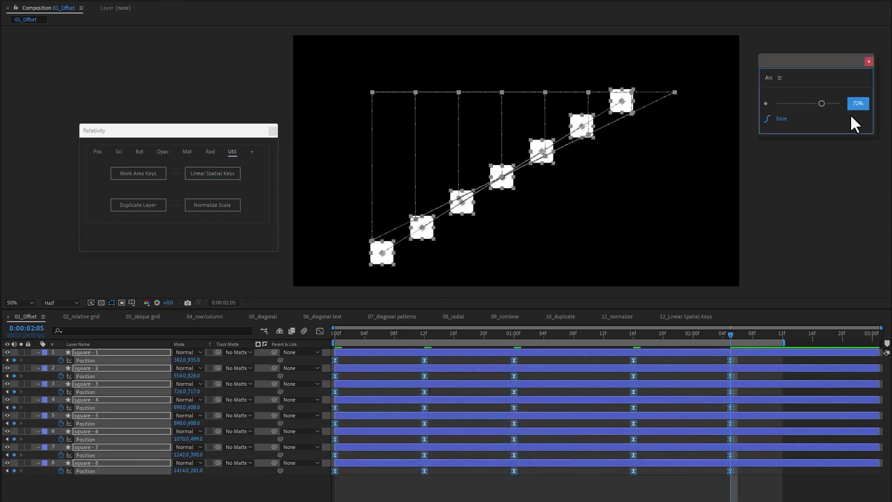
{"action": "left_click", "coordinate": [582, 483]}
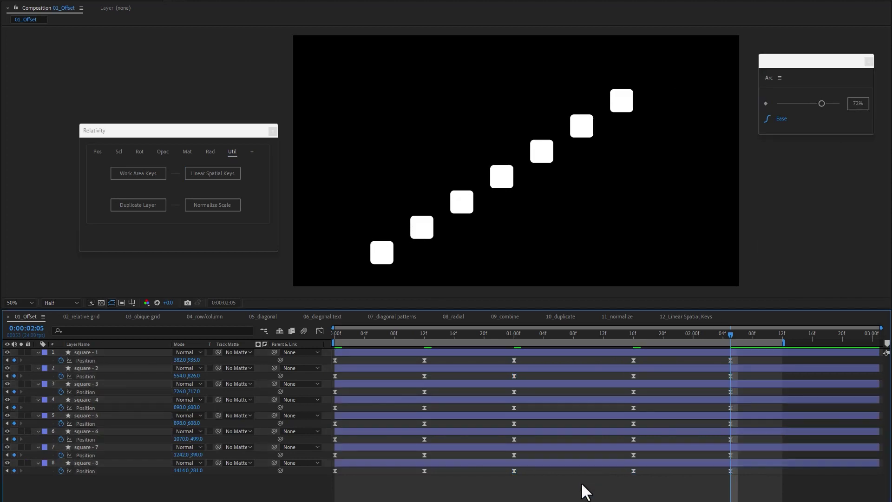
{"action": "key", "text": "space"}
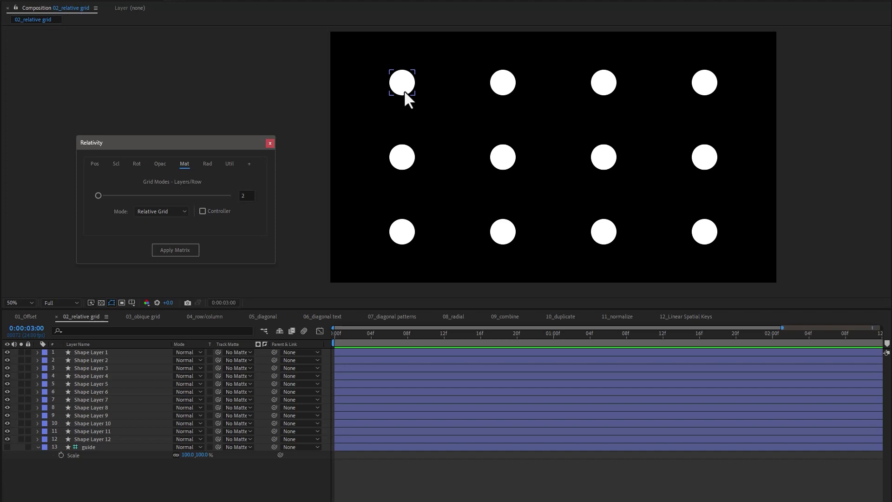
Move Shape Layer 1 inward and arrange Shape Layers 1 to 12 with the Relative Grid matrix at 4 layers per row
{"action": "left_click_drag", "start_coordinate": [403, 87], "coordinate": [422, 100]}
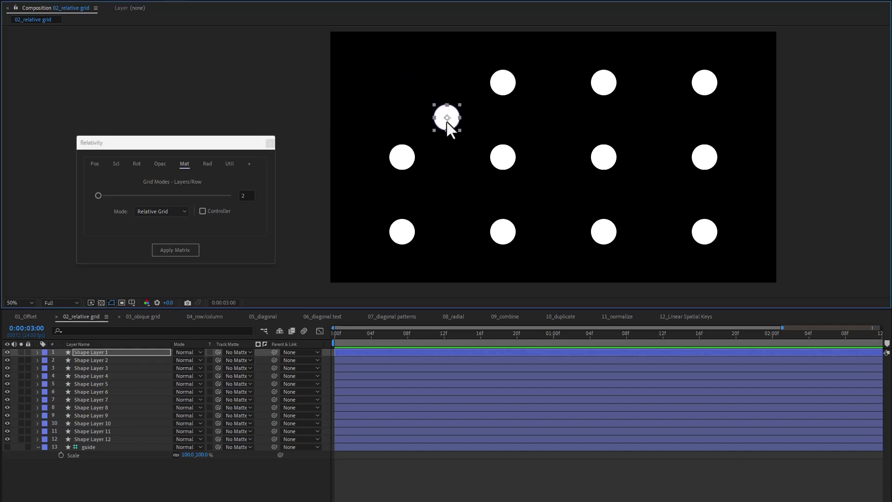
{"action": "left_click", "coordinate": [95, 439], "text": "shift"}
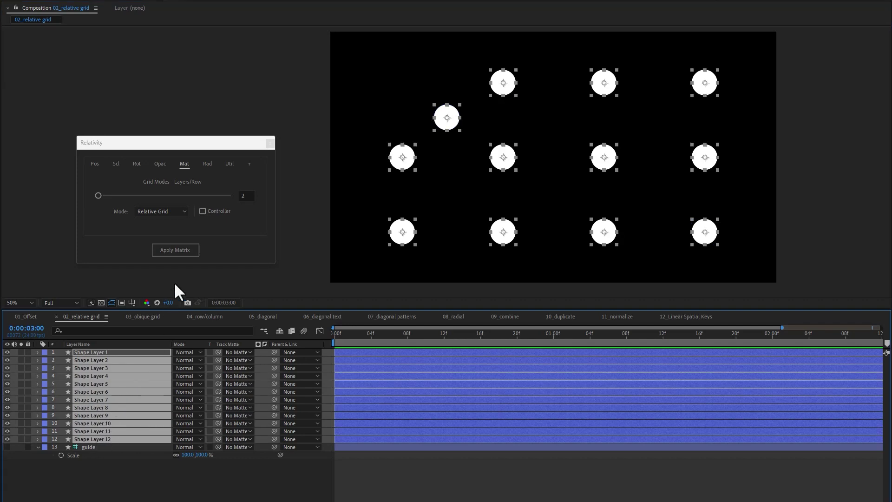
{"action": "left_click", "coordinate": [190, 253]}
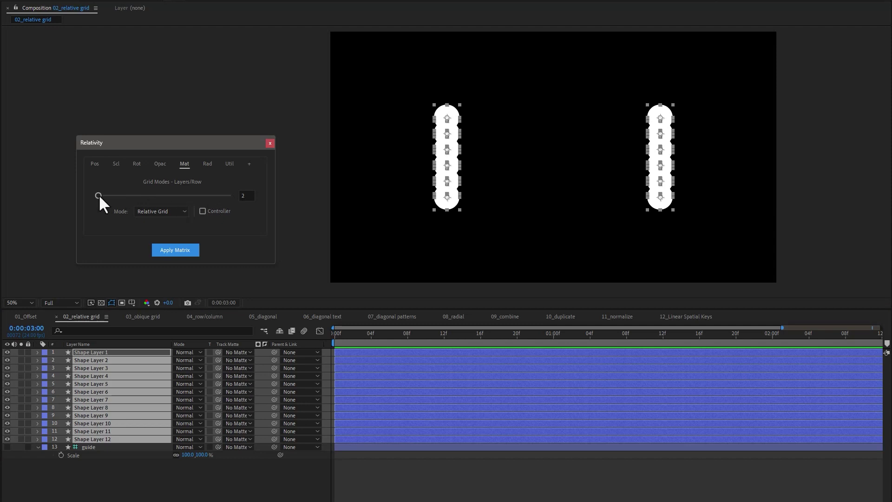
{"action": "left_click_drag", "start_coordinate": [99, 195], "coordinate": [101, 195]}
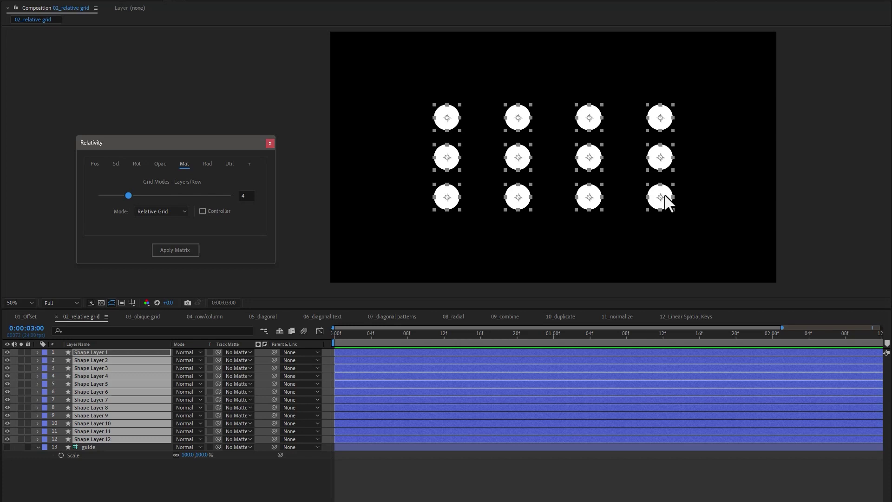
Move Shape Layer 1 toward the composition's upper-left corner, reapply the Relative Grid to all twelve layers, and try other layers-per-row values
{"action": "left_click", "coordinate": [470, 136]}
{"action": "left_click_drag", "start_coordinate": [448, 124], "coordinate": [374, 79]}
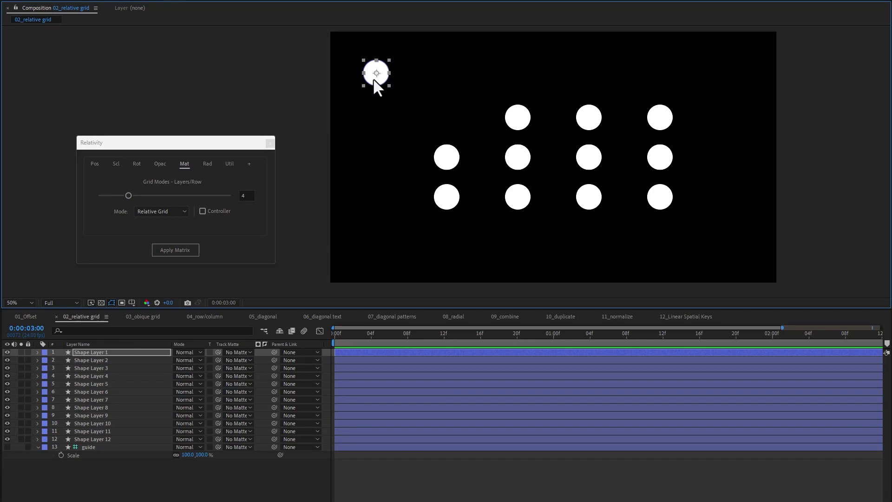
{"action": "left_click", "coordinate": [107, 440], "text": "shift"}
{"action": "left_click", "coordinate": [177, 251]}
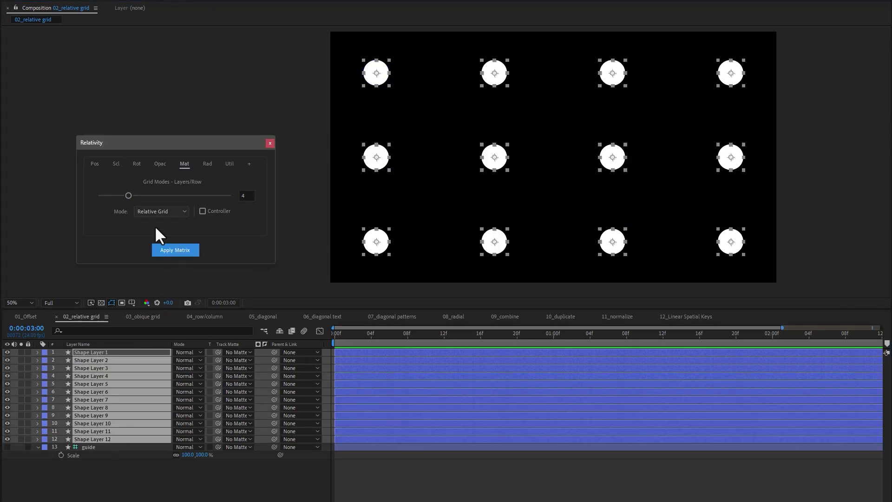
{"action": "left_click_drag", "start_coordinate": [127, 196], "coordinate": [122, 196]}
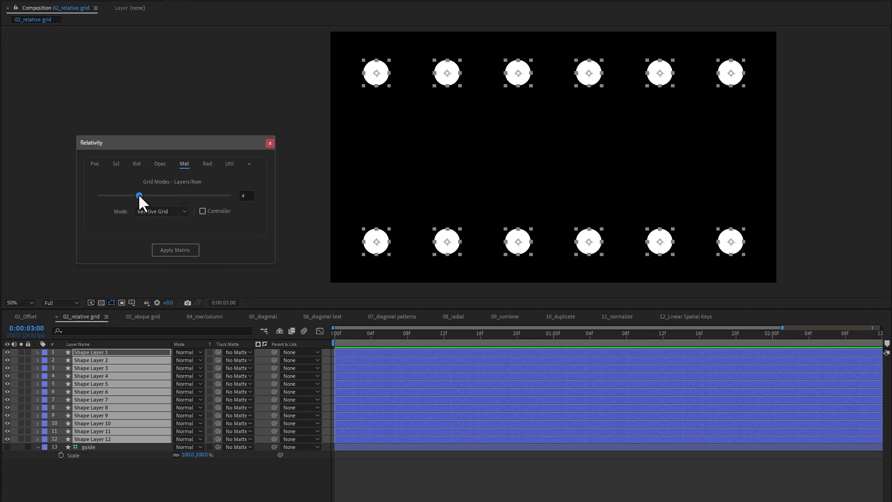
Show the guide layer, place Shape Layer 1 on the guide's upper-left corner, and reapply the Relative Grid to Shape Layers 1 to 12
{"action": "left_click", "coordinate": [439, 118]}
{"action": "left_click_drag", "start_coordinate": [378, 76], "coordinate": [459, 132]}
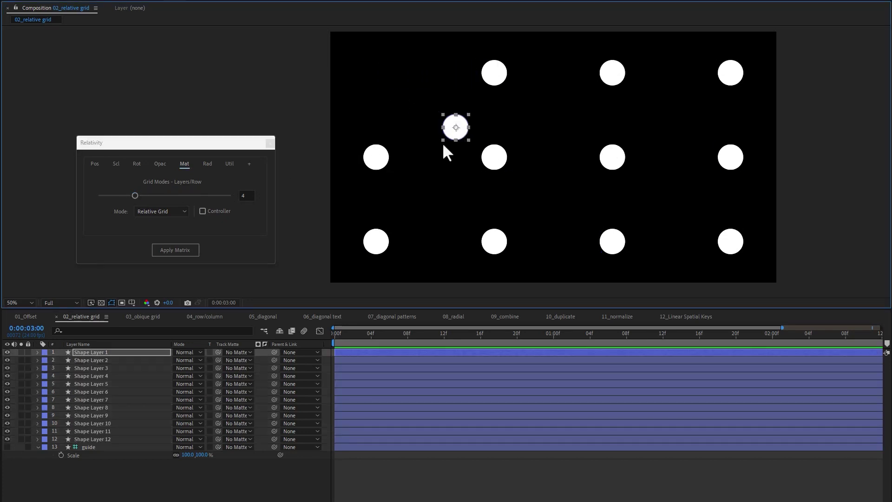
{"action": "left_click", "coordinate": [7, 447]}
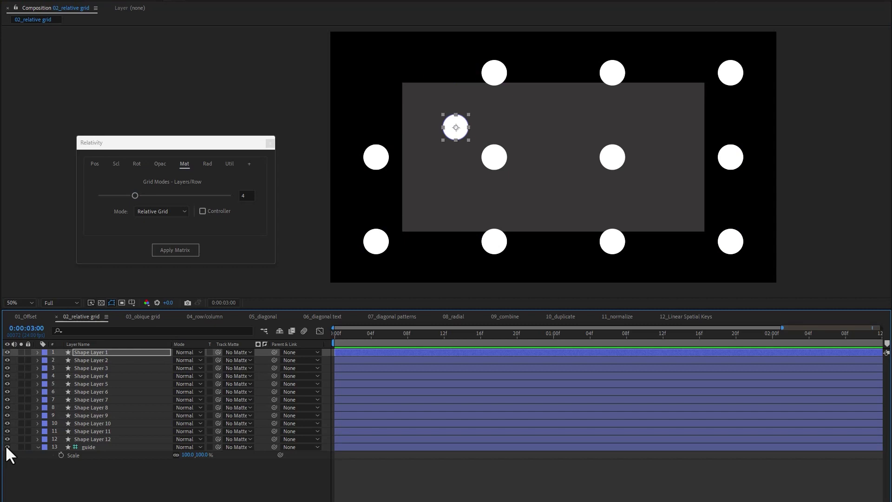
{"action": "left_click_drag", "start_coordinate": [455, 128], "coordinate": [402, 82]}
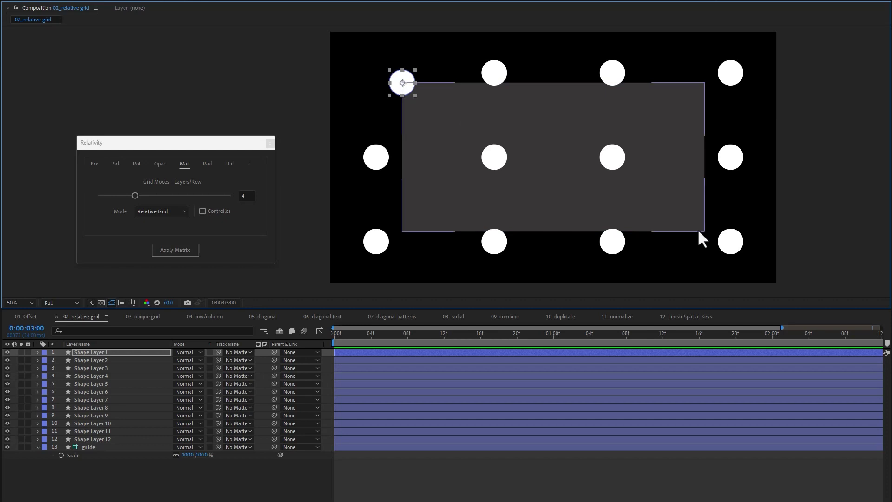
{"action": "left_click", "coordinate": [105, 439], "text": "shift"}
{"action": "left_click", "coordinate": [175, 251]}
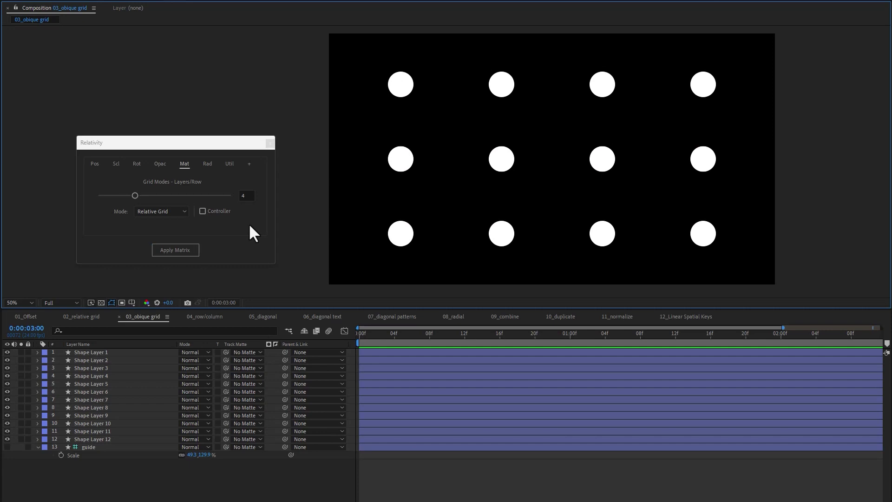
Set the matrix mode to Oblique Grid, moving Shape Layer 1 outward up-left and Shape Layer 12 inward toward the grid's lower middle
{"action": "left_click", "coordinate": [183, 214]}
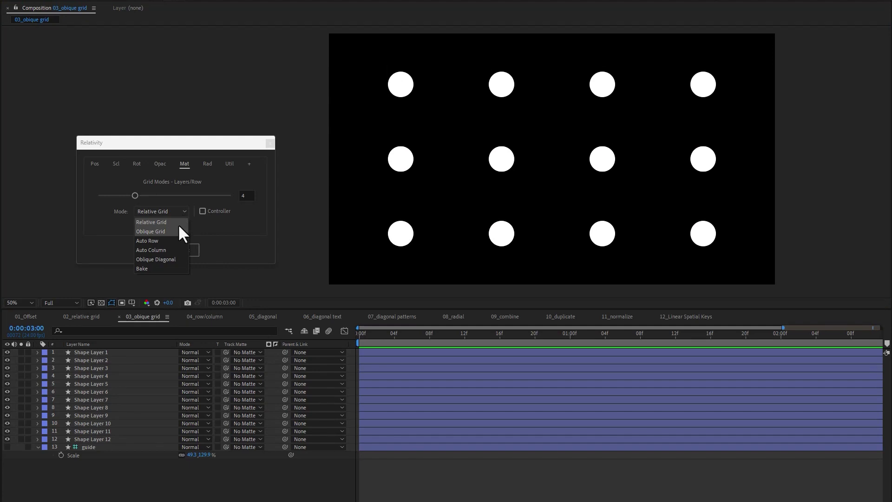
{"action": "left_click", "coordinate": [178, 231]}
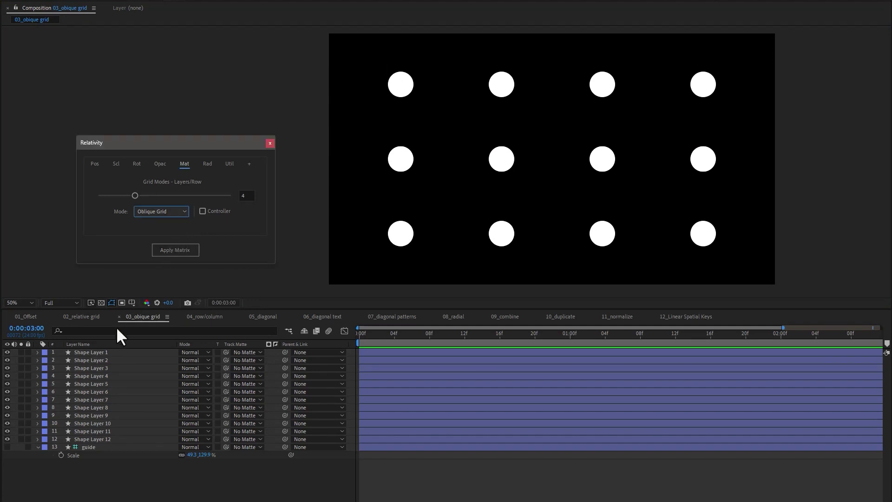
{"action": "left_click", "coordinate": [101, 352]}
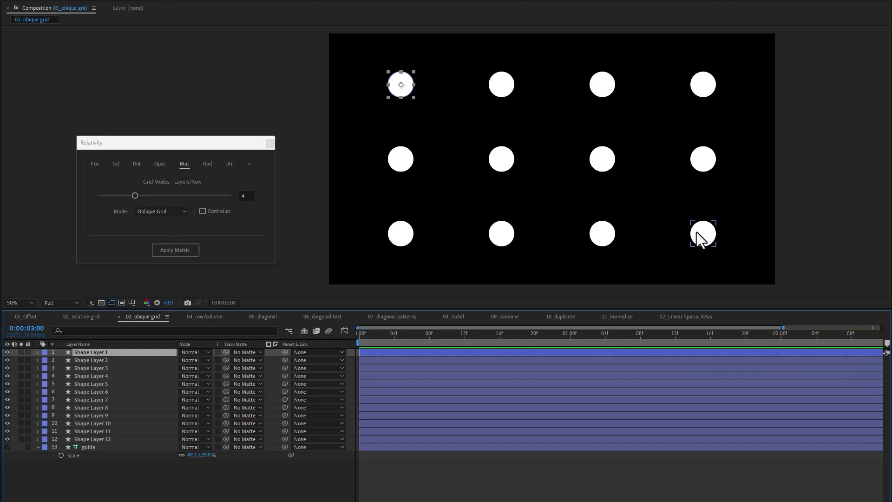
{"action": "left_click_drag", "start_coordinate": [403, 91], "coordinate": [377, 79]}
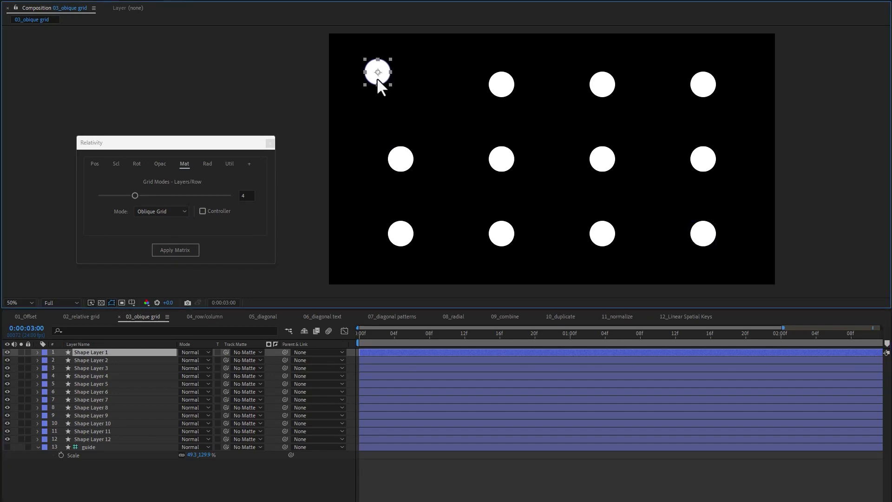
{"action": "left_click", "coordinate": [109, 439]}
{"action": "left_click_drag", "start_coordinate": [701, 240], "coordinate": [534, 213]}
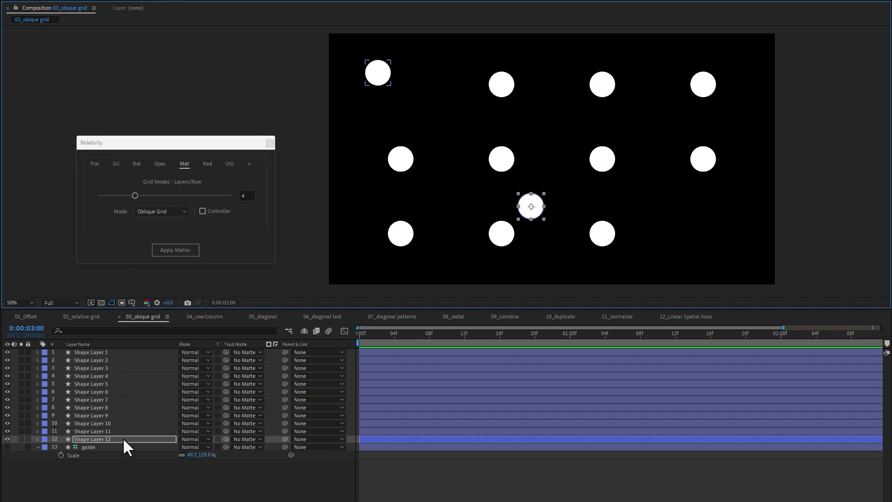
Nudge Shape Layer 1 slightly inward and align Shape Layer 12 with the bottom row, between its second and third circles
{"action": "left_click", "coordinate": [104, 353]}
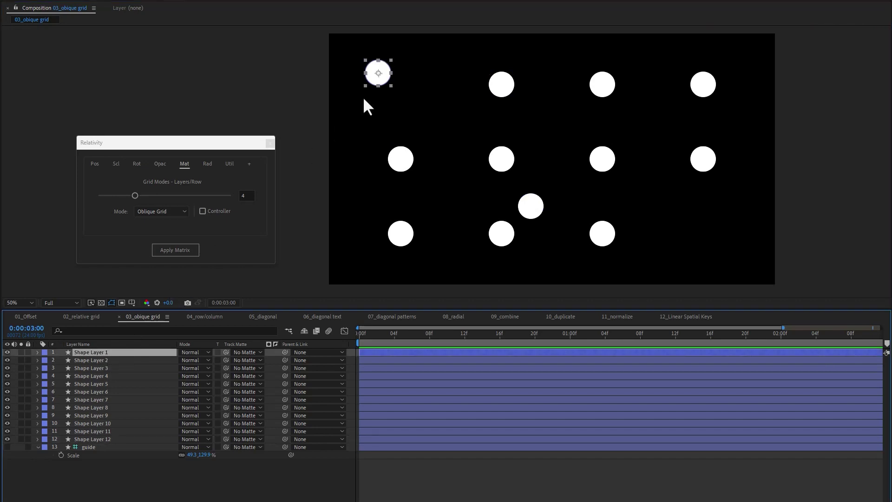
{"action": "left_click_drag", "start_coordinate": [384, 77], "coordinate": [392, 72]}
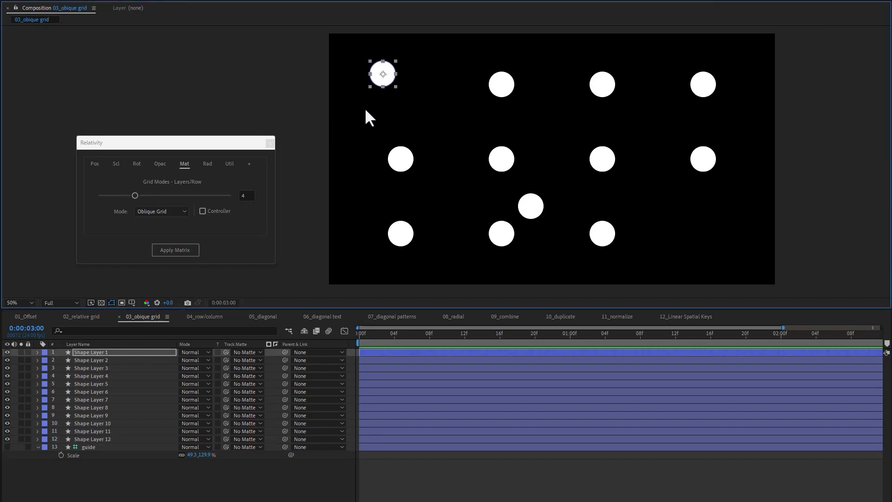
{"action": "left_click", "coordinate": [113, 440]}
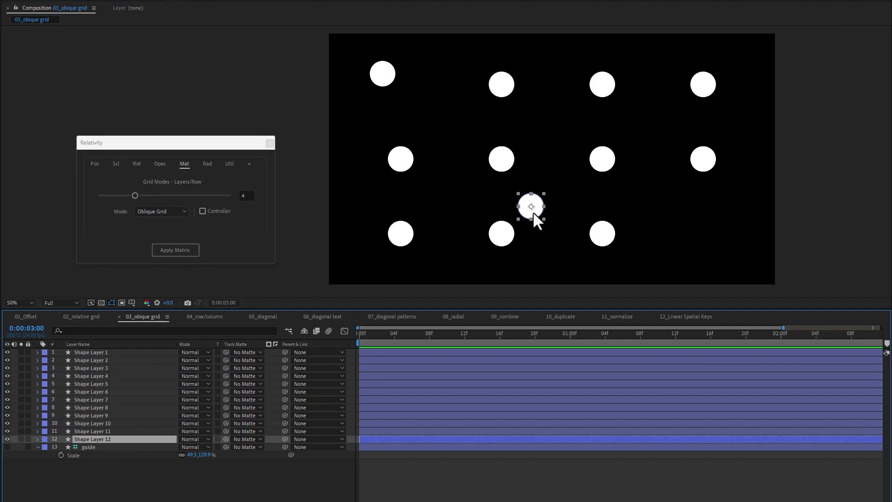
{"action": "left_click_drag", "start_coordinate": [533, 213], "coordinate": [531, 231]}
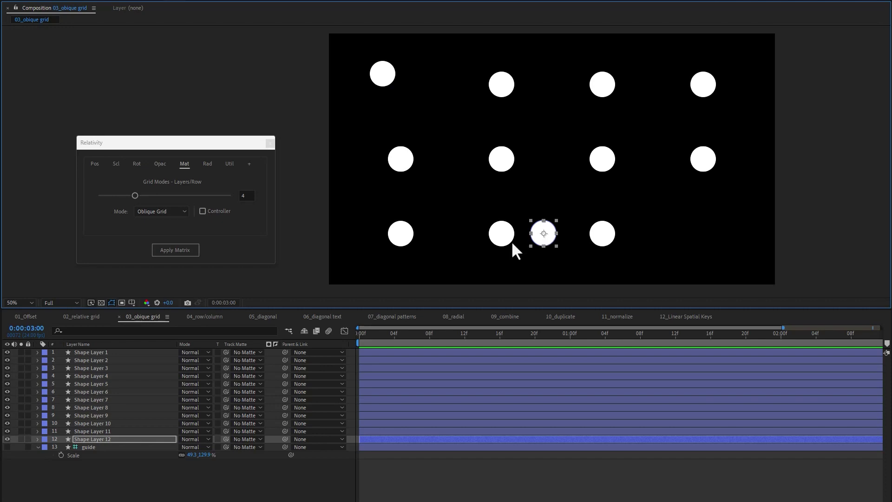
Apply the Oblique Grid matrix with 4 layers per row to Shape Layers 1 to 12
{"action": "left_click", "coordinate": [105, 352]}
{"action": "left_click", "coordinate": [106, 439], "text": "shift"}
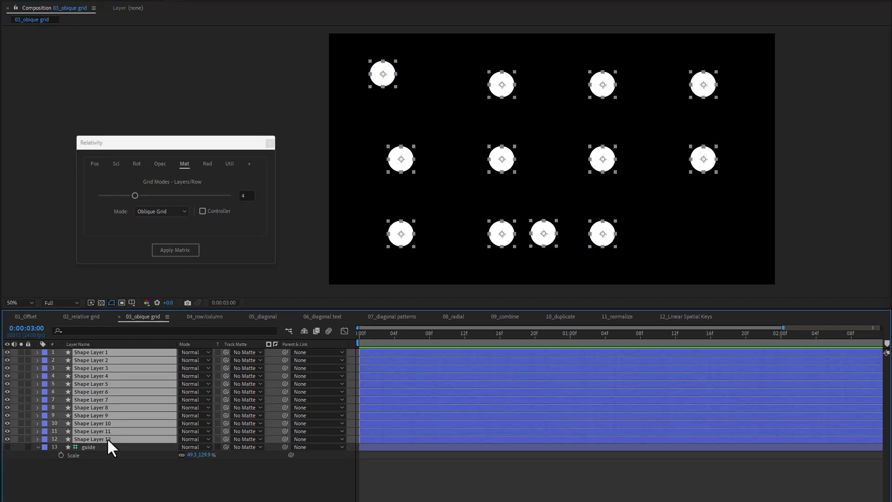
{"action": "left_click", "coordinate": [180, 250]}
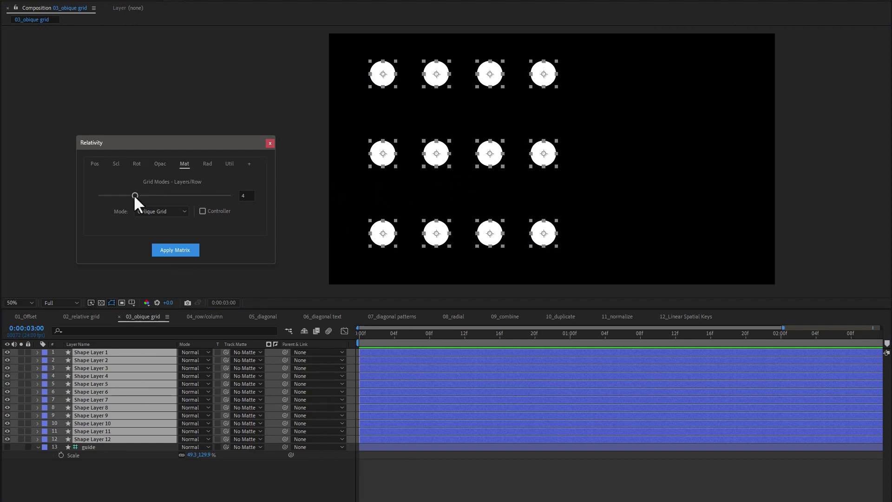
Reapply the Oblique Grid matrix to Shape Layers 1 to 12 with 3 layers per row
{"action": "left_click_drag", "start_coordinate": [135, 196], "coordinate": [128, 196]}
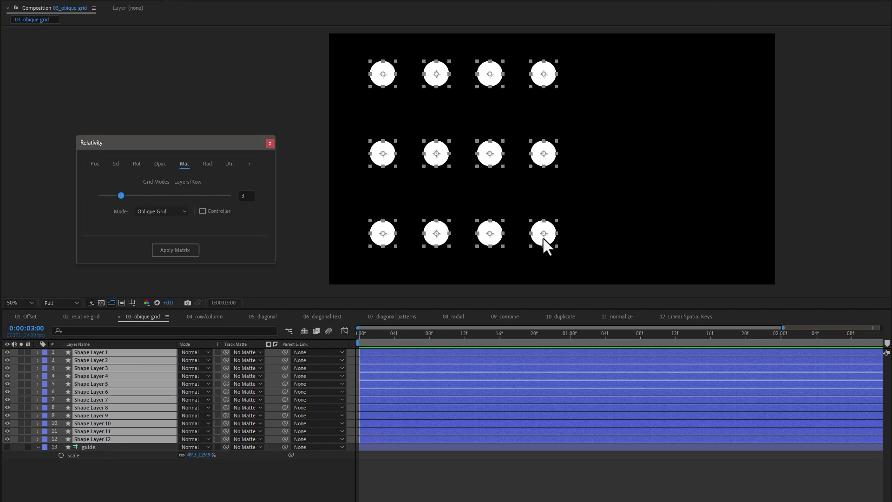
{"action": "left_click", "coordinate": [185, 250]}
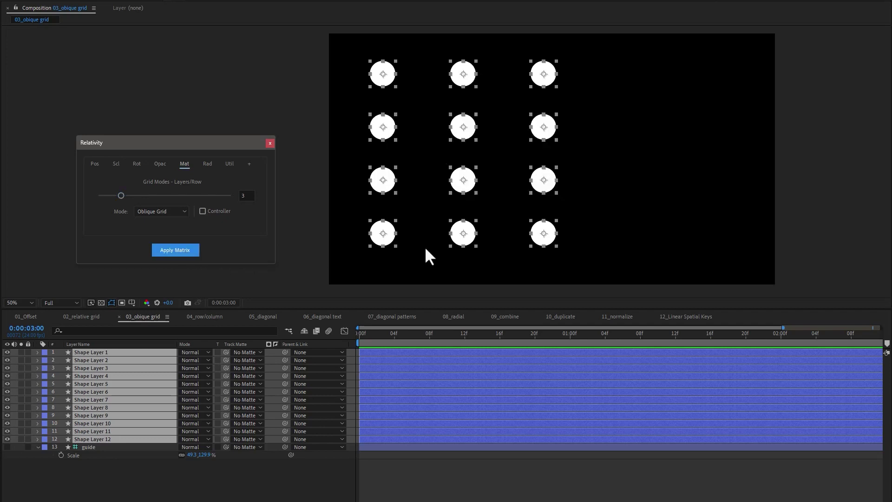
Move Shape Layers 1 and 12 into the frame's upper-right area and reapply the Oblique Grid to all twelve circles
{"action": "left_click_drag", "start_coordinate": [541, 235], "coordinate": [725, 242]}
{"action": "left_click_drag", "start_coordinate": [383, 78], "coordinate": [625, 99]}
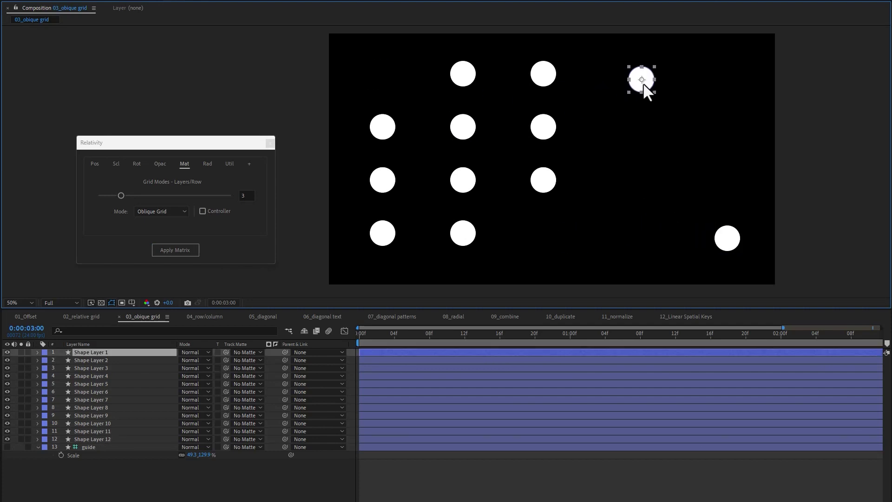
{"action": "left_click_drag", "start_coordinate": [723, 235], "coordinate": [734, 180]}
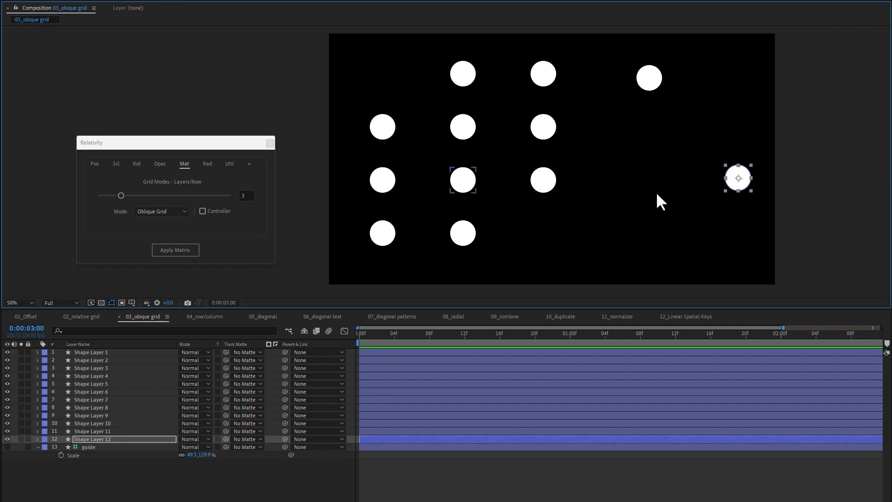
{"action": "left_click", "coordinate": [90, 354], "text": "shift"}
{"action": "left_click", "coordinate": [174, 249]}
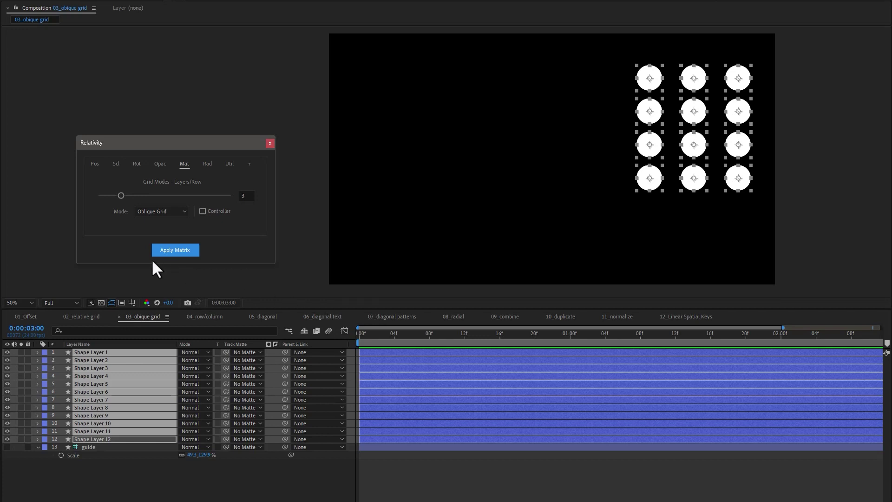
{"action": "left_click", "coordinate": [193, 254]}
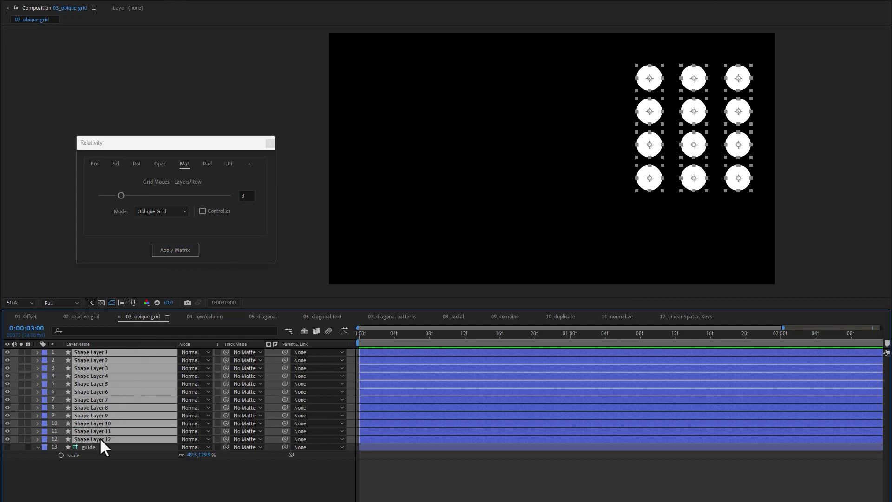
Remove the existing Position keyframes from Shape Layers 1 to 12 with the current time at 0:00:00:00
{"action": "key", "text": "u"}
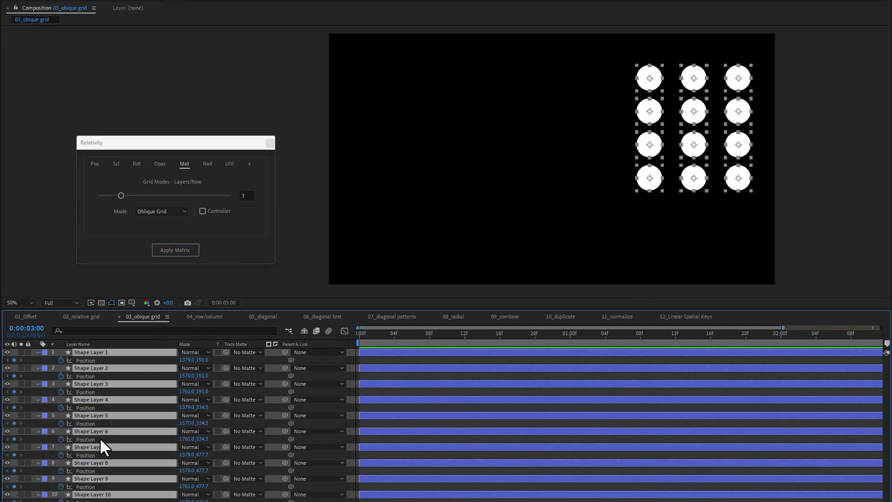
{"action": "left_click", "coordinate": [191, 252]}
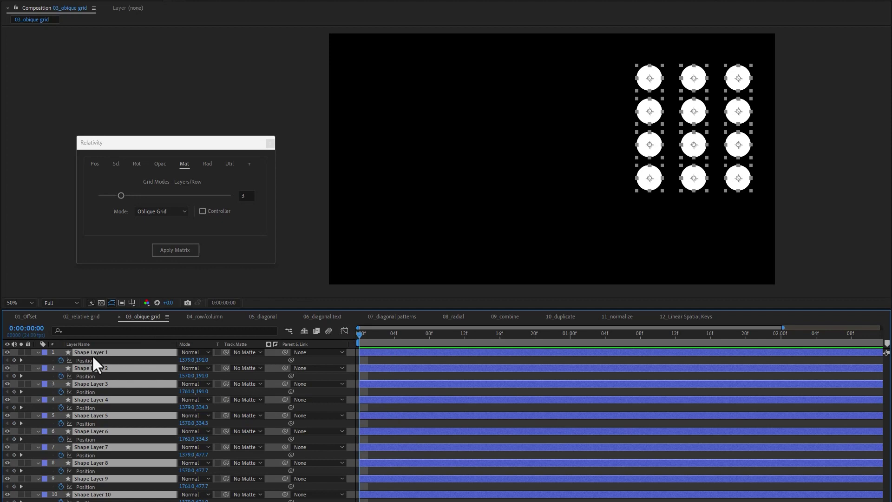
{"action": "left_click", "coordinate": [61, 360]}
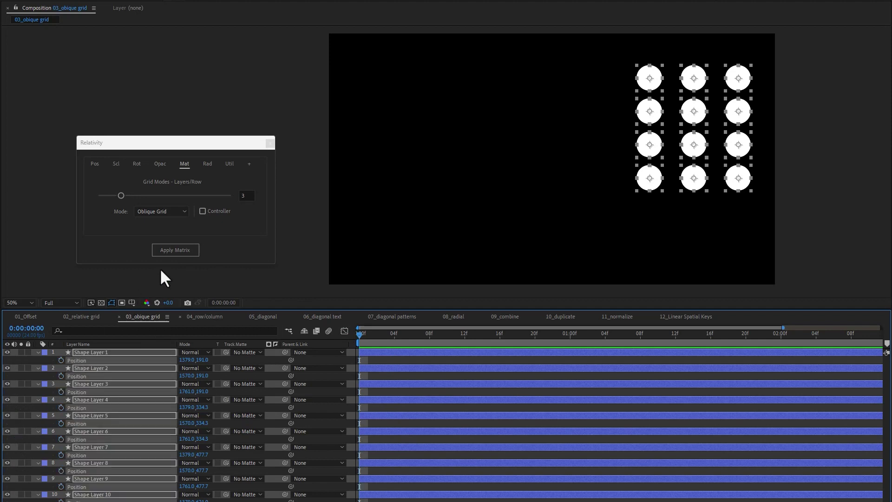
Keyframe the circles' Position at 0:00:00:00 and, at 0:00:01:00, a spread Oblique Grid from Shape Layer 1 upper left to Shape Layer 12 lower right
{"action": "left_click", "coordinate": [181, 250]}
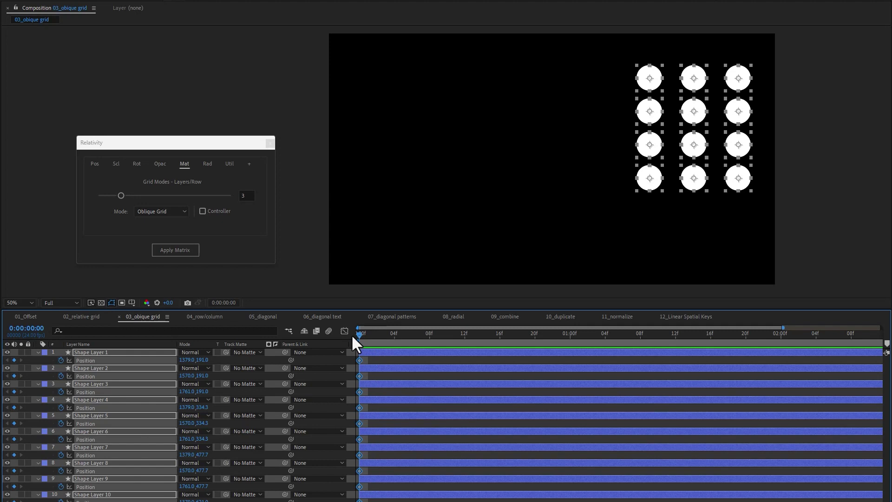
{"action": "left_click_drag", "start_coordinate": [353, 337], "coordinate": [570, 359]}
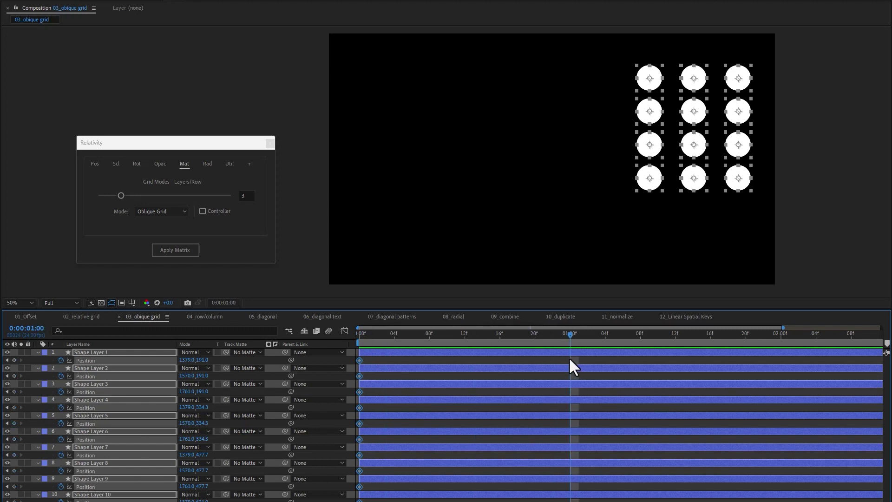
{"action": "left_click", "coordinate": [624, 190]}
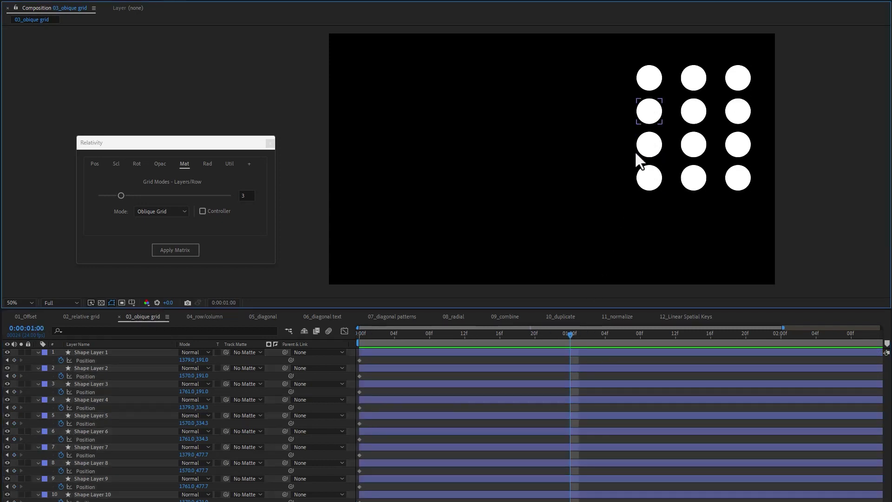
{"action": "left_click_drag", "start_coordinate": [653, 79], "coordinate": [396, 72]}
{"action": "left_click_drag", "start_coordinate": [737, 182], "coordinate": [710, 254]}
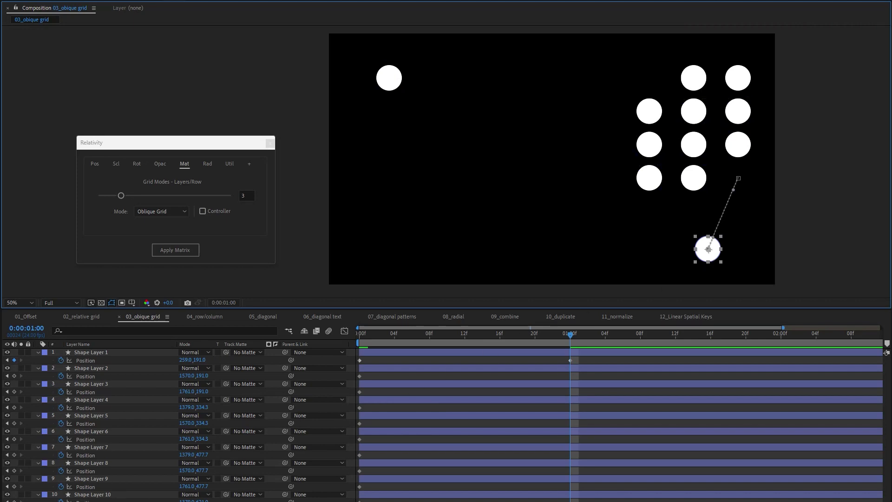
{"action": "left_click", "coordinate": [82, 352], "text": "shift"}
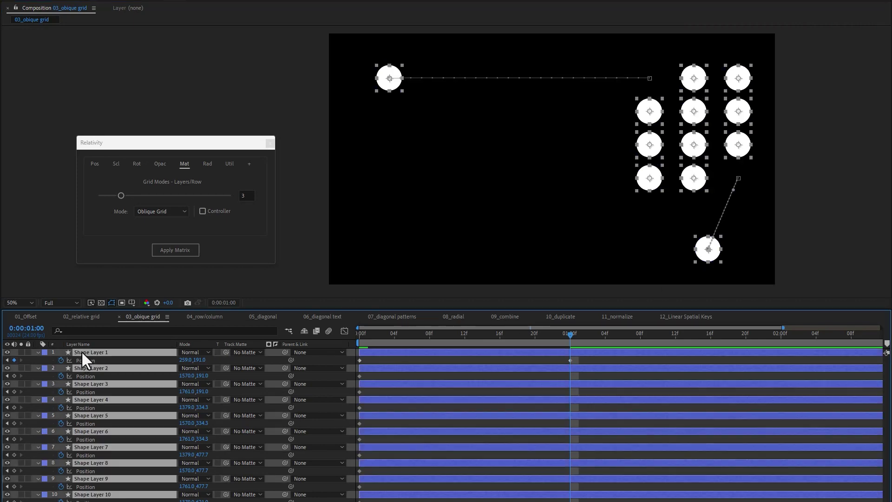
{"action": "left_click", "coordinate": [174, 251]}
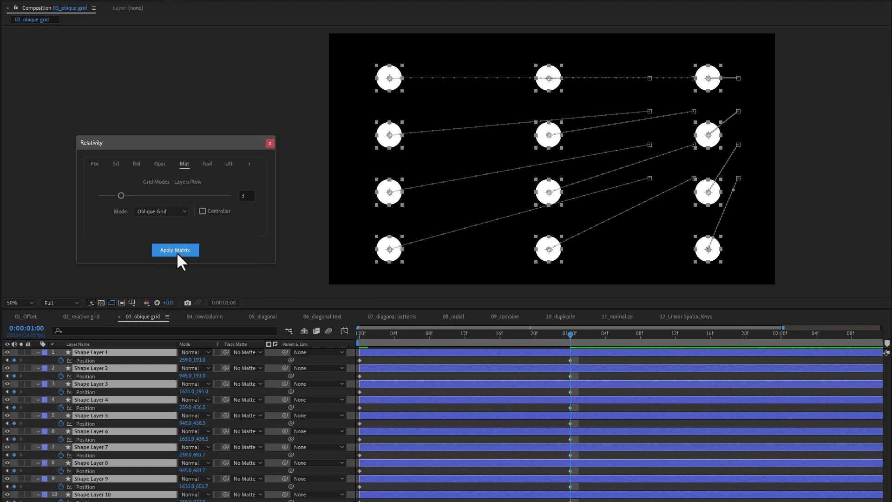
{"action": "left_click_drag", "start_coordinate": [361, 332], "coordinate": [525, 334]}
{"action": "left_click_drag", "start_coordinate": [468, 347], "coordinate": [354, 342]}
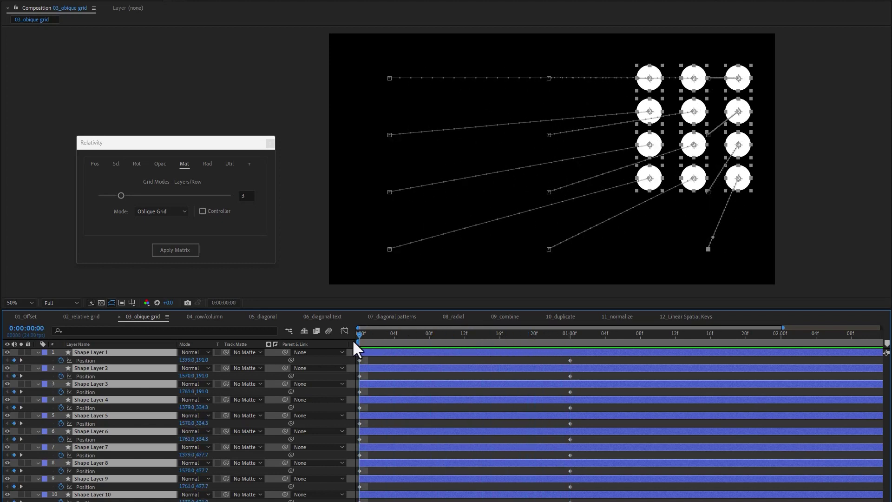
At 0:00:01:17, move Shape Layer 1 inward, apply the Relative Grid with 3 layers per row to all circles, and preview the motion
{"action": "left_click", "coordinate": [178, 212]}
{"action": "left_click", "coordinate": [161, 221]}
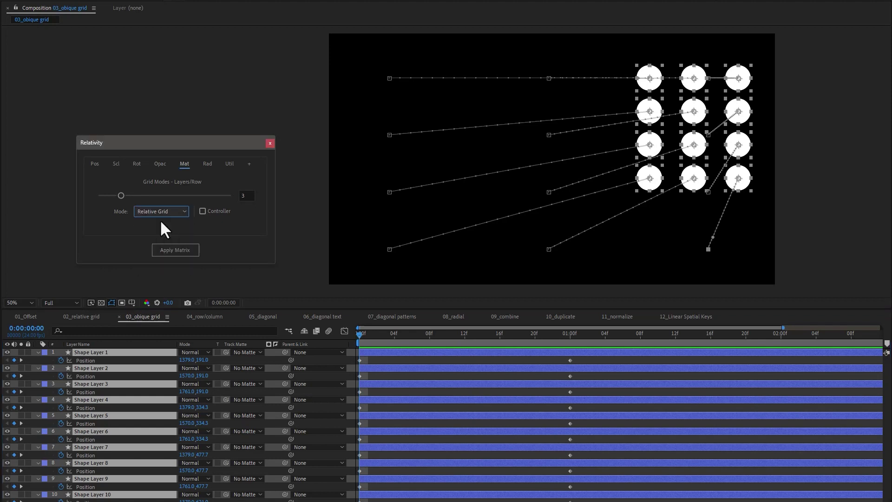
{"action": "left_click_drag", "start_coordinate": [641, 335], "coordinate": [716, 321]}
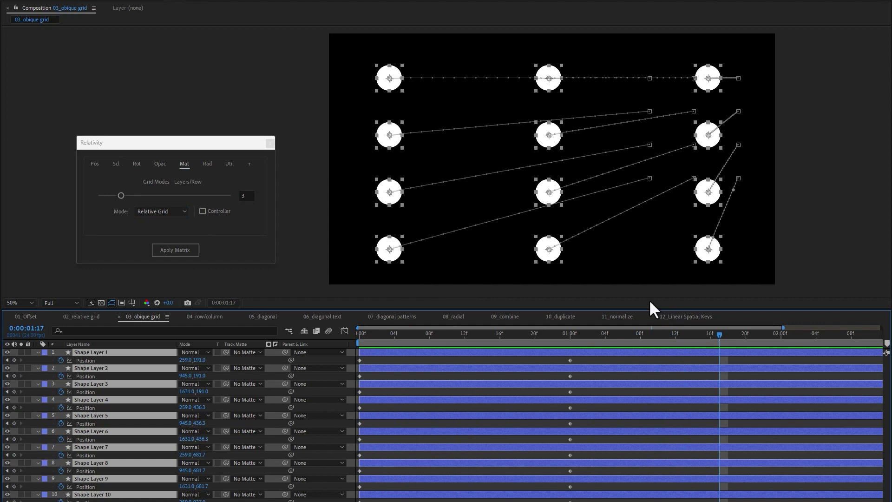
{"action": "left_click", "coordinate": [312, 197]}
{"action": "left_click_drag", "start_coordinate": [389, 84], "coordinate": [492, 130]}
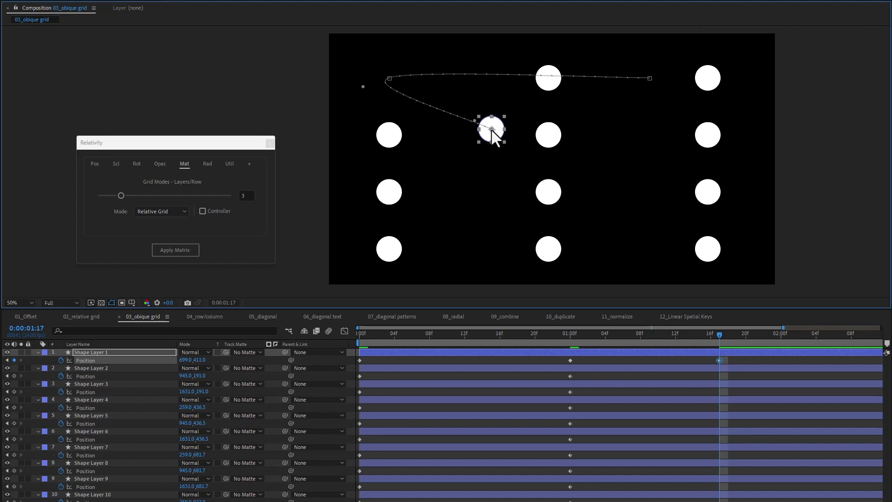
{"action": "key", "text": "ctrl+a"}
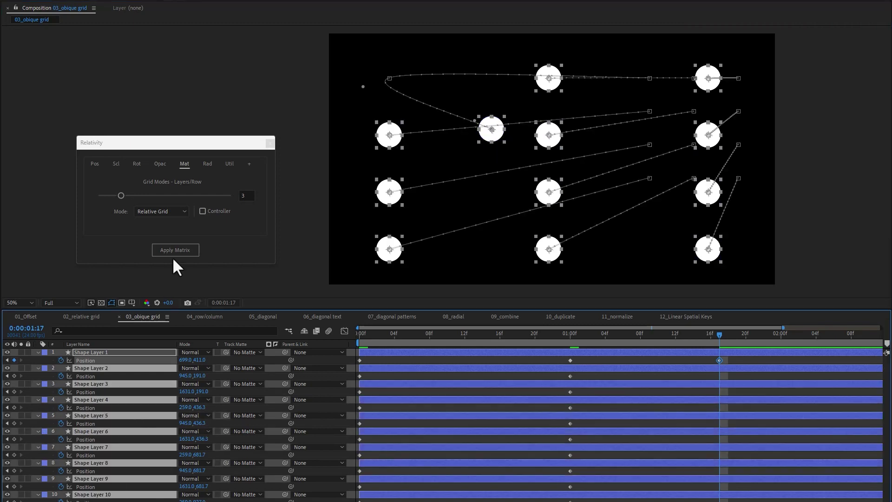
{"action": "left_click", "coordinate": [174, 250]}
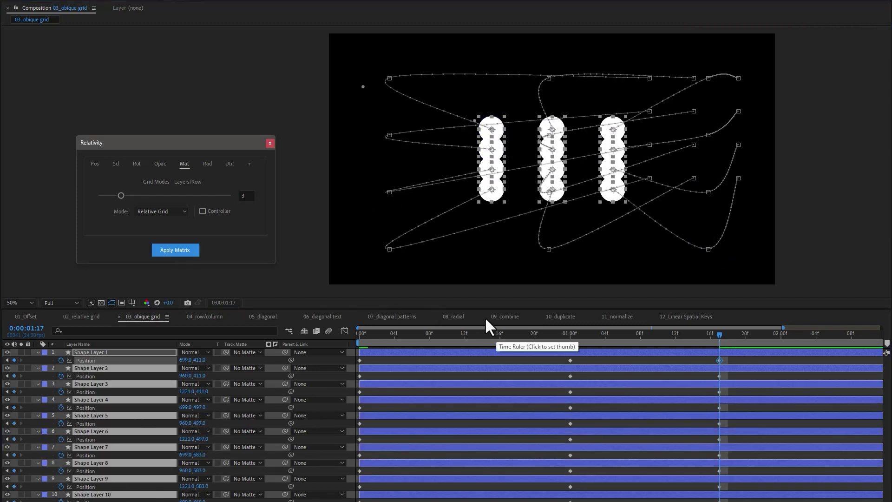
{"action": "left_click_drag", "start_coordinate": [557, 333], "coordinate": [719, 348]}
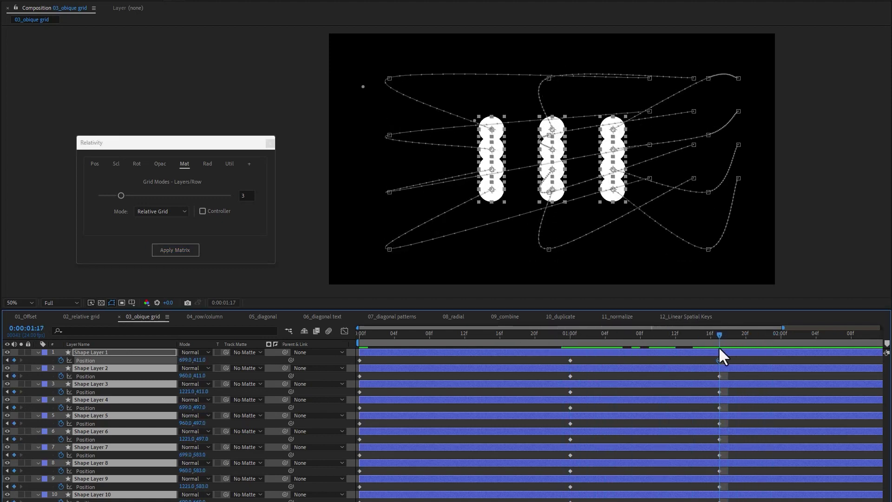
Reapply the Relative Grid at 0:00:01:17 with 4 layers per row and preview the animation
{"action": "left_click_drag", "start_coordinate": [121, 196], "coordinate": [129, 195]}
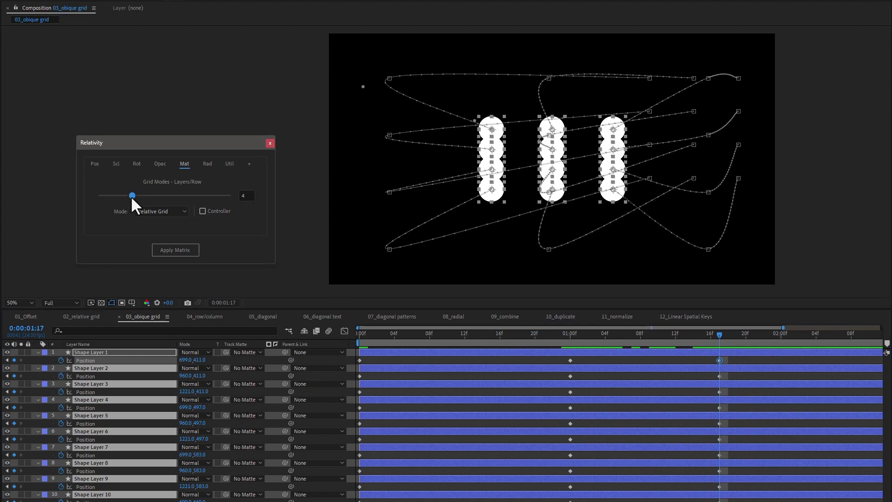
{"action": "mouse_move", "coordinate": [716, 336]}
{"action": "left_mouse_down"}
{"action": "mouse_move", "coordinate": [499, 328]}
{"action": "mouse_move", "coordinate": [749, 338]}
{"action": "mouse_move", "coordinate": [553, 346]}
{"action": "mouse_move", "coordinate": [697, 346]}
{"action": "mouse_move", "coordinate": [597, 358]}
{"action": "mouse_move", "coordinate": [714, 353]}
{"action": "mouse_move", "coordinate": [579, 349]}
{"action": "mouse_move", "coordinate": [713, 343]}
{"action": "left_mouse_up"}
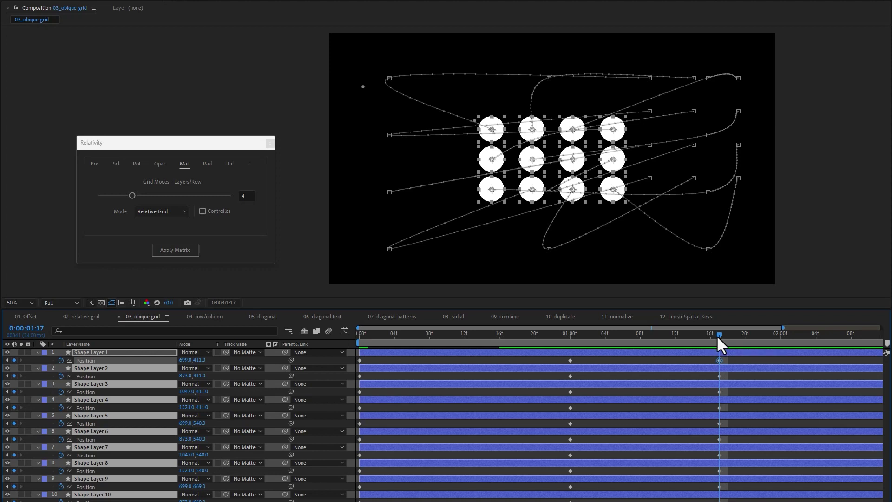
{"action": "mouse_move", "coordinate": [718, 334]}
{"action": "left_mouse_down"}
{"action": "mouse_move", "coordinate": [597, 334]}
{"action": "mouse_move", "coordinate": [716, 328]}
{"action": "left_mouse_up"}
Undo the Position keyframe animation and collapse the layers' properties
{"action": "key", "text": "ctrl+z"}
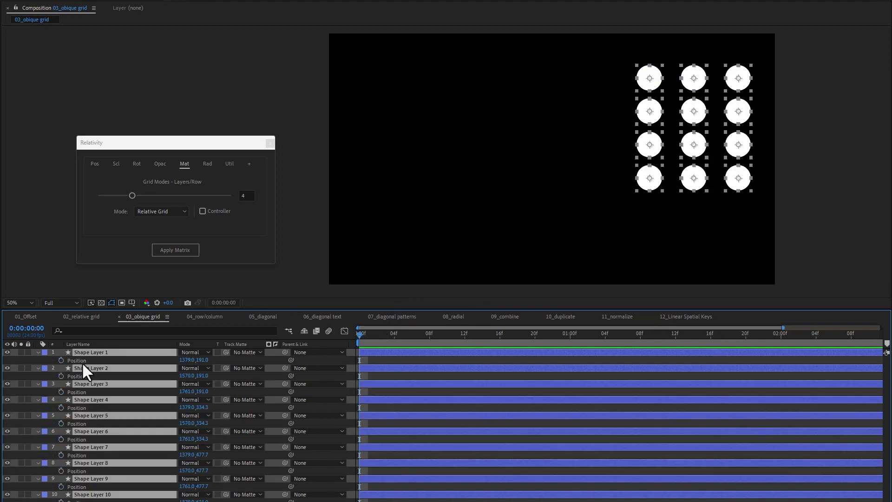
{"action": "left_click", "coordinate": [38, 352]}
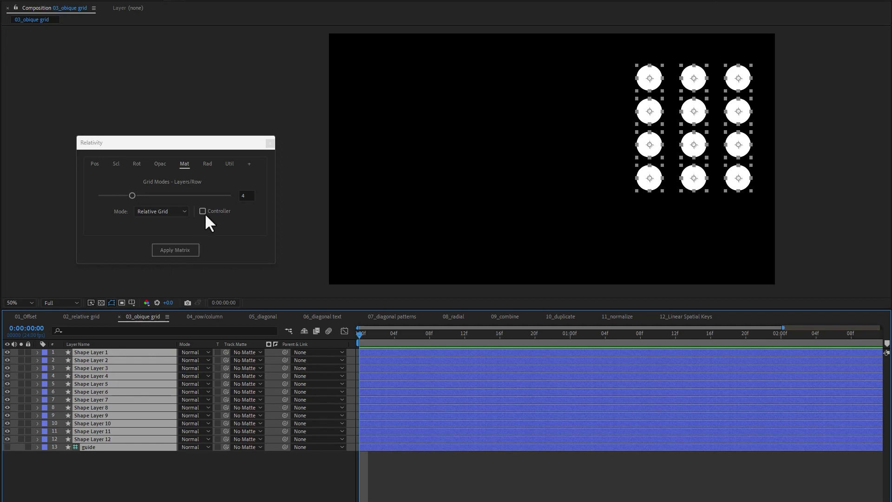
Move Shape Layer 1 to the frame's upper left and apply the Relative Grid with 4 layers per row to Shape Layers 1 to 12
{"action": "left_click", "coordinate": [100, 457]}
{"action": "left_click", "coordinate": [99, 352]}
{"action": "left_click_drag", "start_coordinate": [645, 71], "coordinate": [443, 90]}
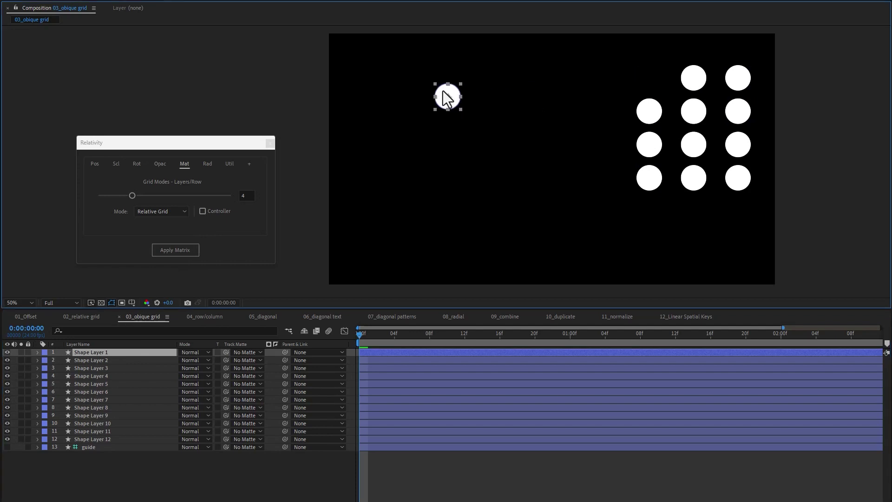
{"action": "left_click", "coordinate": [87, 439], "text": "shift"}
{"action": "left_click", "coordinate": [183, 253]}
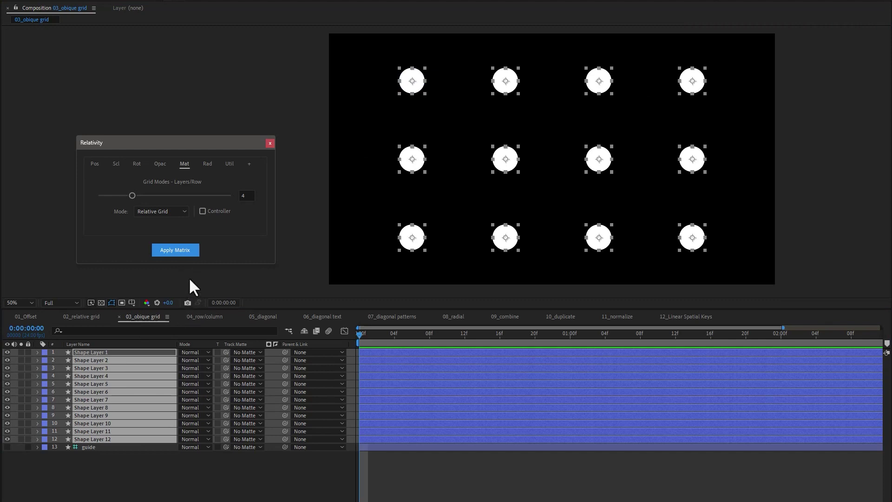
Apply the Relative Grid with the Controller option enabled, offsetting rows and columns from the Center
{"action": "left_click", "coordinate": [203, 211]}
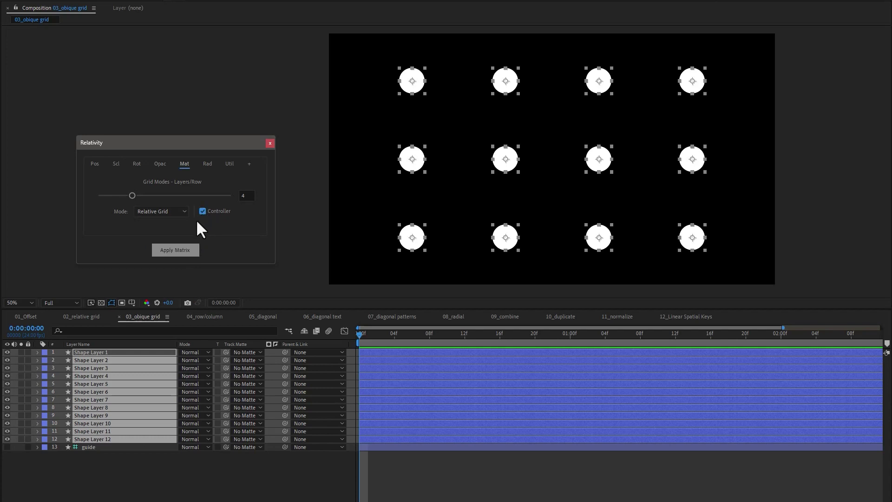
{"action": "left_click", "coordinate": [175, 250]}
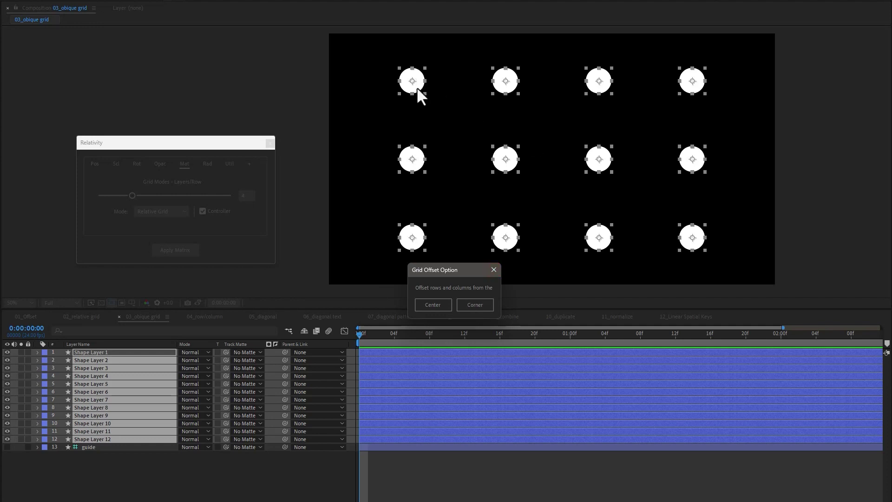
{"action": "left_click", "coordinate": [436, 304]}
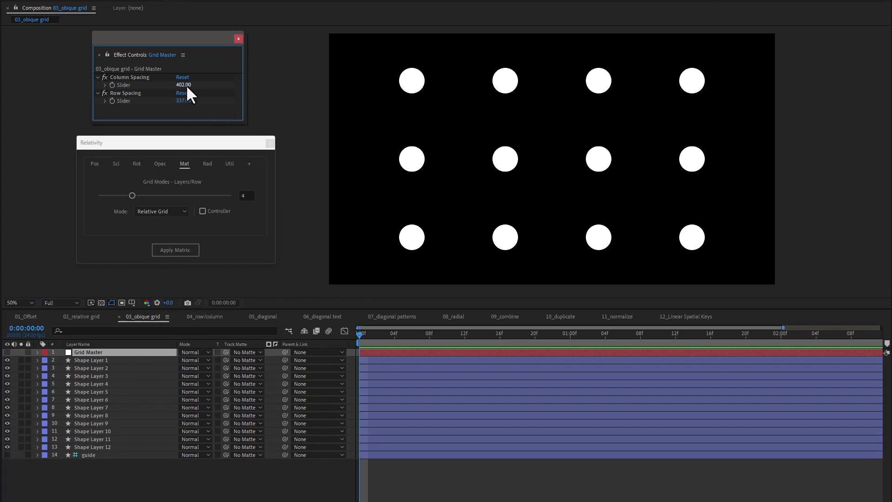
Adjust the Grid Master's Column Spacing to 404 and Row Spacing to 369
{"action": "left_click_drag", "start_coordinate": [186, 85], "coordinate": [270, 94]}
{"action": "mouse_move", "coordinate": [78, 90]}
{"action": "left_mouse_down"}
{"action": "mouse_move", "coordinate": [201, 98]}
{"action": "mouse_move", "coordinate": [91, 96]}
{"action": "mouse_move", "coordinate": [192, 90]}
{"action": "mouse_move", "coordinate": [136, 101]}
{"action": "mouse_move", "coordinate": [268, 107]}
{"action": "mouse_move", "coordinate": [126, 111]}
{"action": "mouse_move", "coordinate": [226, 111]}
{"action": "mouse_move", "coordinate": [200, 114]}
{"action": "mouse_move", "coordinate": [211, 114]}
{"action": "left_mouse_up"}
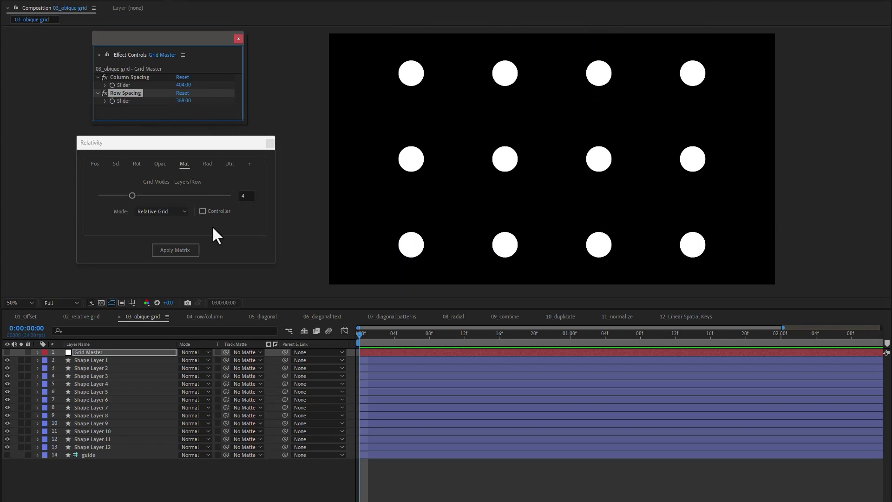
Undo the Grid Master spacing changes and the creation of the grid controller
{"action": "left_click", "coordinate": [213, 475]}
{"action": "key", "text": "ctrl+z"}
{"action": "key", "text": "ctrl+z"}
{"action": "key", "text": "ctrl+z"}
{"action": "key", "text": "ctrl+z"}
{"action": "key", "text": "ctrl+z"}
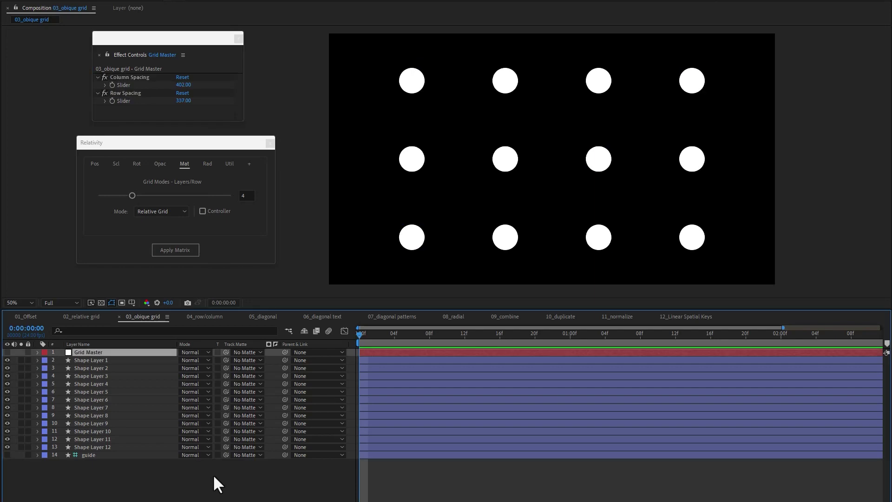
Apply the Relative Grid to Shape Layers 1 to 12 with the Controller option enabled, offsetting rows and columns from the Corner
{"action": "left_click", "coordinate": [192, 470]}
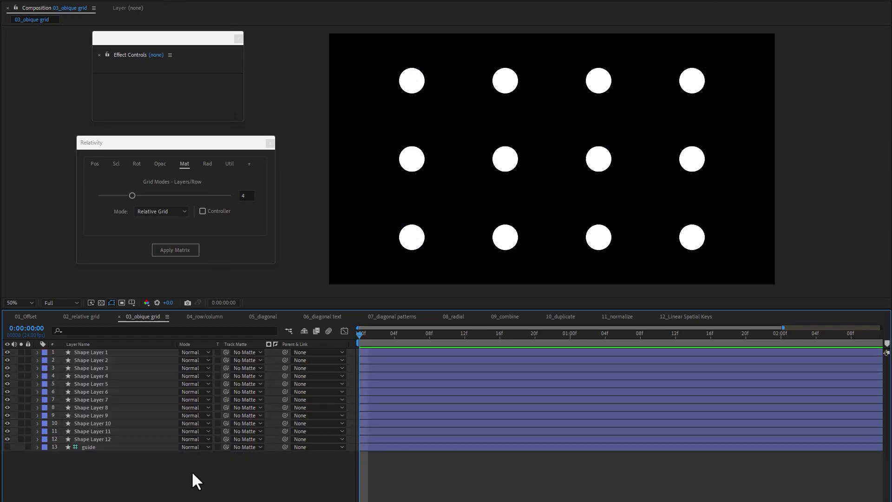
{"action": "left_click", "coordinate": [103, 353]}
{"action": "left_click", "coordinate": [120, 439], "text": "shift"}
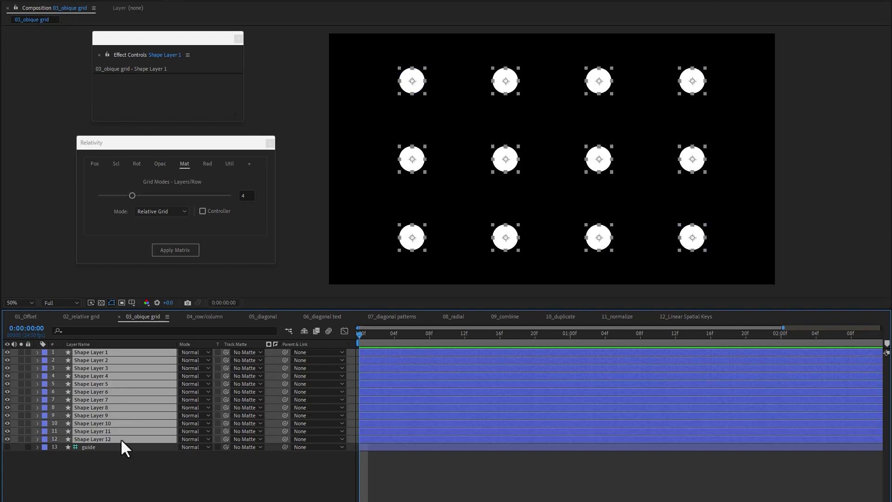
{"action": "left_click", "coordinate": [168, 249]}
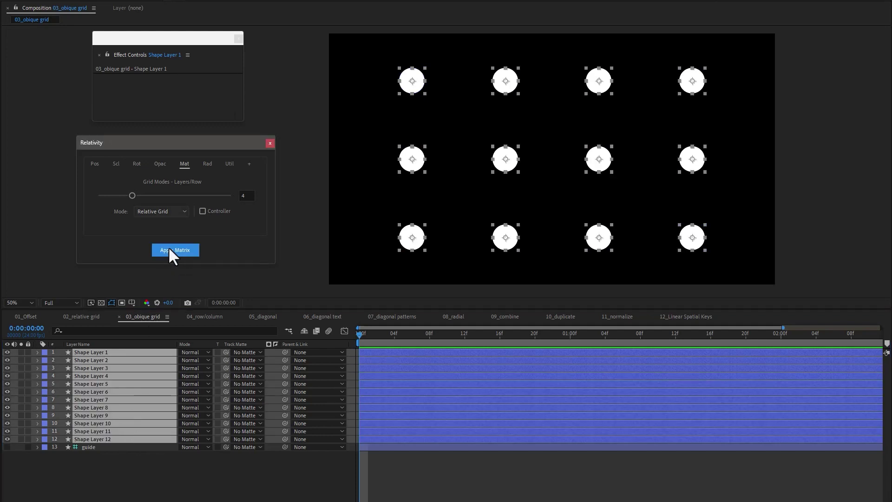
{"action": "left_click", "coordinate": [203, 211]}
{"action": "left_click", "coordinate": [187, 251]}
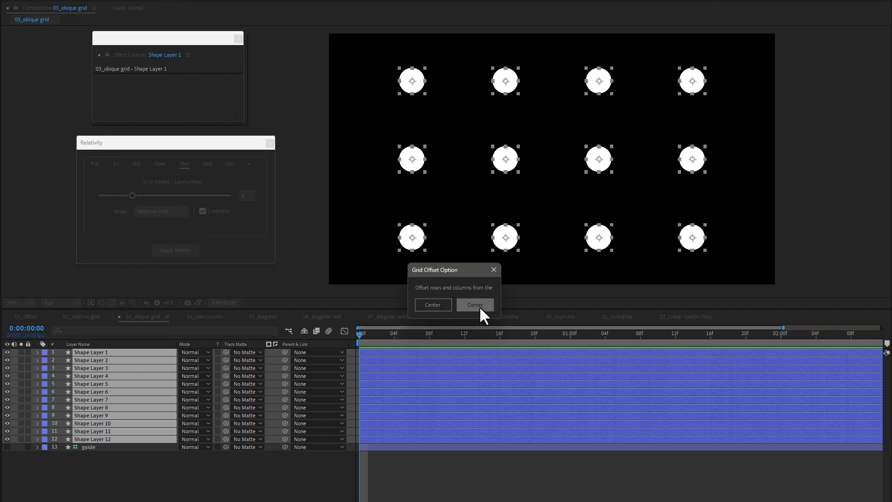
{"action": "left_click", "coordinate": [479, 307]}
Reduce the Grid Master's Column Spacing and Row Spacing to tighten the grid toward its corner circle
{"action": "left_click_drag", "start_coordinate": [184, 85], "coordinate": [165, 92]}
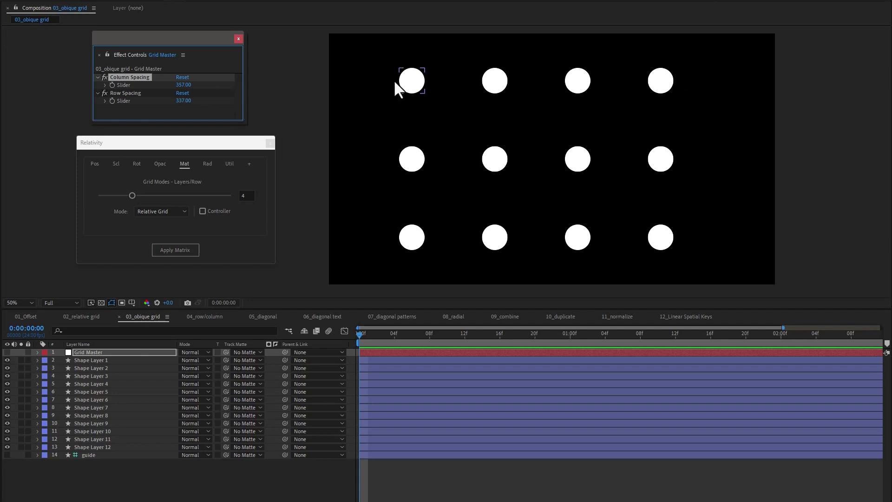
{"action": "left_click_drag", "start_coordinate": [184, 101], "coordinate": [91, 102]}
{"action": "left_click_drag", "start_coordinate": [184, 86], "coordinate": [73, 80]}
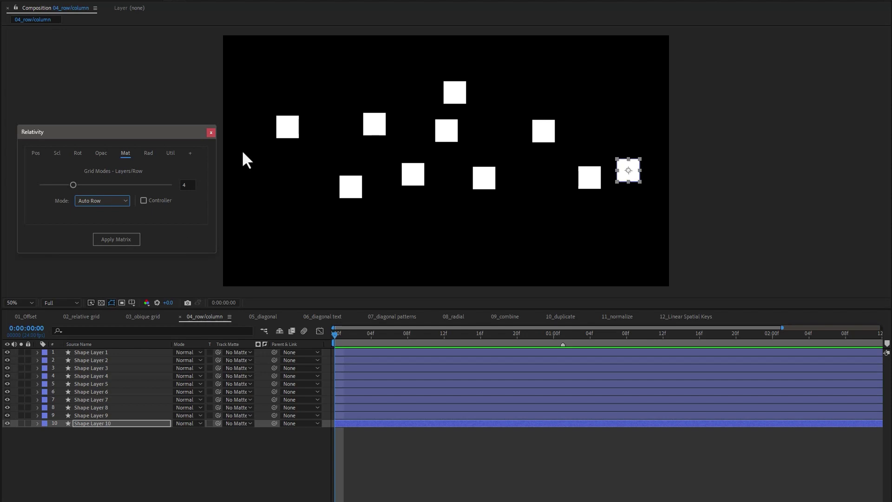
In the 04_row/column composition, show the safe-zone guides and align Shape Layer 1 with the outer guide's left edge at mid-height
{"action": "left_click_drag", "start_coordinate": [285, 122], "coordinate": [290, 143]}
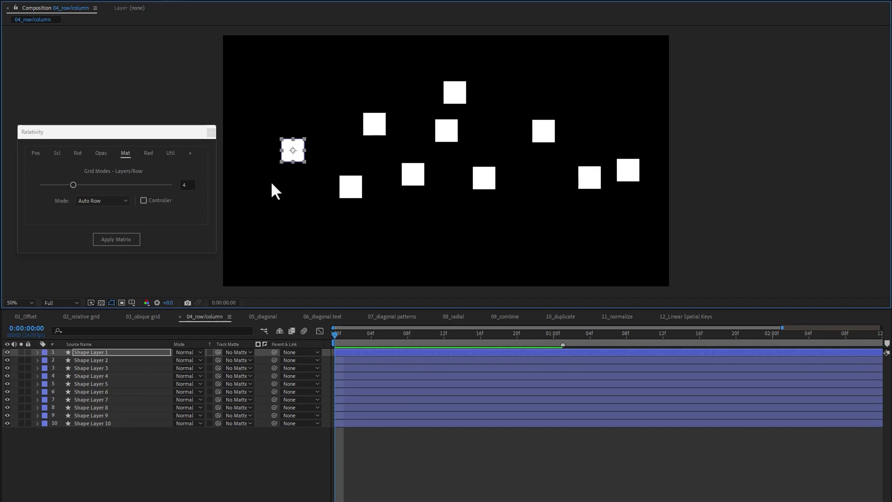
{"action": "key", "text": "apostrophe"}
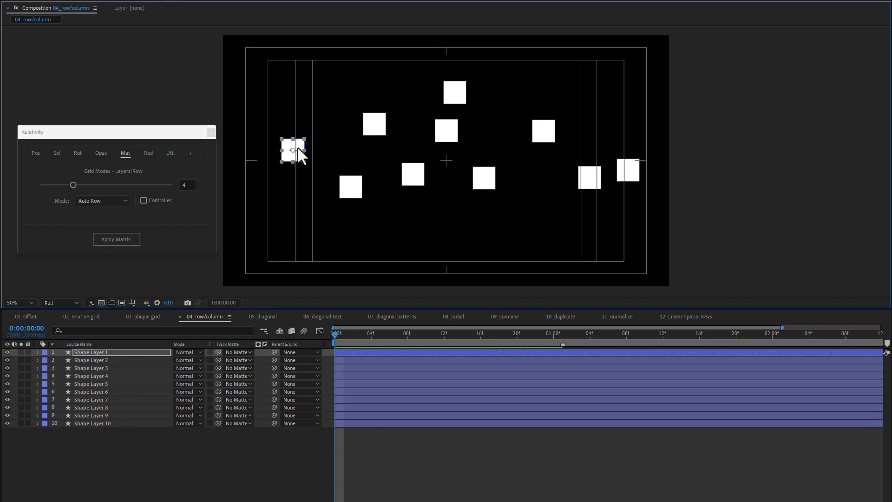
{"action": "left_click_drag", "start_coordinate": [305, 162], "coordinate": [287, 166]}
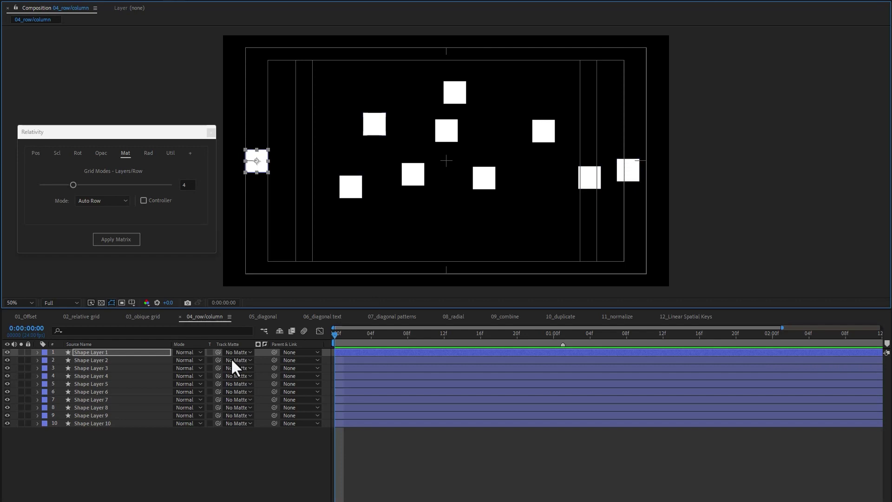
Apply the Auto Row matrix to Shape Layers 1 to 10
{"action": "left_click", "coordinate": [96, 424], "text": "shift"}
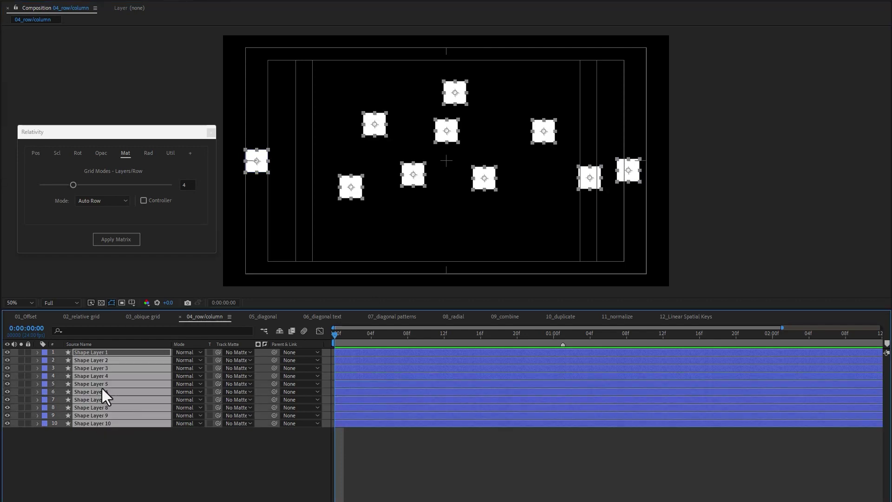
{"action": "left_click", "coordinate": [118, 240]}
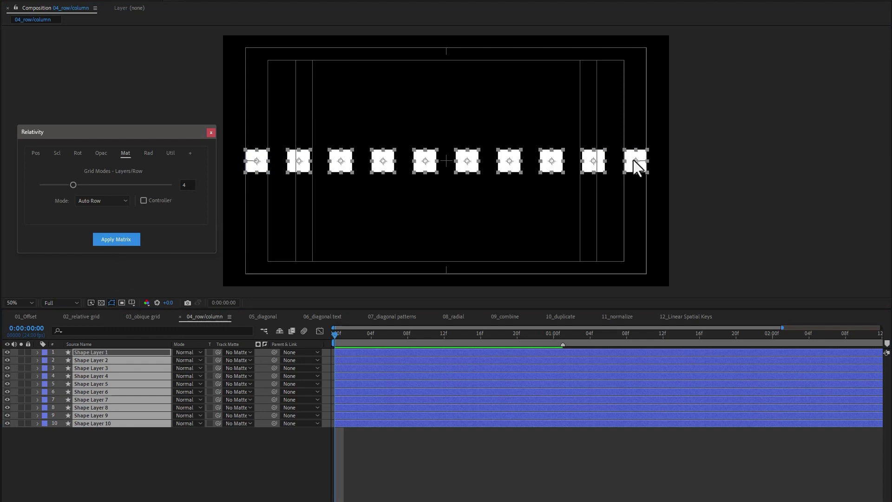
{"action": "left_click", "coordinate": [404, 218]}
Move Shape Layer 1 inward to center it on the left inner guide line and reapply Auto Row to Shape Layers 1 to 10
{"action": "left_click_drag", "start_coordinate": [261, 170], "coordinate": [289, 170]}
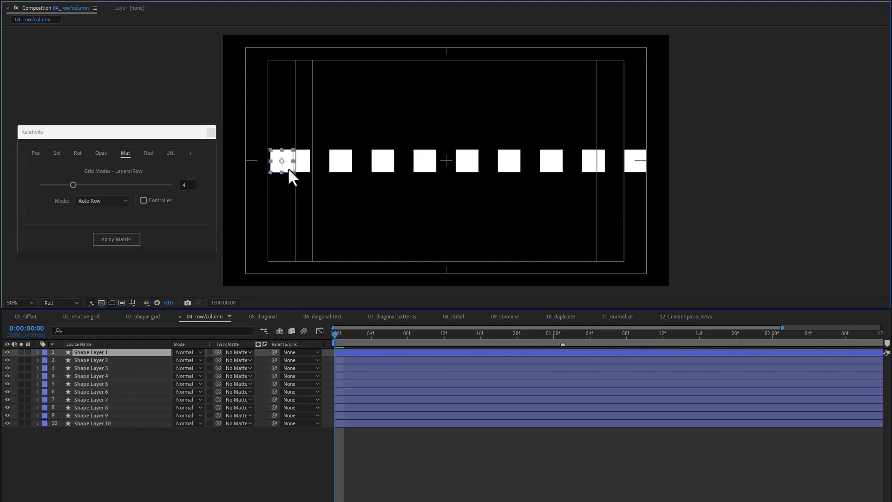
{"action": "left_click", "coordinate": [76, 421], "text": "shift"}
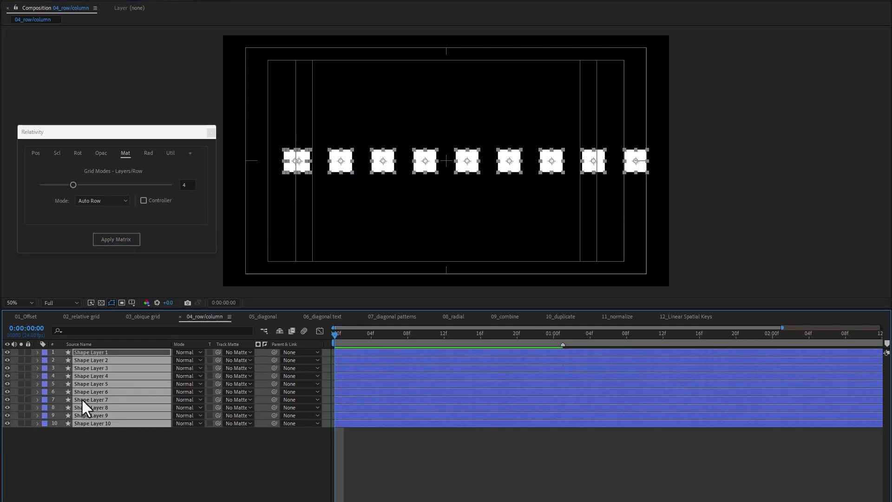
{"action": "left_click", "coordinate": [116, 239]}
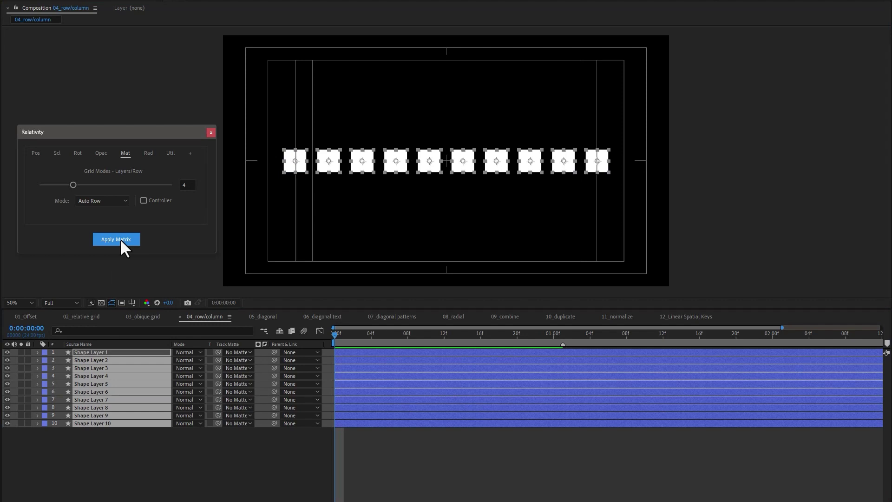
{"action": "left_click", "coordinate": [286, 204]}
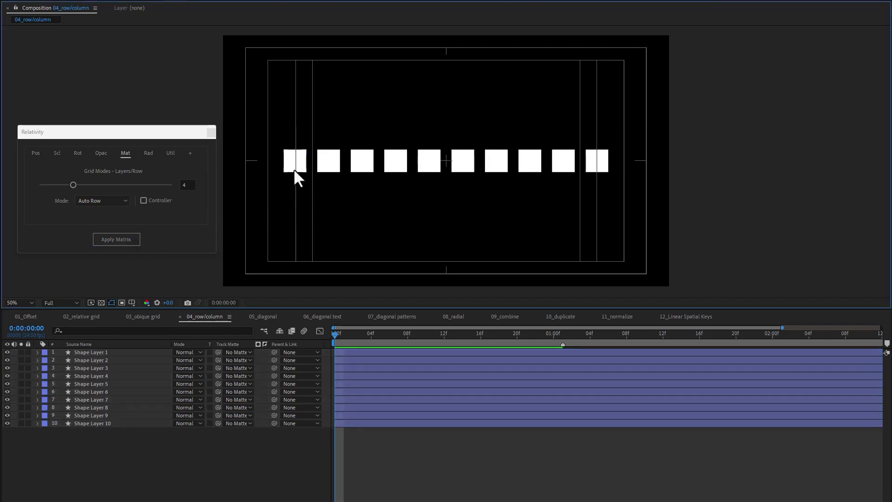
Move Shape Layer 1 to the frame's upper left and apply Auto Row to all ten shape layers
{"action": "left_click_drag", "start_coordinate": [294, 169], "coordinate": [289, 90]}
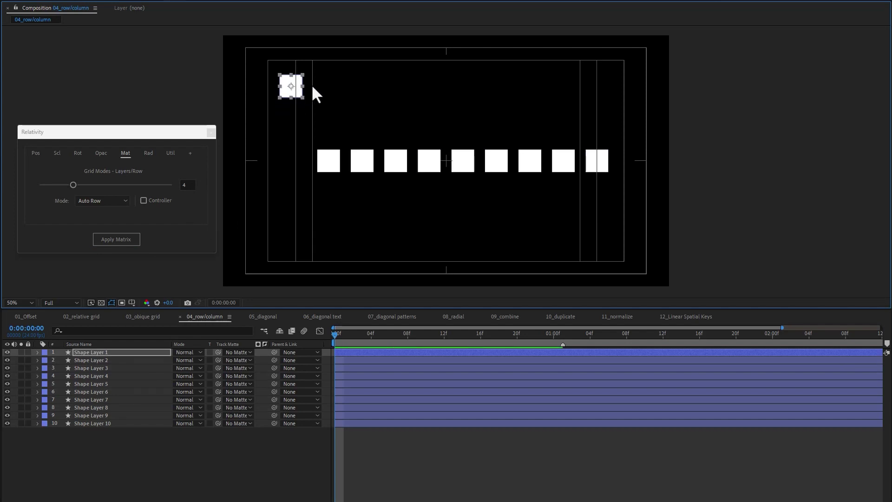
{"action": "left_click", "coordinate": [118, 423], "text": "shift"}
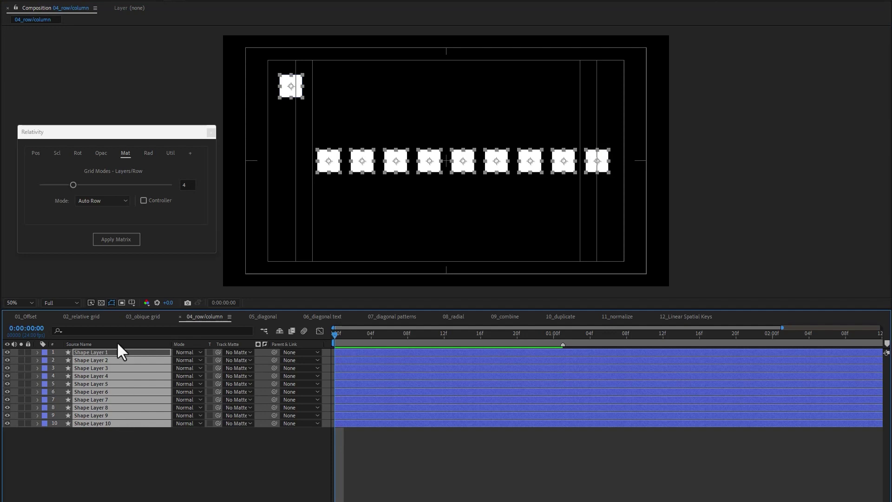
{"action": "left_click", "coordinate": [116, 240]}
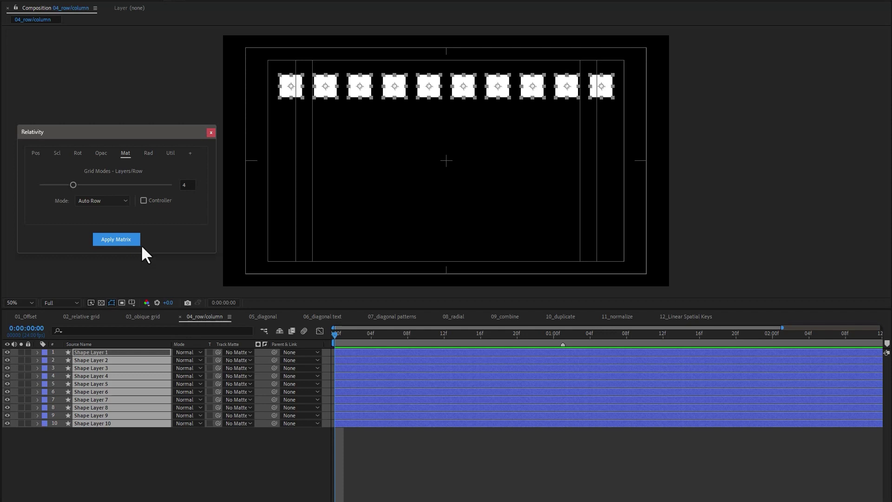
Move the row of ten squares down to the middle of the frame and go to 0:00:01:01
{"action": "left_click_drag", "start_coordinate": [291, 93], "coordinate": [286, 164]}
{"action": "left_click", "coordinate": [289, 181]}
{"action": "left_click", "coordinate": [563, 343]}
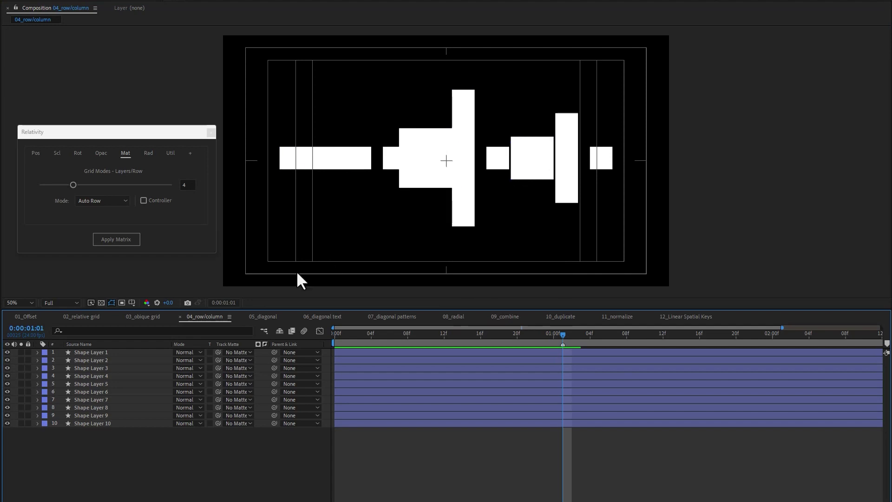
Reapply Auto Row to Shape Layers 1 to 10 at 0:00:01:01 to space the differently sized shapes evenly
{"action": "left_click", "coordinate": [98, 352]}
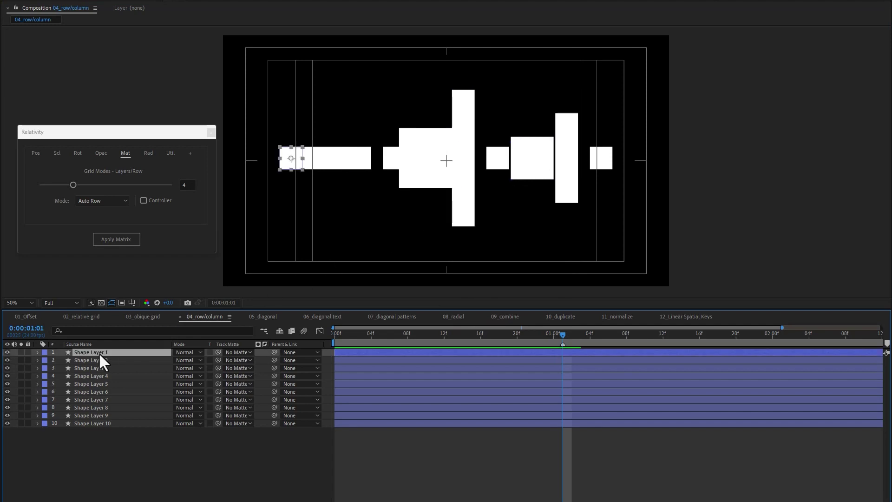
{"action": "left_click", "coordinate": [99, 423], "text": "shift"}
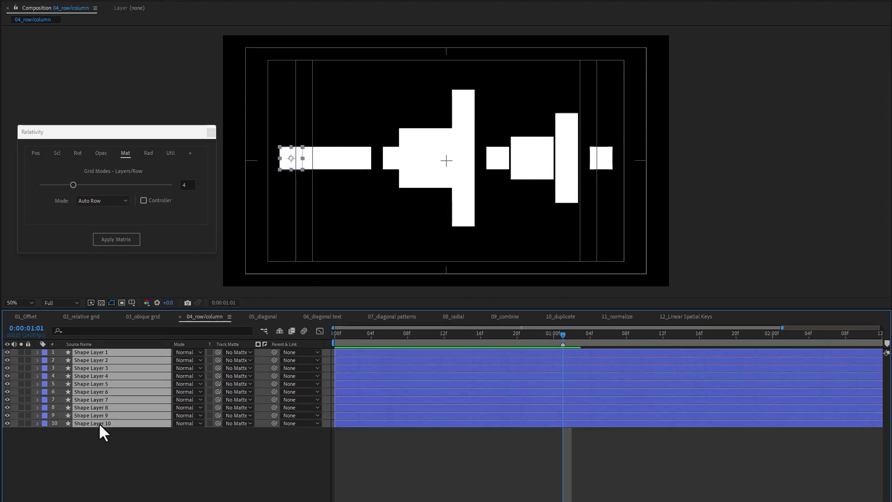
{"action": "left_click", "coordinate": [119, 238]}
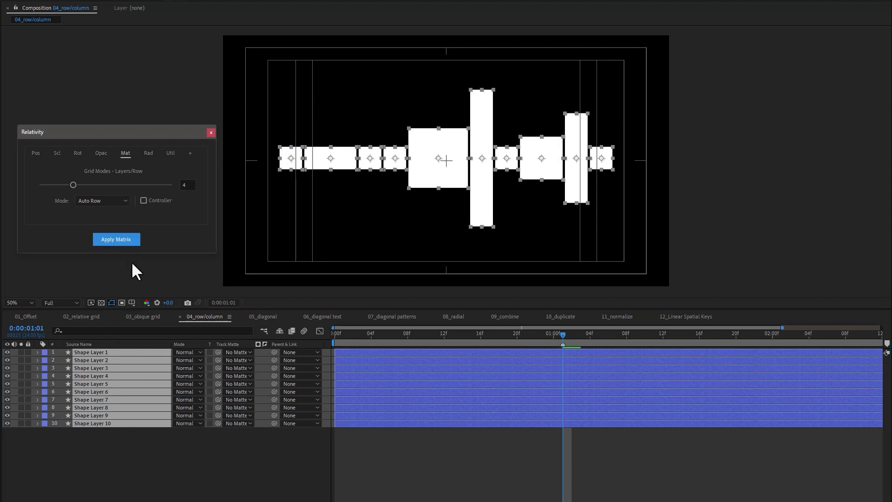
{"action": "left_click", "coordinate": [238, 461]}
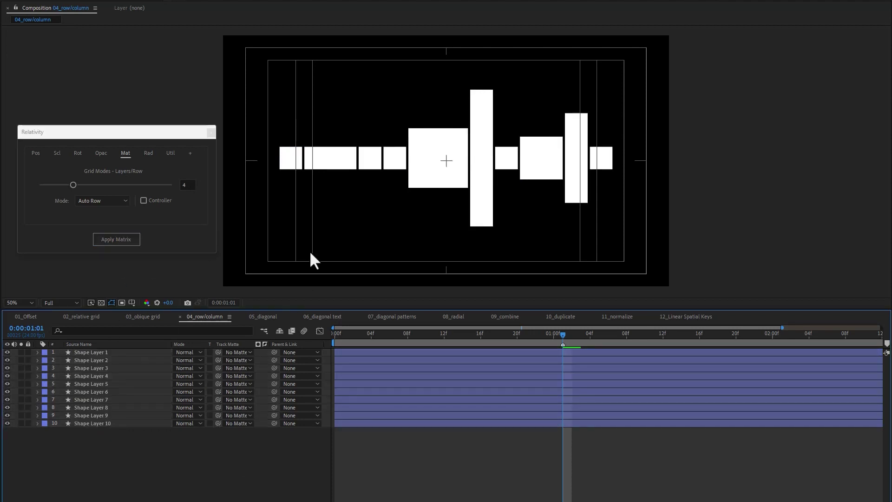
Stretch Shape Layer 2 taller and reapply Auto Row to Shape Layers 1 to 10
{"action": "left_click", "coordinate": [333, 163]}
{"action": "left_click_drag", "start_coordinate": [329, 177], "coordinate": [328, 188]}
{"action": "left_click", "coordinate": [105, 352]}
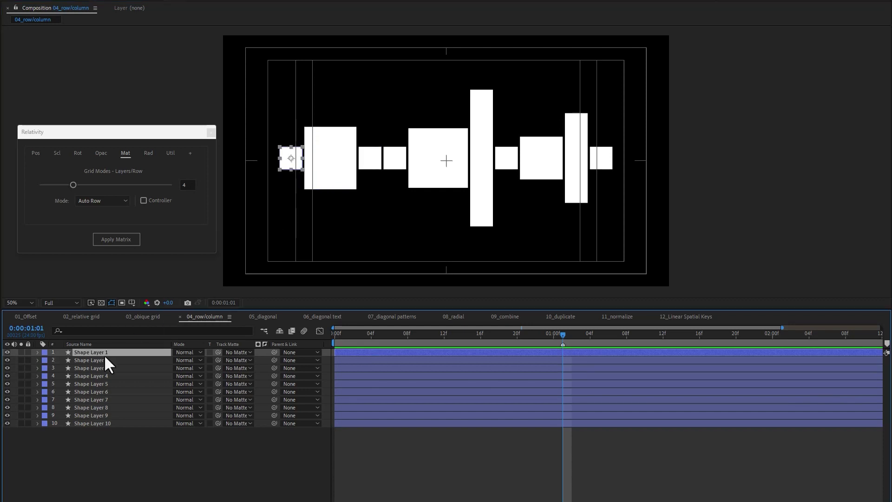
{"action": "left_click", "coordinate": [96, 424], "text": "shift"}
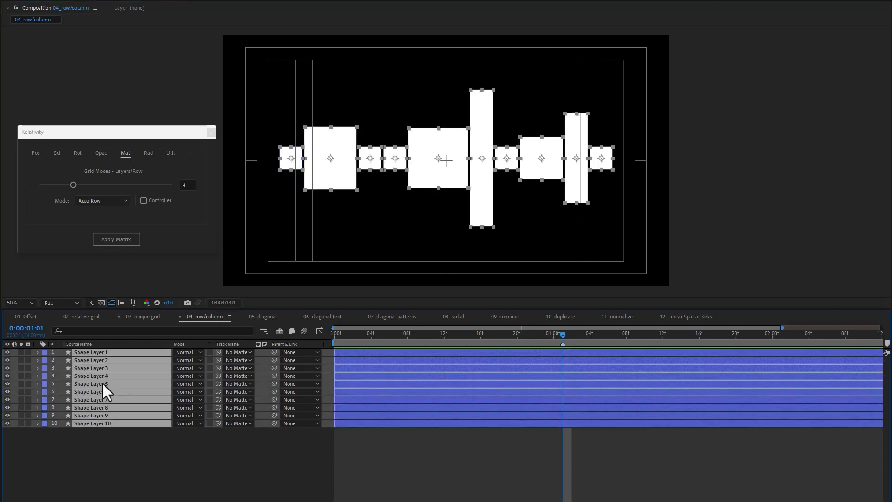
{"action": "left_click", "coordinate": [122, 236]}
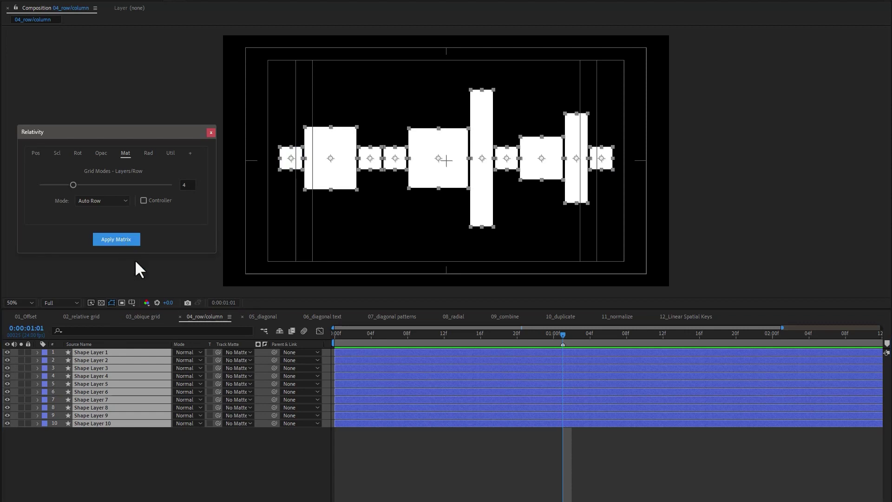
{"action": "left_click", "coordinate": [231, 447]}
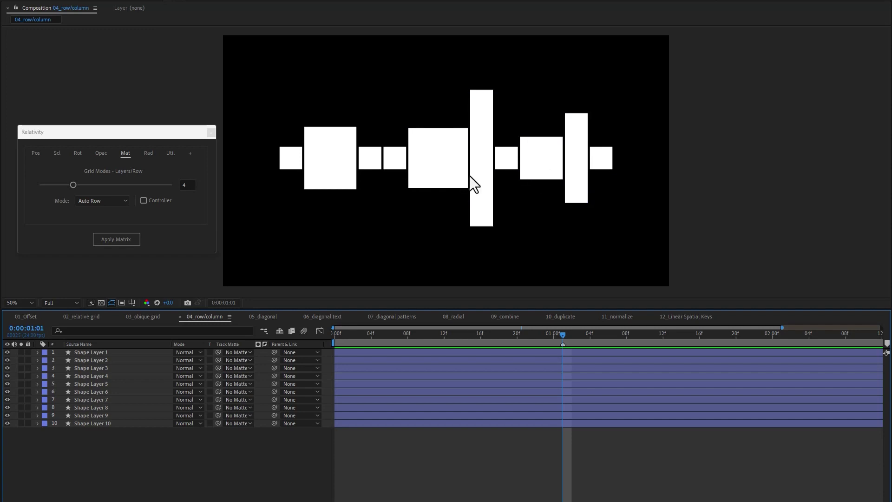
Move Shape Layer 1 to the frame's top center and apply Auto Column to Shape Layers 1 to 10 at 0:00:00:00
{"action": "left_click", "coordinate": [124, 200]}
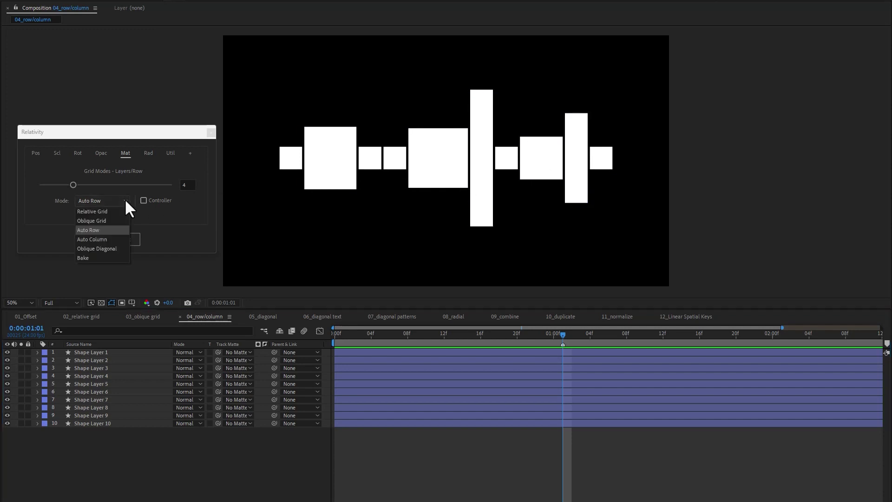
{"action": "left_click", "coordinate": [113, 237]}
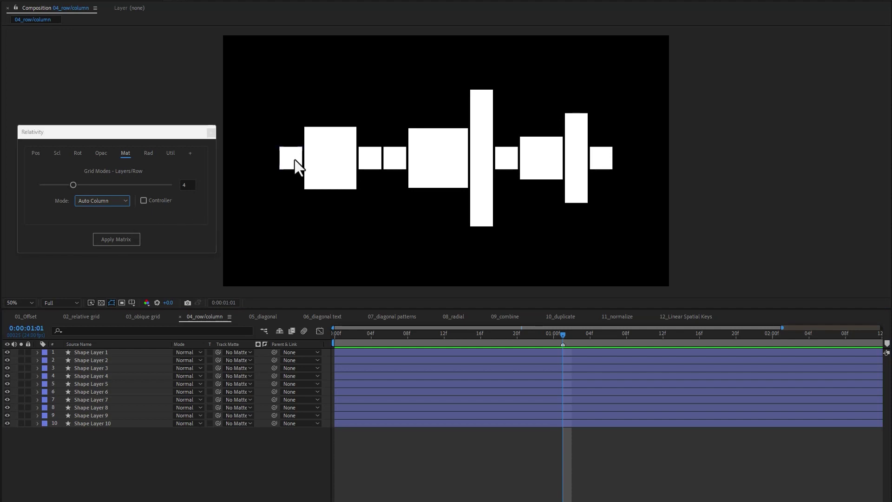
{"action": "left_click_drag", "start_coordinate": [296, 165], "coordinate": [432, 75]}
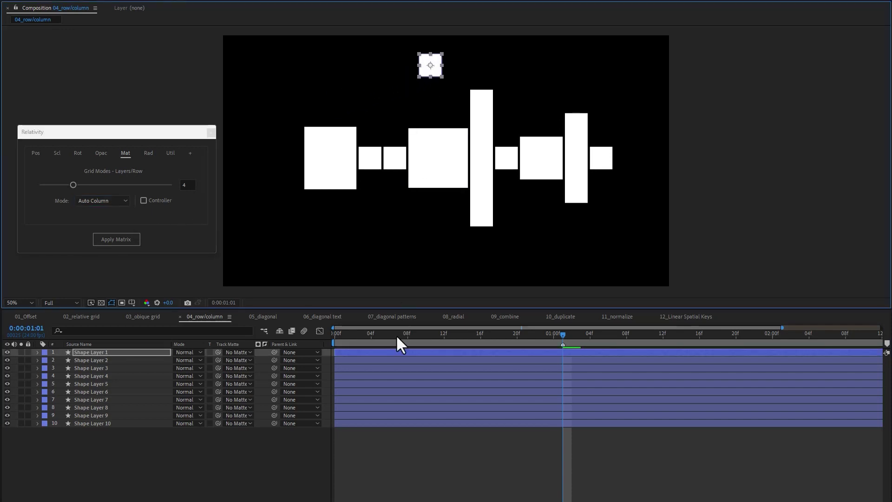
{"action": "key", "text": "Home"}
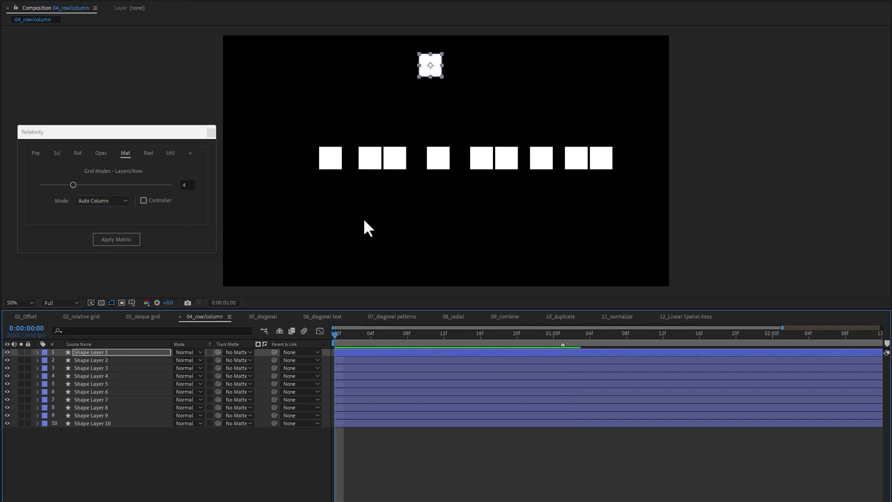
{"action": "left_click_drag", "start_coordinate": [433, 75], "coordinate": [443, 75]}
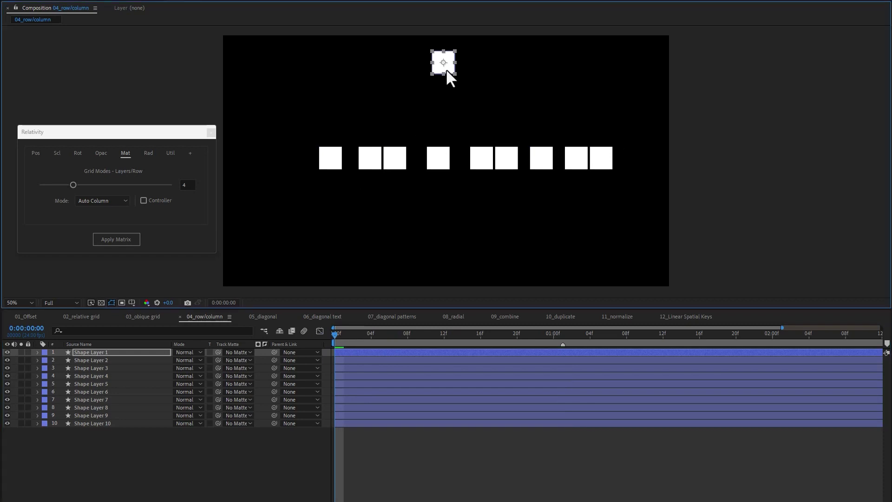
{"action": "left_click", "coordinate": [94, 425], "text": "shift"}
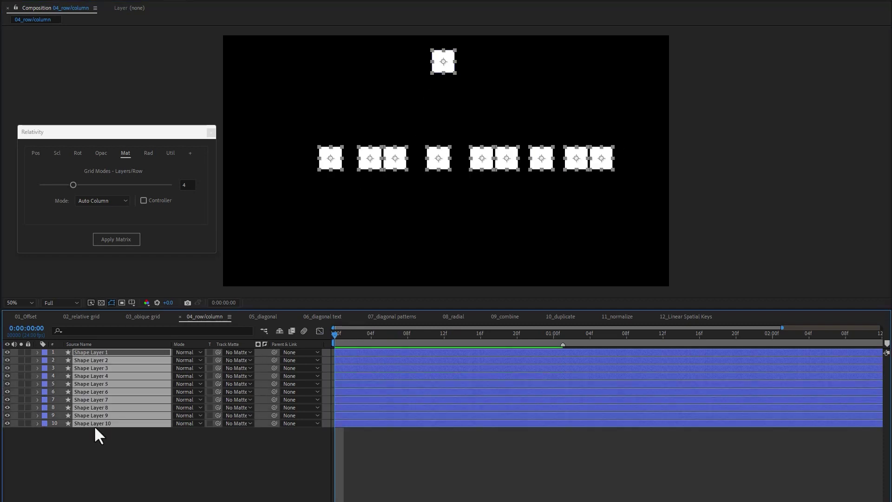
{"action": "left_click", "coordinate": [115, 236]}
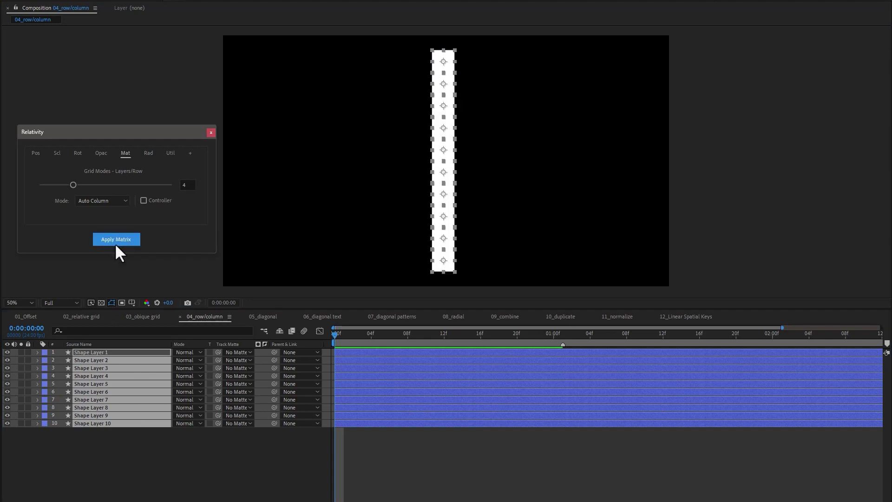
Delete Shape Layers 9 and 10
{"action": "left_click", "coordinate": [80, 441]}
{"action": "left_click_drag", "start_coordinate": [80, 440], "coordinate": [91, 415]}
{"action": "key", "text": "Delete"}
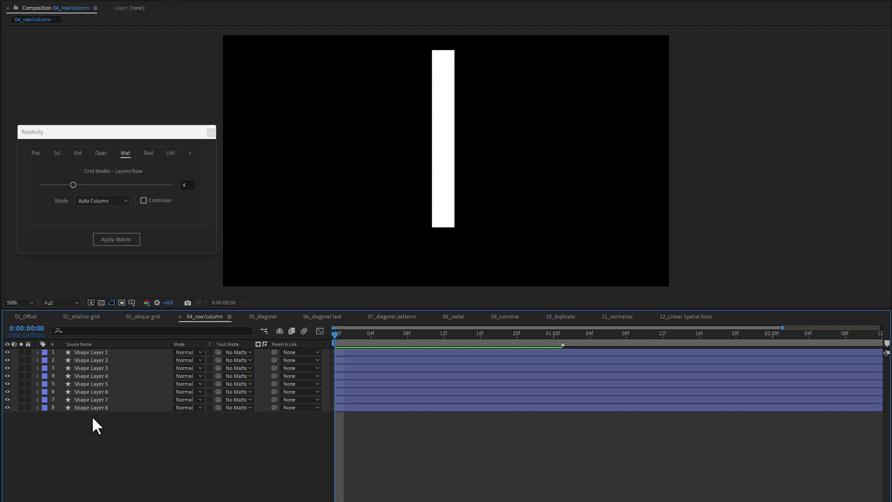
Apply Auto Column to Shape Layers 1 to 8 to redistribute the remaining squares
{"action": "left_click", "coordinate": [94, 354]}
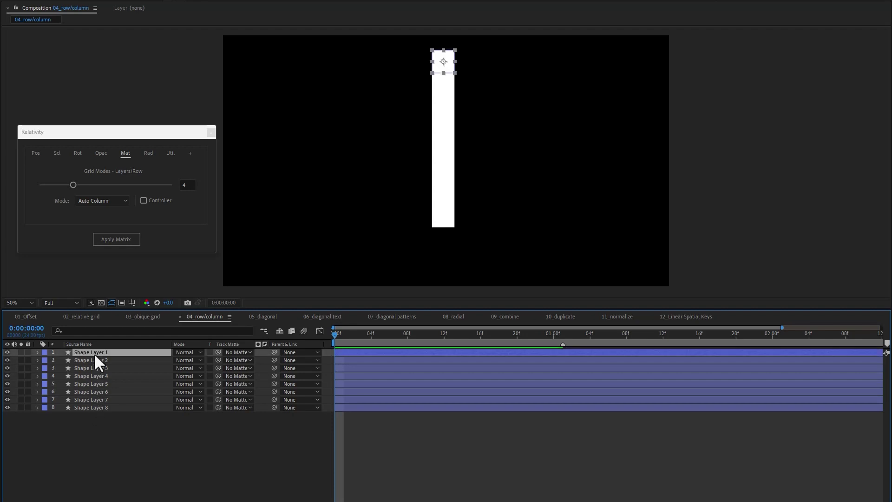
{"action": "left_click", "coordinate": [97, 408], "text": "shift"}
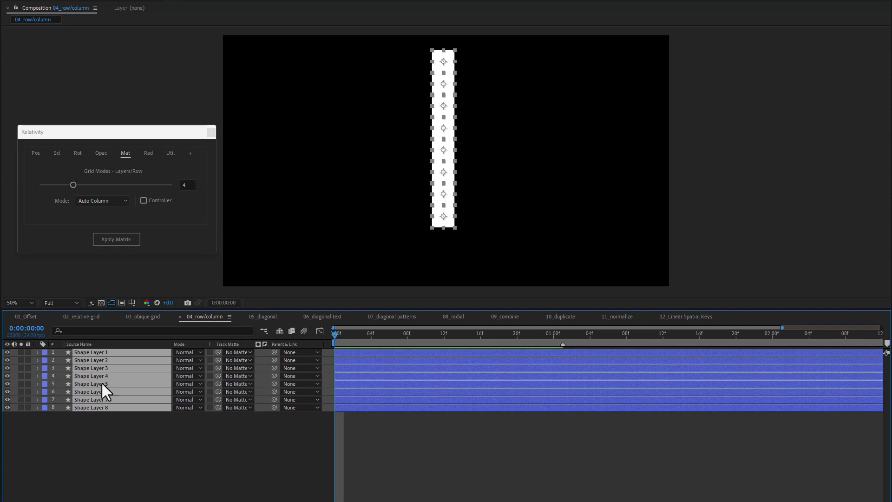
{"action": "left_click", "coordinate": [121, 240]}
{"action": "left_click", "coordinate": [178, 435]}
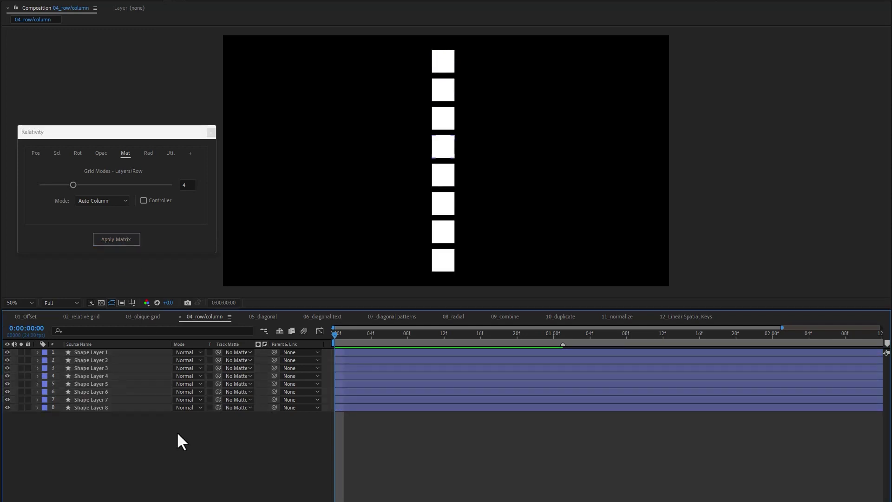
Move Shape Layer 1 down onto the second and third squares and reapply Auto Column to Shape Layers 1 to 8
{"action": "left_click_drag", "start_coordinate": [443, 65], "coordinate": [445, 110]}
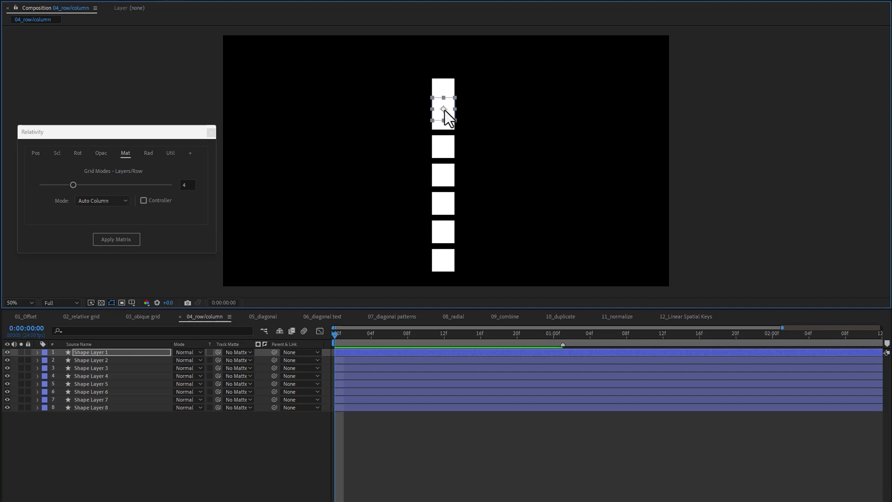
{"action": "left_click", "coordinate": [102, 408], "text": "shift"}
{"action": "left_click", "coordinate": [118, 238]}
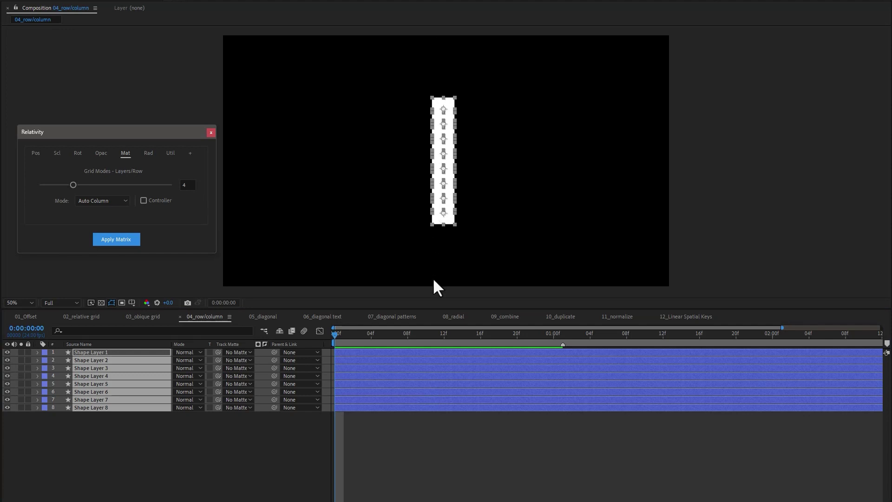
{"action": "left_click", "coordinate": [119, 420]}
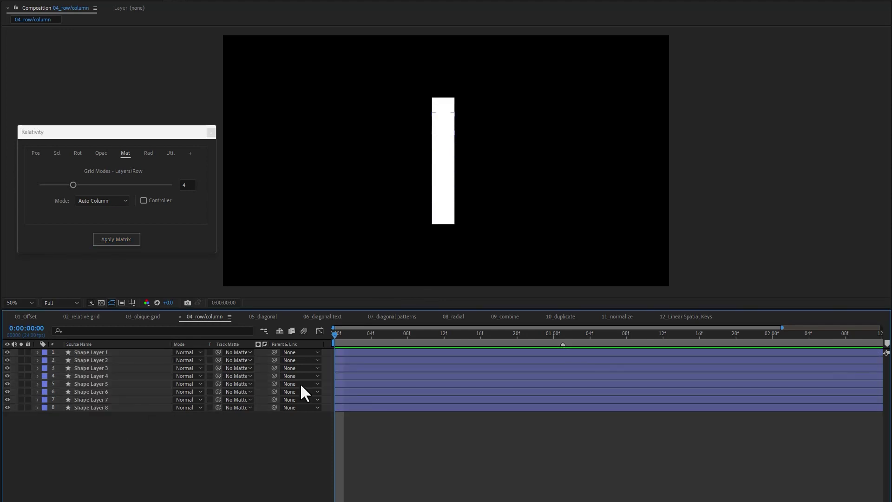
At 0:00:01:01, move Shape Layer 1 back near the frame's top edge and reapply Auto Column to Shape Layers 1 to 8
{"action": "left_click", "coordinate": [561, 336]}
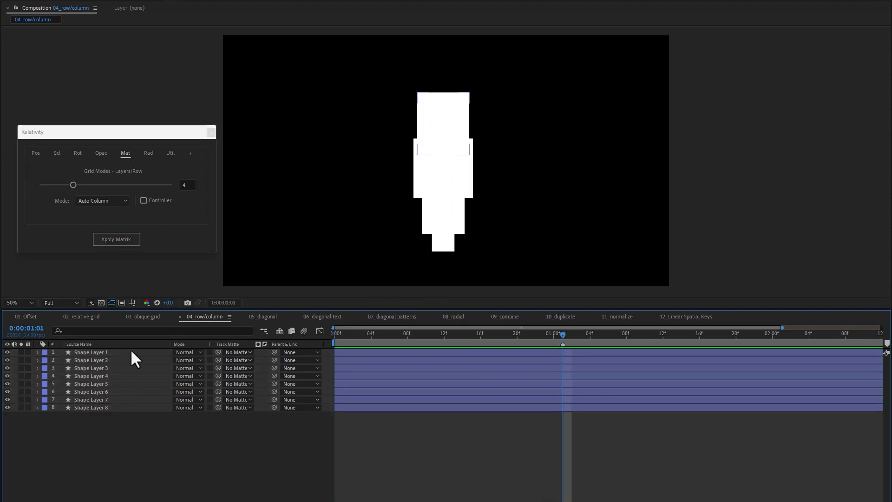
{"action": "left_click", "coordinate": [99, 353]}
{"action": "left_click_drag", "start_coordinate": [443, 112], "coordinate": [445, 65]}
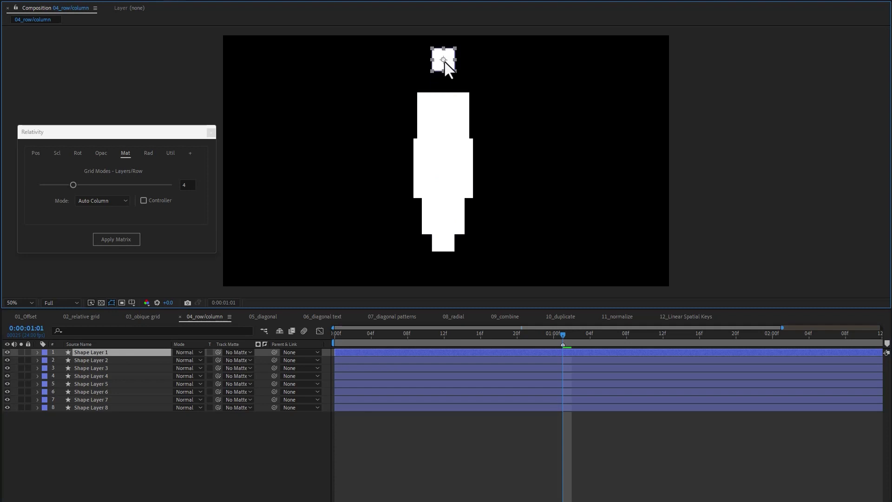
{"action": "left_click", "coordinate": [97, 409], "text": "shift"}
{"action": "left_click", "coordinate": [118, 241]}
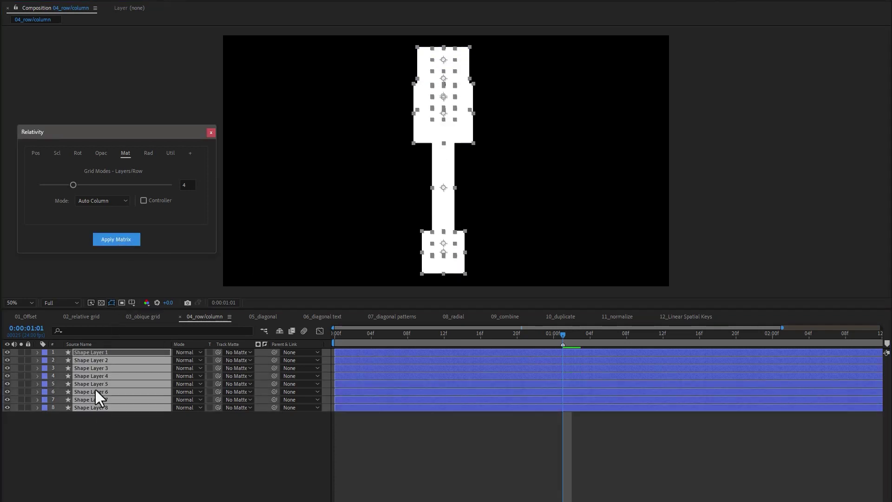
{"action": "left_click", "coordinate": [86, 440]}
Delete the tall narrow Shape Layer 6 and reapply Auto Column to the remaining shape layers
{"action": "left_click", "coordinate": [442, 179]}
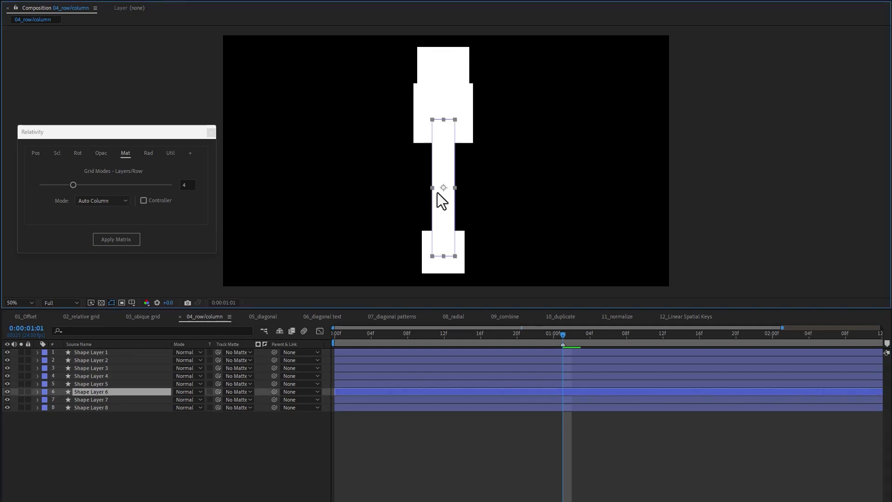
{"action": "key", "text": "Delete"}
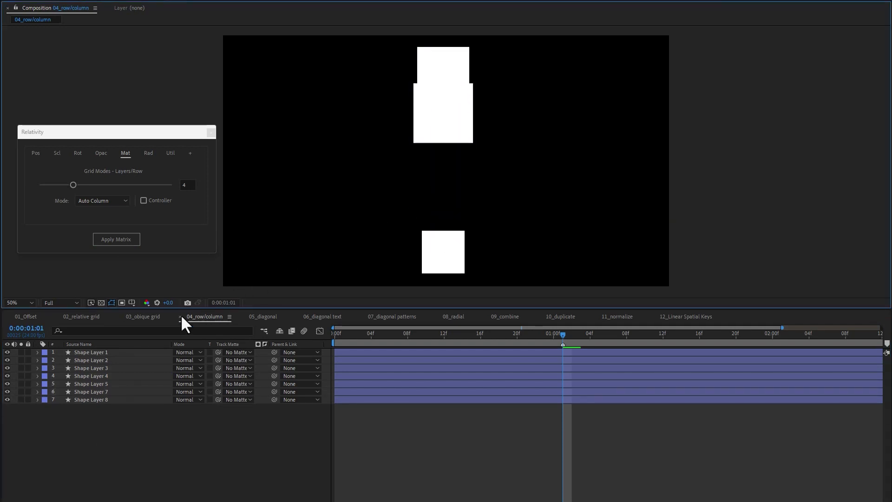
{"action": "left_click", "coordinate": [99, 353]}
{"action": "left_click", "coordinate": [91, 401], "text": "shift"}
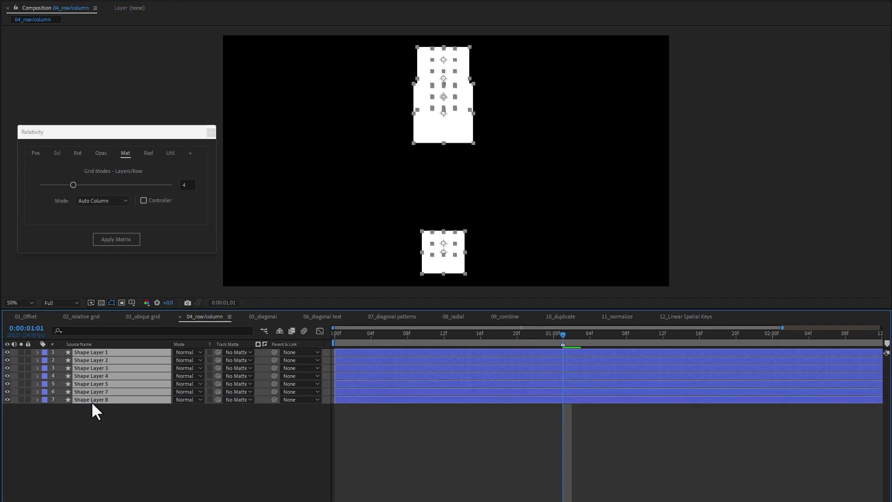
{"action": "left_click", "coordinate": [136, 240]}
{"action": "left_click", "coordinate": [159, 423]}
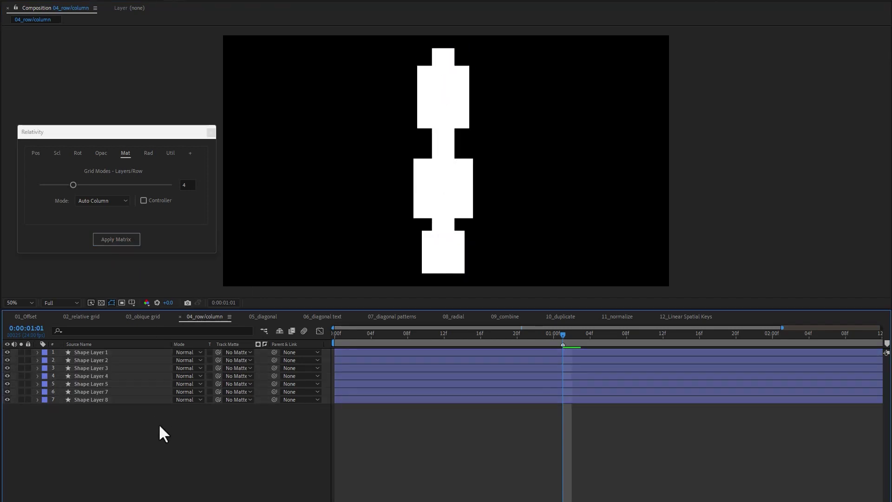
Delete Shape Layers 4 and 2 and reapply Auto Column to Shape Layers 1, 3, 5, 7 and 8
{"action": "left_click", "coordinate": [440, 160]}
{"action": "key", "text": "Delete"}
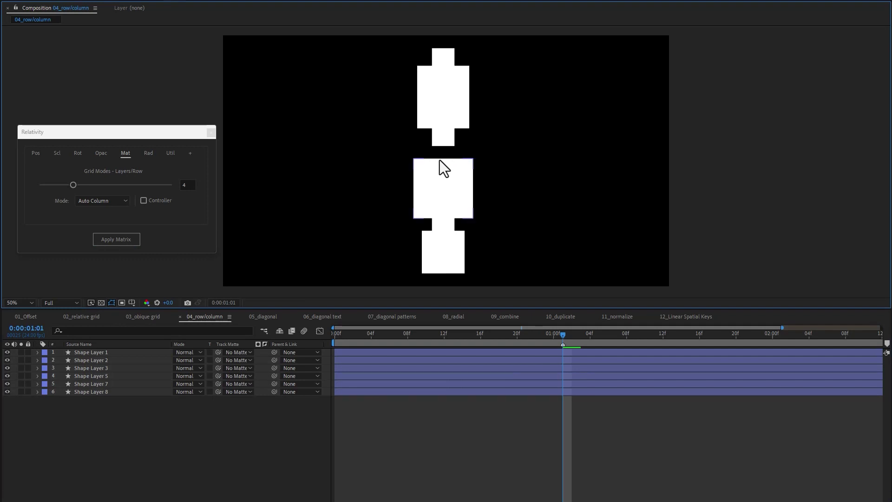
{"action": "left_click", "coordinate": [443, 110]}
{"action": "key", "text": "Delete"}
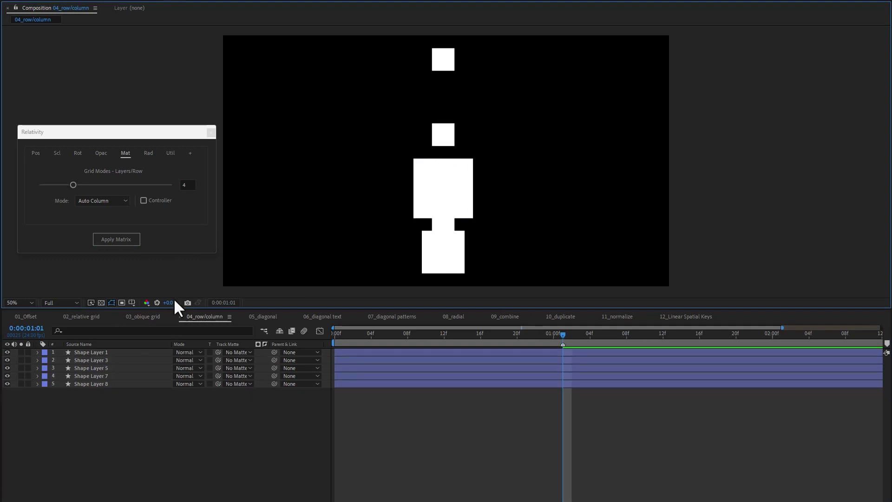
{"action": "left_click", "coordinate": [101, 352]}
{"action": "left_click", "coordinate": [102, 383], "text": "shift"}
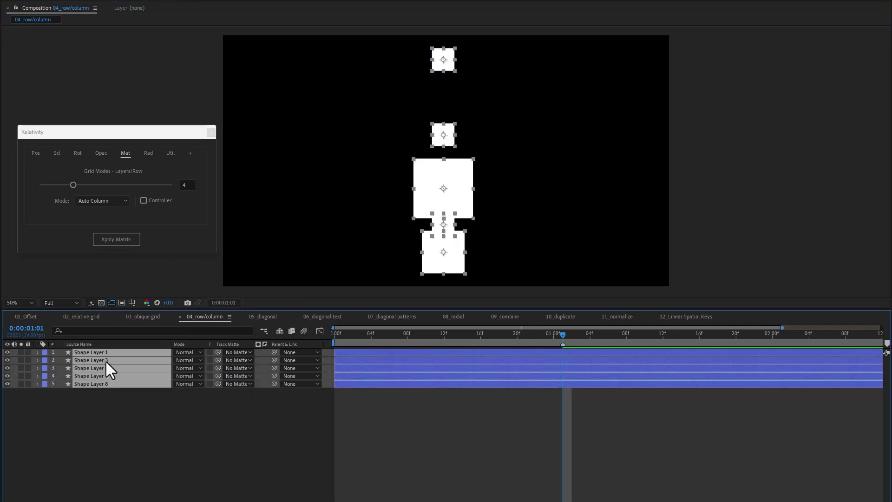
{"action": "left_click", "coordinate": [116, 239]}
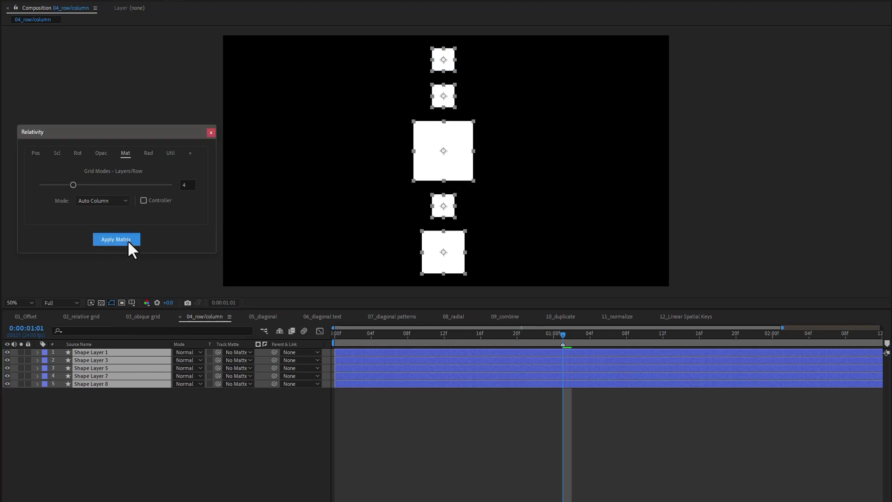
{"action": "left_click", "coordinate": [166, 431]}
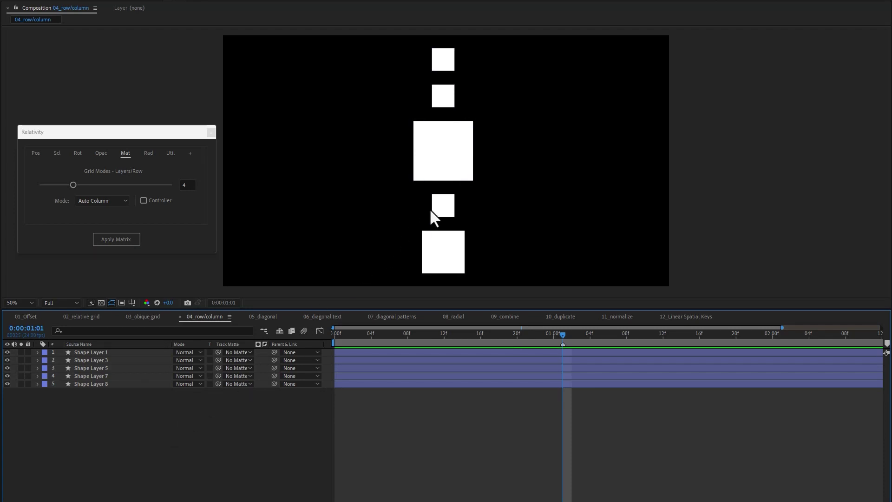
Move Shape Layer 1 slightly down and reapply Auto Column to all five shape layers to tighten the gaps
{"action": "left_click_drag", "start_coordinate": [441, 59], "coordinate": [444, 68]}
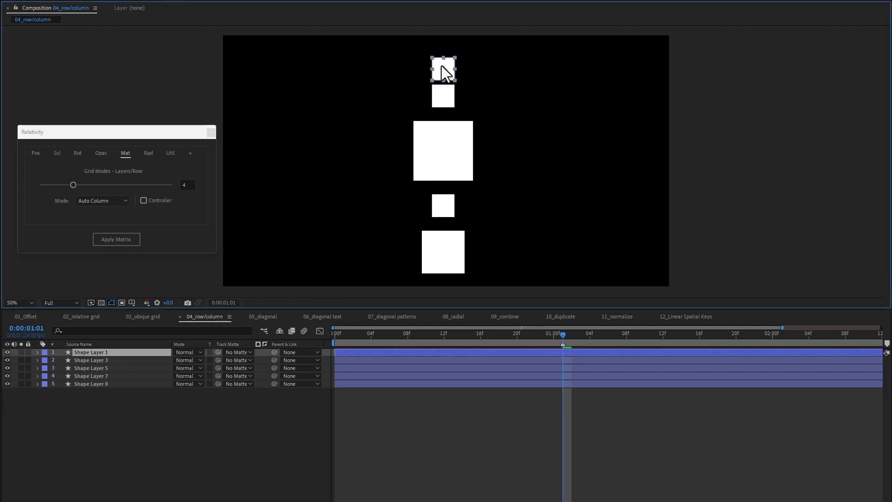
{"action": "left_click", "coordinate": [116, 384], "text": "shift"}
{"action": "left_click", "coordinate": [116, 240]}
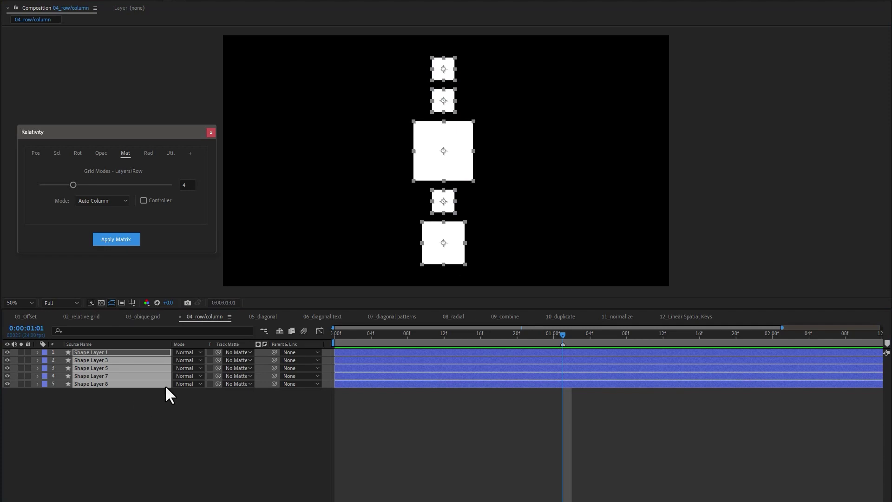
In the 06_diagonal text composition, move the Dynamic layer toward the frame's upper center and apply Auto Column to all five text layers
{"action": "left_click", "coordinate": [319, 318]}
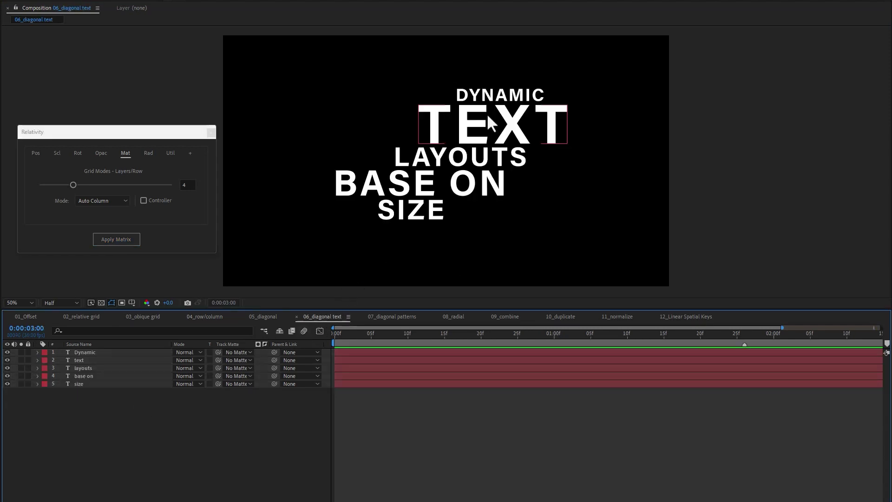
{"action": "left_click", "coordinate": [510, 96]}
{"action": "left_click_drag", "start_coordinate": [510, 96], "coordinate": [446, 96]}
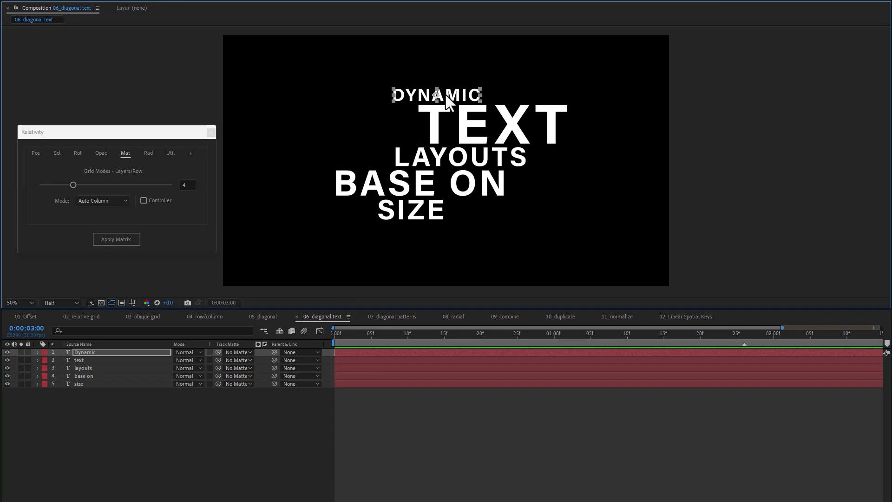
{"action": "left_click_drag", "start_coordinate": [445, 96], "coordinate": [445, 83]}
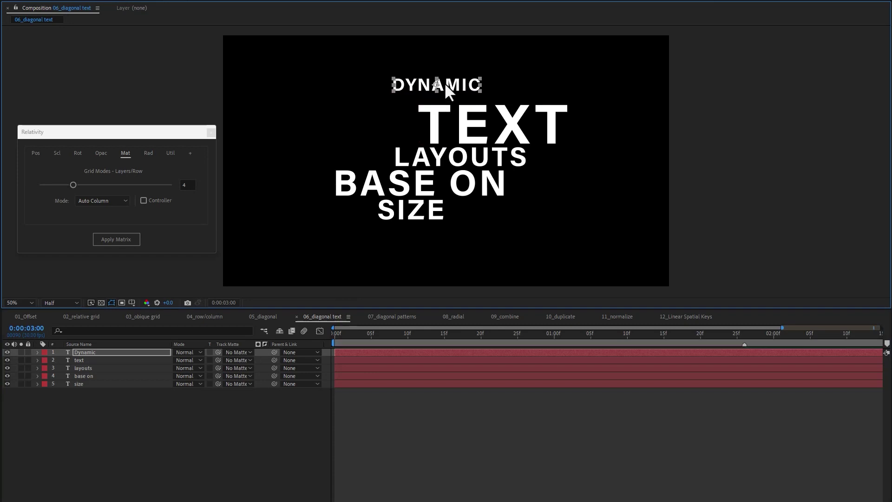
{"action": "left_click", "coordinate": [112, 384], "text": "shift"}
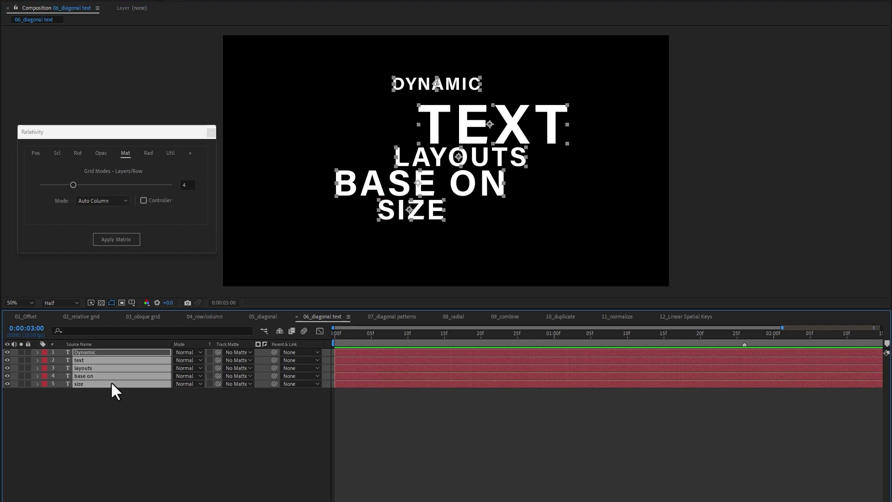
{"action": "left_click", "coordinate": [129, 239]}
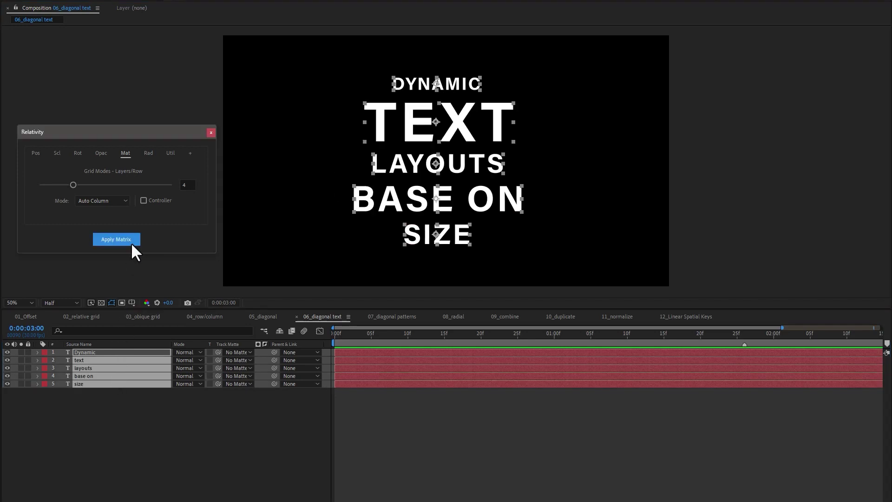
{"action": "left_click", "coordinate": [219, 406]}
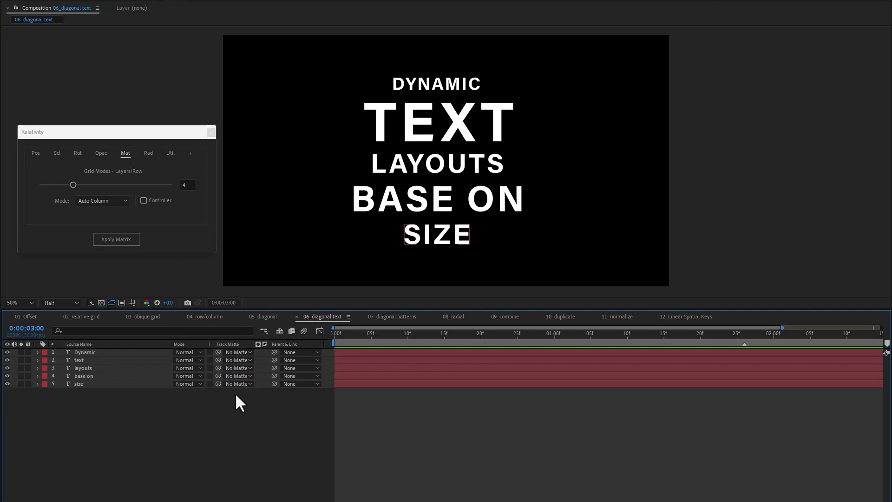
Set the scale of the base on text layer to 193% and of the text layer to 76.3%
{"action": "left_click", "coordinate": [429, 196]}
{"action": "key", "text": "s"}
{"action": "left_click_drag", "start_coordinate": [203, 384], "coordinate": [223, 380]}
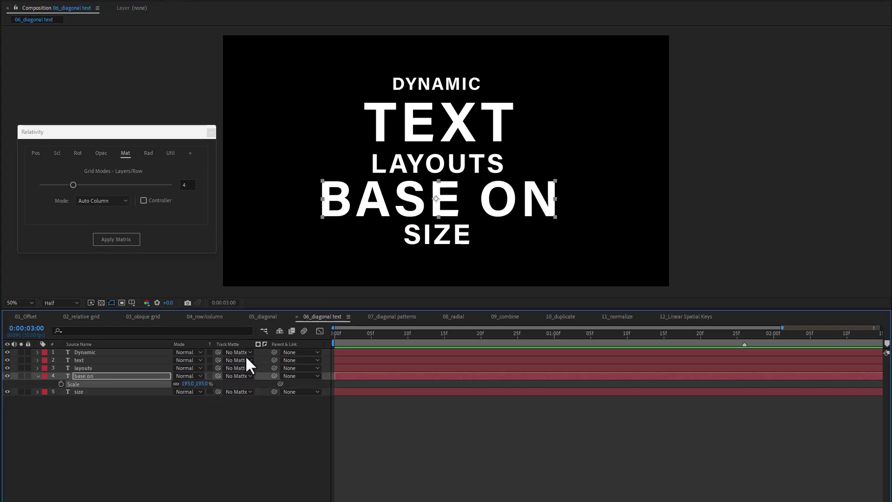
{"action": "left_click", "coordinate": [432, 137]}
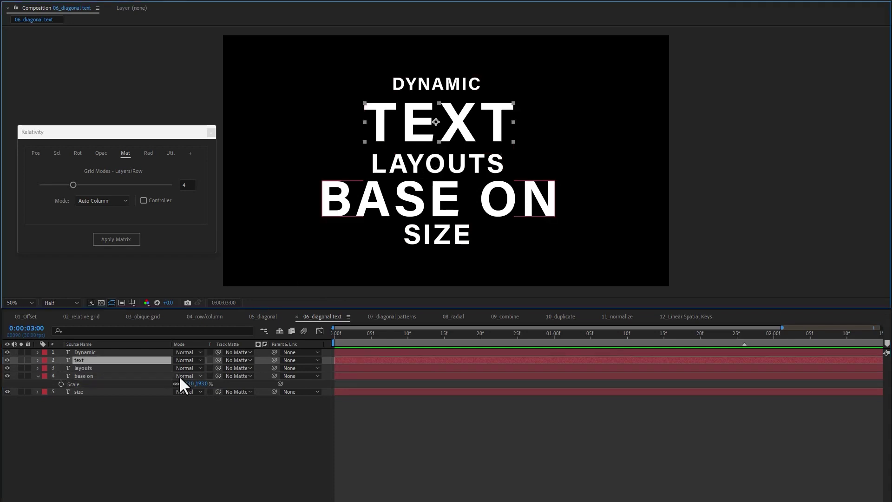
{"action": "key", "text": "s"}
{"action": "left_click_drag", "start_coordinate": [191, 368], "coordinate": [180, 368]}
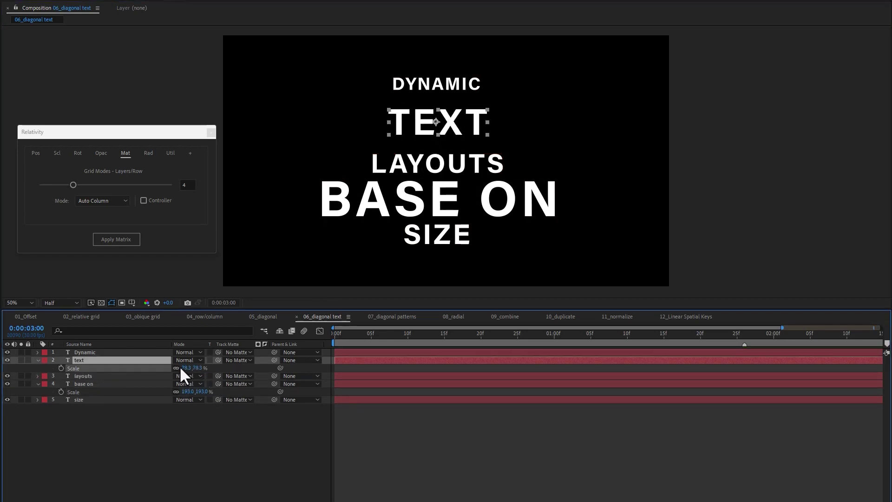
Reapply Auto Column to all five text layers to respace the rescaled words
{"action": "left_click", "coordinate": [88, 353]}
{"action": "left_click", "coordinate": [85, 399], "text": "shift"}
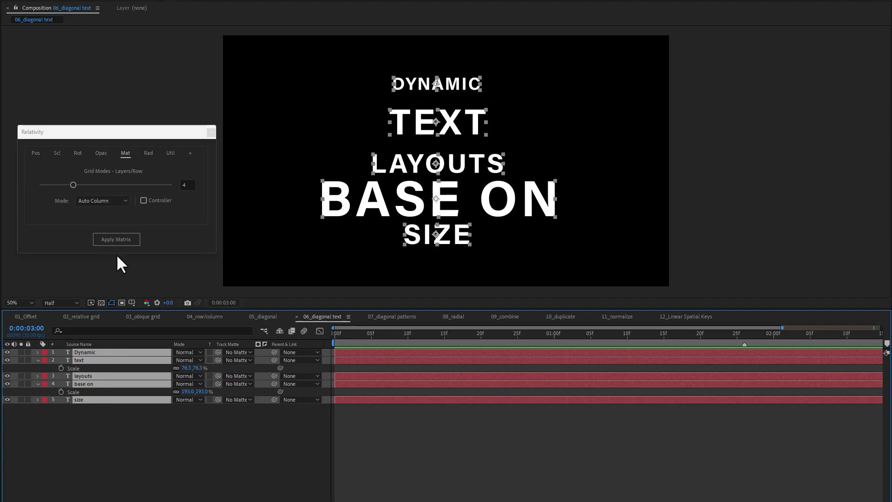
{"action": "left_click", "coordinate": [119, 239]}
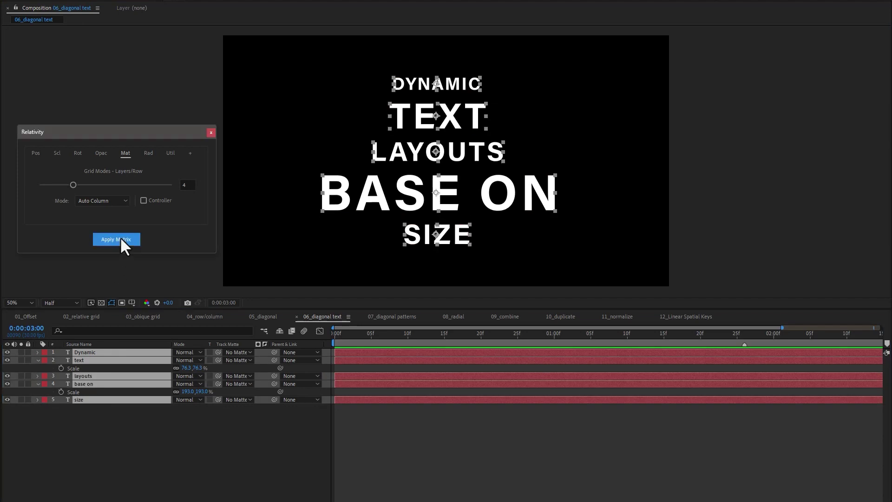
{"action": "left_click", "coordinate": [261, 425]}
Move the Dynamic text layer down close to the word TEXT and reapply Auto Column to all five text layers
{"action": "left_click_drag", "start_coordinate": [469, 80], "coordinate": [467, 94]}
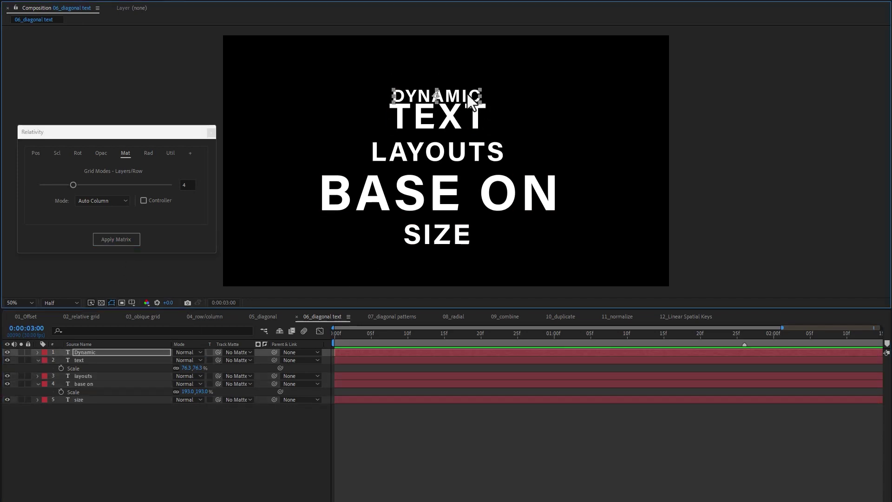
{"action": "left_click", "coordinate": [116, 400], "text": "shift"}
{"action": "left_click", "coordinate": [105, 241]}
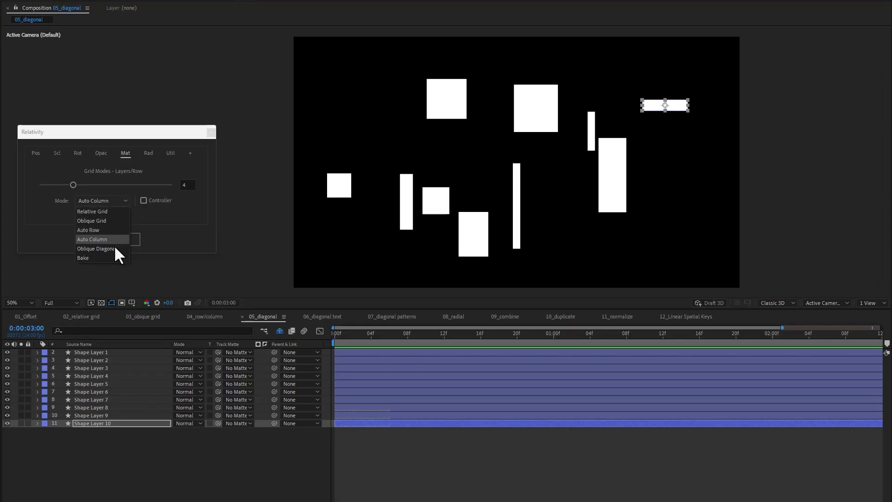
Set the matrix mode to Oblique Diagonal for the 05_diagonal composition and select Shape Layer 1
{"action": "left_click", "coordinate": [114, 246]}
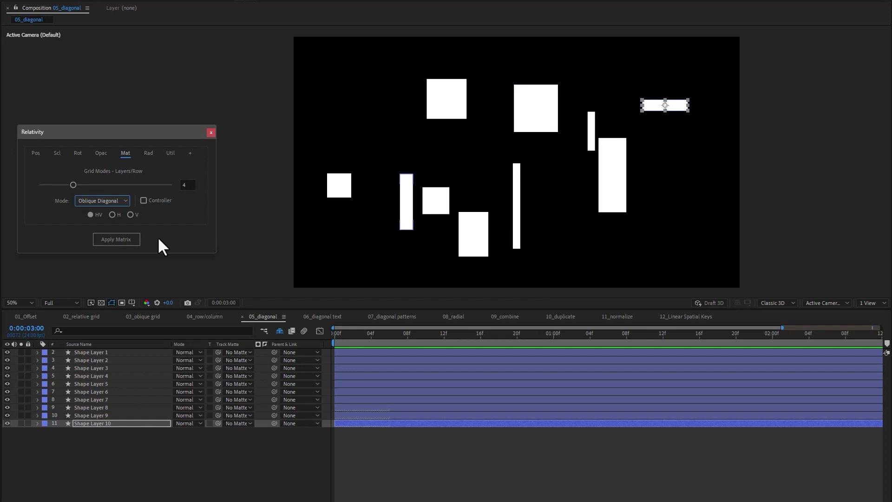
{"action": "left_click", "coordinate": [113, 353]}
Try moving Shape Layer 1 diagonally down toward the neighboring shapes and undo the move
{"action": "left_click", "coordinate": [342, 195]}
{"action": "left_click_drag", "start_coordinate": [341, 197], "coordinate": [363, 216]}
{"action": "key", "text": "ctrl+z"}
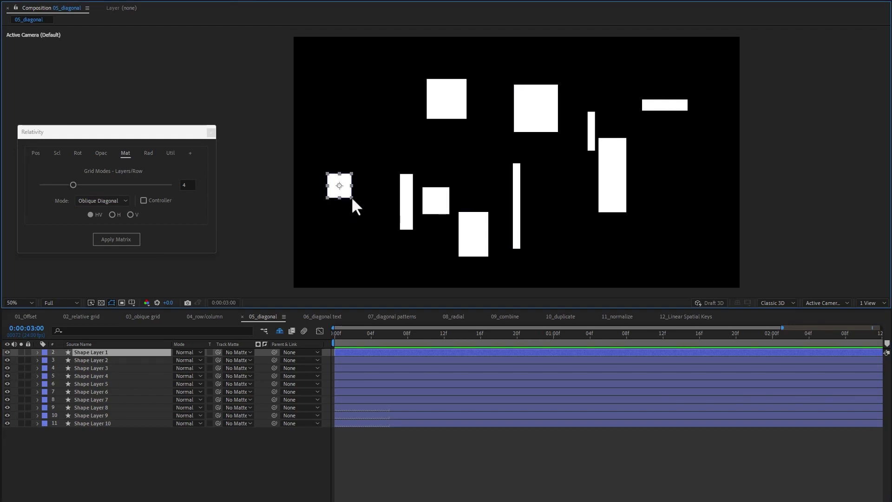
Move Shape Layer 1 slightly down and Shape Layer 10 slightly up to set the endpoints of the diagonal
{"action": "left_click_drag", "start_coordinate": [346, 187], "coordinate": [354, 220]}
{"action": "mouse_move", "coordinate": [676, 100]}
{"action": "left_mouse_down"}
{"action": "mouse_move", "coordinate": [683, 94]}
{"action": "mouse_move", "coordinate": [675, 88]}
{"action": "left_mouse_up"}
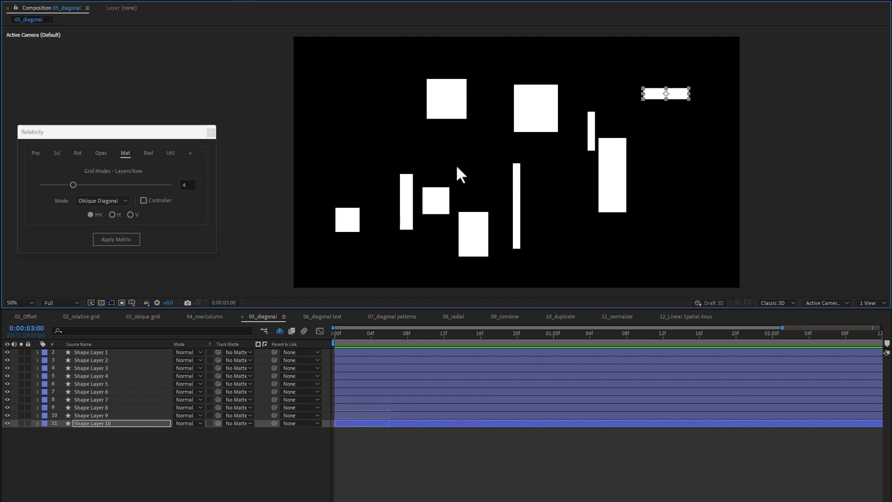
{"action": "left_click", "coordinate": [124, 200]}
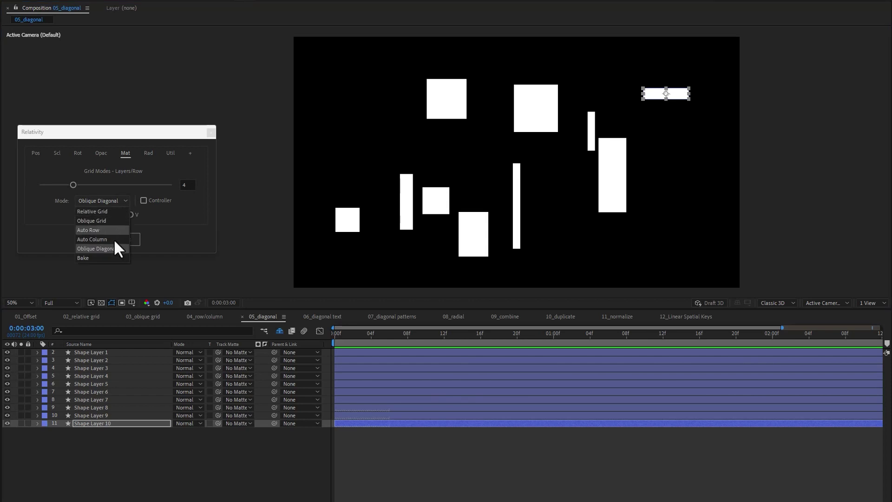
{"action": "left_click", "coordinate": [114, 239]}
{"action": "left_click", "coordinate": [125, 202]}
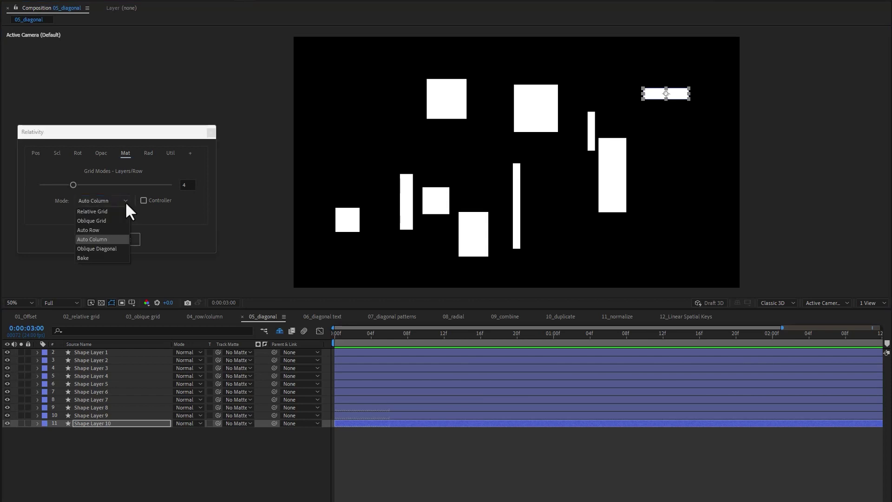
{"action": "left_click", "coordinate": [122, 246]}
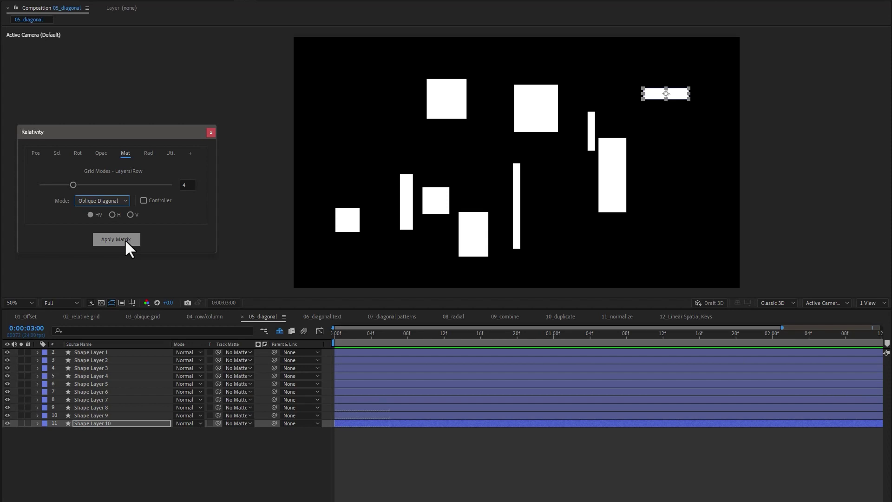
Apply the Oblique Diagonal matrix to Shape Layers 1 through 10 and clear the selection
{"action": "left_click", "coordinate": [110, 355]}
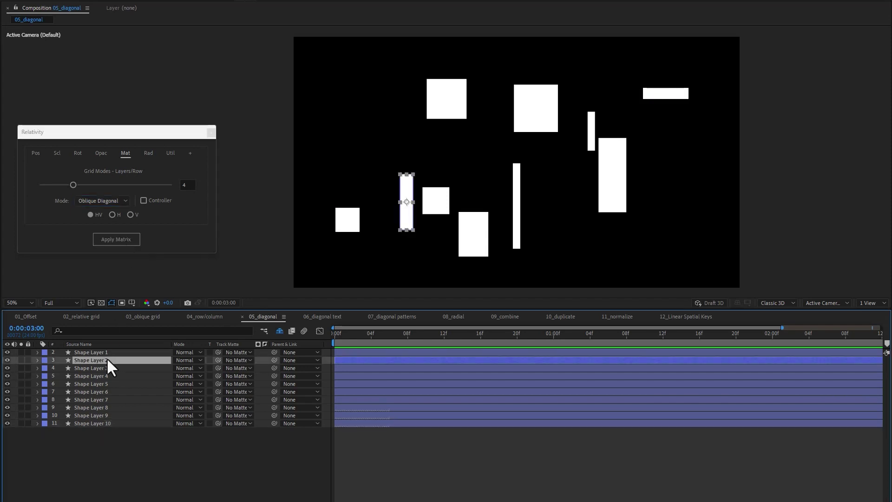
{"action": "left_click", "coordinate": [110, 354]}
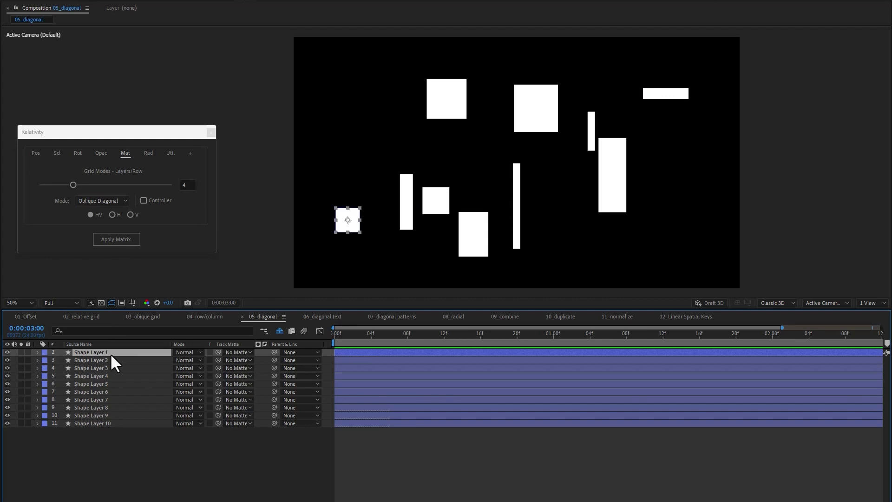
{"action": "left_click", "coordinate": [110, 423], "text": "shift"}
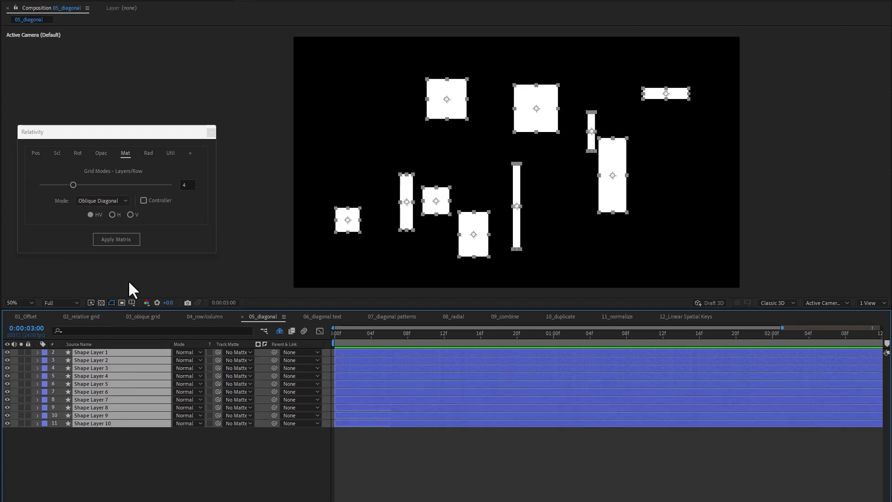
{"action": "left_click", "coordinate": [133, 240]}
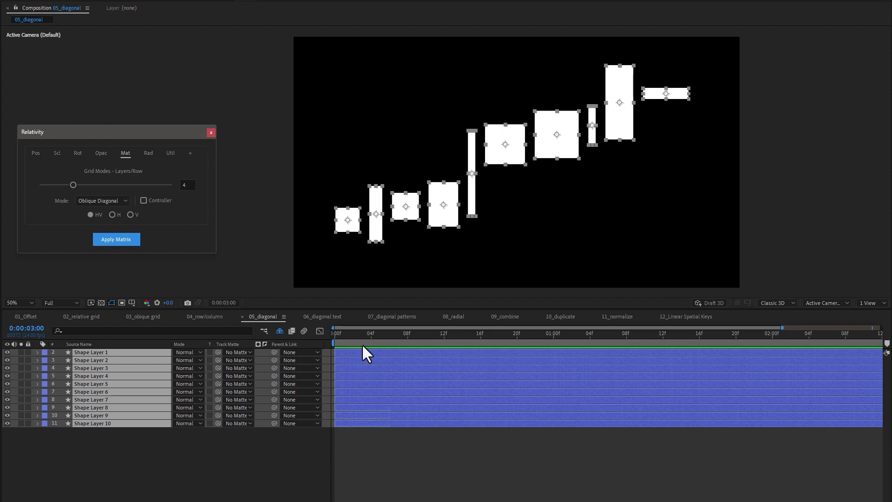
{"action": "left_click", "coordinate": [303, 440]}
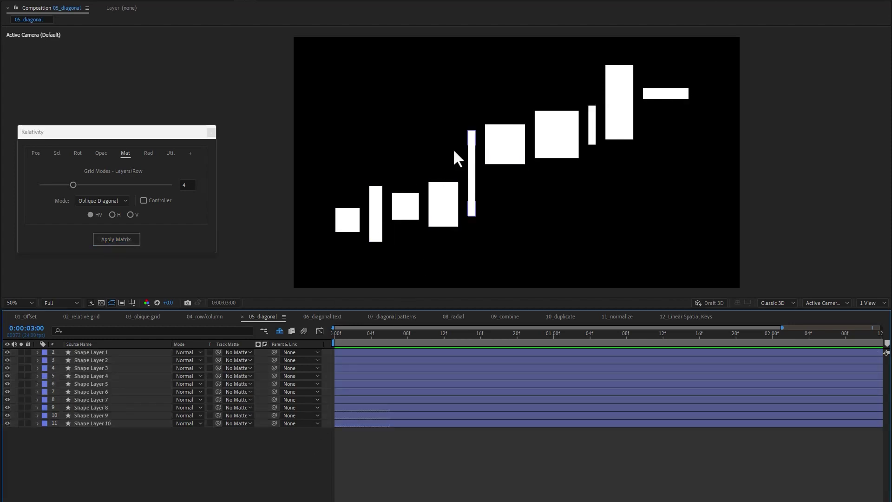
Stretch the thin bar in the middle of the diagonal taller and narrower and reapply Oblique Diagonal to all ten shapes
{"action": "left_click", "coordinate": [471, 137]}
{"action": "left_click_drag", "start_coordinate": [472, 133], "coordinate": [472, 108]}
{"action": "left_click", "coordinate": [89, 352]}
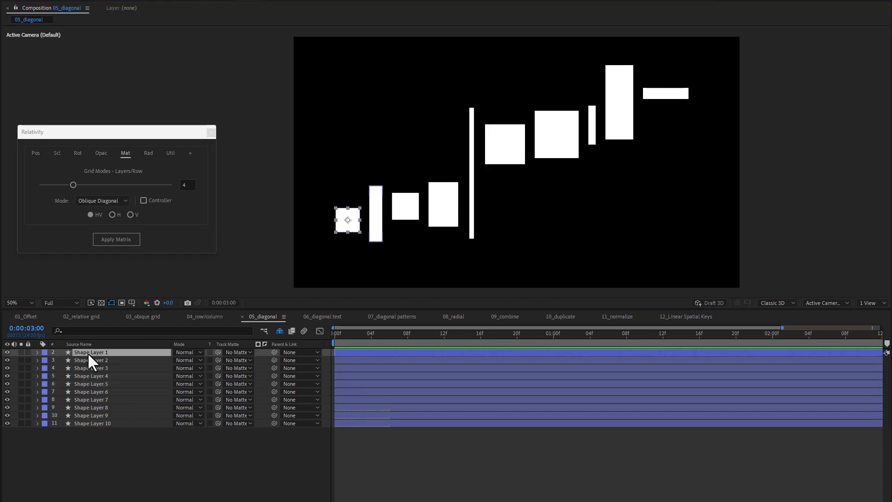
{"action": "left_click", "coordinate": [93, 422], "text": "shift"}
{"action": "left_click", "coordinate": [132, 239]}
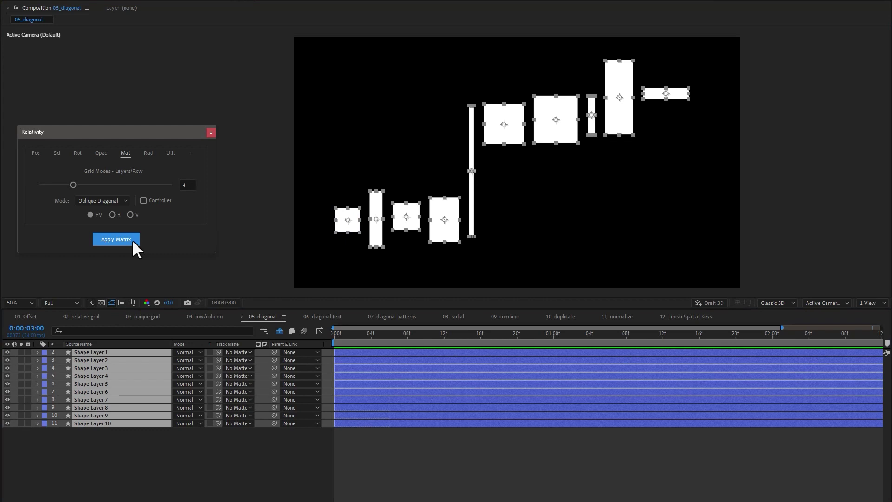
{"action": "left_click", "coordinate": [185, 440]}
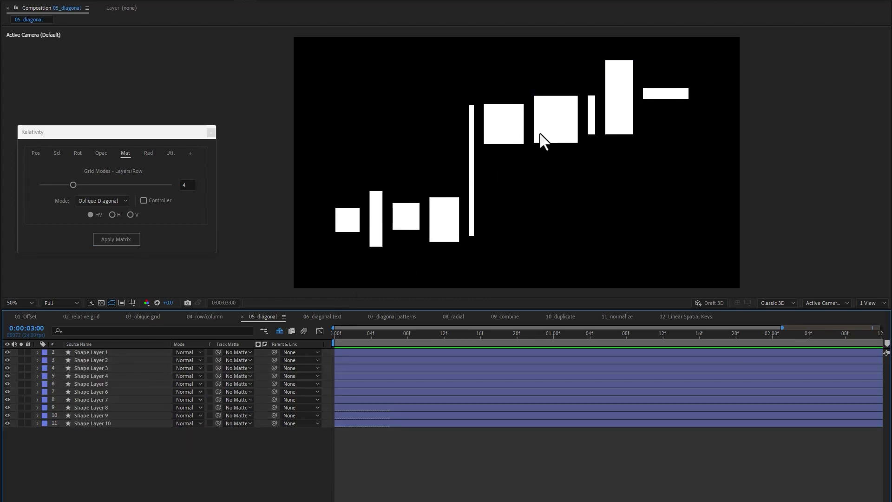
Lower Shape Layer 10, raise Shape Layer 1 and reapply Oblique Diagonal to all ten shapes so the diagonal descends
{"action": "left_click_drag", "start_coordinate": [652, 96], "coordinate": [648, 183]}
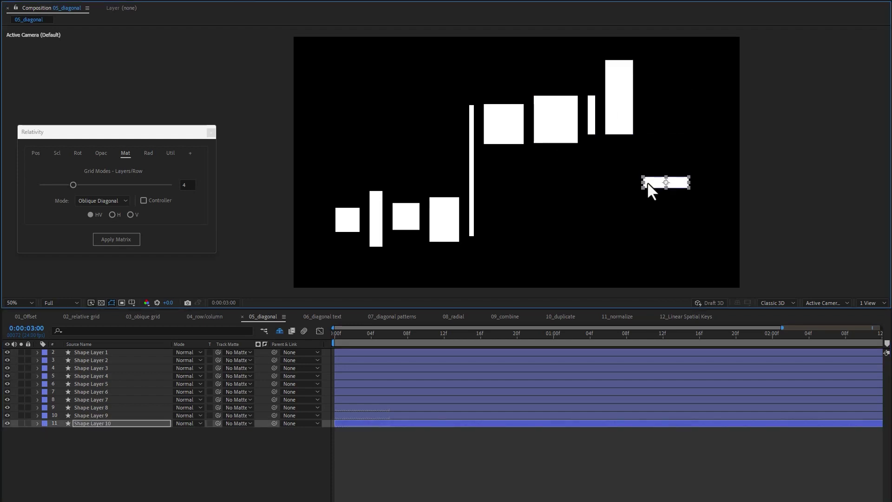
{"action": "left_click_drag", "start_coordinate": [350, 223], "coordinate": [354, 139]}
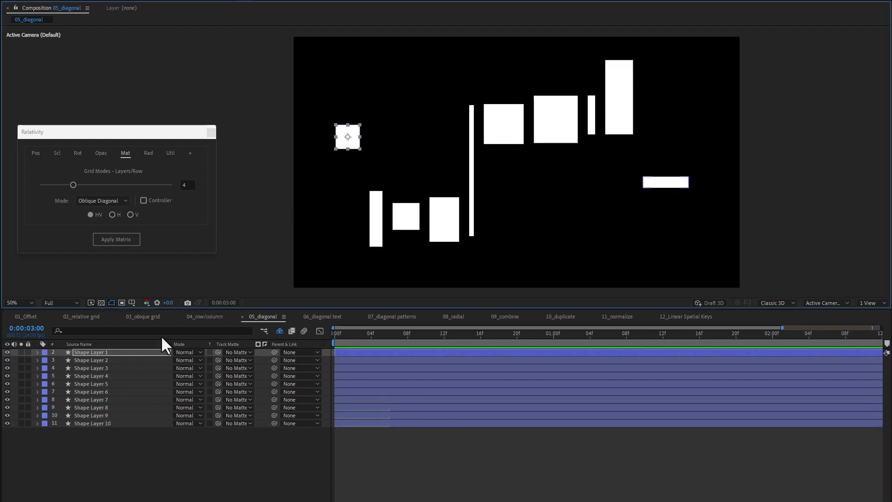
{"action": "left_click", "coordinate": [77, 423], "text": "shift"}
{"action": "left_click", "coordinate": [117, 240]}
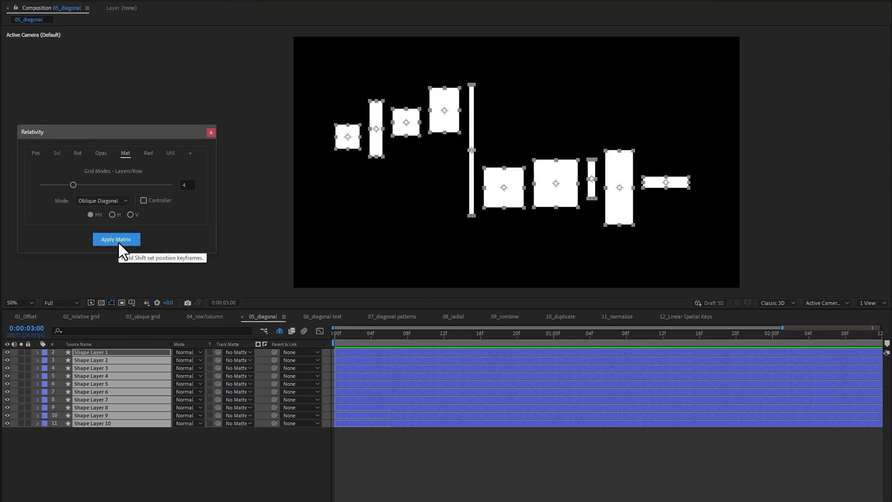
{"action": "left_click", "coordinate": [152, 449]}
Move Shape Layer 10 down and left beneath the neighboring tall rectangle and reapply Oblique Diagonal to all ten shapes
{"action": "left_click_drag", "start_coordinate": [655, 186], "coordinate": [669, 201]}
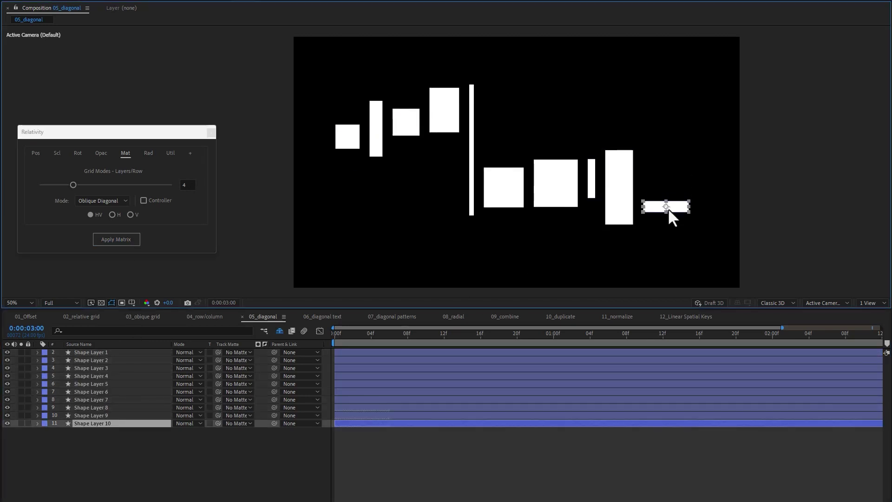
{"action": "left_click_drag", "start_coordinate": [653, 230], "coordinate": [637, 241]}
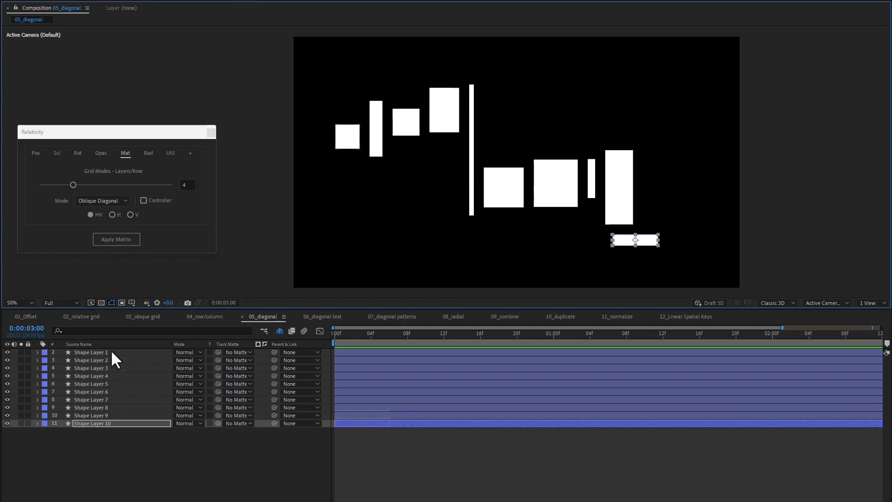
{"action": "key", "text": "ctrl+a"}
{"action": "left_click", "coordinate": [116, 241]}
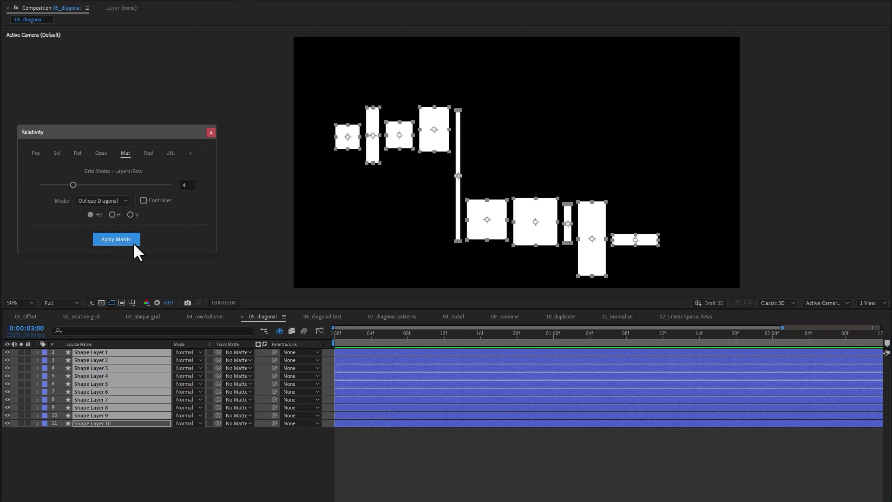
In the 06_diagonal text composition, move Dynamic right and size left, and apply Oblique Diagonal to all five text layers
{"action": "left_click", "coordinate": [312, 317]}
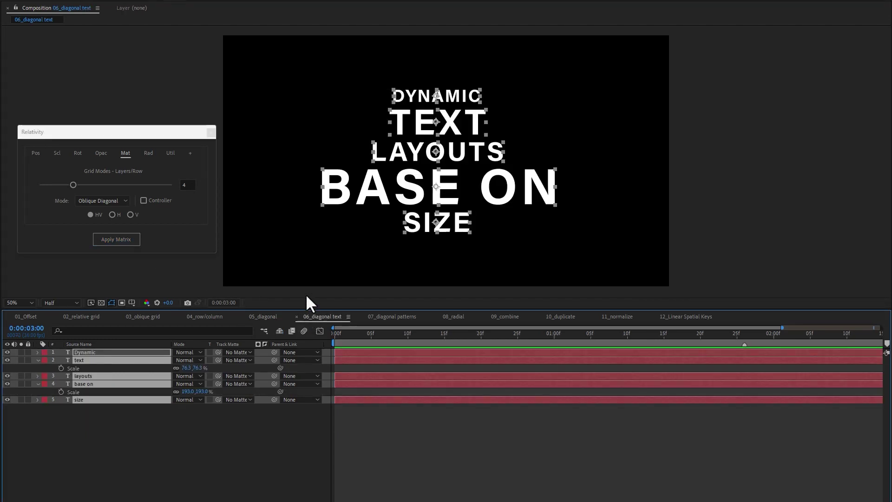
{"action": "left_click", "coordinate": [287, 232]}
{"action": "left_click_drag", "start_coordinate": [434, 97], "coordinate": [504, 94]}
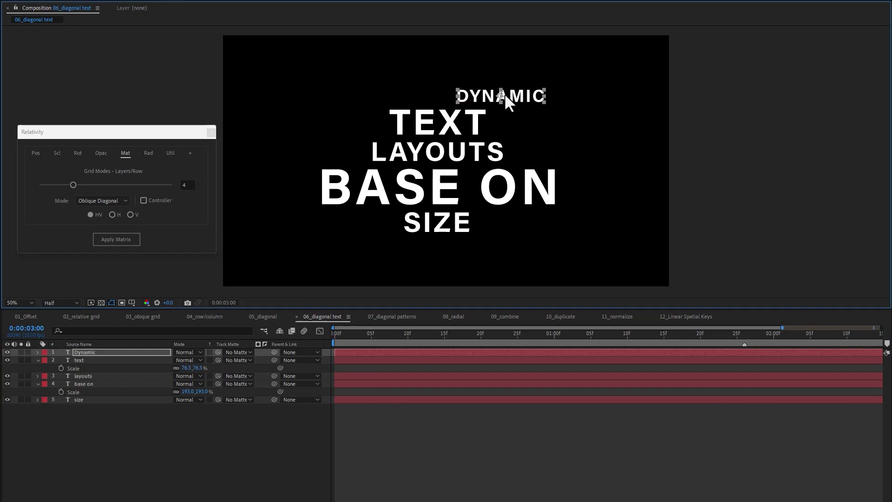
{"action": "left_click_drag", "start_coordinate": [452, 224], "coordinate": [377, 225]}
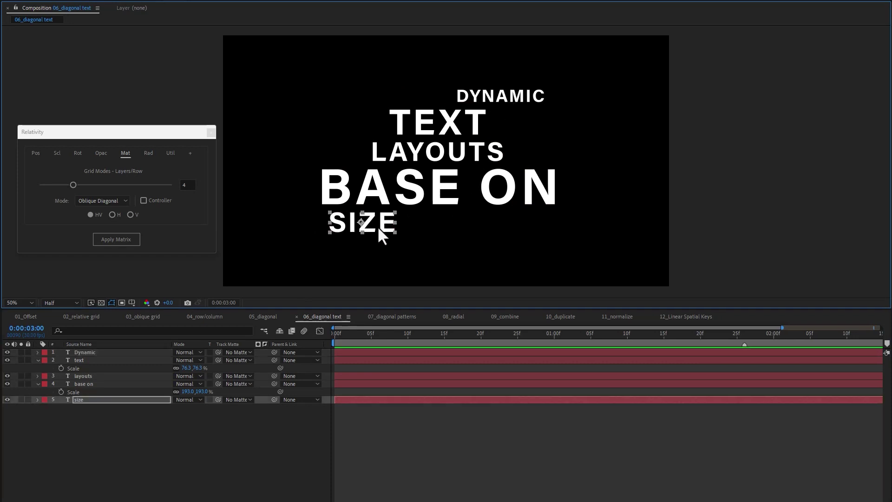
{"action": "left_click", "coordinate": [91, 353], "text": "shift"}
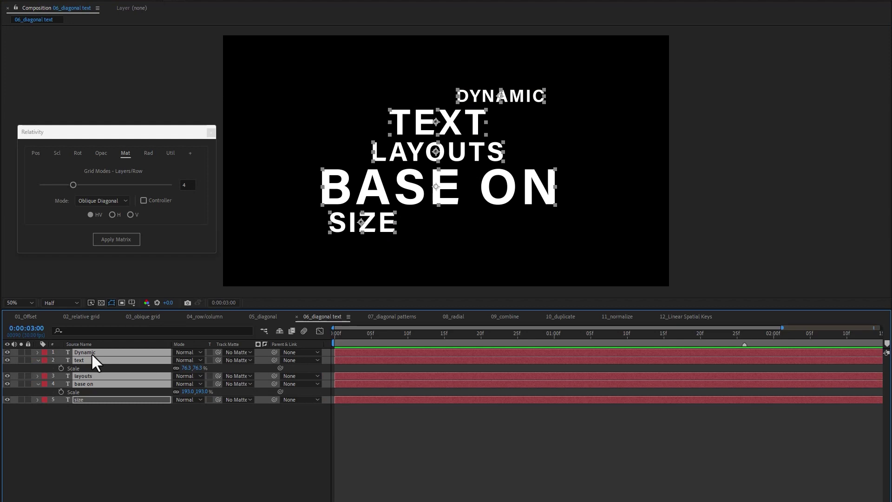
{"action": "left_click", "coordinate": [134, 240]}
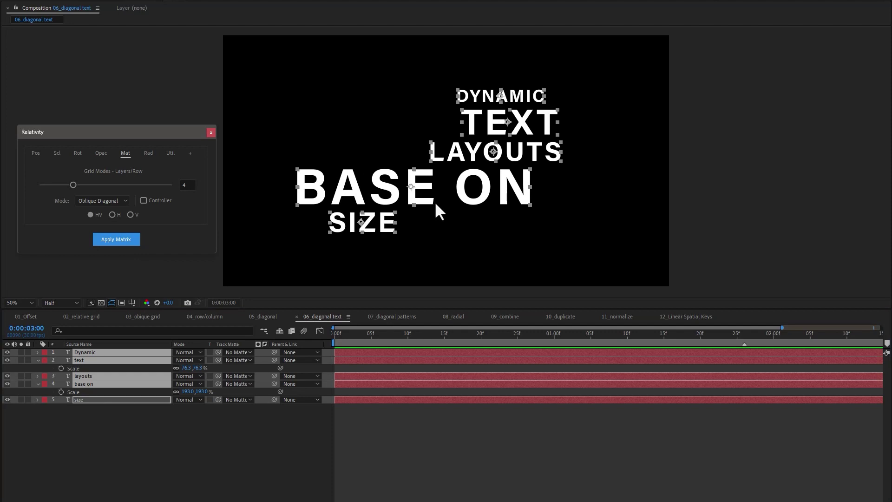
Scale the text layer up to 132.3% and reapply Oblique Diagonal to all five text layers
{"action": "left_click", "coordinate": [553, 126]}
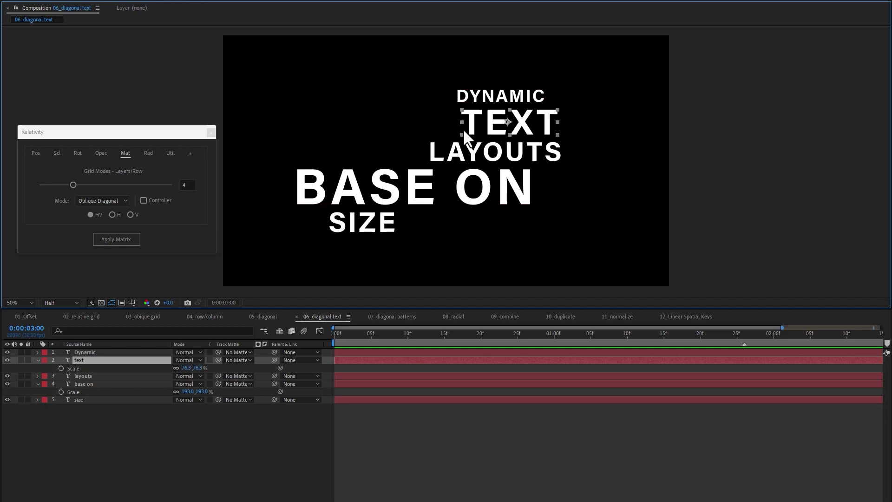
{"action": "left_click_drag", "start_coordinate": [197, 367], "coordinate": [216, 361]}
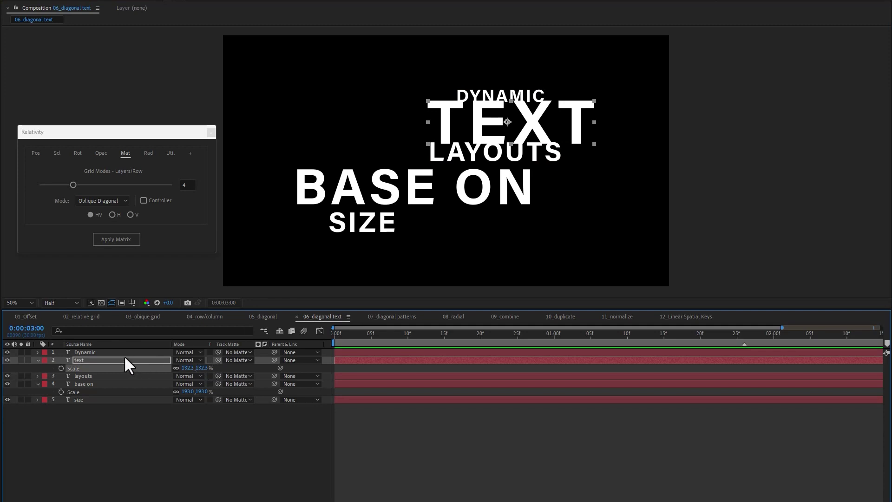
{"action": "left_click", "coordinate": [99, 354]}
{"action": "left_click", "coordinate": [87, 399], "text": "shift"}
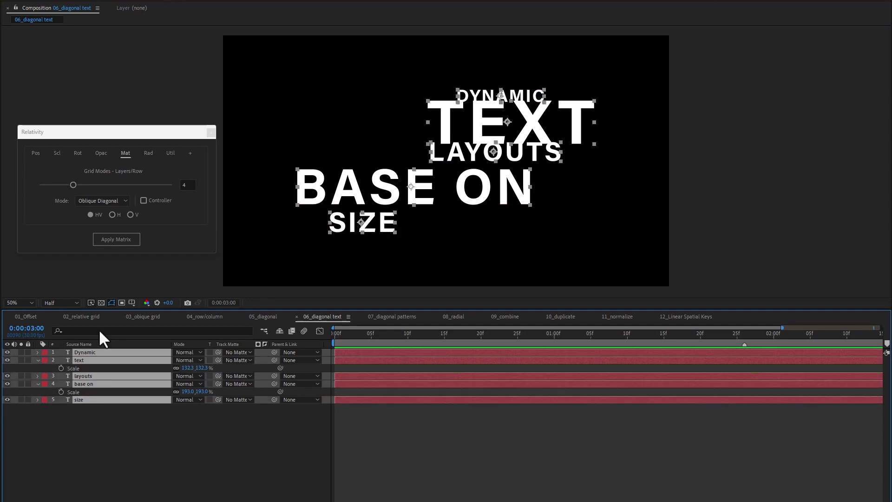
{"action": "left_click", "coordinate": [113, 239]}
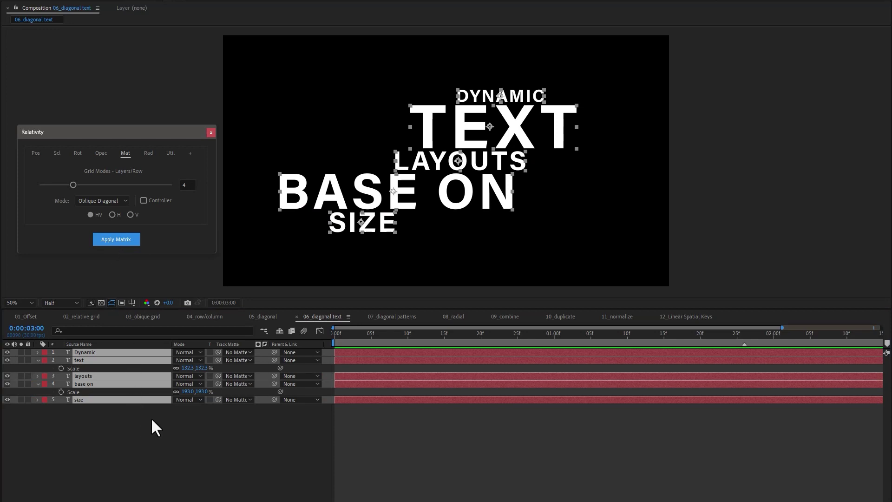
Set position keyframes for all five text layers at 0:00:00:00 using Apply Matrix and reveal their keyframed properties
{"action": "left_click_drag", "start_coordinate": [351, 335], "coordinate": [323, 339]}
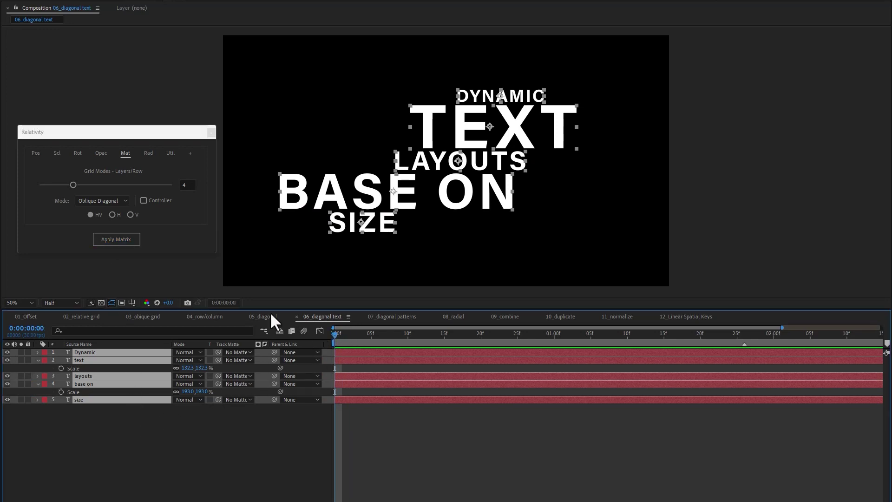
{"action": "left_click", "coordinate": [133, 242]}
{"action": "left_click_drag", "start_coordinate": [51, 415], "coordinate": [78, 340]}
{"action": "key", "text": "u"}
{"action": "left_click", "coordinate": [210, 454]}
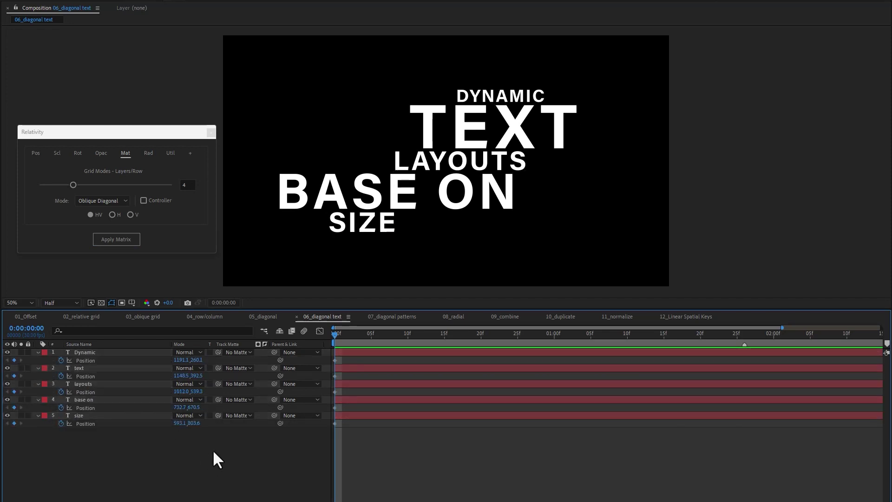
At 0:00:02:00, move Dynamic left and size right, and reapply Oblique Diagonal to all five text layers
{"action": "left_click_drag", "start_coordinate": [348, 335], "coordinate": [775, 342]}
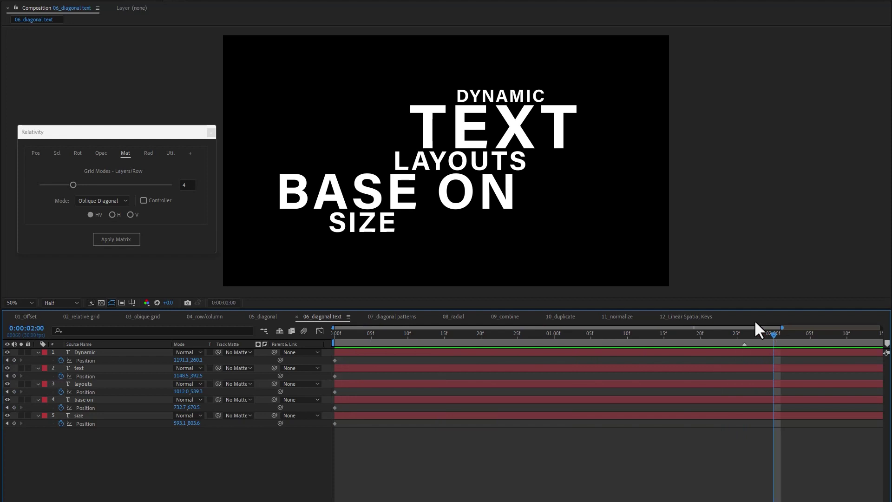
{"action": "left_click_drag", "start_coordinate": [531, 96], "coordinate": [399, 95]}
{"action": "left_click_drag", "start_coordinate": [365, 225], "coordinate": [482, 241]}
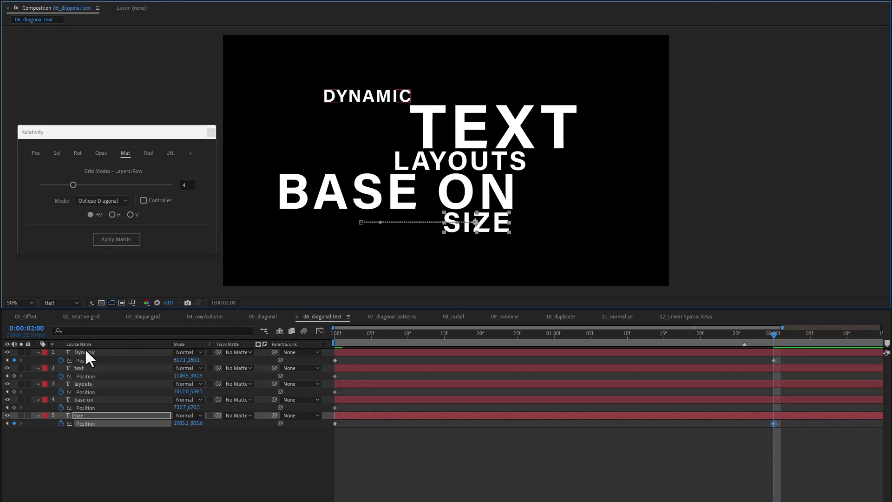
{"action": "key", "text": "ctrl+a"}
{"action": "left_click", "coordinate": [117, 240]}
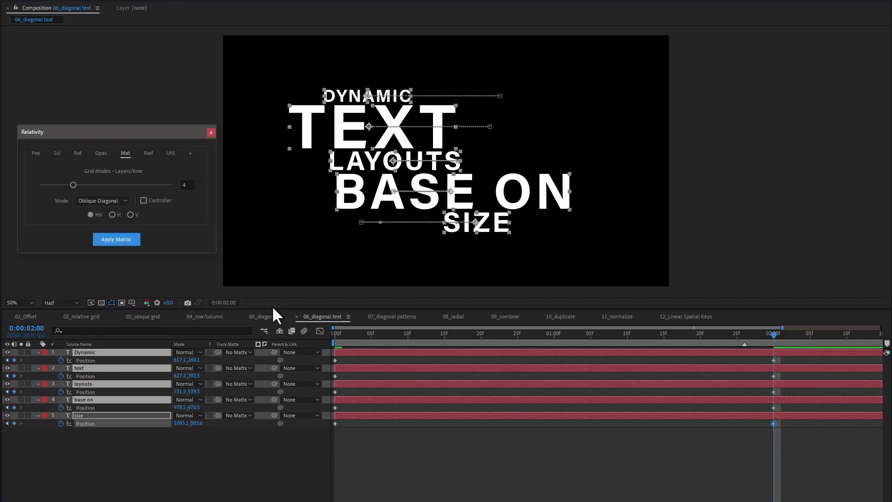
Preview the diagonal text animation from its start and open the 07_diagonal patterns composition
{"action": "left_click_drag", "start_coordinate": [344, 340], "coordinate": [395, 365]}
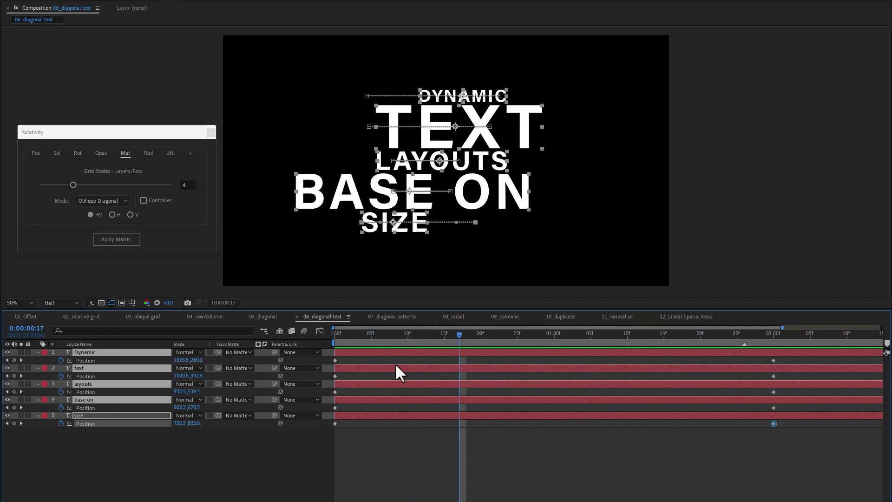
{"action": "left_click", "coordinate": [399, 318]}
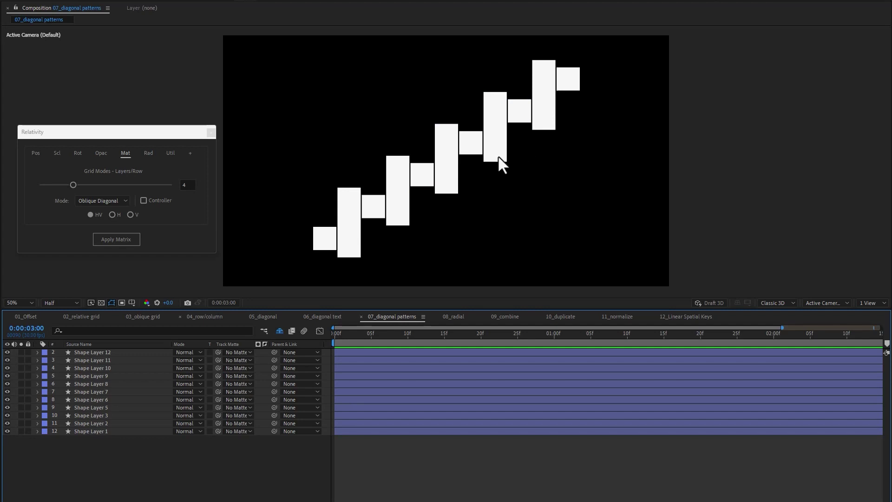
Move the leftmost square lower than the row and apply the Oblique Diagonal matrix in HV mode to all eleven shape layers
{"action": "left_click", "coordinate": [575, 85]}
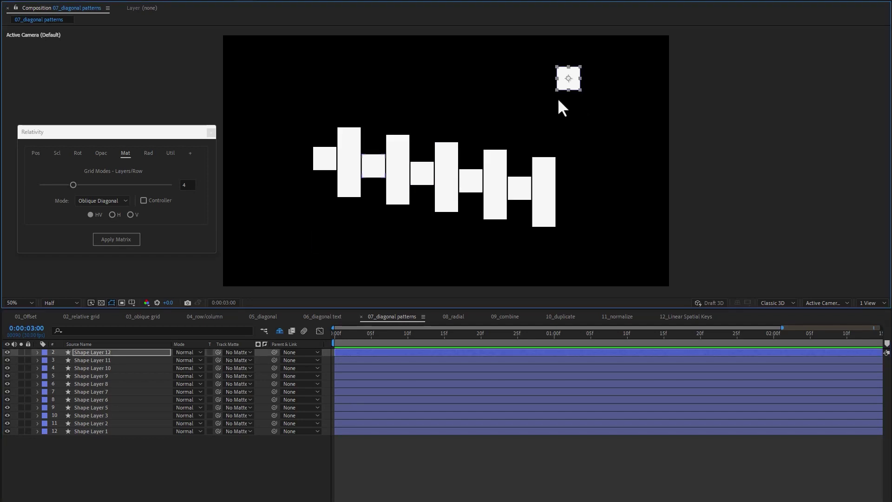
{"action": "left_click_drag", "start_coordinate": [322, 163], "coordinate": [319, 215]}
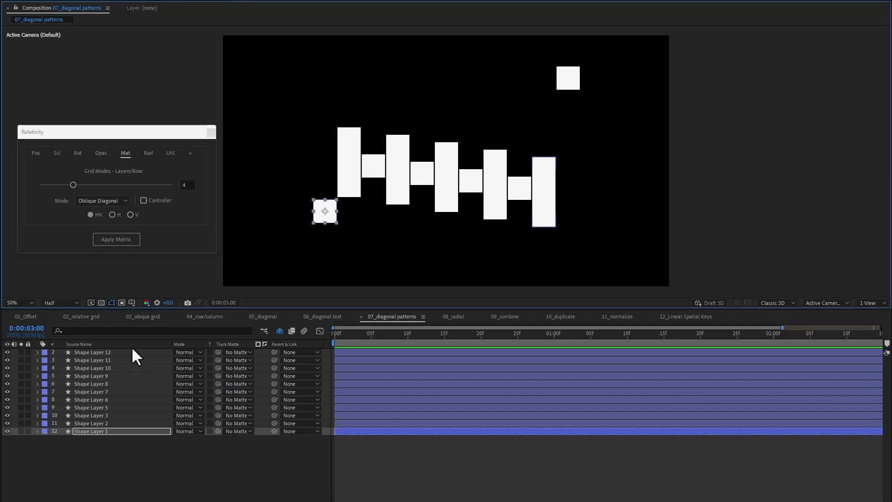
{"action": "left_click", "coordinate": [121, 354], "text": "shift"}
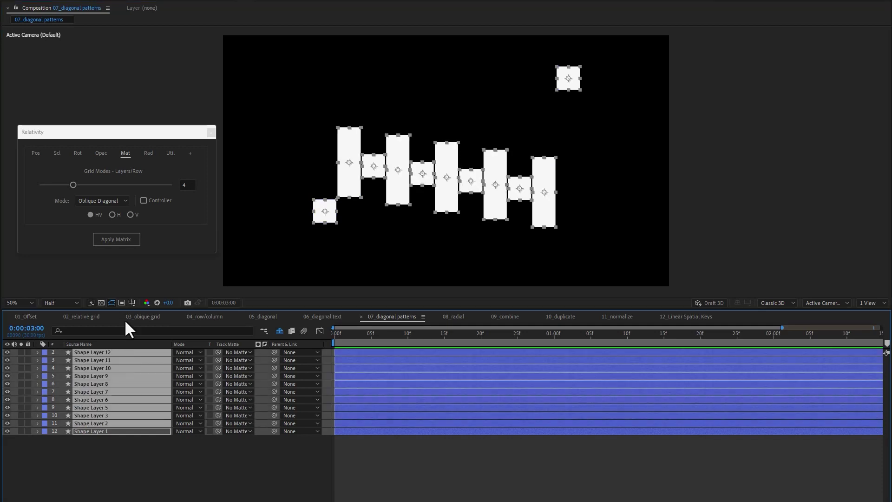
{"action": "left_click", "coordinate": [133, 244]}
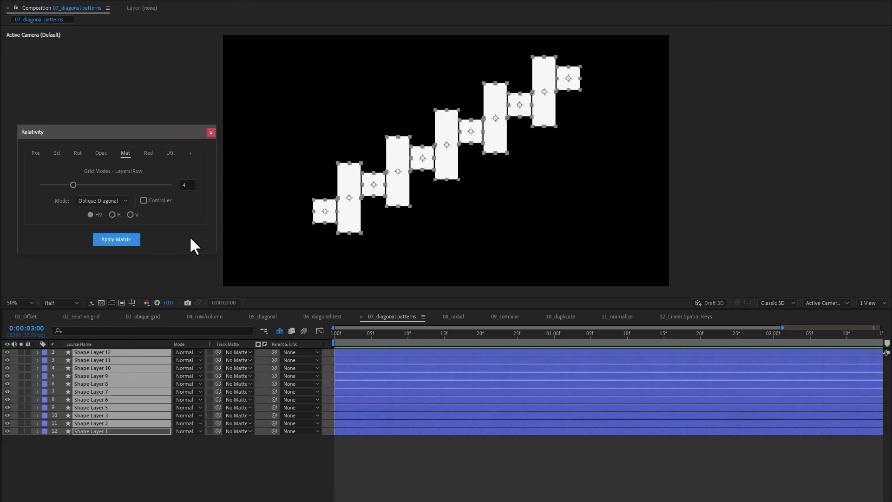
Lower the leftmost square a little further and realign all the shape layers with the HV Oblique Diagonal matrix
{"action": "left_click", "coordinate": [303, 226]}
{"action": "left_click_drag", "start_coordinate": [324, 218], "coordinate": [323, 241]}
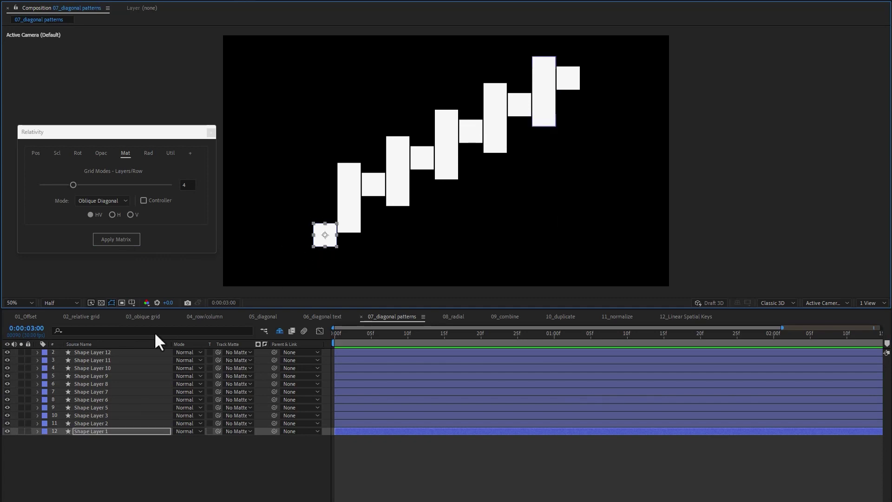
{"action": "left_click", "coordinate": [115, 353], "text": "shift"}
{"action": "left_click", "coordinate": [123, 240]}
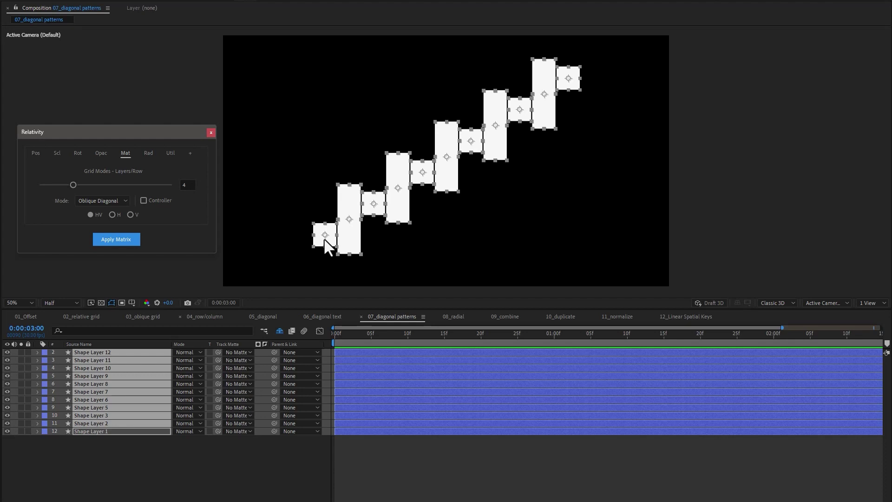
In the 06_diagonal text composition, remove the Position keyframes from all five text layers and return to 0:00
{"action": "left_click", "coordinate": [319, 316]}
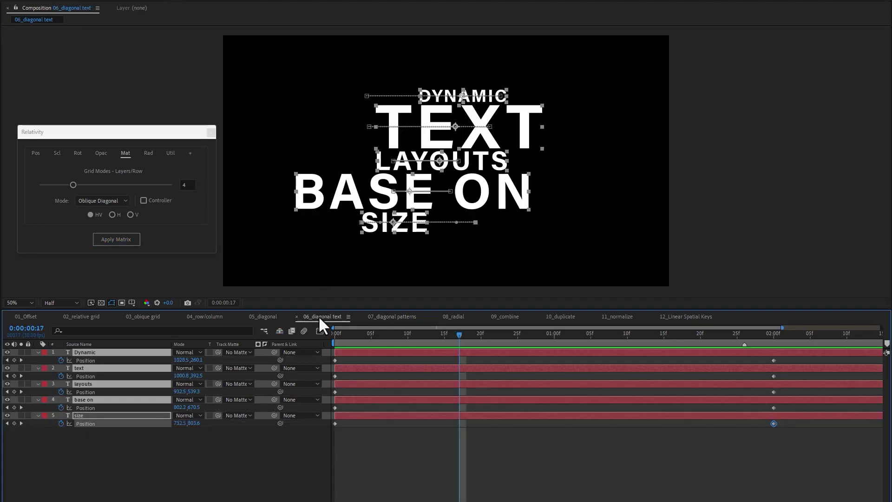
{"action": "left_click_drag", "start_coordinate": [58, 359], "coordinate": [54, 424]}
{"action": "left_click_drag", "start_coordinate": [342, 340], "coordinate": [334, 339]}
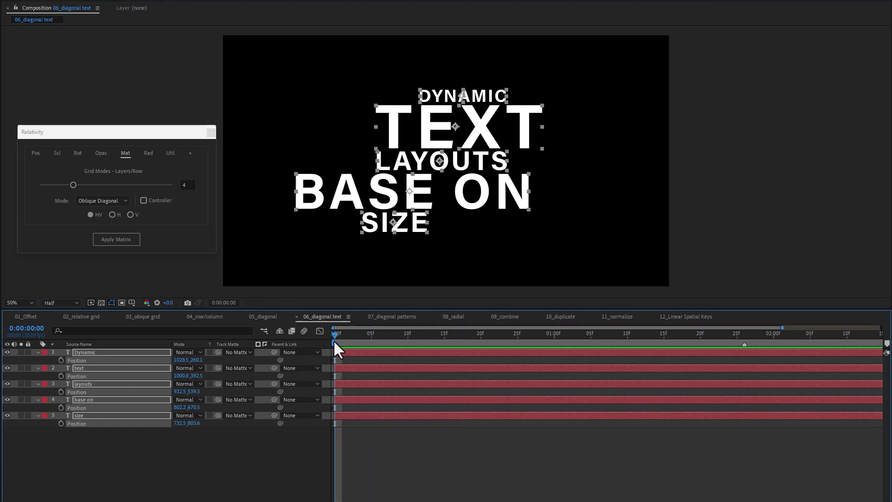
Move the "Dynamic" text horizontally to about x 612 and the "size" text to about x 1054
{"action": "left_click_drag", "start_coordinate": [441, 104], "coordinate": [360, 91]}
{"action": "left_click", "coordinate": [457, 86]}
{"action": "left_click_drag", "start_coordinate": [405, 227], "coordinate": [462, 225]}
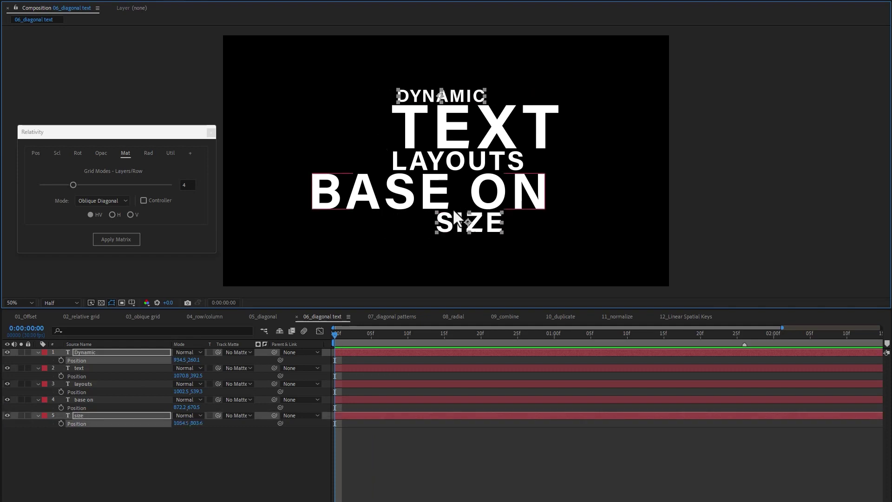
{"action": "left_click", "coordinate": [385, 90]}
{"action": "left_click_drag", "start_coordinate": [418, 96], "coordinate": [341, 98]}
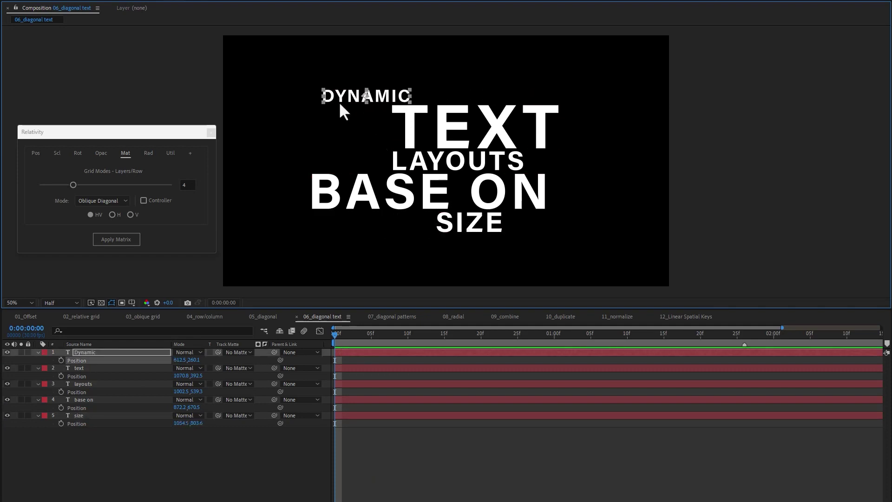
Apply the Oblique Diagonal matrix to all five text layers in HV mode, and again in V mode
{"action": "left_click", "coordinate": [114, 415], "text": "shift"}
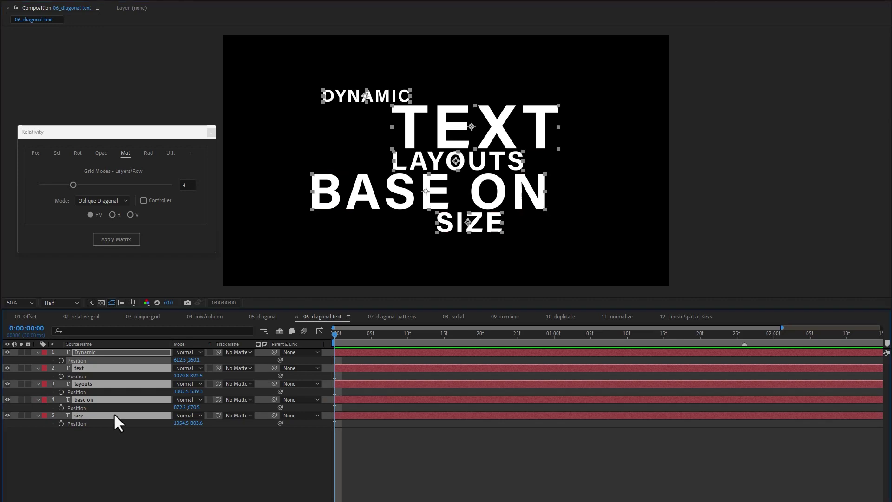
{"action": "left_click", "coordinate": [113, 238]}
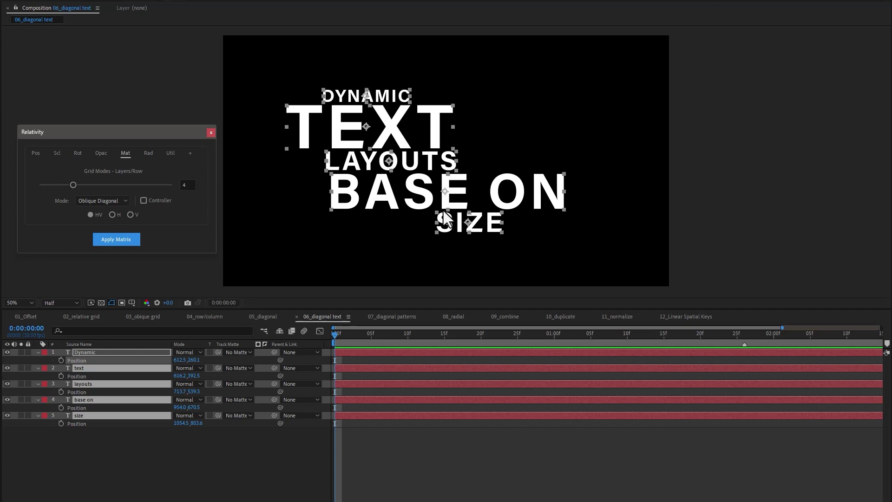
{"action": "left_click", "coordinate": [130, 214]}
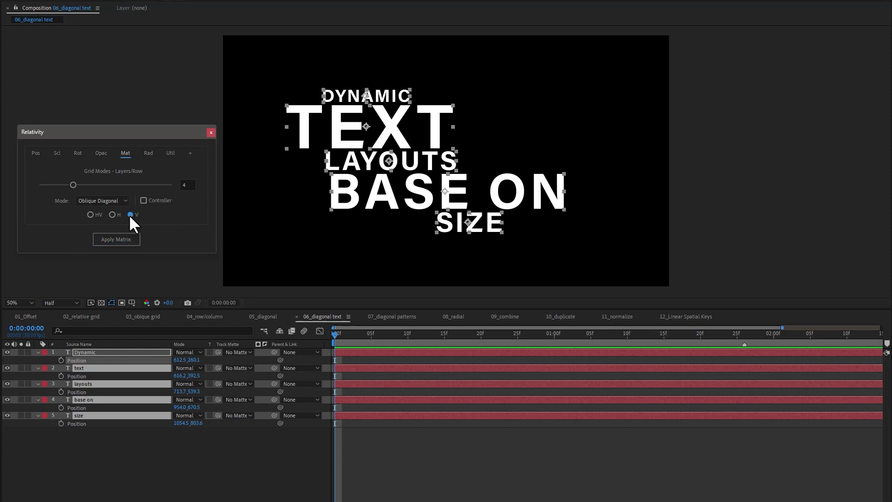
{"action": "left_click", "coordinate": [122, 242]}
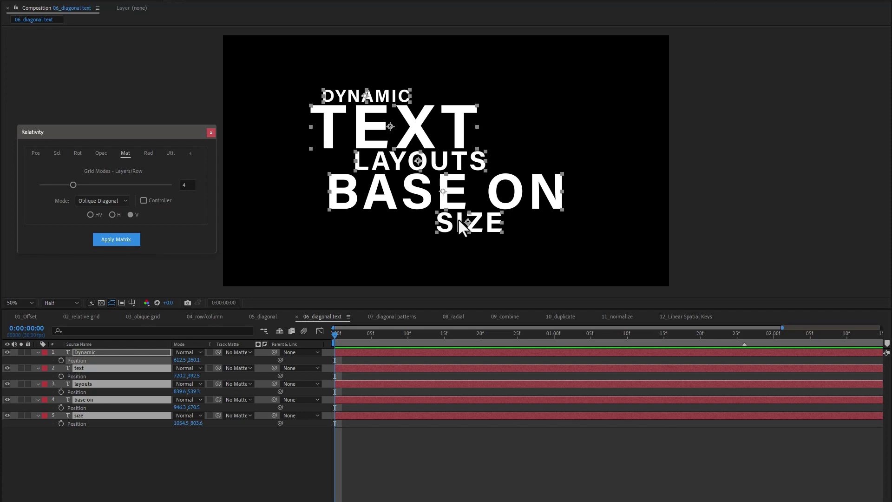
In the 05_diagonal composition, move Shape Layer 1 higher and apply the Oblique Diagonal matrix in HV mode to all ten shape layers
{"action": "left_click", "coordinate": [263, 317]}
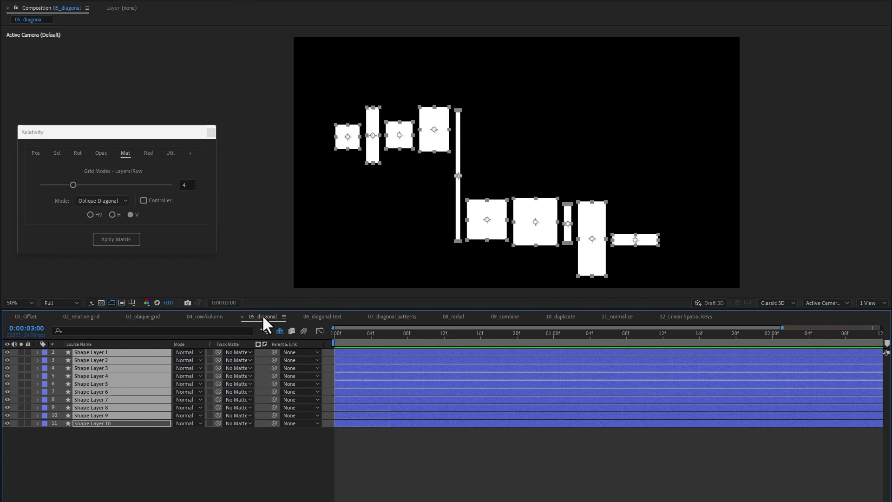
{"action": "left_click", "coordinate": [317, 216]}
{"action": "left_click_drag", "start_coordinate": [352, 137], "coordinate": [353, 82]}
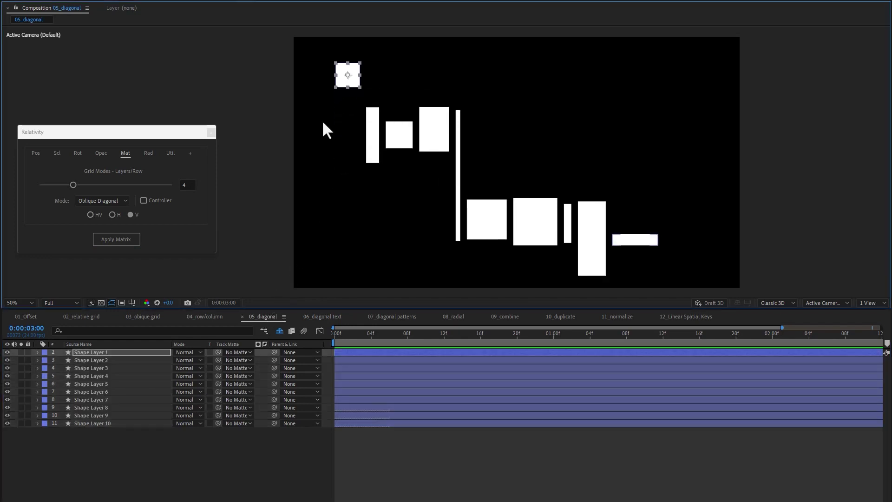
{"action": "left_click", "coordinate": [94, 422], "text": "shift"}
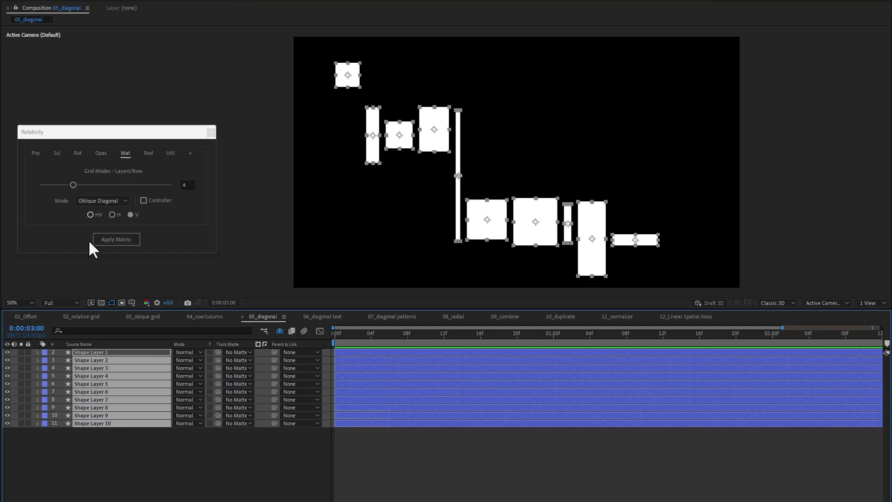
{"action": "left_click", "coordinate": [88, 214]}
{"action": "left_click", "coordinate": [131, 237]}
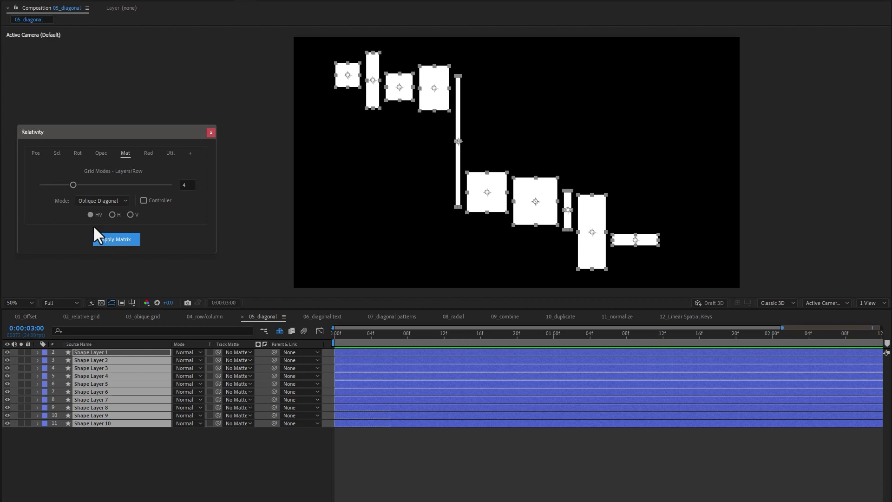
Undo the shape size changes and apply the Oblique Diagonal matrix in H mode to all ten shape layers
{"action": "left_click", "coordinate": [112, 214]}
{"action": "key", "text": "ctrl+z"}
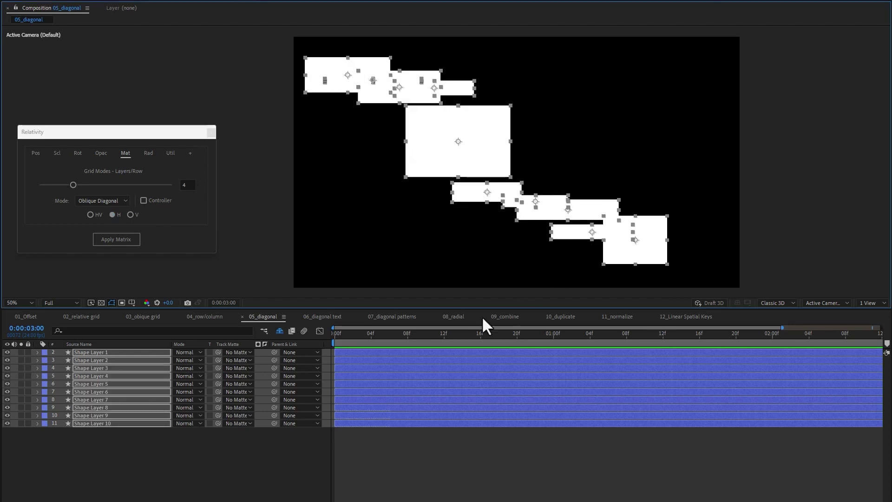
{"action": "left_click", "coordinate": [256, 465]}
{"action": "key", "text": "ctrl+z"}
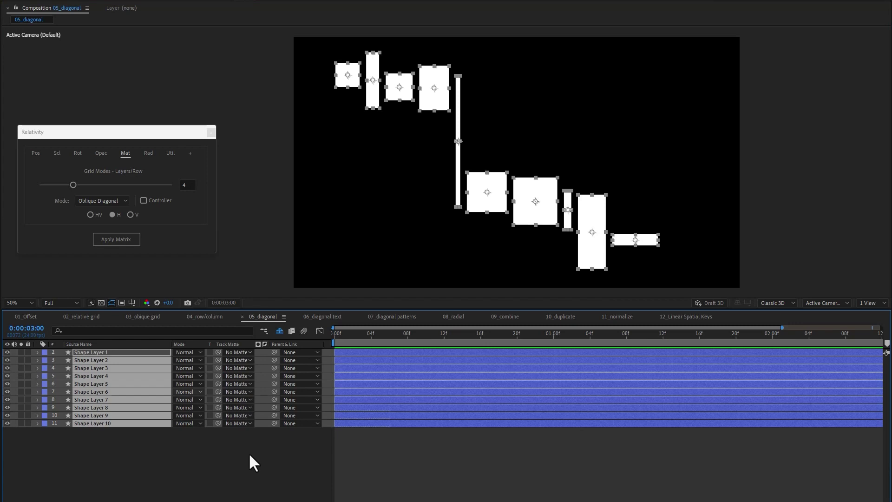
{"action": "left_click", "coordinate": [130, 240]}
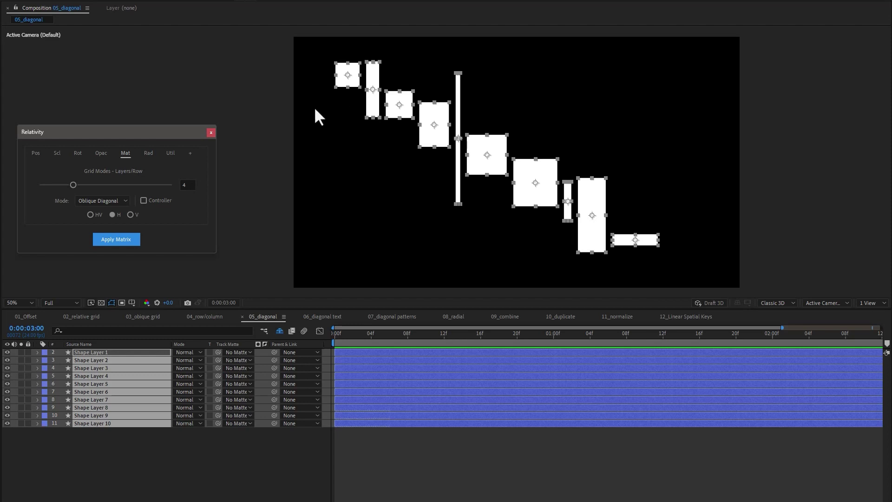
Try the Oblique Diagonal matrix in V mode on the shape layers and reapply it in H mode
{"action": "left_click", "coordinate": [130, 214]}
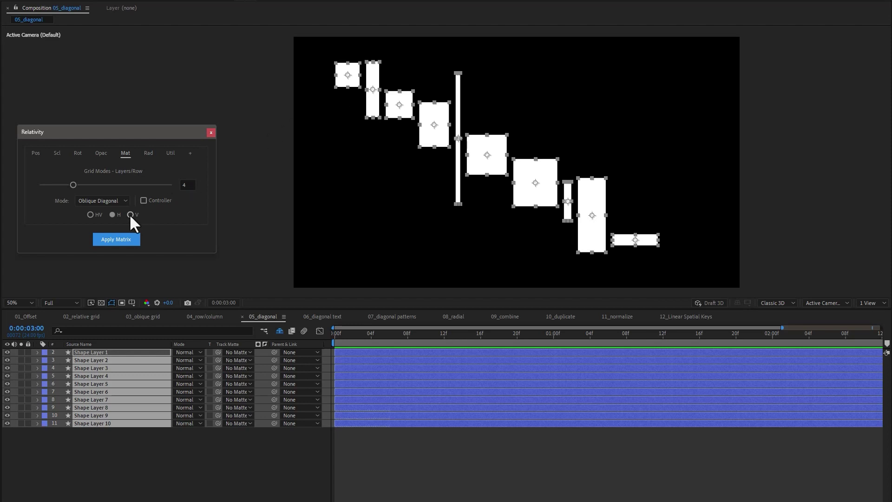
{"action": "left_click", "coordinate": [129, 241]}
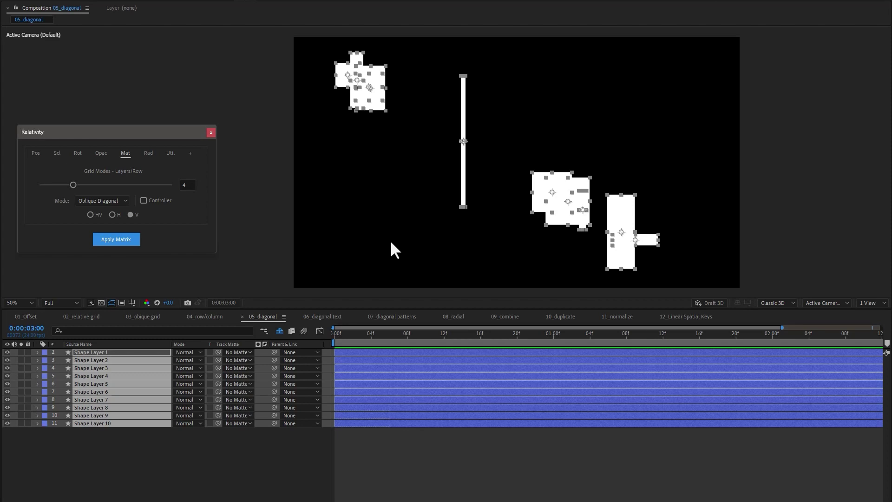
{"action": "left_click", "coordinate": [112, 215]}
{"action": "left_click", "coordinate": [119, 237]}
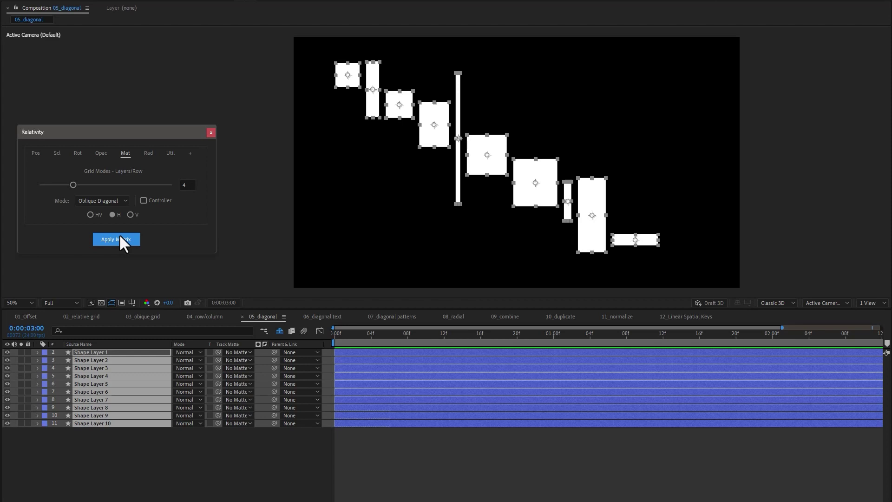
In the 06_diagonal text composition, try the Oblique Diagonal matrix in H mode on the text layers and reapply it in HV mode
{"action": "left_click", "coordinate": [322, 317]}
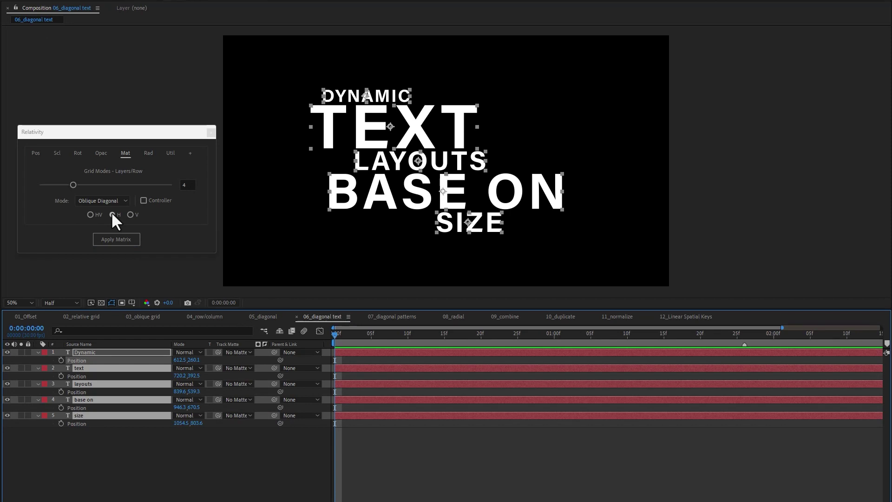
{"action": "left_click", "coordinate": [118, 237]}
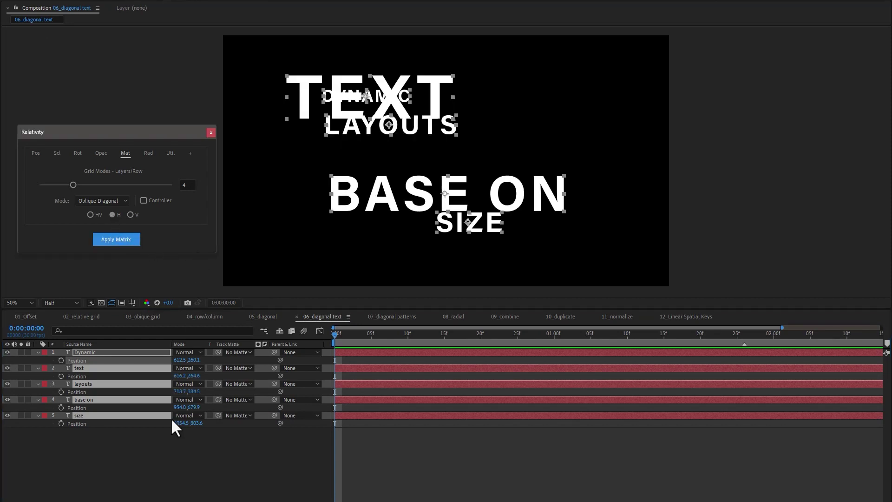
{"action": "left_click", "coordinate": [91, 215]}
{"action": "left_click", "coordinate": [106, 238]}
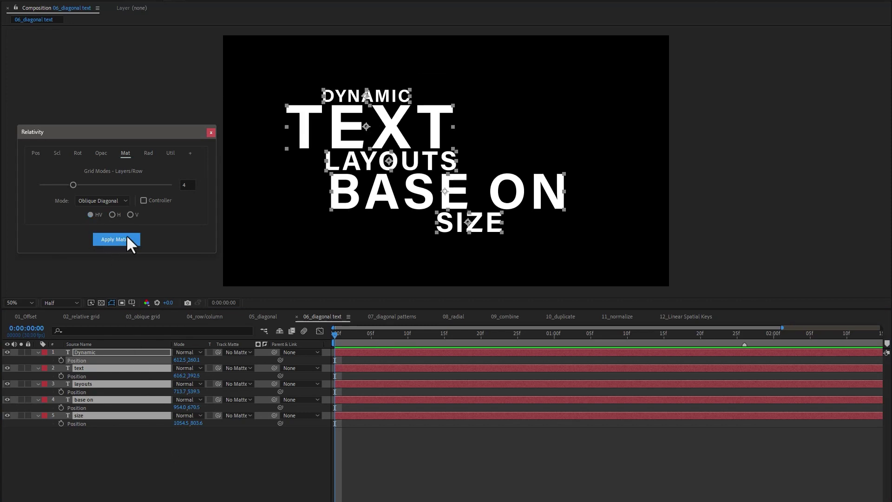
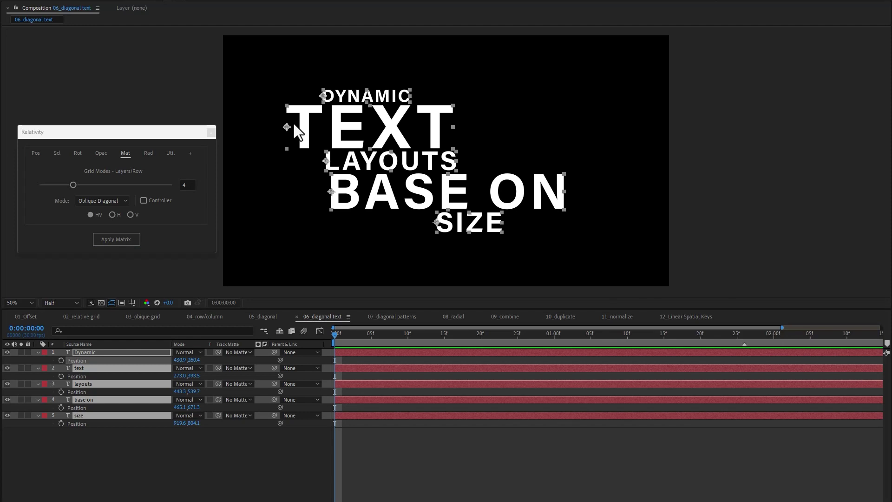
Stack the five text layers by applying the Auto Column matrix
{"action": "left_click", "coordinate": [111, 201]}
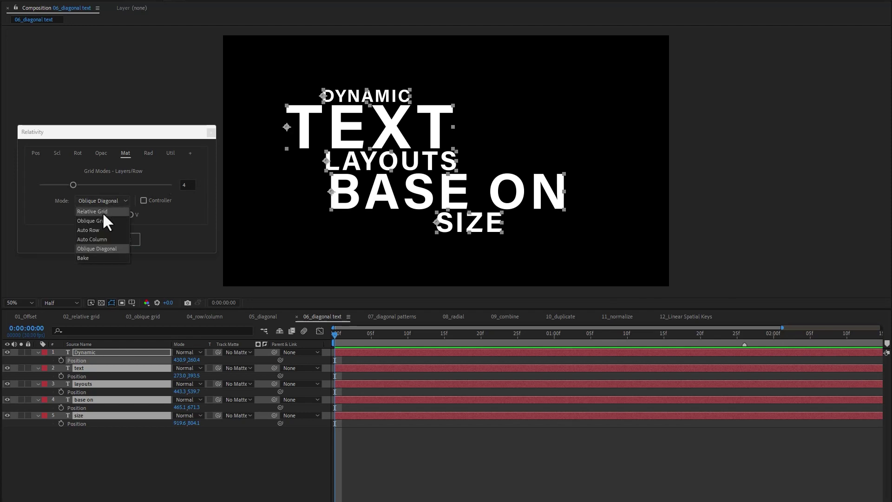
{"action": "left_click", "coordinate": [101, 238]}
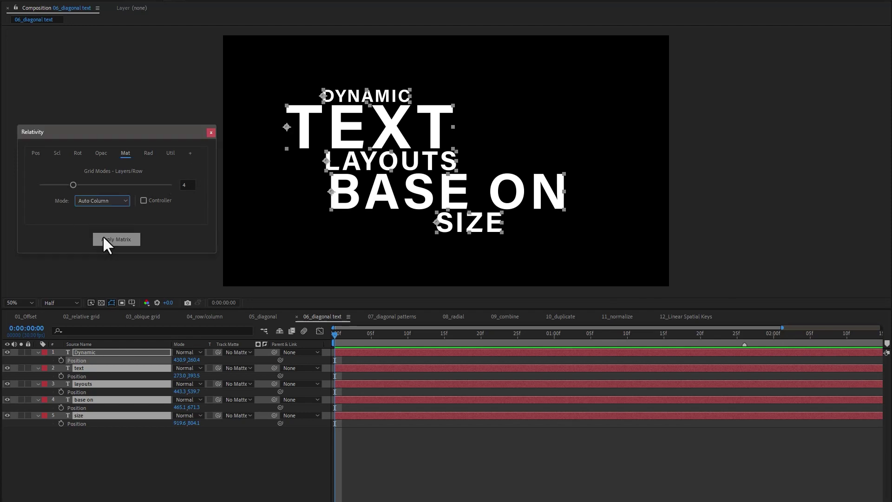
{"action": "left_click", "coordinate": [115, 238]}
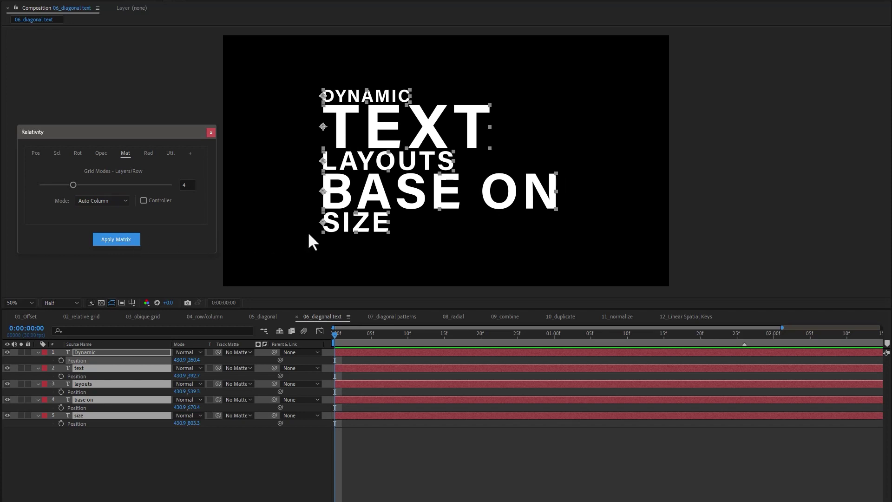
Move the "Dynamic" text horizontally to about x 957 and apply the Oblique Diagonal matrix in HV mode to all five text layers
{"action": "left_click", "coordinate": [118, 200]}
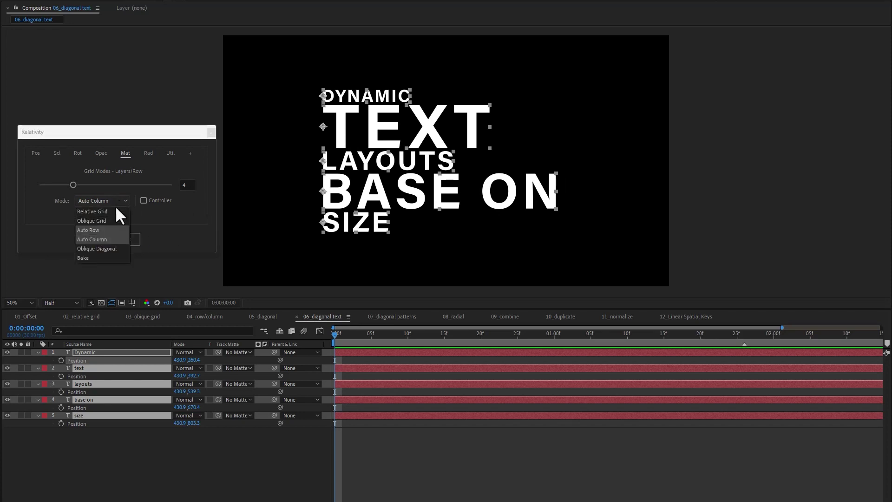
{"action": "left_click", "coordinate": [102, 245]}
{"action": "left_click", "coordinate": [401, 73]}
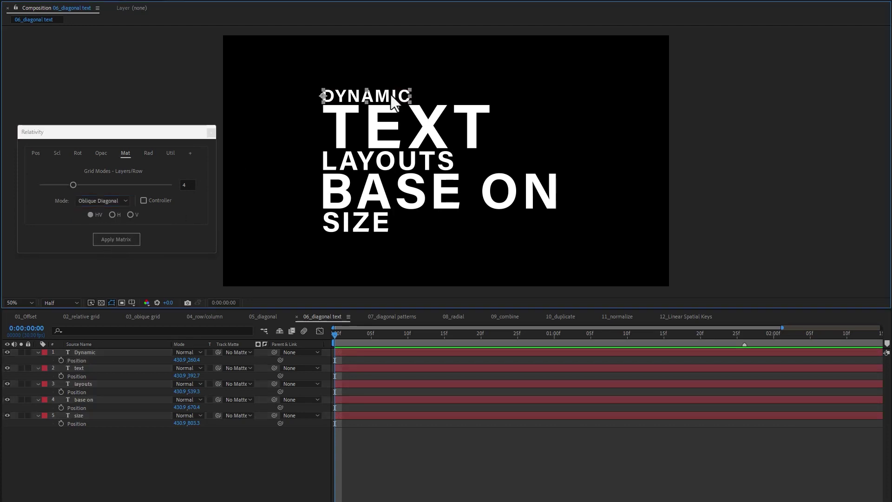
{"action": "left_click_drag", "start_coordinate": [388, 97], "coordinate": [510, 98]}
{"action": "left_click", "coordinate": [116, 415], "text": "shift"}
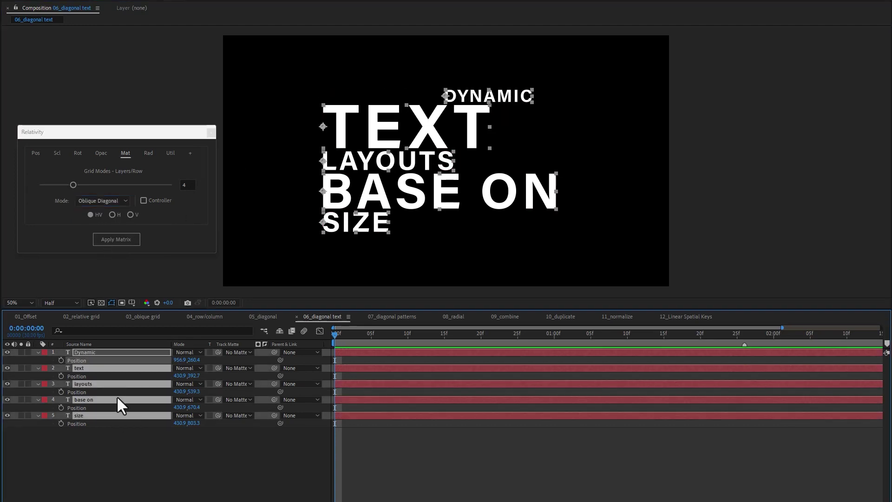
{"action": "left_click", "coordinate": [112, 239]}
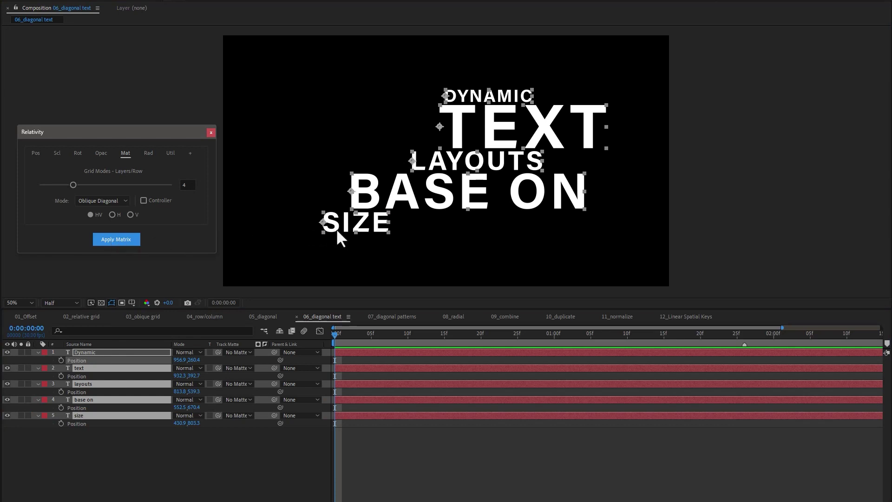
Center the anchor point of the "text" layer and apply the Oblique Diagonal matrix in HV mode to all five text layers
{"action": "left_click", "coordinate": [649, 181]}
{"action": "left_click", "coordinate": [511, 132]}
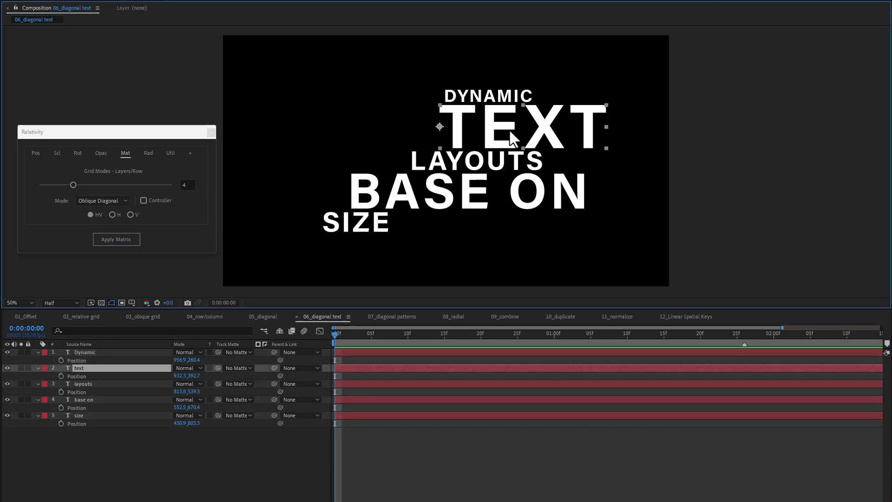
{"action": "key", "text": "ctrl+alt+Home"}
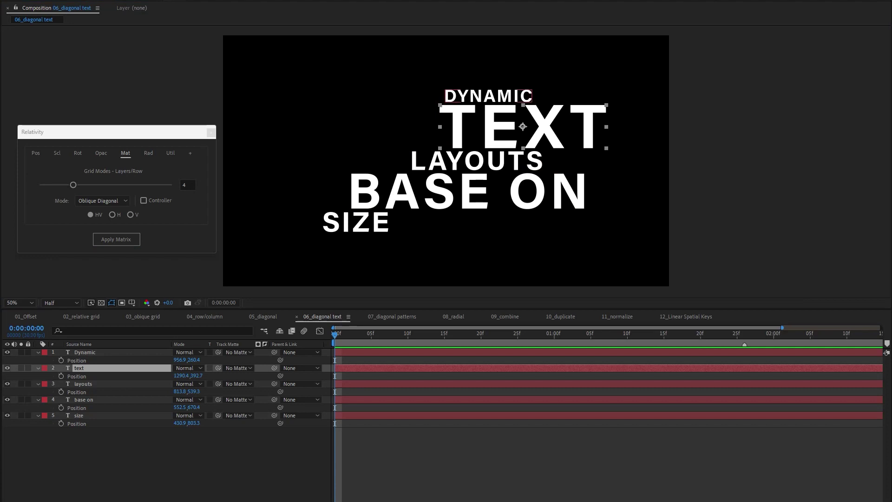
{"action": "left_click", "coordinate": [91, 351]}
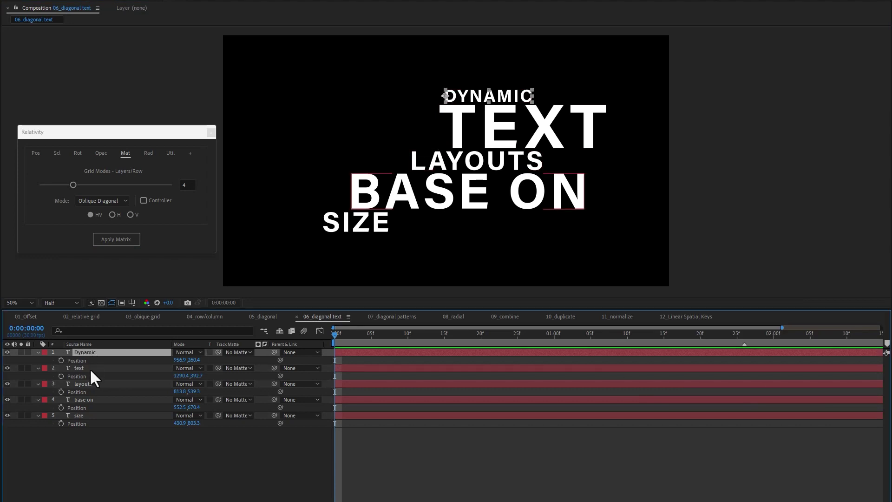
{"action": "left_click", "coordinate": [85, 416], "text": "shift"}
{"action": "left_click", "coordinate": [116, 240]}
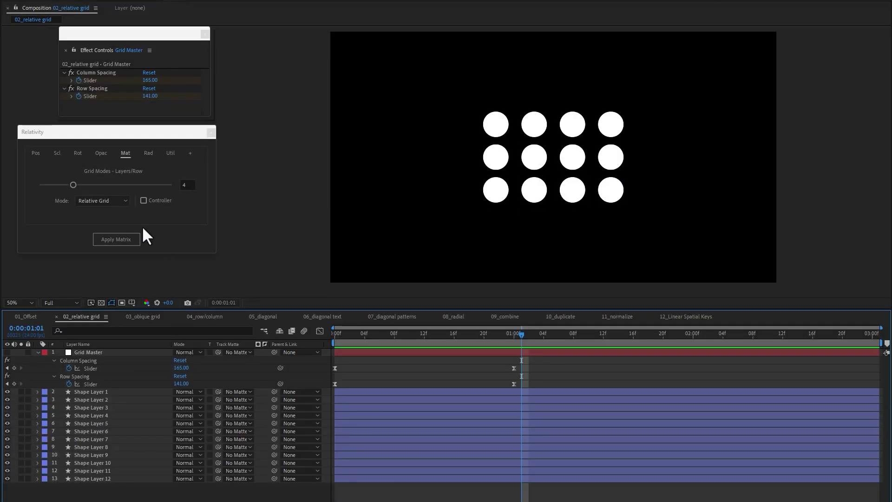
In the 02_relative grid composition, set the matrix mode to Bake, reveal Shape Layer 1's Position and move the playhead to 0:00:01:00
{"action": "left_click", "coordinate": [122, 202]}
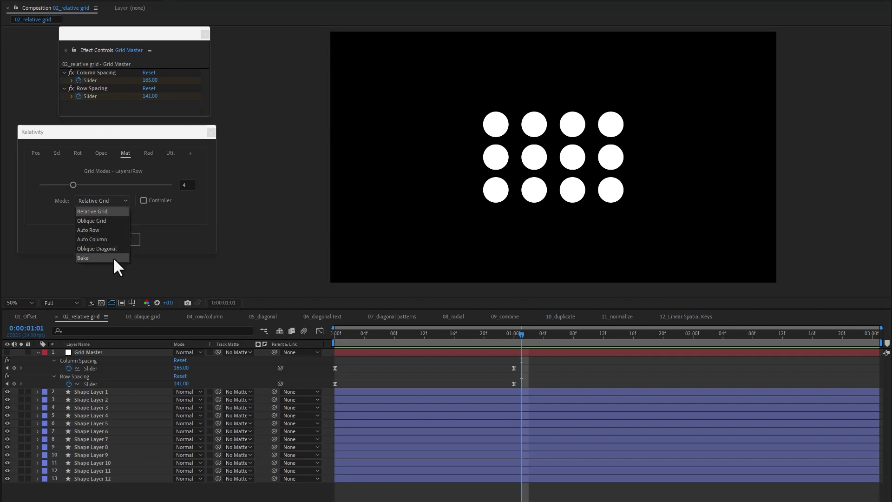
{"action": "left_click", "coordinate": [113, 258]}
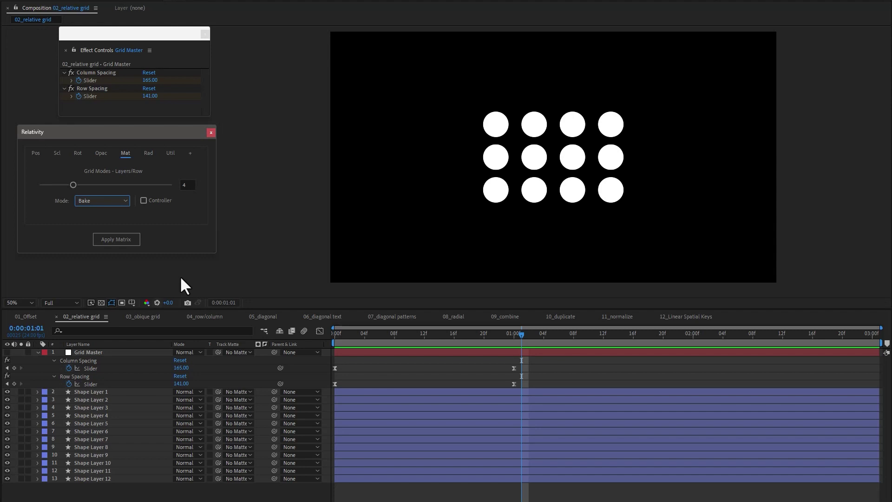
{"action": "left_click", "coordinate": [105, 392]}
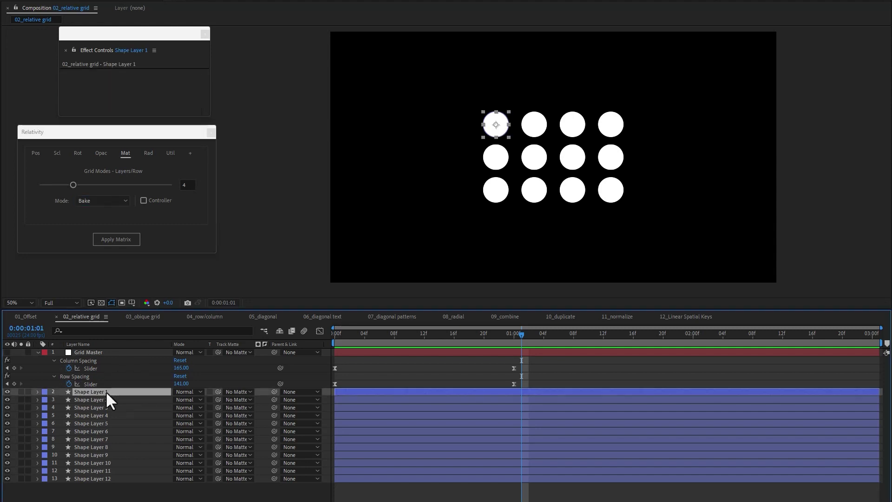
{"action": "key", "text": "p"}
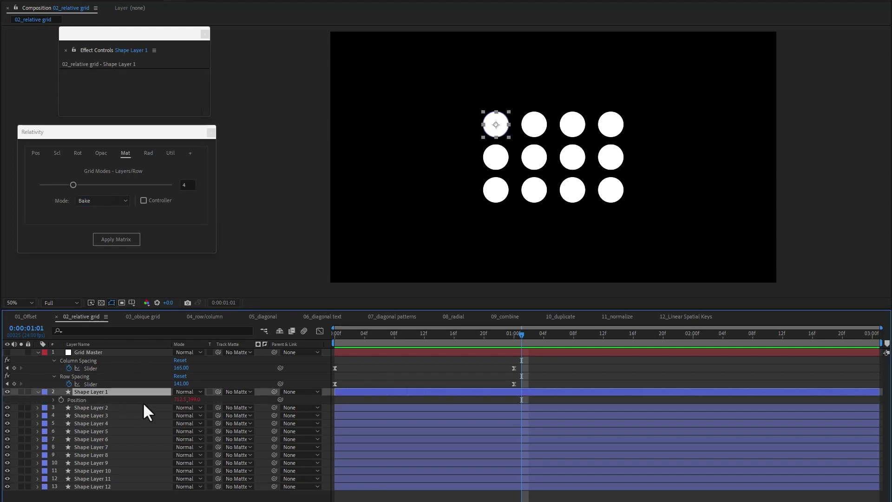
{"action": "mouse_move", "coordinate": [513, 334]}
{"action": "left_mouse_down"}
{"action": "mouse_move", "coordinate": [296, 328]}
{"action": "mouse_move", "coordinate": [510, 336]}
{"action": "left_mouse_up"}
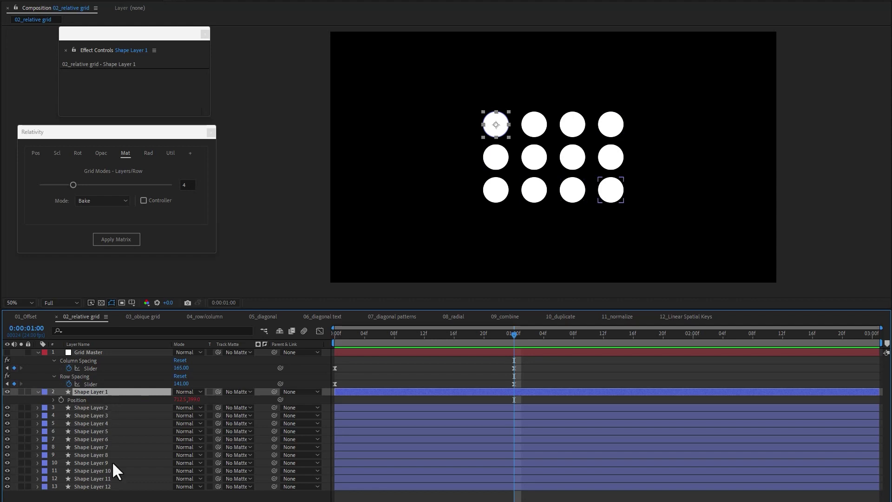
Run the Bake matrix on the Grid Master setup with all layers deselected to open its keyframe options
{"action": "left_click", "coordinate": [122, 497]}
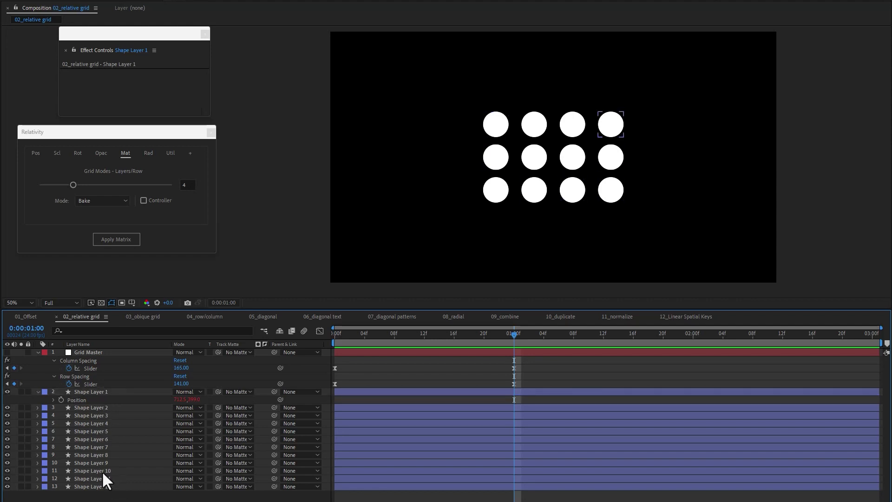
{"action": "left_click_drag", "start_coordinate": [83, 495], "coordinate": [104, 418]}
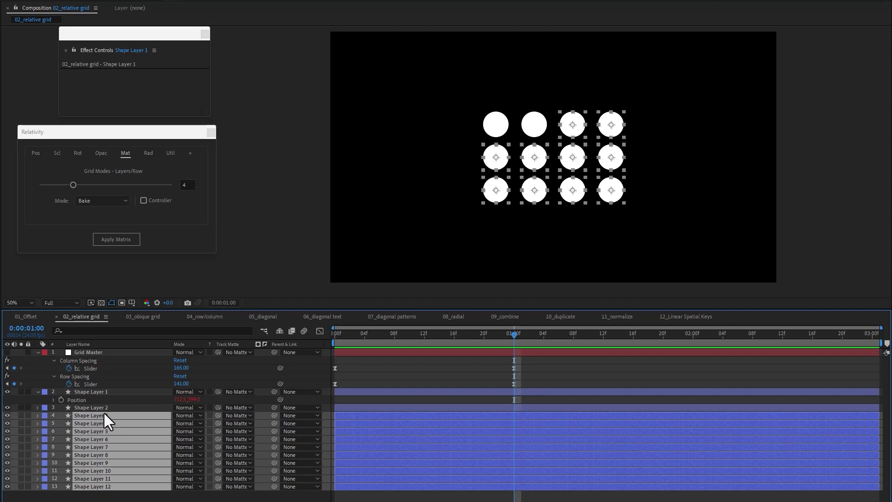
{"action": "left_click", "coordinate": [107, 498]}
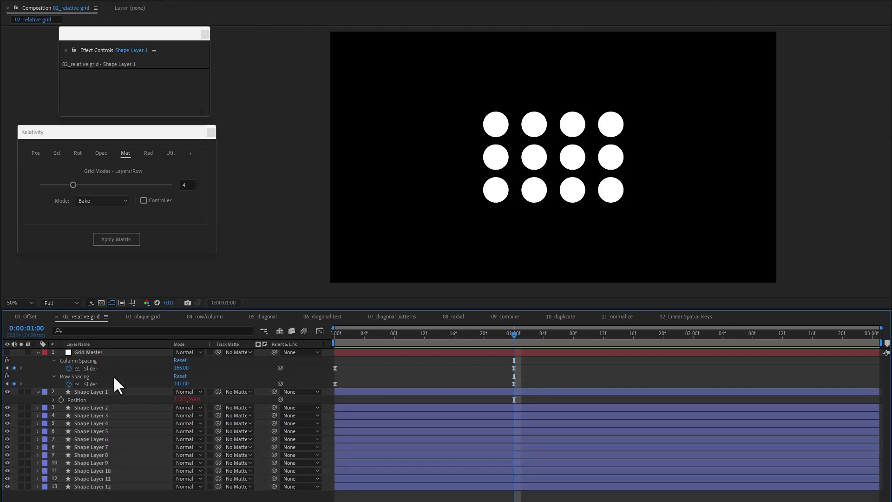
{"action": "left_click", "coordinate": [86, 423]}
{"action": "key", "text": "ctrl+Down"}
{"action": "left_click", "coordinate": [130, 242]}
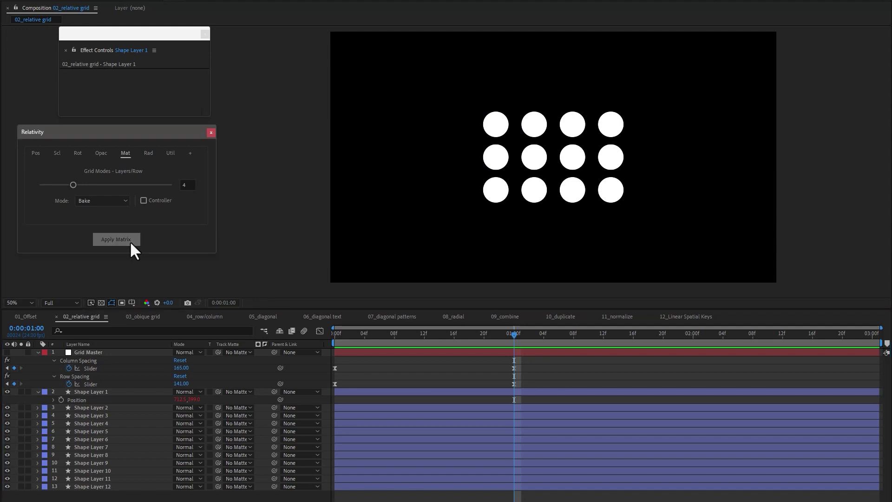
{"action": "left_click_drag", "start_coordinate": [450, 269], "coordinate": [449, 227]}
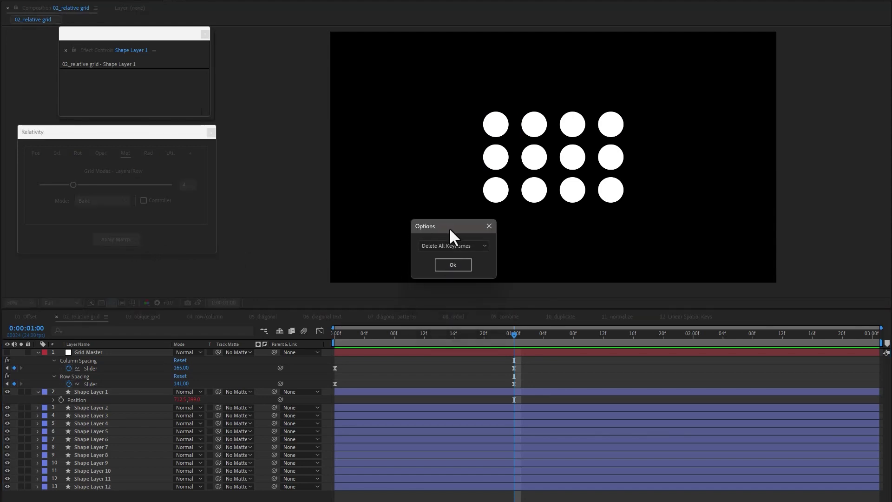
Go through the bake options for keeping or deleting keyframes, choose Smart Delete and confirm the bake
{"action": "left_click", "coordinate": [486, 241]}
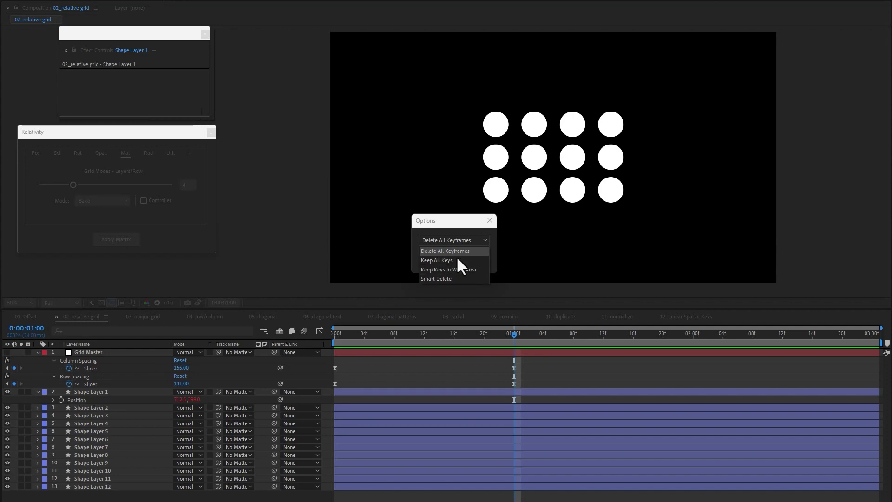
{"action": "left_click", "coordinate": [494, 332]}
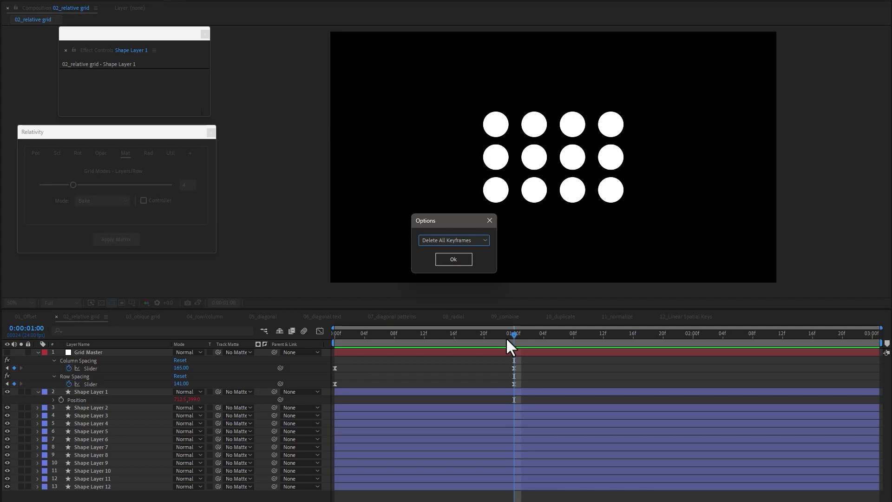
{"action": "left_click", "coordinate": [484, 240]}
{"action": "left_click", "coordinate": [453, 260]}
{"action": "left_click", "coordinate": [483, 240]}
{"action": "left_click", "coordinate": [465, 270]}
{"action": "left_click", "coordinate": [483, 241]}
{"action": "left_click", "coordinate": [451, 280]}
{"action": "left_click", "coordinate": [465, 263]}
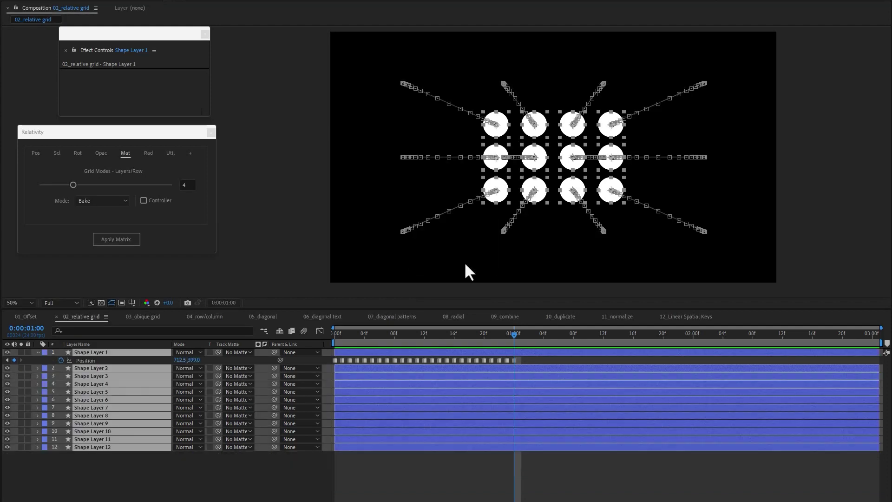
Reveal the keyframes of all twelve shape layers and scrub the timeline to check the baked Position animation
{"action": "left_click_drag", "start_coordinate": [114, 478], "coordinate": [127, 349]}
{"action": "key", "text": "u"}
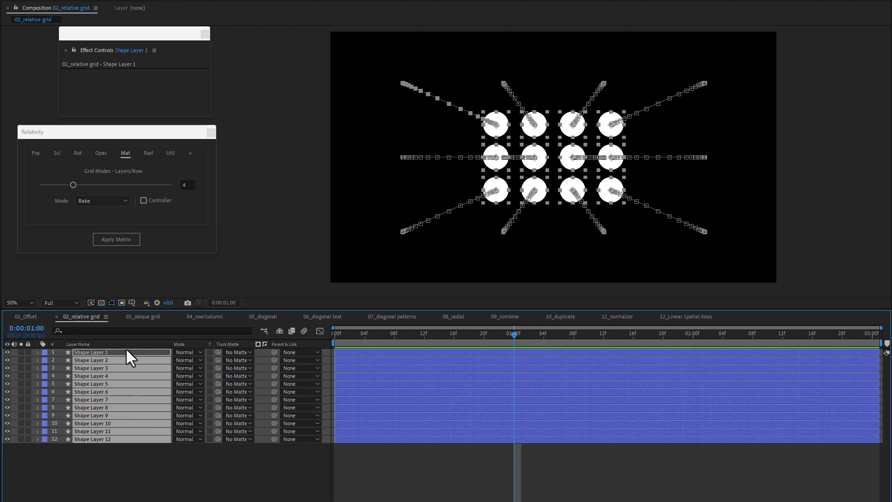
{"action": "key", "text": "u"}
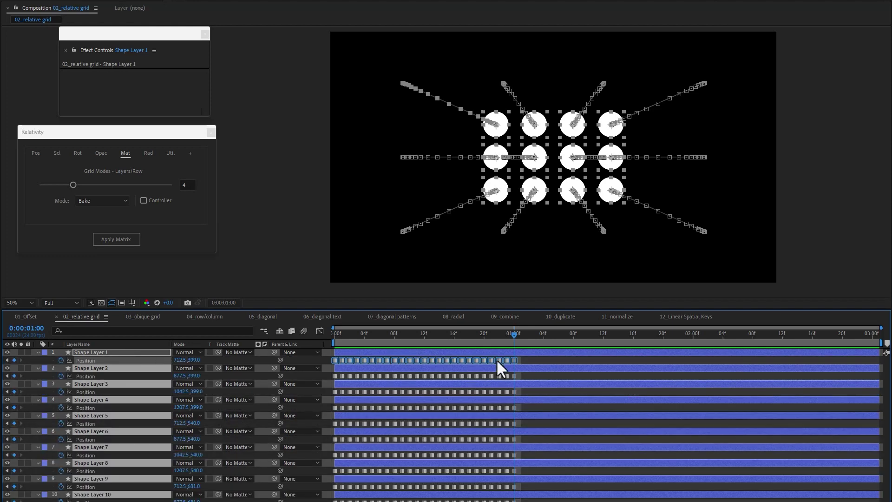
{"action": "left_click", "coordinate": [539, 360]}
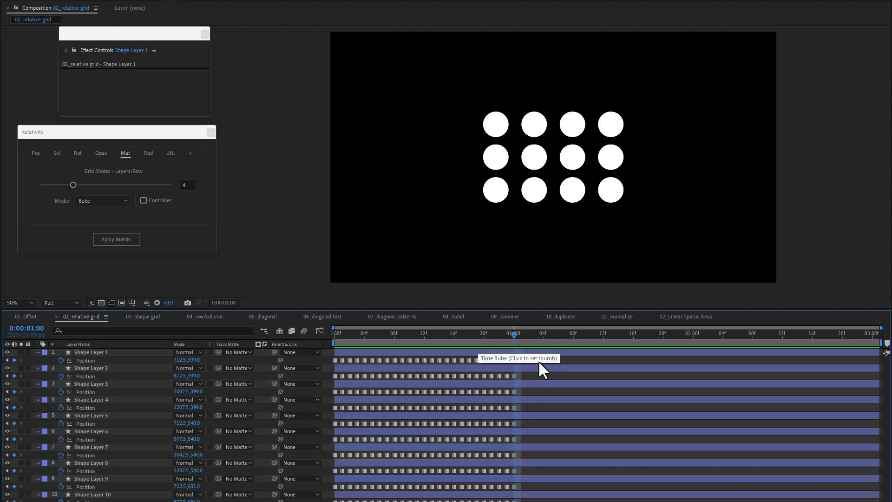
{"action": "left_click_drag", "start_coordinate": [362, 338], "coordinate": [618, 332]}
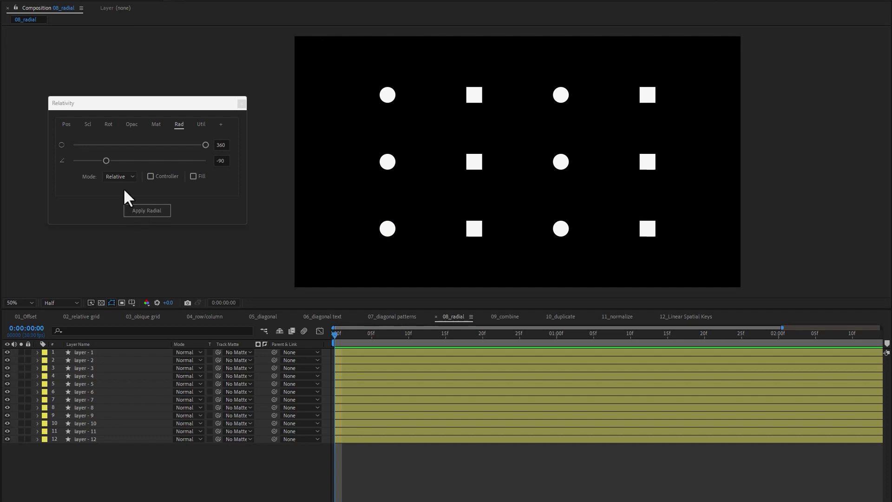
In 08_radial, show the safe guides, place layer - 1 above the composition center and apply a Relative radial of 360 to all twelve layers
{"action": "left_click", "coordinate": [506, 32]}
{"action": "key", "text": "apostrophe"}
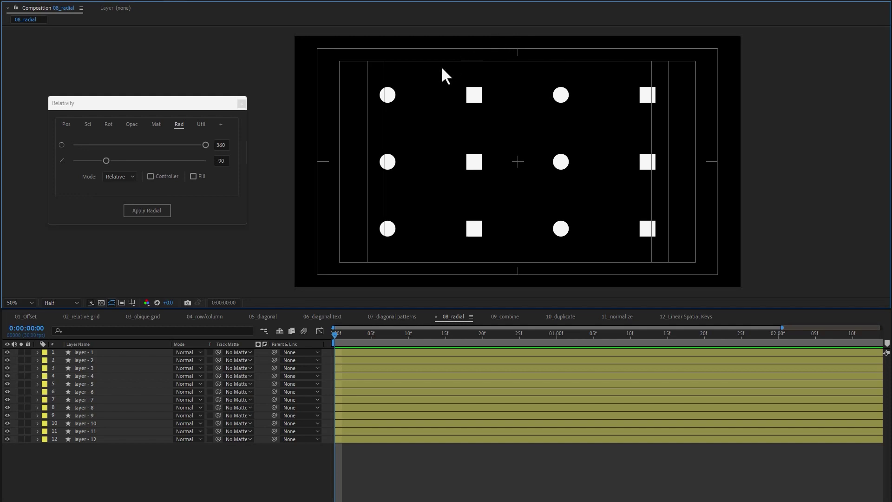
{"action": "left_click_drag", "start_coordinate": [389, 96], "coordinate": [510, 96]}
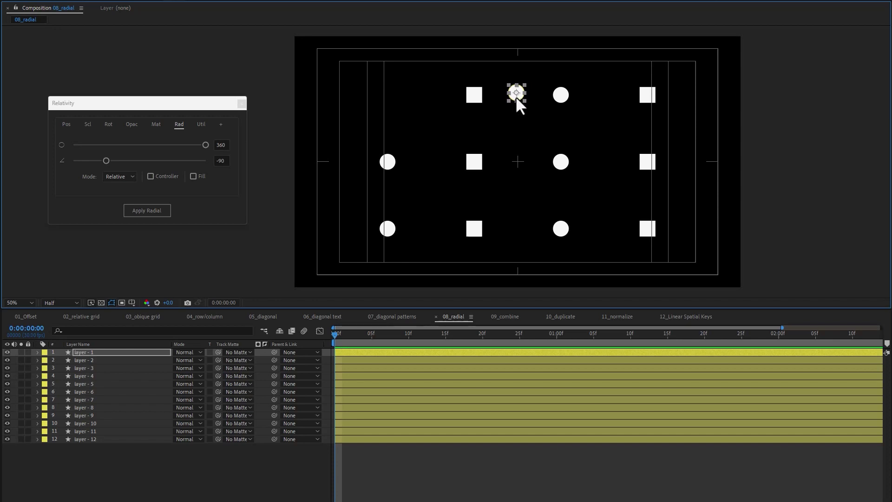
{"action": "left_click", "coordinate": [96, 439], "text": "shift"}
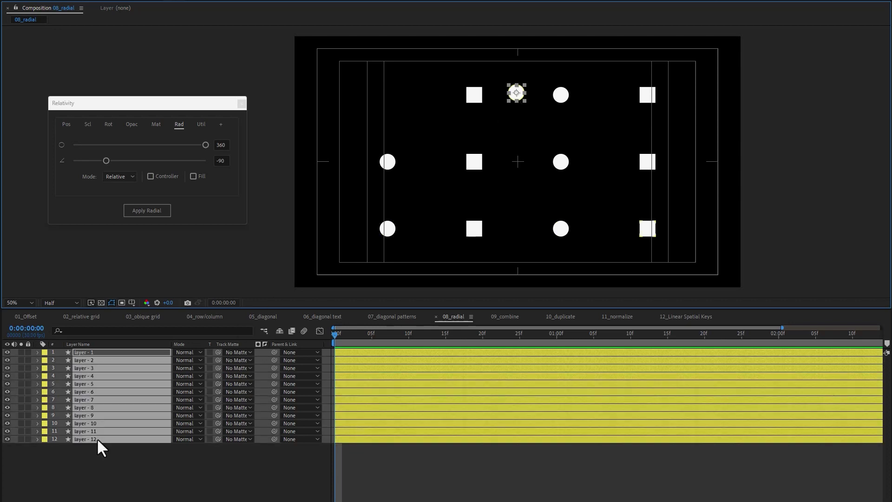
{"action": "left_click", "coordinate": [141, 211]}
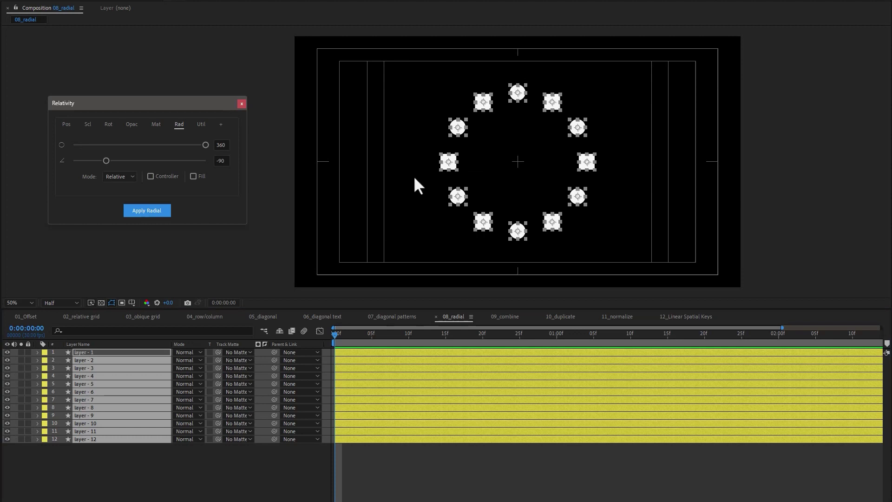
Move layer - 1 closer to the composition center and reapply the 360 Relative radial to all twelve layers
{"action": "left_click", "coordinate": [506, 119]}
{"action": "left_click_drag", "start_coordinate": [518, 93], "coordinate": [516, 122]}
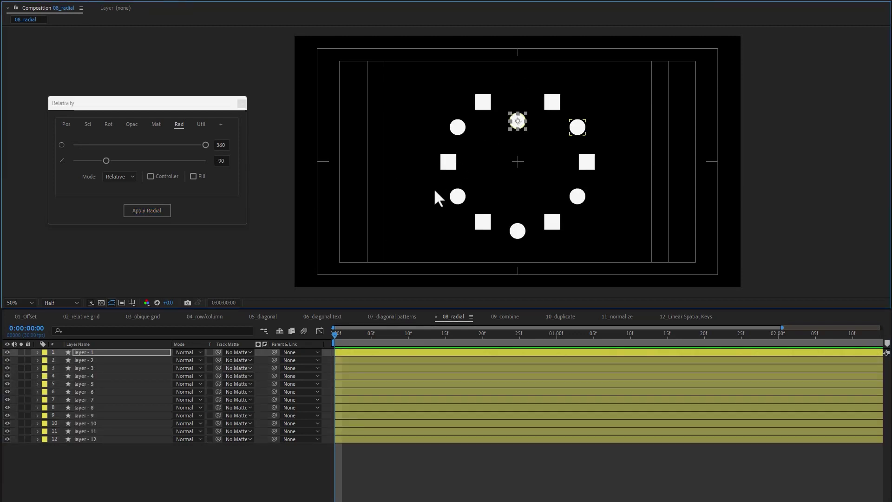
{"action": "left_click", "coordinate": [127, 439], "text": "shift"}
{"action": "left_click", "coordinate": [141, 208]}
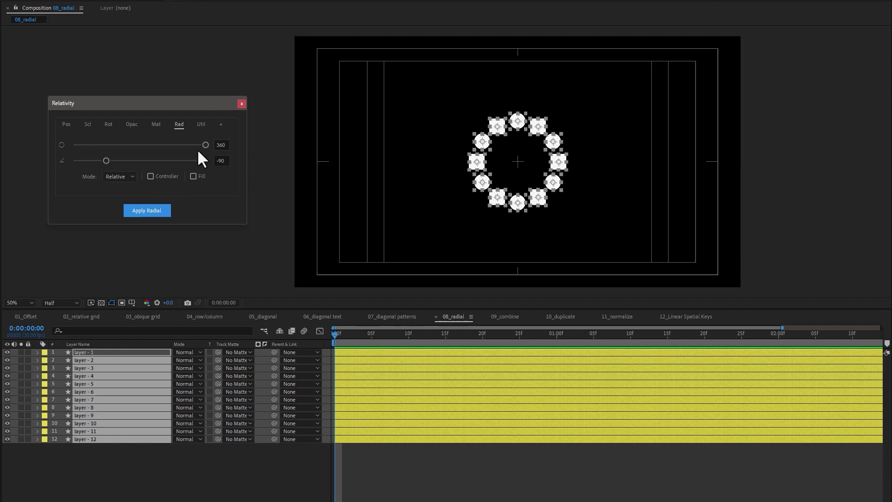
Try a radial range of 180 on all twelve layers and reapply it with Fill enabled
{"action": "left_click_drag", "start_coordinate": [205, 144], "coordinate": [138, 144]}
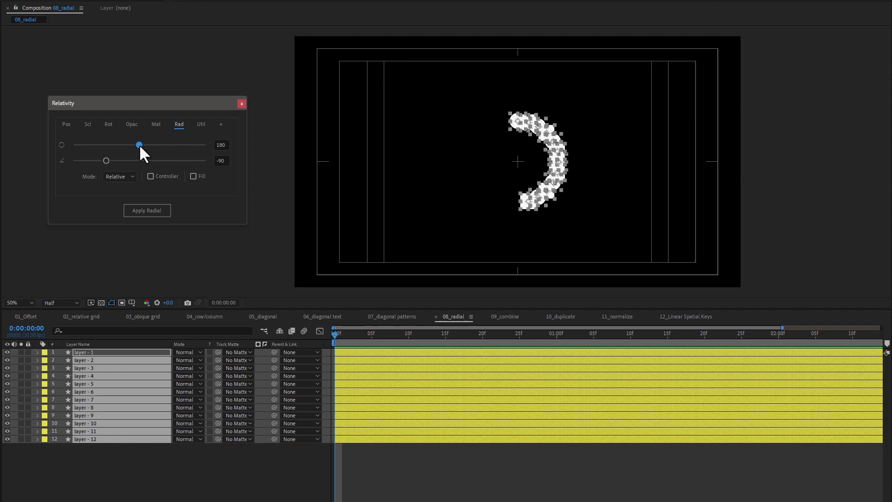
{"action": "left_click", "coordinate": [508, 206]}
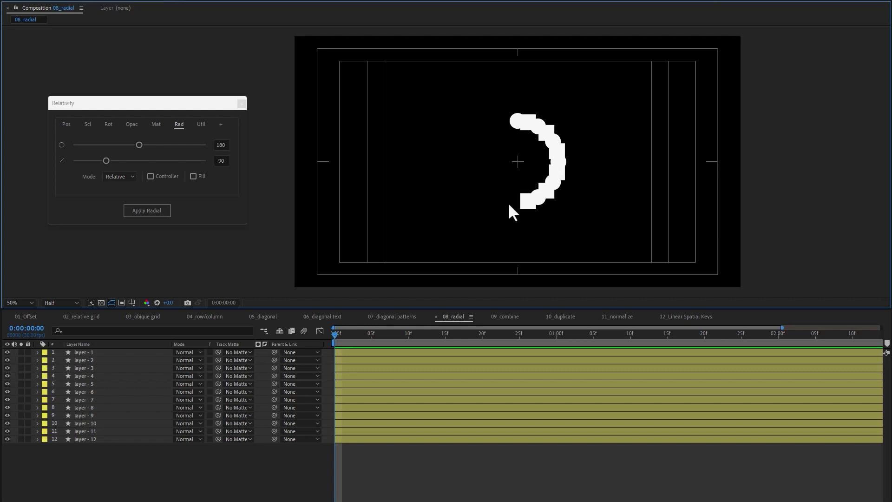
{"action": "left_click", "coordinate": [89, 353]}
{"action": "left_click", "coordinate": [90, 353]}
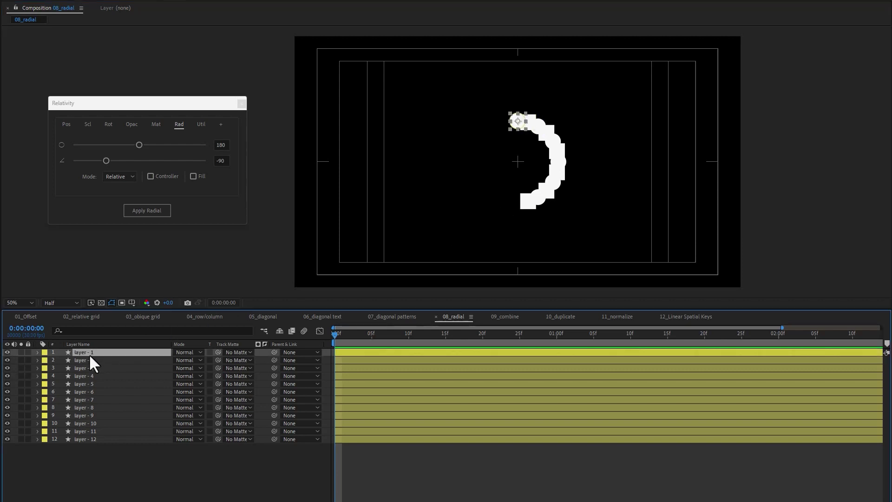
{"action": "left_click", "coordinate": [92, 439], "text": "shift"}
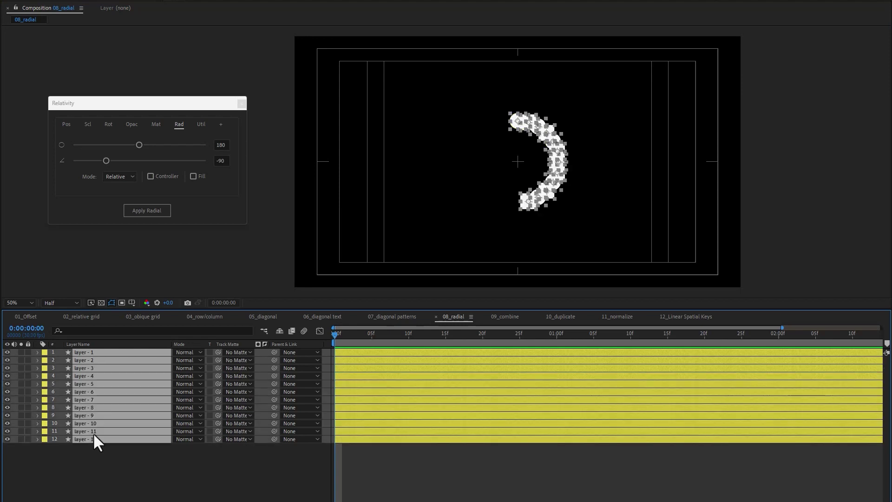
{"action": "left_click", "coordinate": [194, 177]}
{"action": "left_click", "coordinate": [154, 210]}
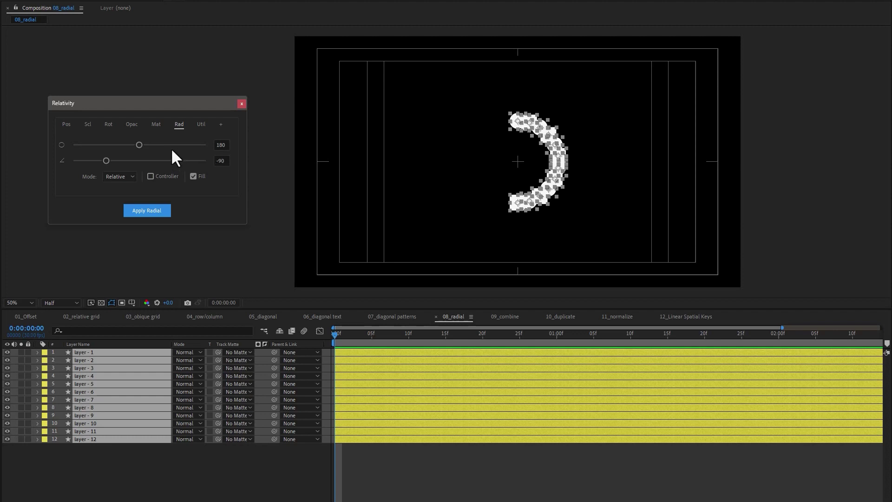
Set the radial range to 360, apply it with Fill, and reapply it with Fill disabled
{"action": "left_click_drag", "start_coordinate": [139, 145], "coordinate": [182, 144]}
{"action": "left_click", "coordinate": [220, 144]}
{"action": "type", "text": "360"}
{"action": "key", "text": "Return"}
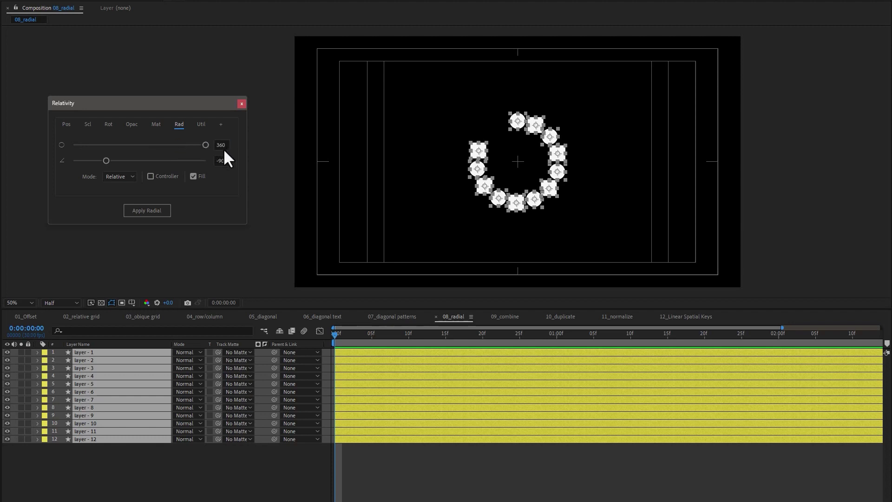
{"action": "left_click", "coordinate": [165, 211]}
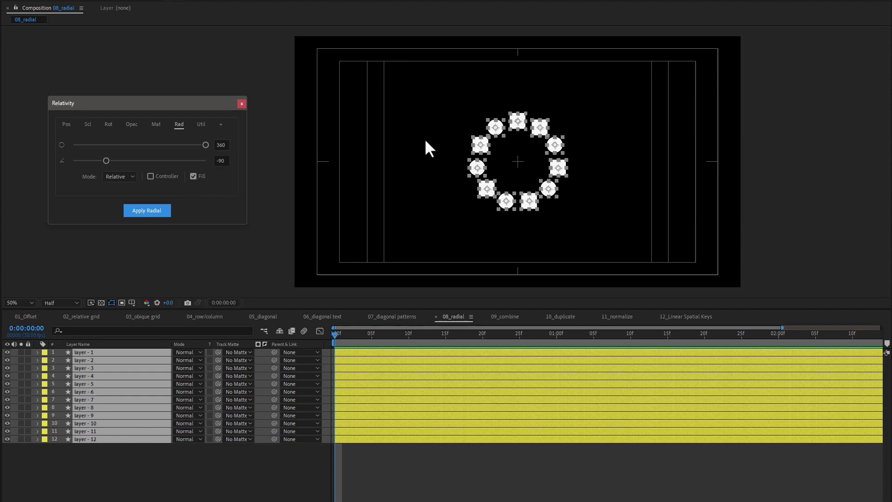
{"action": "left_click", "coordinate": [193, 176]}
{"action": "left_click", "coordinate": [165, 209]}
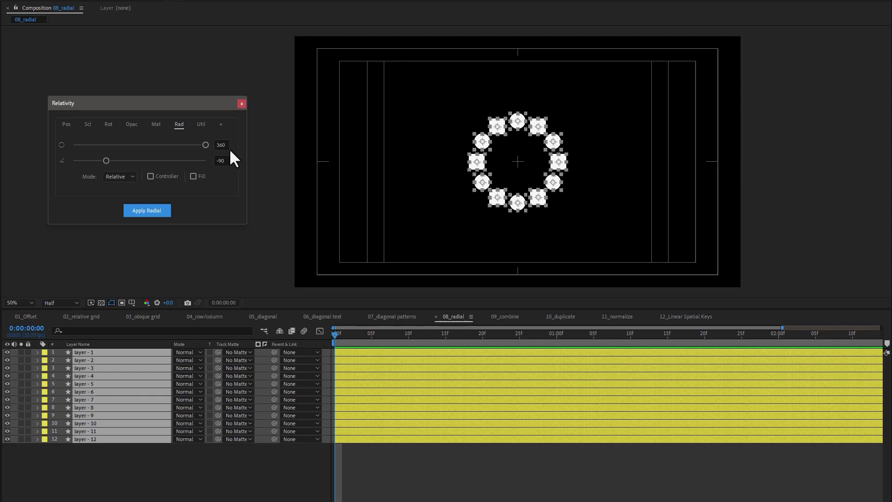
Try a radial start angle of -43 and one of 0 on all twelve layers
{"action": "left_click_drag", "start_coordinate": [106, 161], "coordinate": [121, 162]}
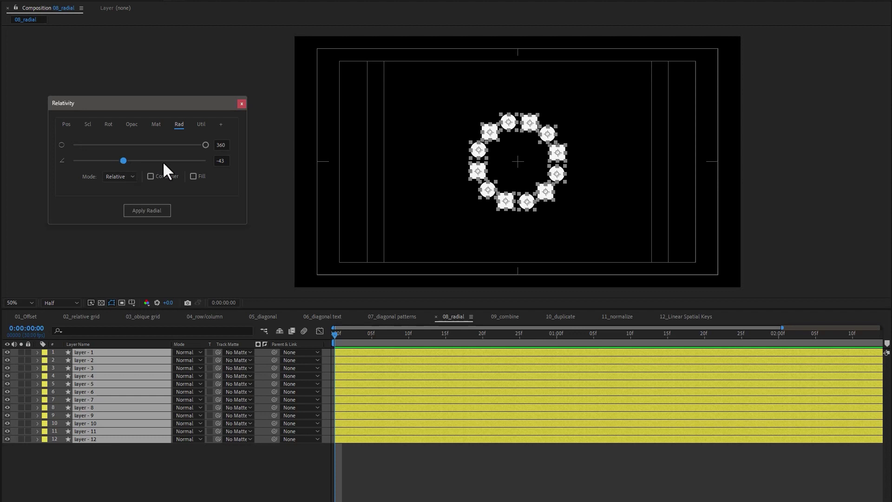
{"action": "left_click", "coordinate": [219, 162]}
{"action": "type", "text": "0"}
{"action": "key", "text": "Return"}
{"action": "left_click", "coordinate": [158, 210]}
Set the start angle back to -90 and reapply the Relative radial to all twelve layers
{"action": "left_click", "coordinate": [222, 160]}
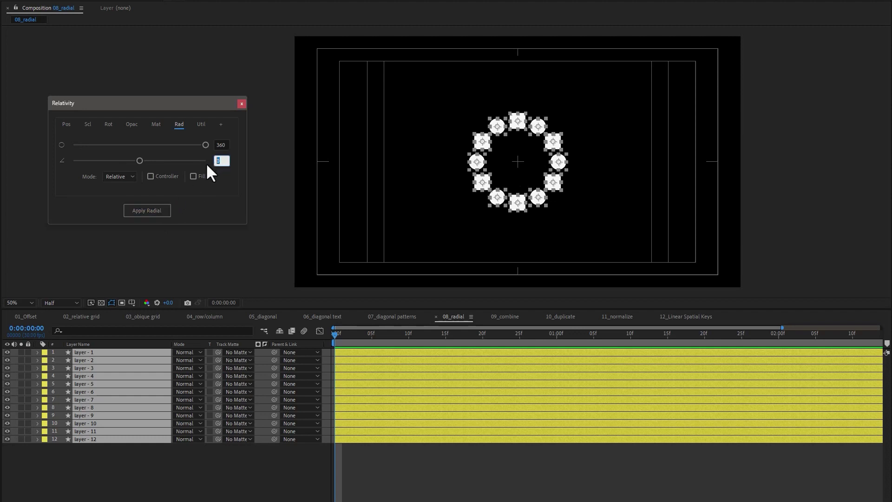
{"action": "type", "text": "-90"}
{"action": "key", "text": "Return"}
{"action": "left_click", "coordinate": [163, 210]}
Select layer - 1 at the top of the circle and color it red
{"action": "left_click", "coordinate": [459, 134]}
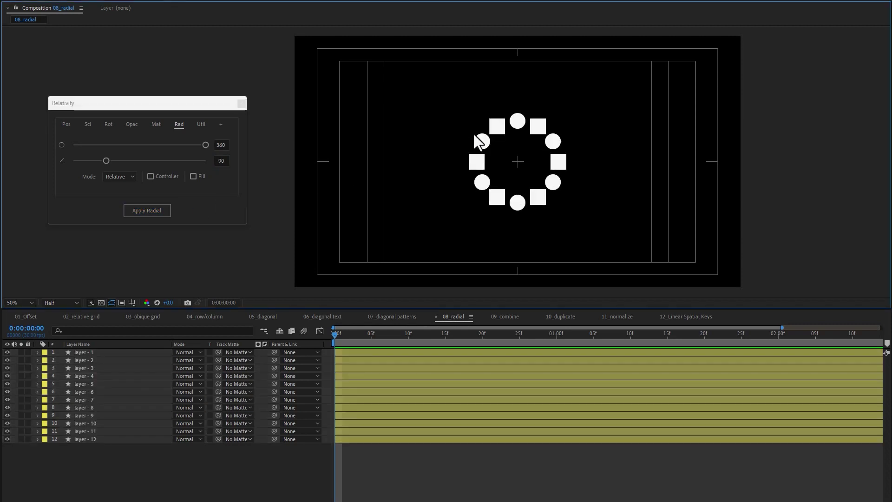
{"action": "left_click", "coordinate": [518, 122]}
{"action": "left_click", "coordinate": [517, 122]}
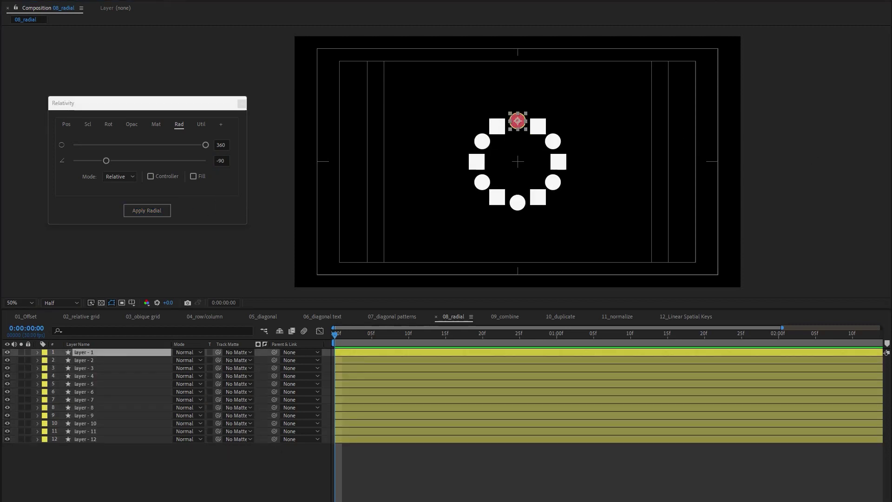
Try the Relative radial on all twelve layers with a start angle of 0
{"action": "left_click", "coordinate": [101, 437], "text": "shift"}
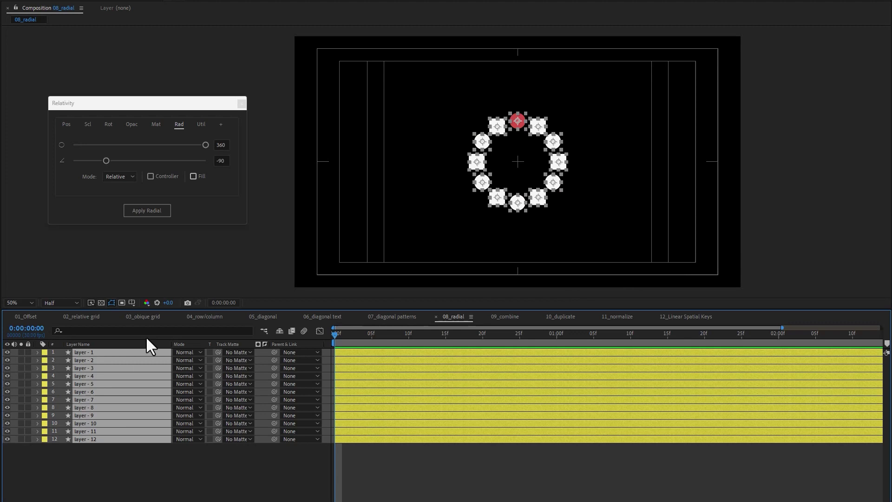
{"action": "left_click", "coordinate": [225, 160]}
{"action": "type", "text": "0"}
{"action": "key", "text": "Return"}
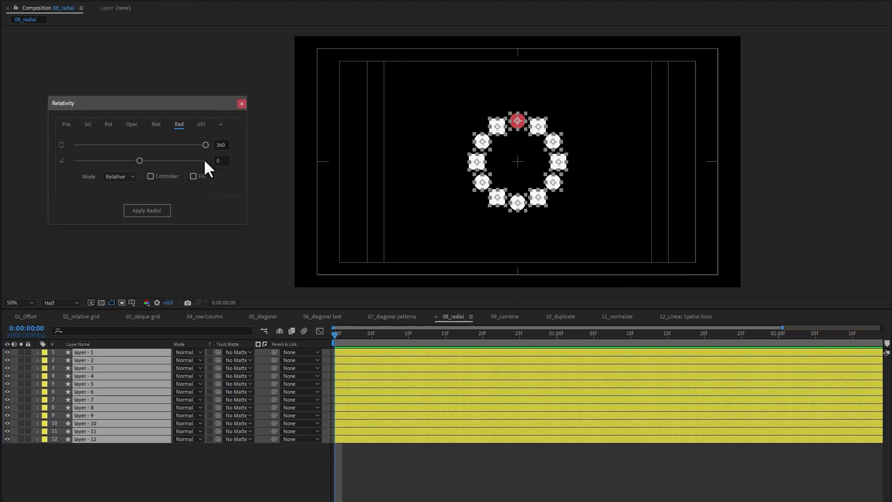
{"action": "left_click", "coordinate": [160, 210]}
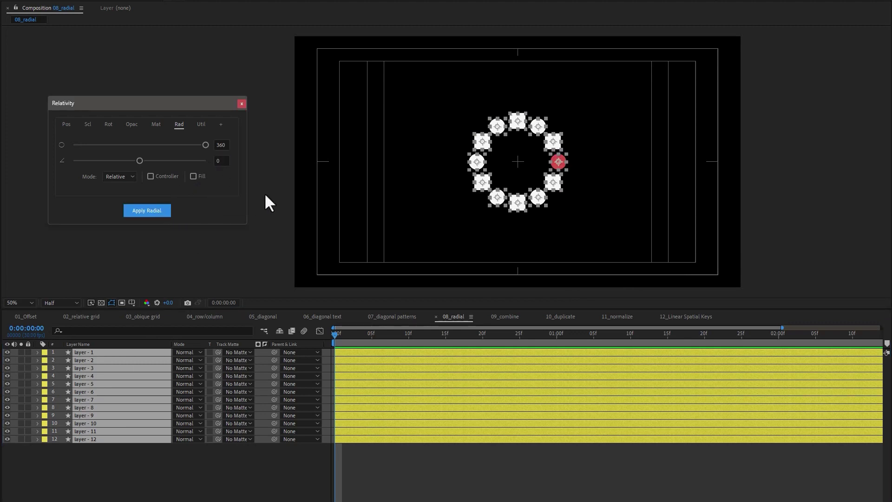
Restore the start angle to -90 and reapply the 360 Relative radial to all twelve layers
{"action": "left_click", "coordinate": [431, 175]}
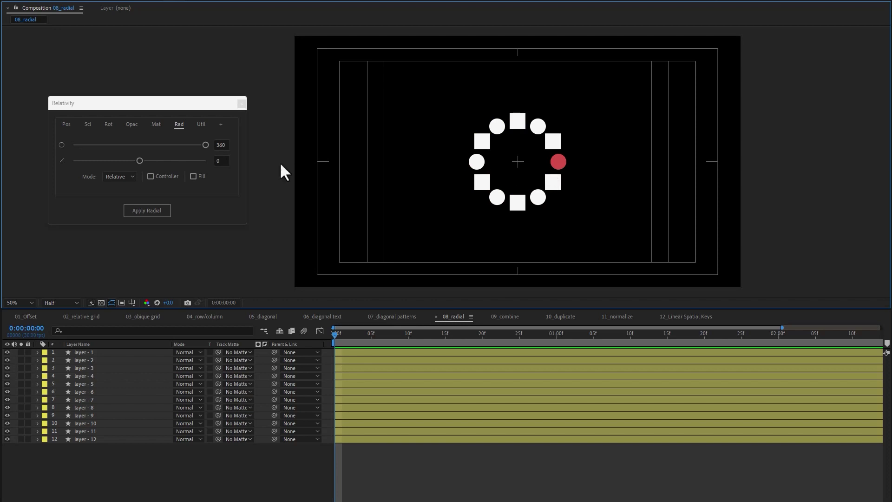
{"action": "left_click", "coordinate": [222, 161]}
{"action": "type", "text": "-90"}
{"action": "key", "text": "Return"}
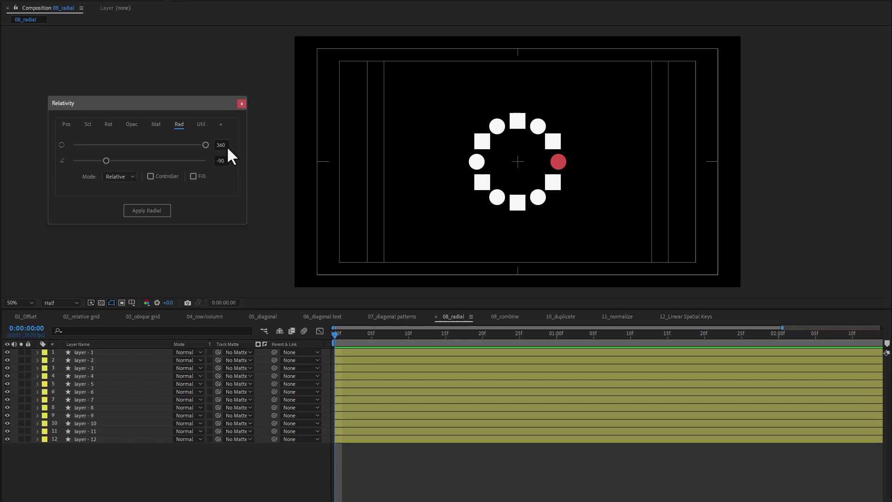
{"action": "left_click", "coordinate": [86, 352]}
{"action": "left_click", "coordinate": [97, 436], "text": "shift"}
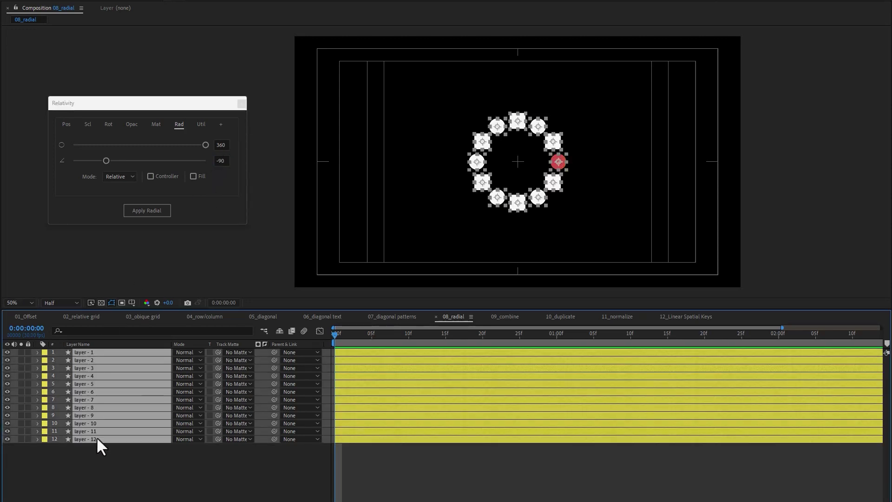
{"action": "left_click", "coordinate": [160, 208]}
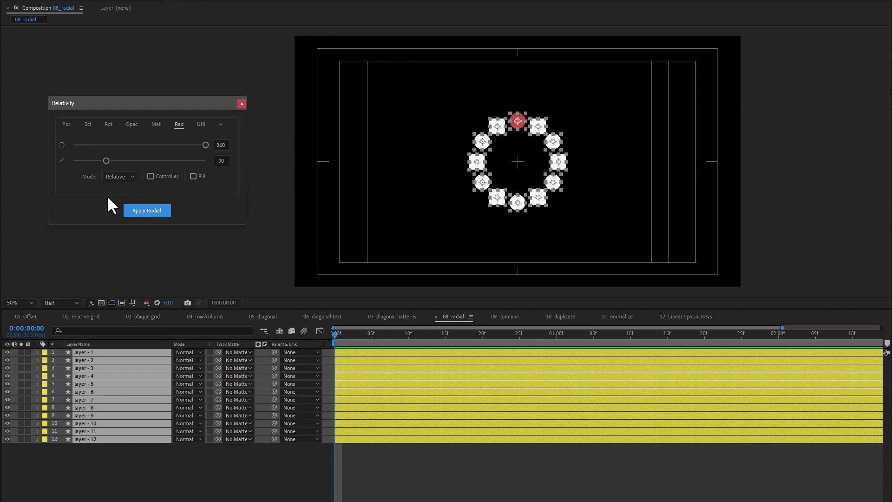
Set the radial mode to Oblique, and place layer - 1 in the composition's upper-left area with layer - 12 below it
{"action": "left_click", "coordinate": [114, 177]}
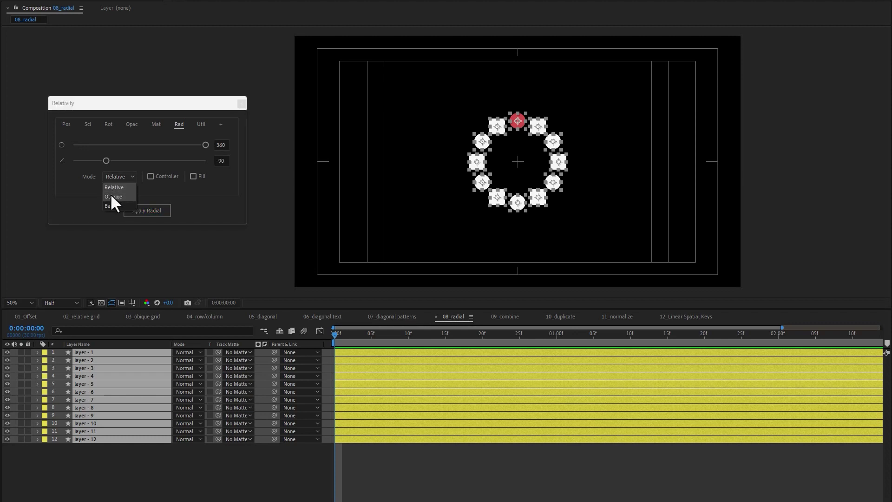
{"action": "left_click", "coordinate": [111, 194]}
{"action": "left_click", "coordinate": [116, 445]}
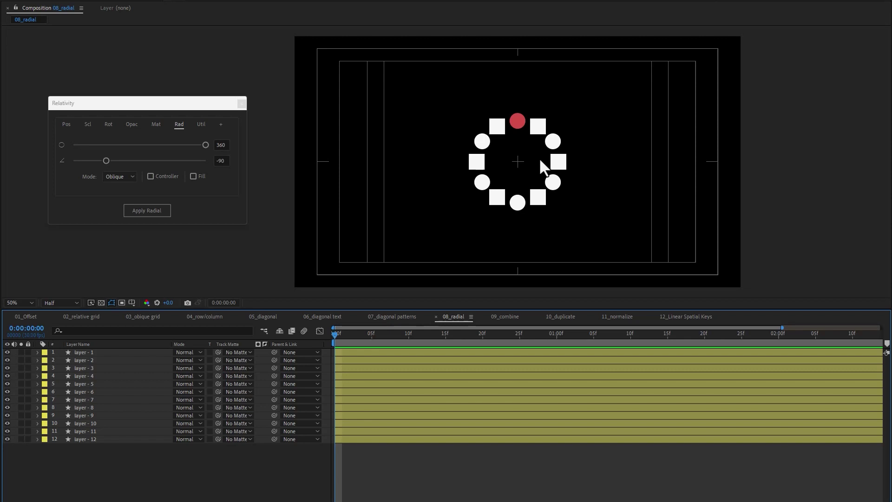
{"action": "left_click", "coordinate": [76, 354]}
{"action": "left_click_drag", "start_coordinate": [518, 121], "coordinate": [385, 80]}
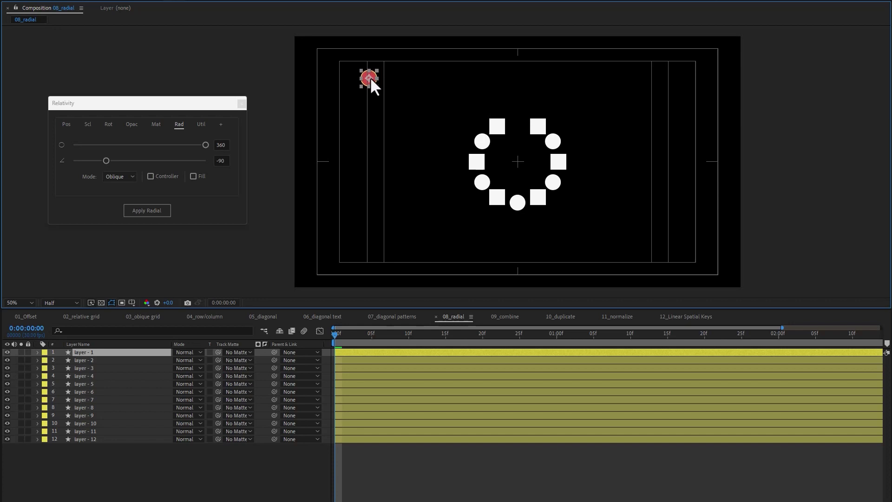
{"action": "left_click", "coordinate": [102, 432]}
{"action": "left_click", "coordinate": [100, 438]}
{"action": "left_click_drag", "start_coordinate": [499, 131], "coordinate": [402, 158]}
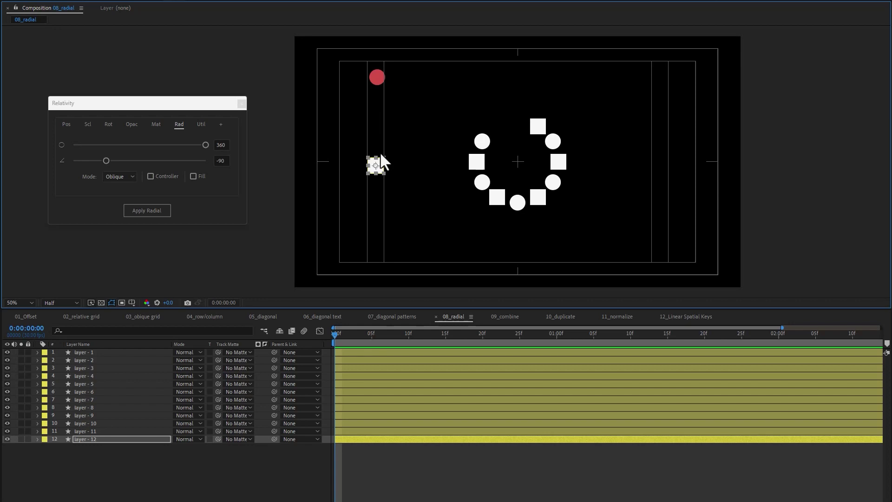
Apply the Oblique radial to all twelve layers with a range of 360 and a start angle of -90
{"action": "left_click", "coordinate": [88, 354]}
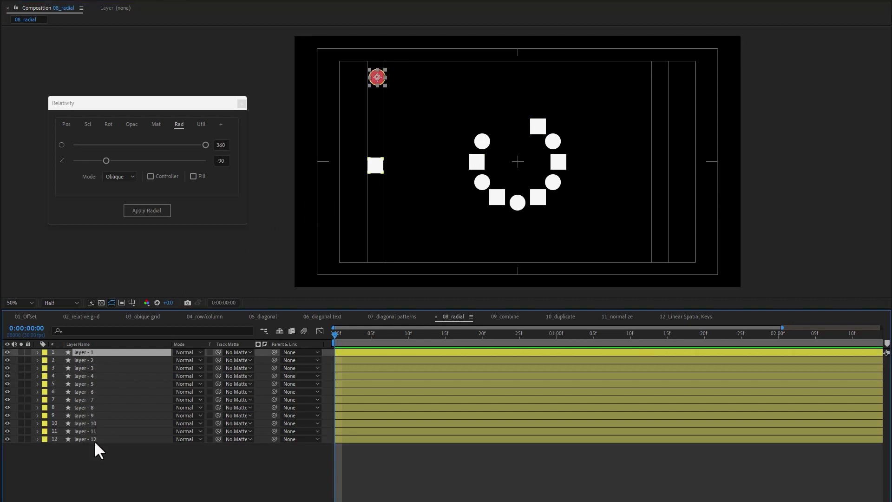
{"action": "left_click", "coordinate": [94, 440], "text": "shift"}
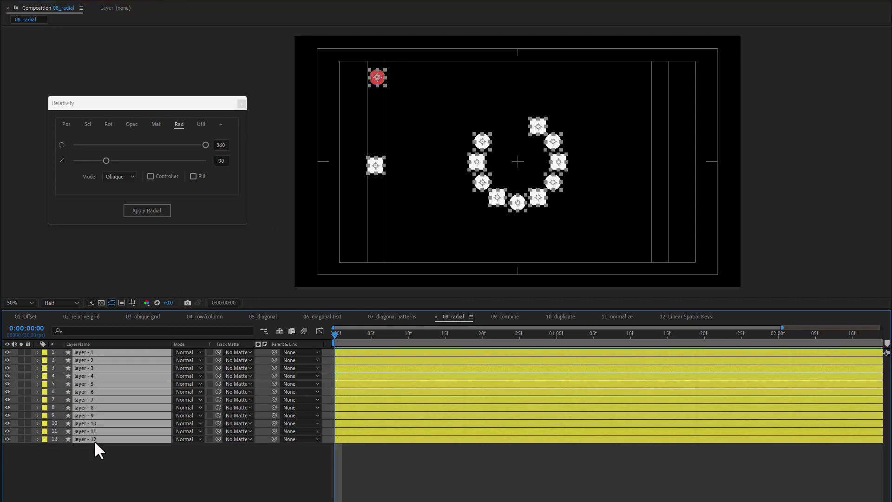
{"action": "left_click", "coordinate": [155, 212]}
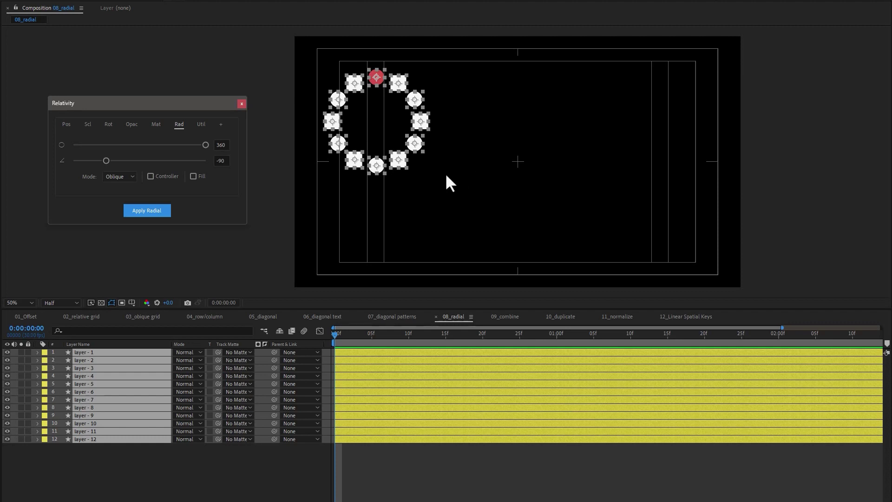
Color layer - 12 green and hide the safe guides
{"action": "left_click", "coordinate": [150, 459]}
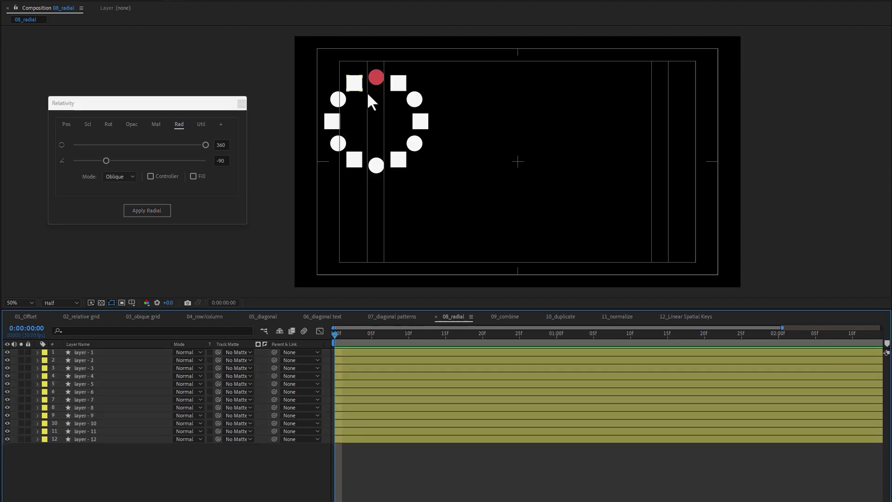
{"action": "left_click", "coordinate": [353, 84]}
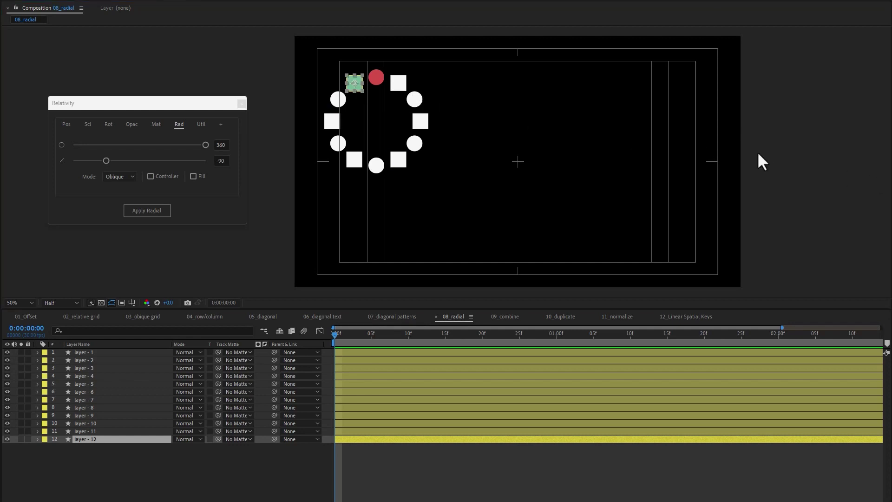
{"action": "key", "text": "apostrophe"}
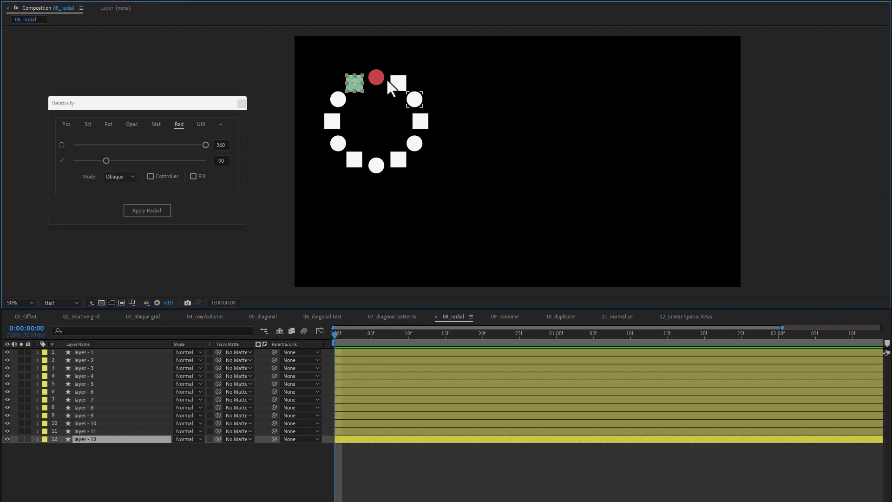
Move layer - 1 to the composition's upper-right area with layer - 12 below it, and reapply the Oblique radial to all twelve layers
{"action": "left_click_drag", "start_coordinate": [376, 77], "coordinate": [695, 115]}
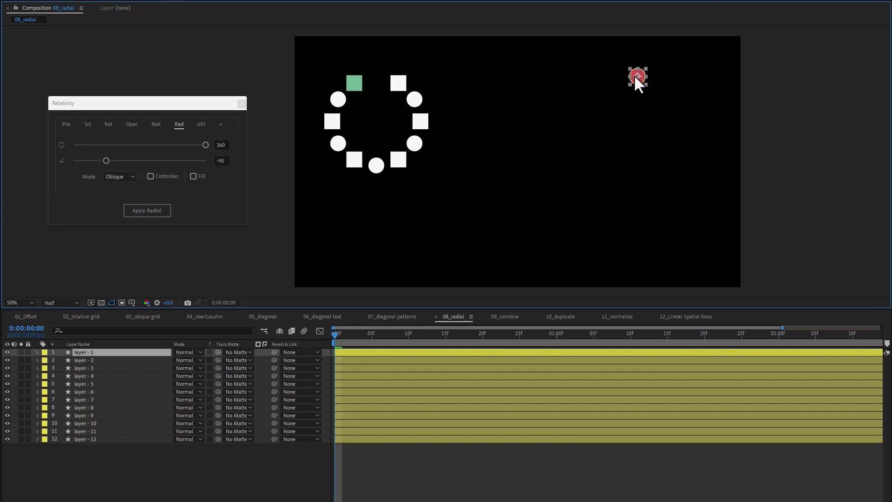
{"action": "left_click_drag", "start_coordinate": [351, 85], "coordinate": [622, 150]}
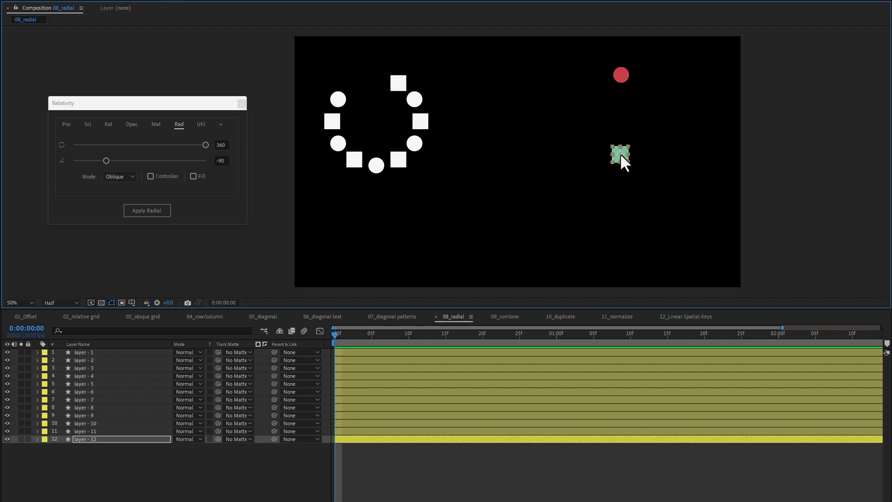
{"action": "left_click_drag", "start_coordinate": [621, 156], "coordinate": [622, 159]}
{"action": "left_click", "coordinate": [125, 352]}
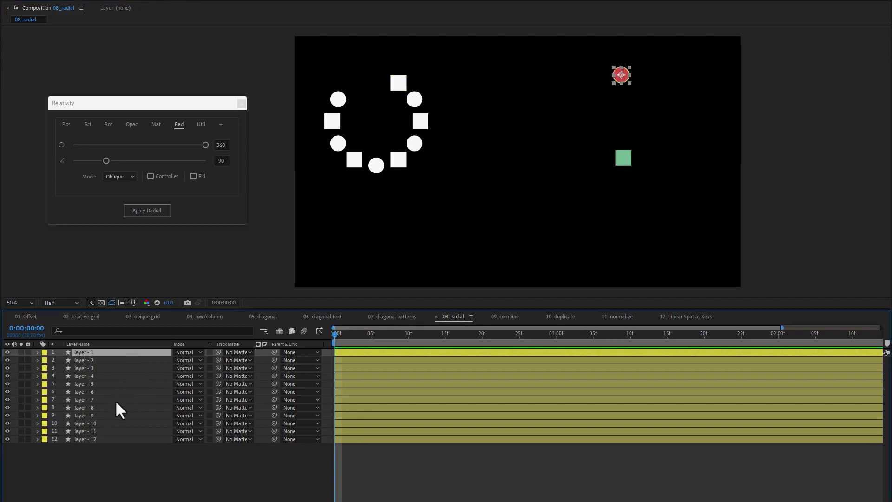
{"action": "left_click", "coordinate": [96, 439], "text": "shift"}
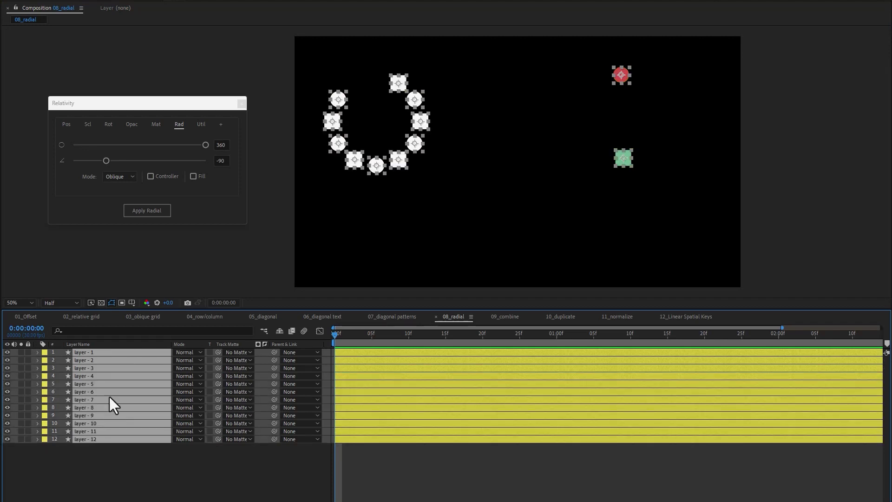
{"action": "left_click", "coordinate": [162, 211]}
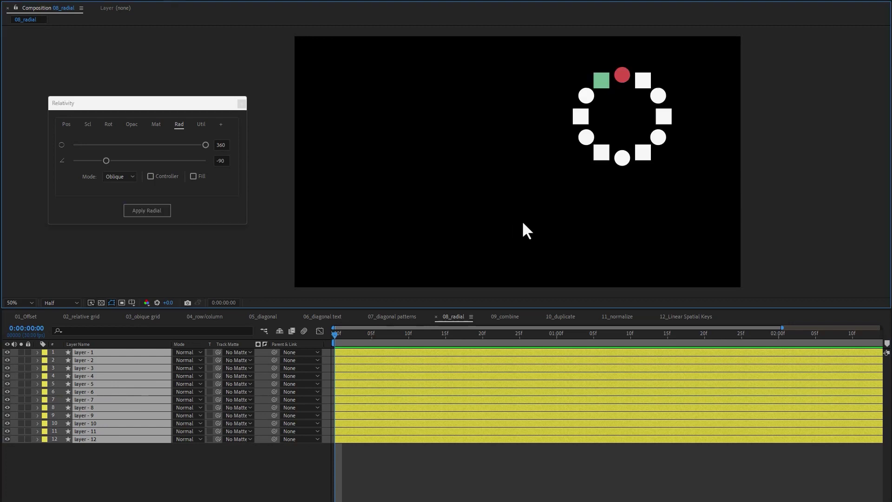
{"action": "left_click", "coordinate": [523, 223]}
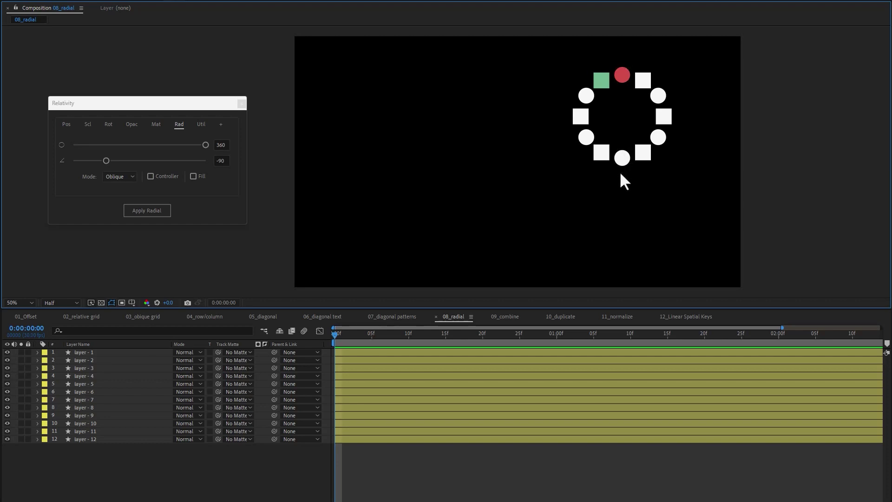
Switch the radial mode to Relative, move layer - 1 above the composition center, and apply the radial to all twelve layers
{"action": "left_click", "coordinate": [128, 177]}
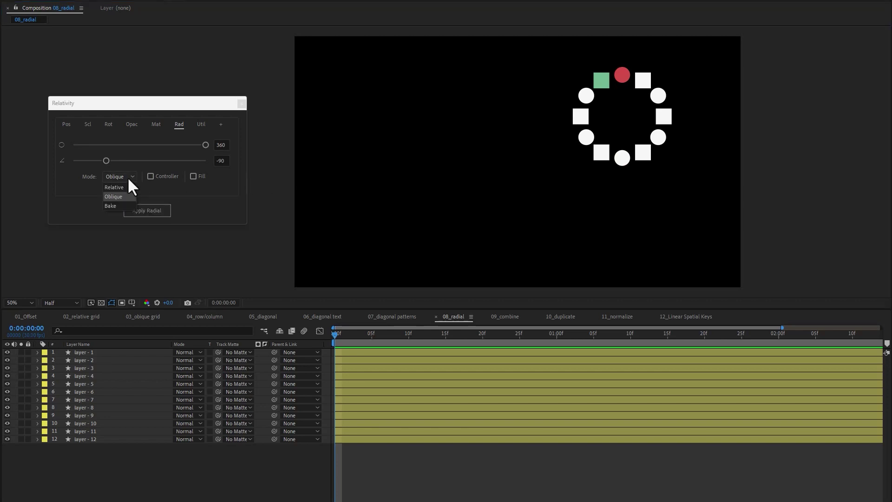
{"action": "left_click", "coordinate": [125, 186]}
{"action": "left_click_drag", "start_coordinate": [616, 79], "coordinate": [569, 96]}
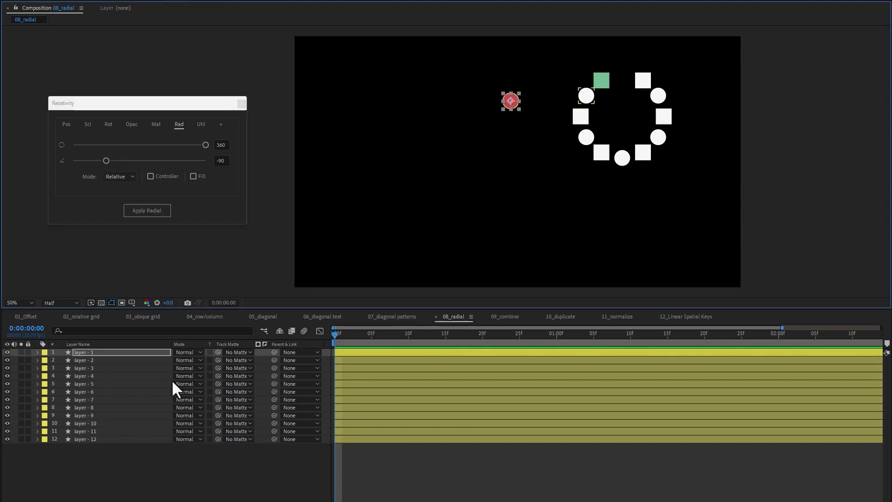
{"action": "left_click", "coordinate": [101, 439], "text": "shift"}
{"action": "left_click", "coordinate": [149, 214]}
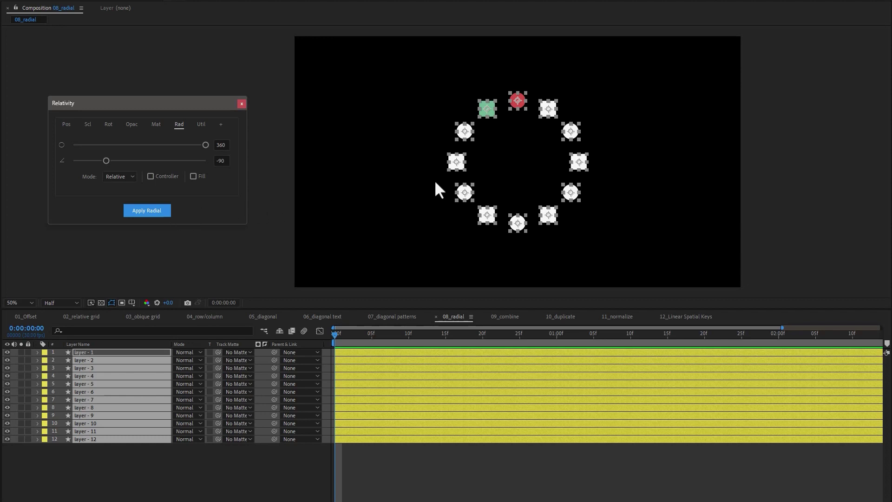
{"action": "left_click", "coordinate": [497, 177]}
Try layer - 1 slightly closer to the composition center and nudge it back up to the circle's radius
{"action": "left_click_drag", "start_coordinate": [517, 103], "coordinate": [521, 133]}
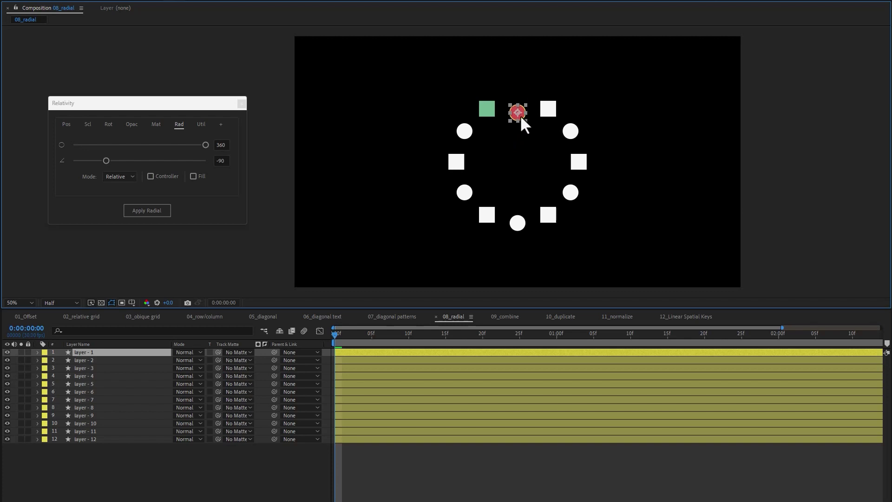
{"action": "left_click_drag", "start_coordinate": [520, 109], "coordinate": [520, 108]}
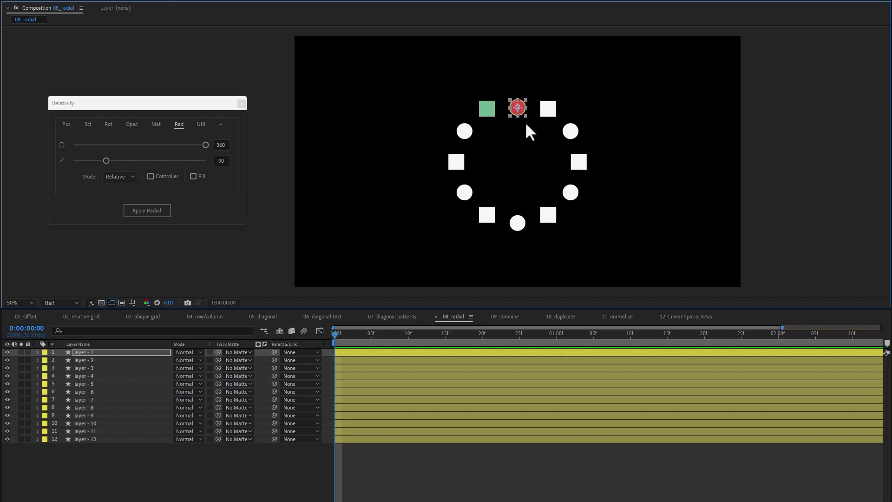
{"action": "key", "text": "shift+Up"}
{"action": "key", "text": "shift+Up"}
{"action": "key", "text": "shift+Up"}
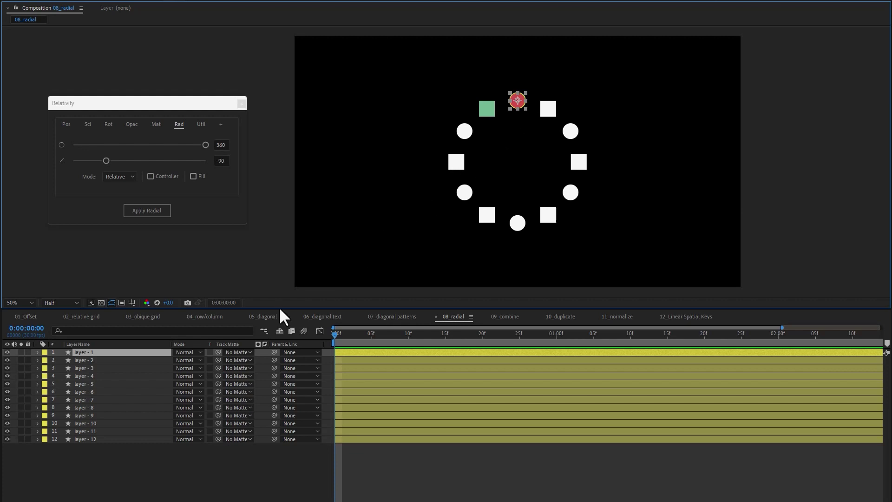
Select all twelve layers and set the radial range to 360
{"action": "left_click", "coordinate": [103, 441], "text": "shift"}
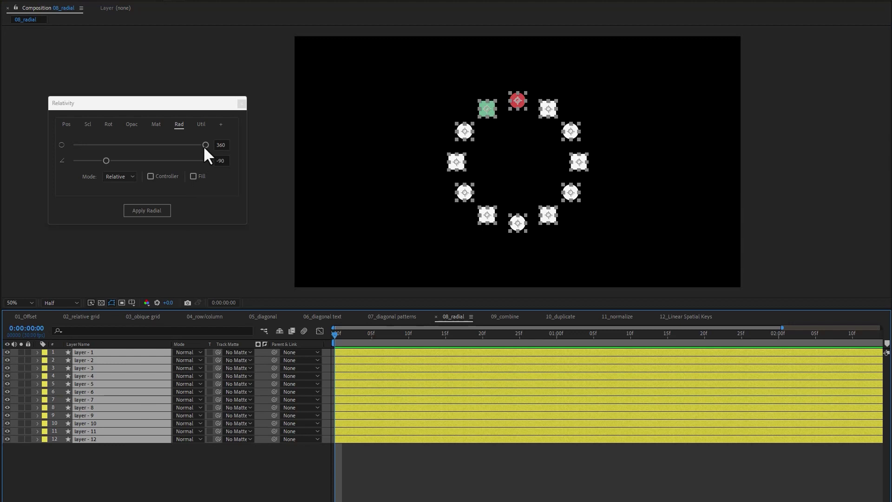
{"action": "mouse_move", "coordinate": [206, 145]}
{"action": "left_mouse_down"}
{"action": "mouse_move", "coordinate": [63, 145]}
{"action": "mouse_move", "coordinate": [213, 146]}
{"action": "left_mouse_up"}
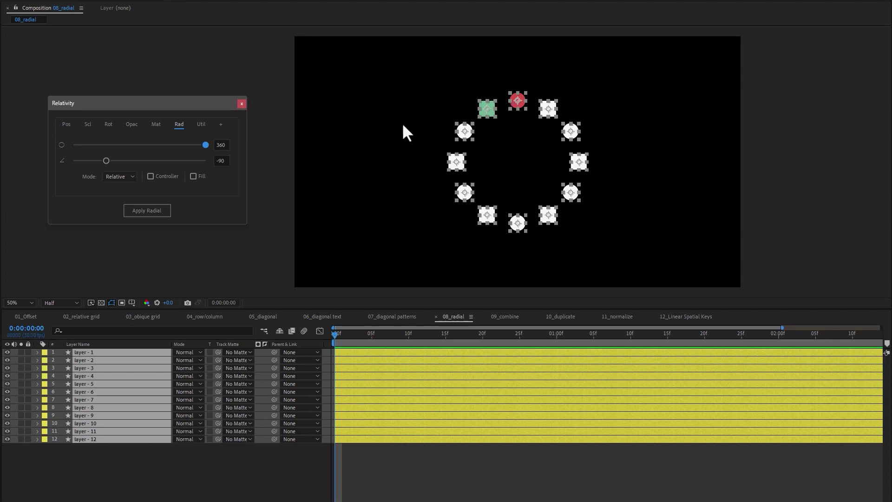
Apply the Relative radial with a Controller to all twelve layers, distributing them Directionally
{"action": "left_click", "coordinate": [150, 176]}
{"action": "left_click", "coordinate": [149, 212]}
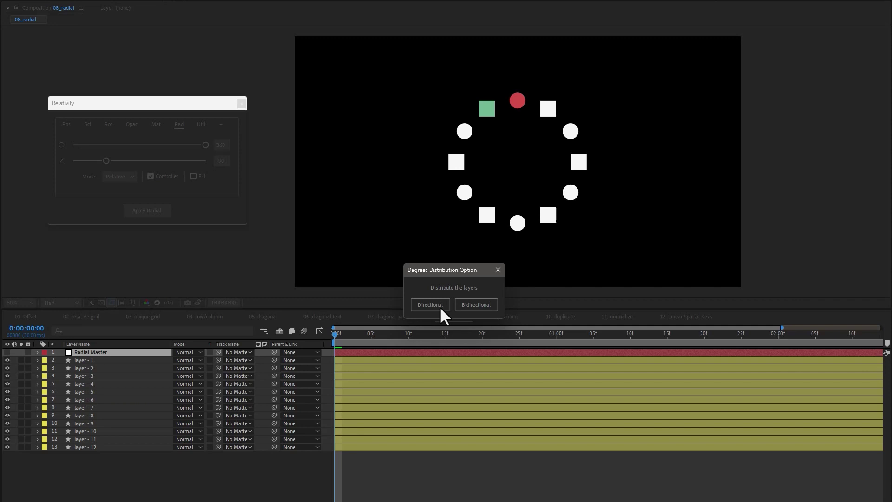
{"action": "left_click", "coordinate": [440, 306]}
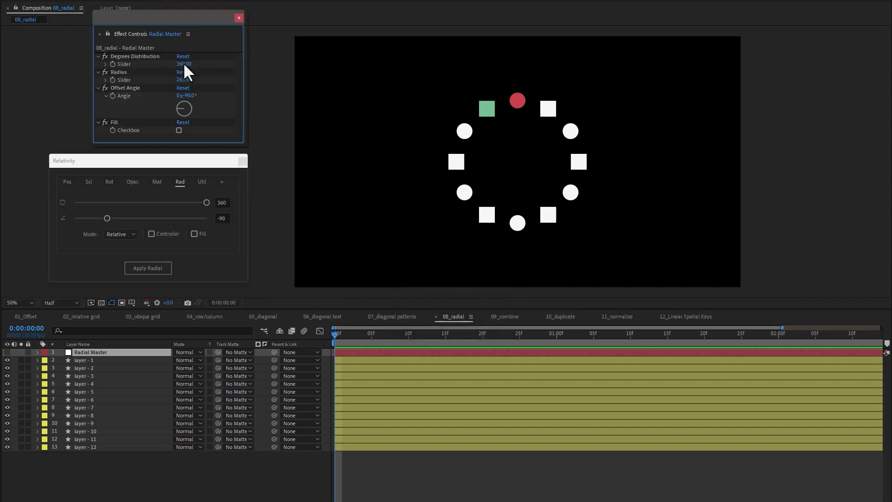
Set the Radial Master's Degrees Distribution to 360, Radius to 327.54 and Offset Angle to 20°
{"action": "left_click_drag", "start_coordinate": [150, 69], "coordinate": [227, 103]}
{"action": "type", "text": "360"}
{"action": "key", "text": "Return"}
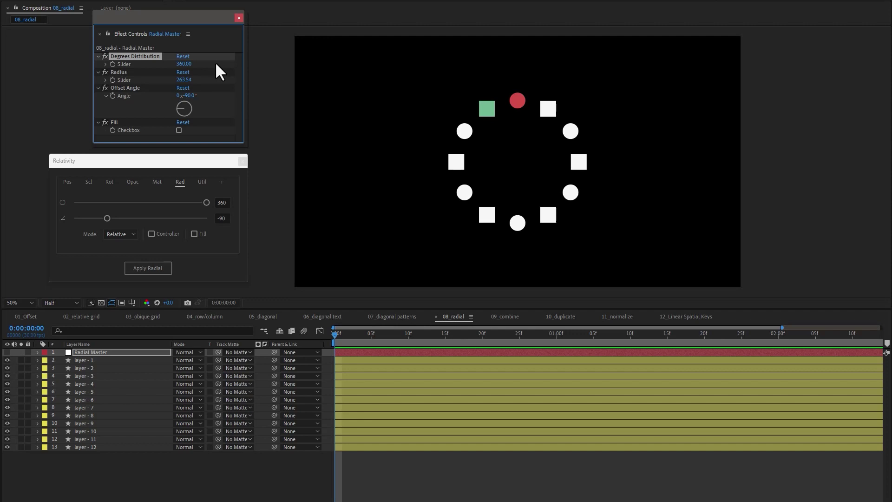
{"action": "left_click_drag", "start_coordinate": [185, 78], "coordinate": [242, 94]}
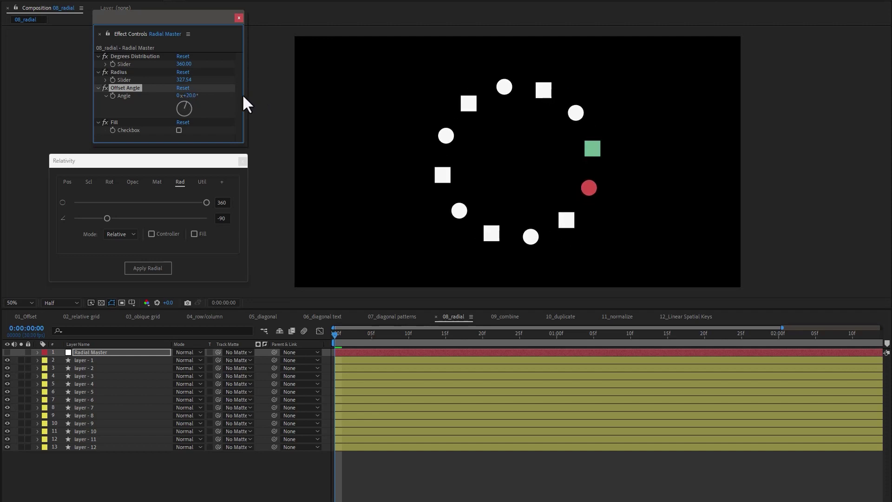
Set the Radial Master's Degrees Distribution to 180 and turn on its Fill option
{"action": "left_click", "coordinate": [185, 66]}
{"action": "type", "text": "180"}
{"action": "key", "text": "Return"}
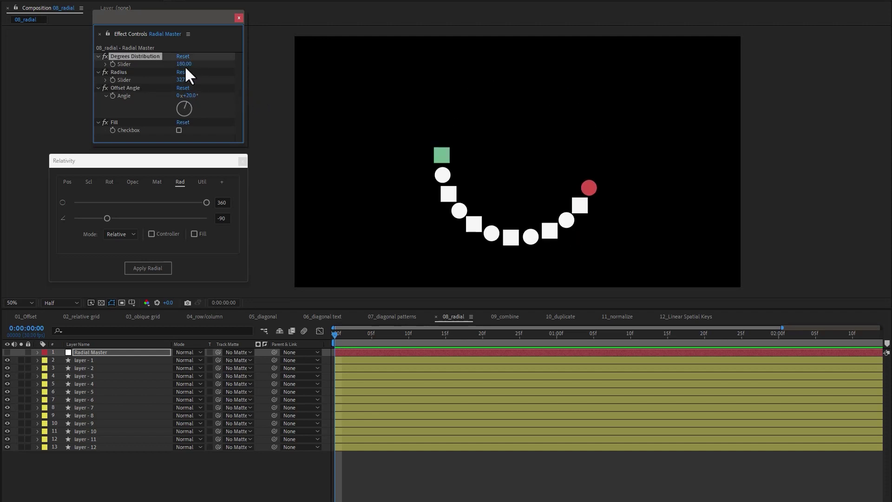
{"action": "left_click", "coordinate": [180, 130]}
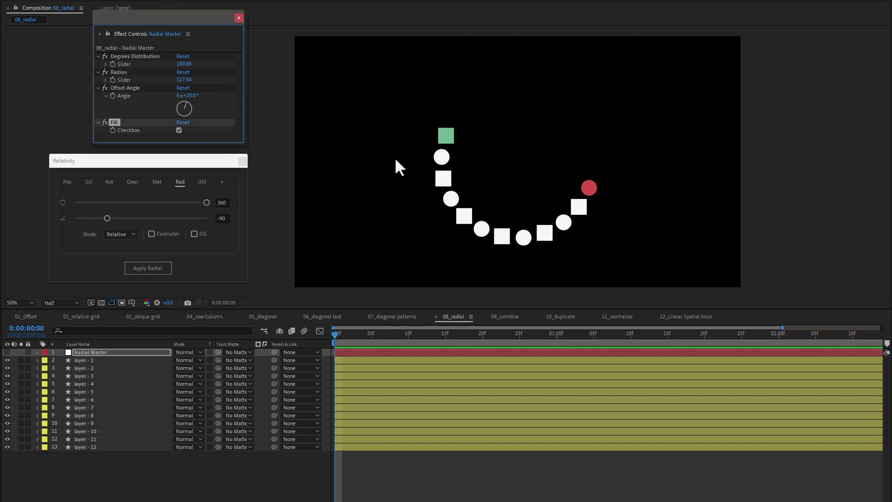
{"action": "left_click", "coordinate": [135, 235]}
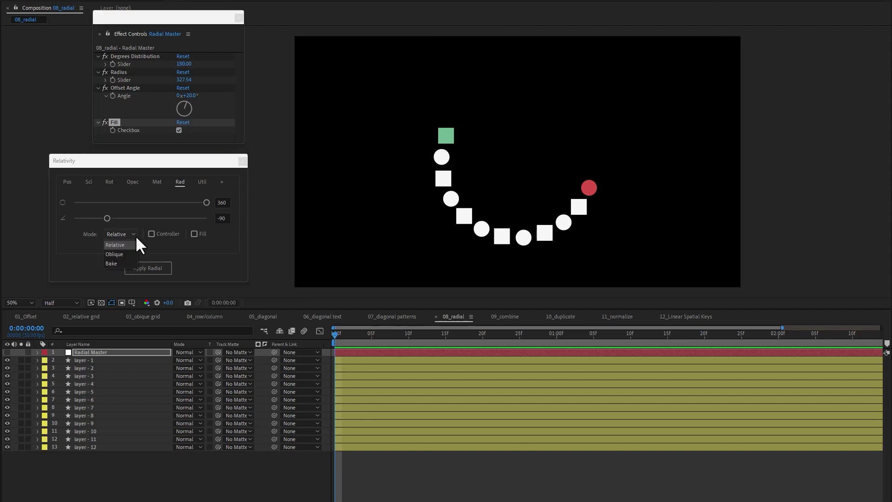
{"action": "left_click", "coordinate": [157, 250]}
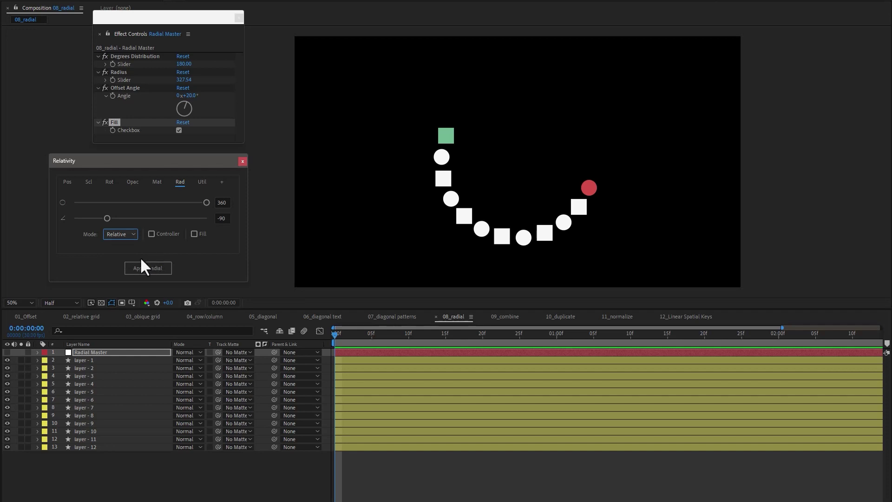
{"action": "left_click", "coordinate": [135, 263]}
Apply the Relative radial with a Controller and Bidirectional distribution to all twelve layers, and adjust the Radial Master's Degrees Distribution
{"action": "left_click", "coordinate": [150, 234]}
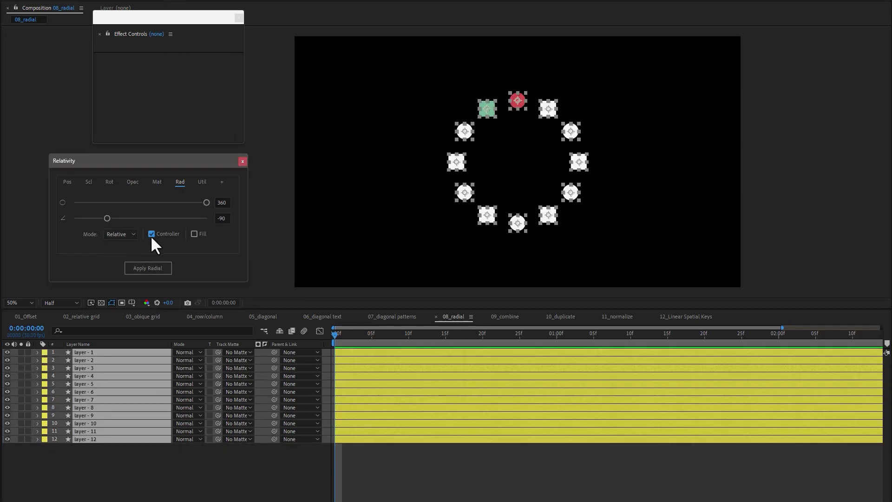
{"action": "left_click", "coordinate": [169, 271]}
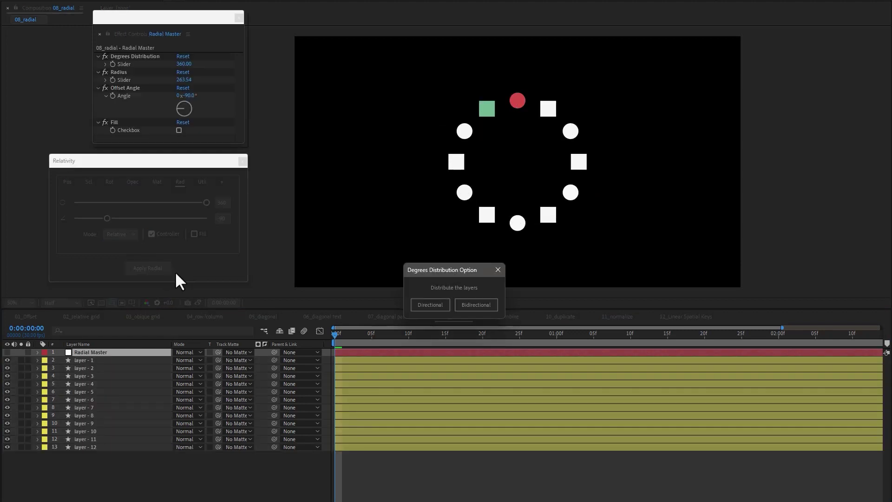
{"action": "left_click", "coordinate": [475, 305]}
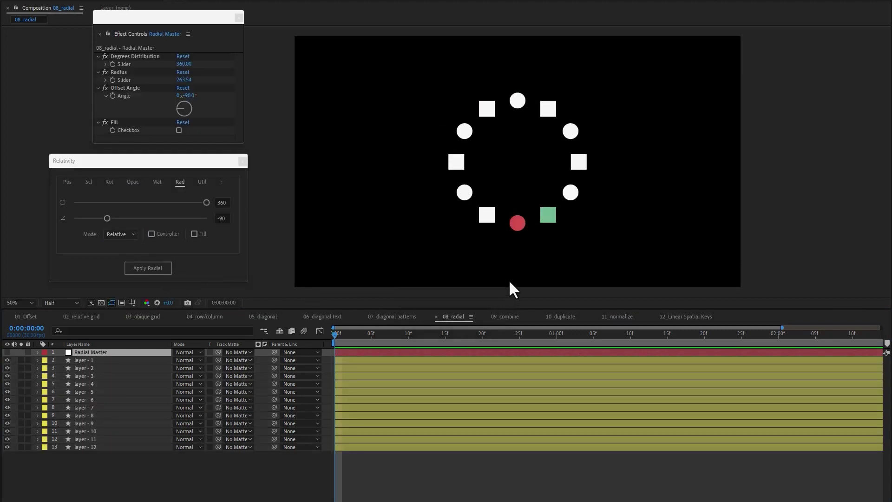
{"action": "left_click_drag", "start_coordinate": [183, 63], "coordinate": [238, 85]}
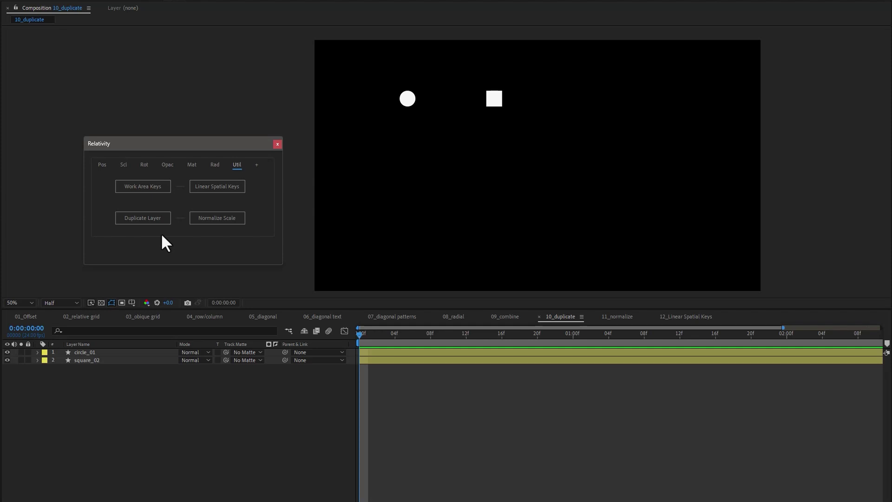
Duplicate circle_01 and square_02 with Relativity's Duplicate Layer utility to a total of 12 layers, and deselect the layers
{"action": "left_click", "coordinate": [94, 353]}
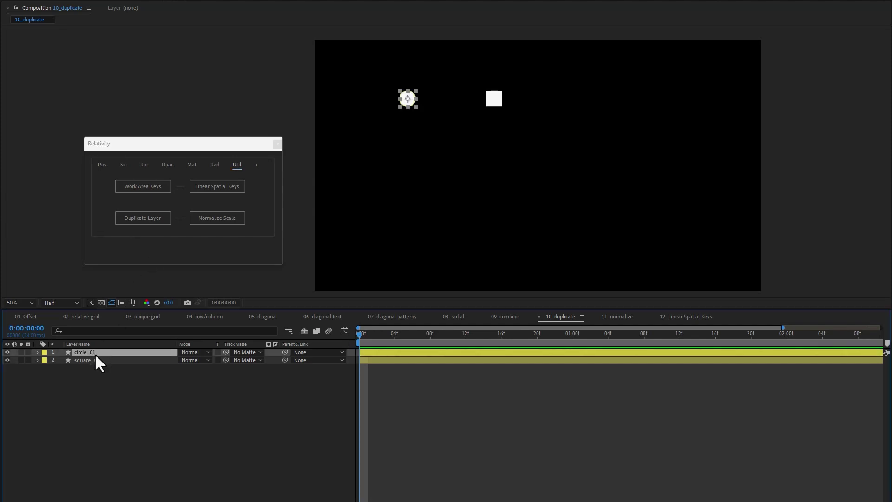
{"action": "left_click", "coordinate": [95, 360], "text": "shift"}
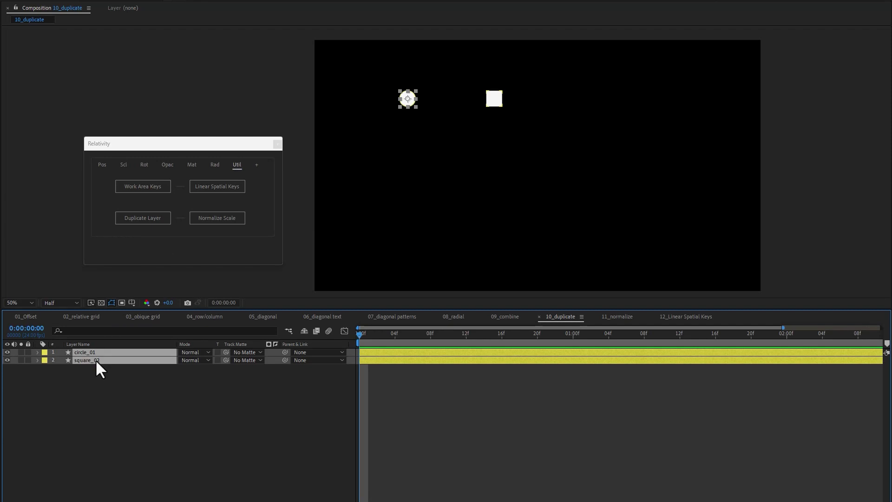
{"action": "left_click", "coordinate": [149, 220]}
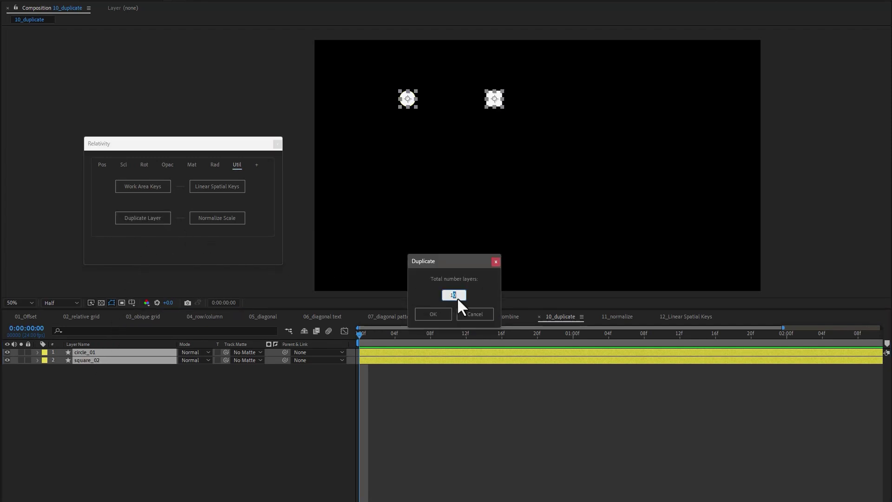
{"action": "type", "text": "12"}
{"action": "left_click", "coordinate": [442, 314]}
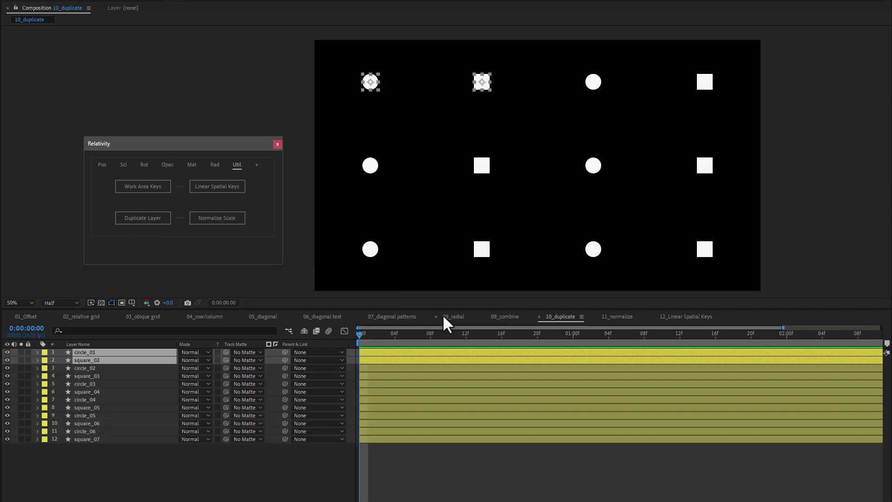
{"action": "left_click", "coordinate": [272, 460]}
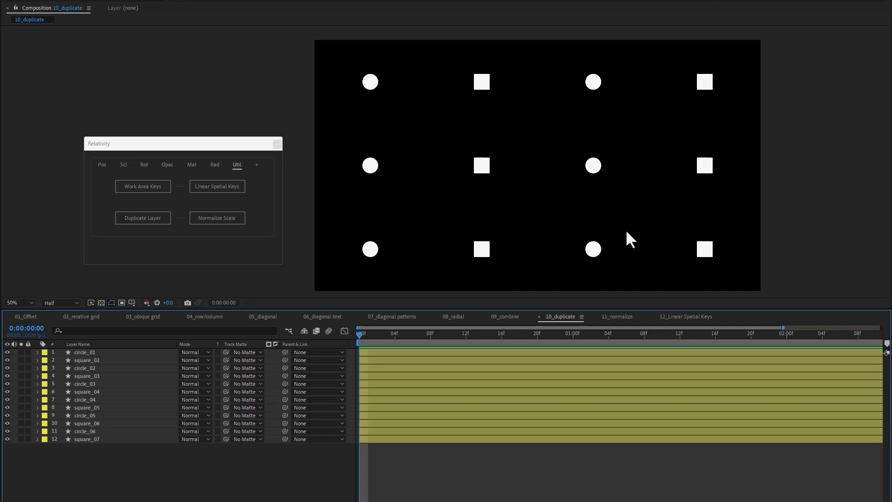
Undo the duplication and duplicate circle_01 and square_02 again to a total of 11 layers
{"action": "key", "text": "ctrl+z"}
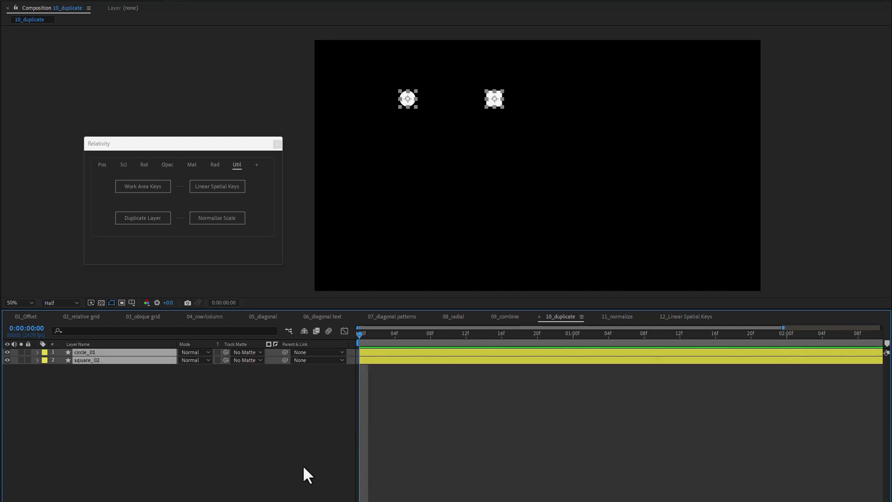
{"action": "left_click", "coordinate": [149, 218]}
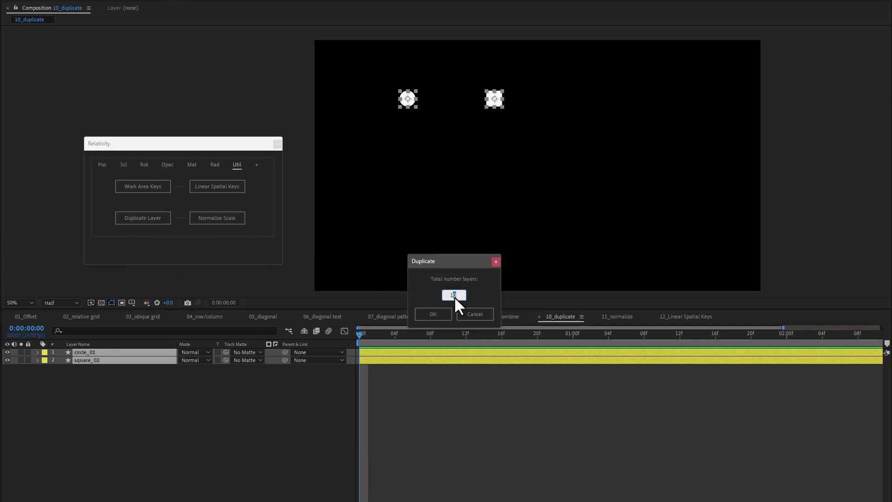
{"action": "left_click", "coordinate": [436, 316]}
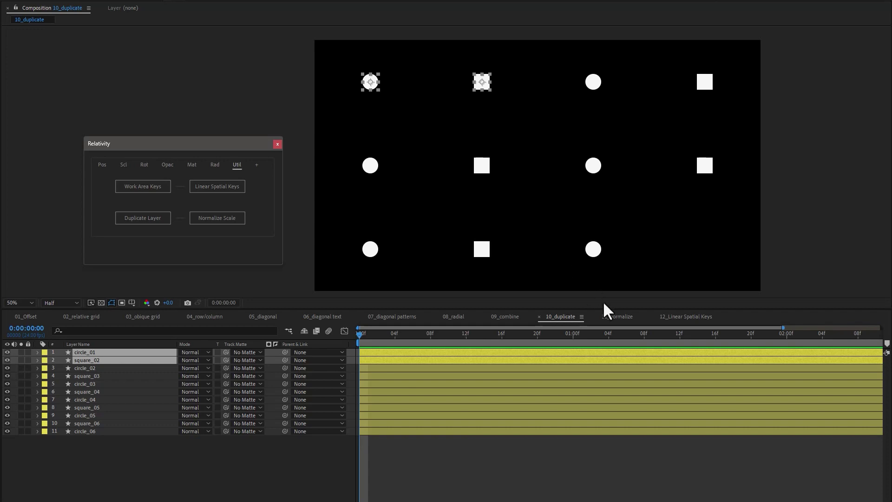
Open the 11_normalize composition containing the icon layers
{"action": "left_click", "coordinate": [616, 317]}
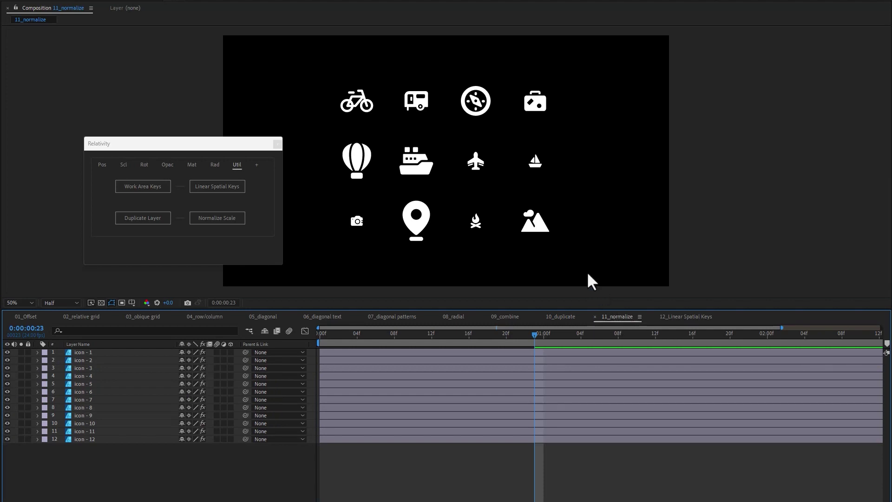
{"action": "left_click_drag", "start_coordinate": [526, 176], "coordinate": [611, 166]}
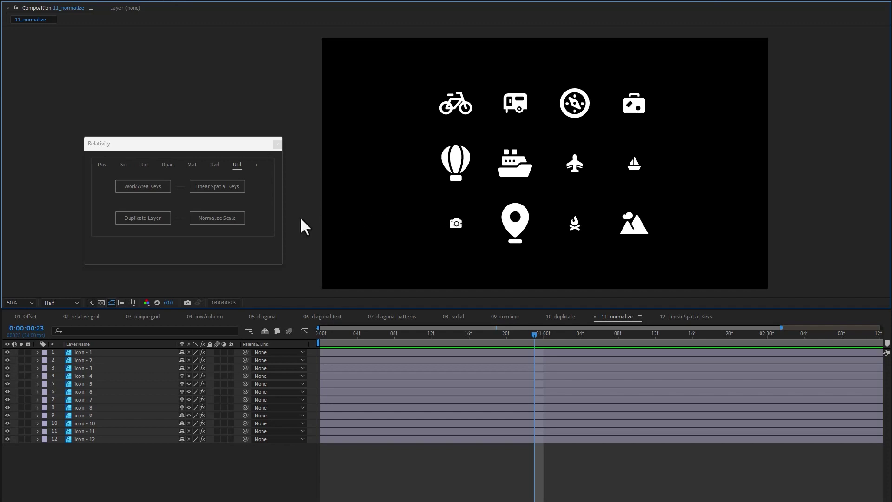
{"action": "left_click", "coordinate": [253, 220]}
Normalize the scale of layers icon - 1 through icon - 12 to 143 pixels based on Width, and deselect them
{"action": "left_click", "coordinate": [107, 352]}
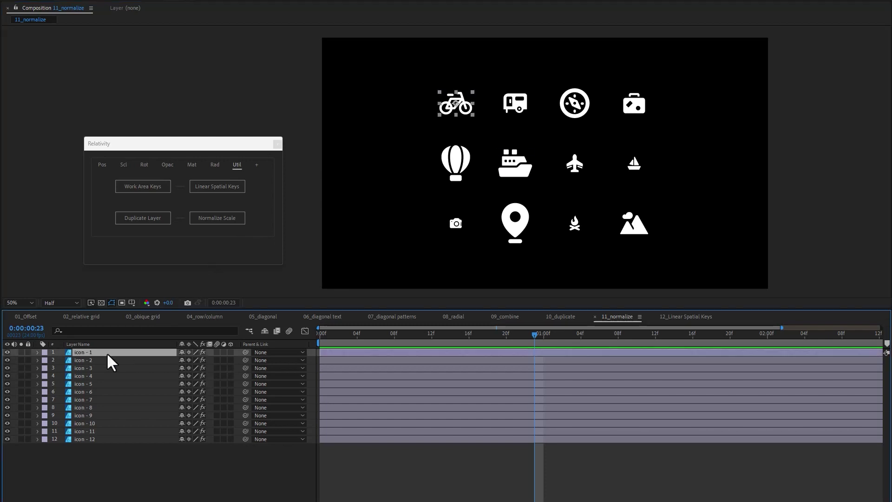
{"action": "left_click", "coordinate": [82, 439], "text": "shift"}
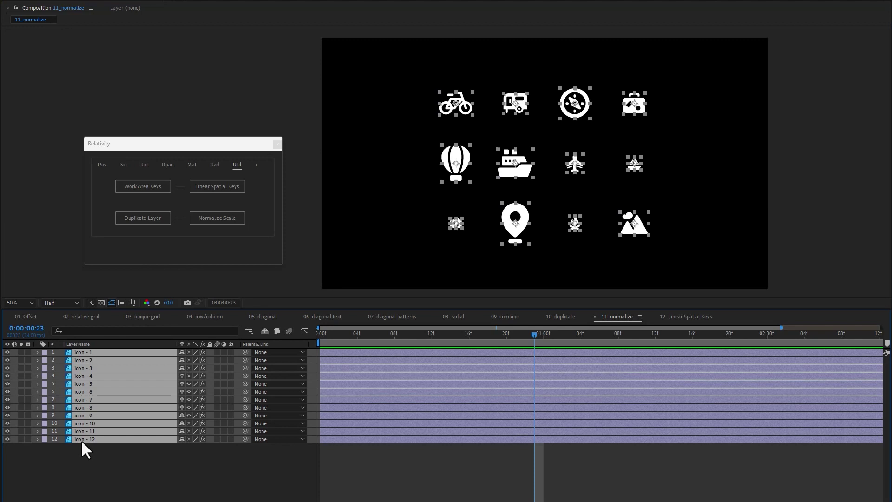
{"action": "left_click", "coordinate": [232, 219]}
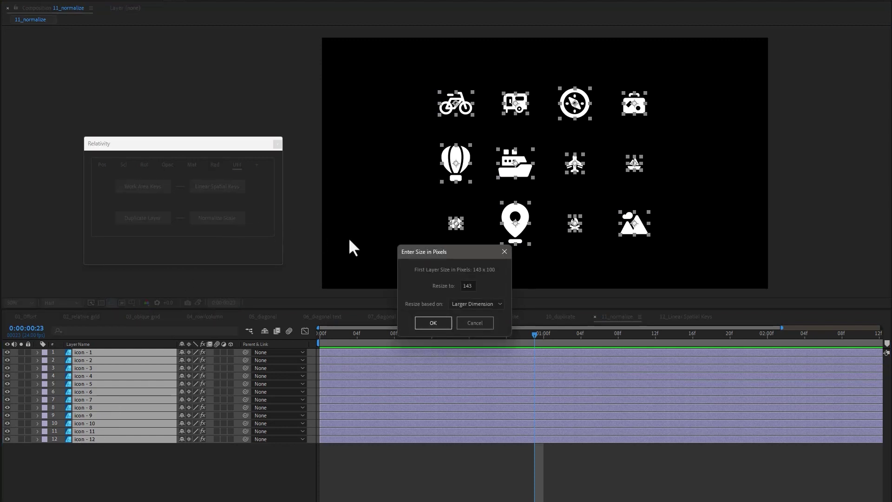
{"action": "left_click_drag", "start_coordinate": [439, 251], "coordinate": [355, 199]}
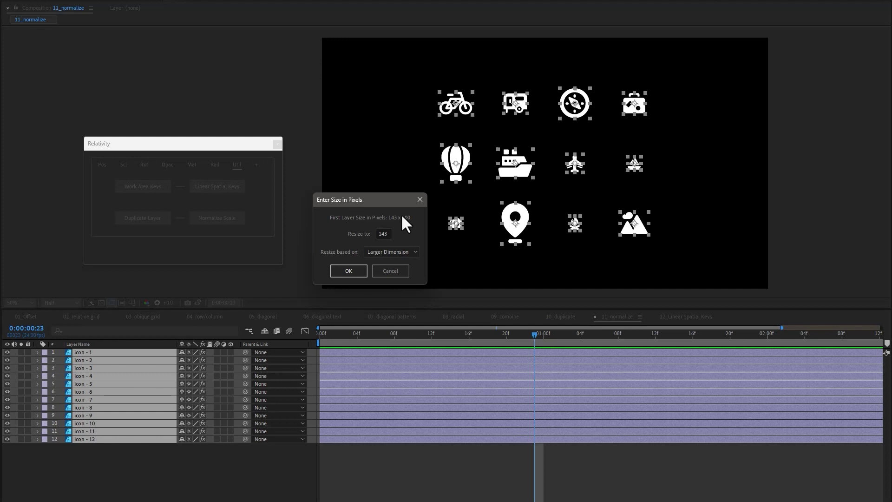
{"action": "left_click", "coordinate": [414, 252]}
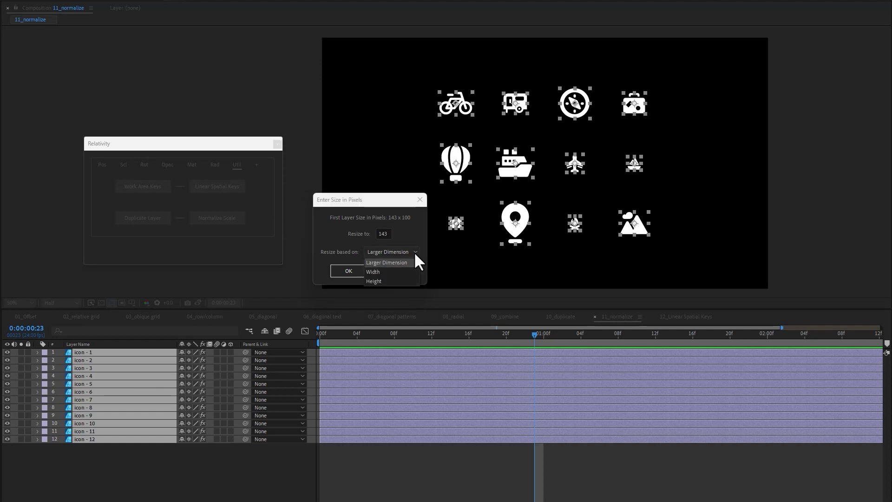
{"action": "left_click", "coordinate": [400, 271]}
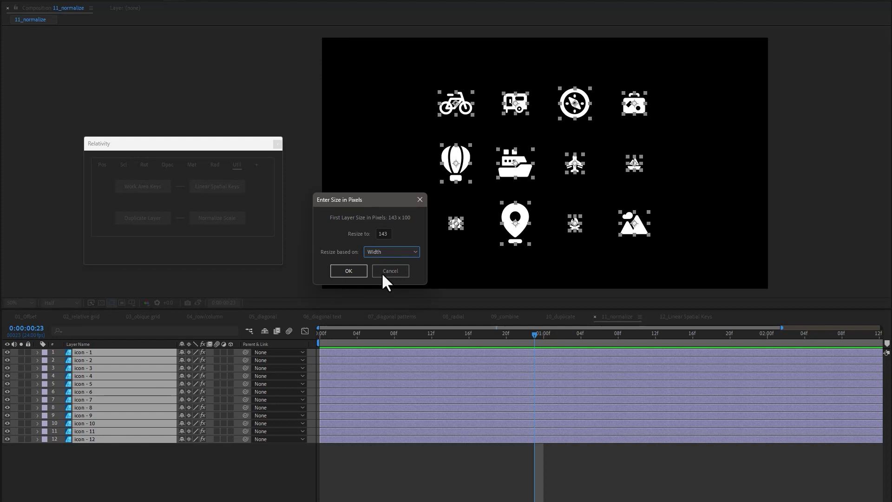
{"action": "left_click", "coordinate": [354, 271]}
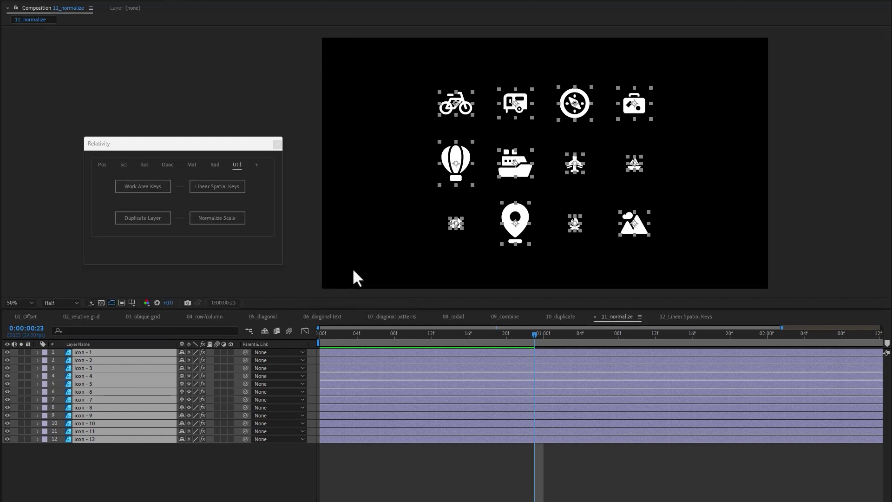
{"action": "left_click", "coordinate": [671, 138]}
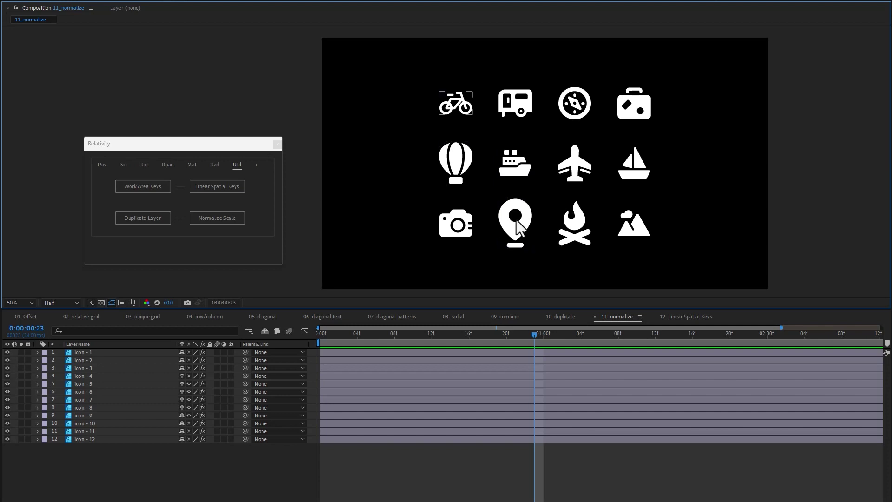
Normalize the scale of all twelve icon layers to 143 pixels based on Larger Dimension, and deselect them
{"action": "left_click", "coordinate": [96, 352]}
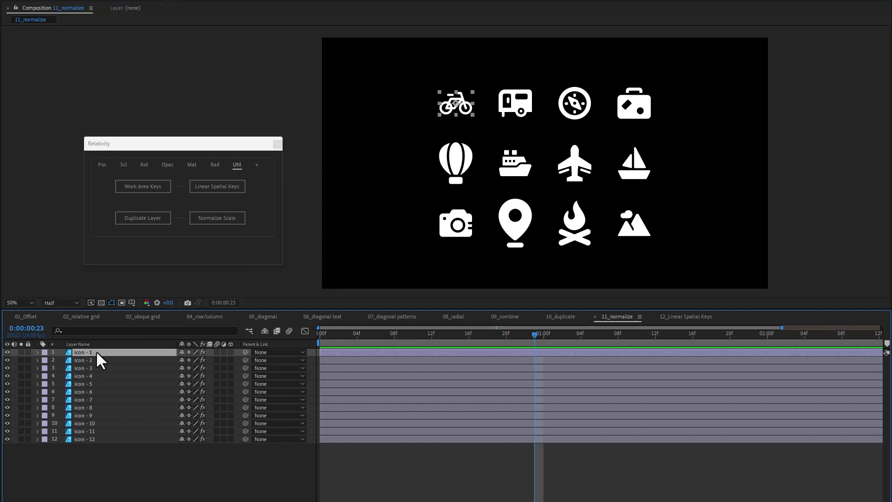
{"action": "left_click", "coordinate": [91, 439], "text": "shift"}
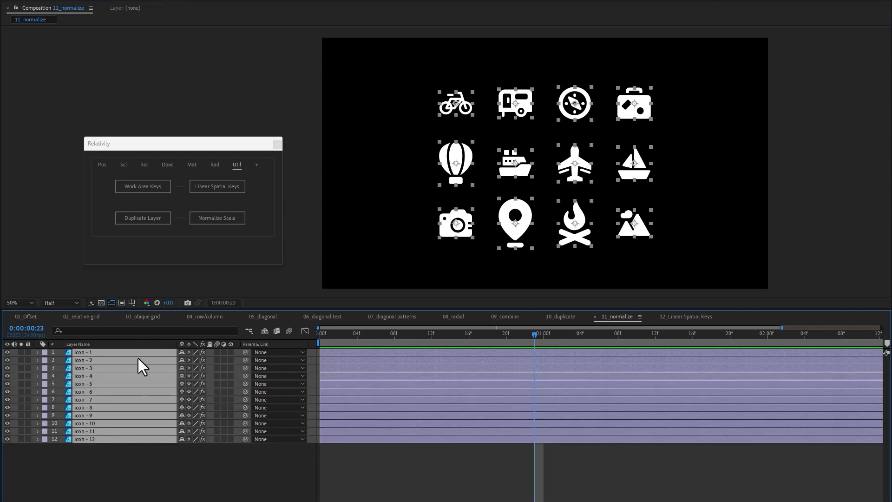
{"action": "left_click", "coordinate": [215, 218]}
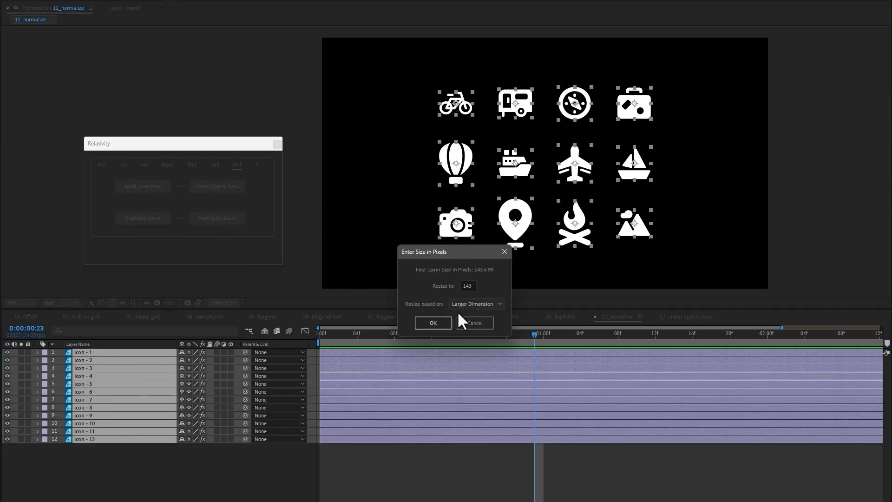
{"action": "left_click", "coordinate": [437, 322]}
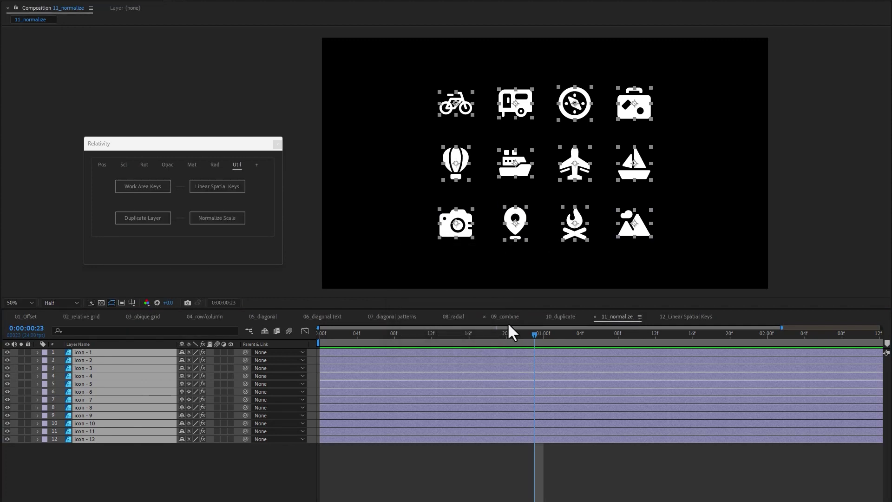
{"action": "left_click", "coordinate": [696, 266]}
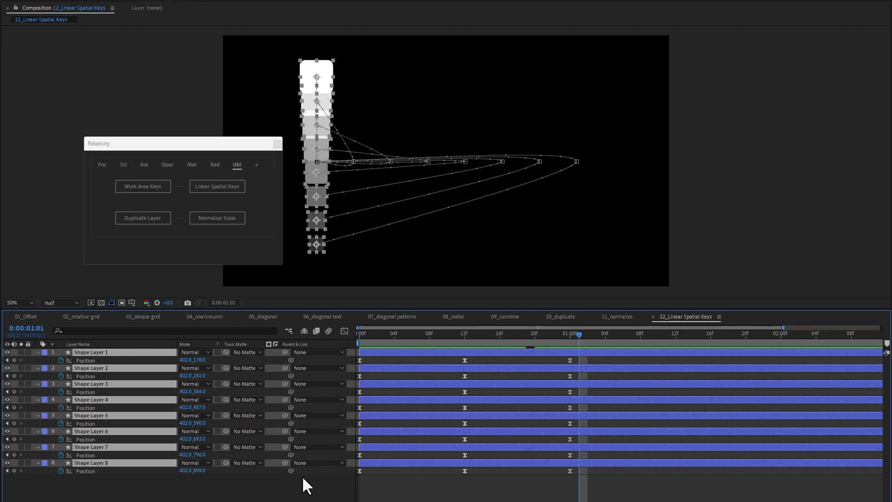
View the shape layers' motion paths at 0:00:00:11 and temporarily select the second and third Position keyframes of Shape Layers 7 and 8
{"action": "left_click_drag", "start_coordinate": [366, 333], "coordinate": [455, 331]}
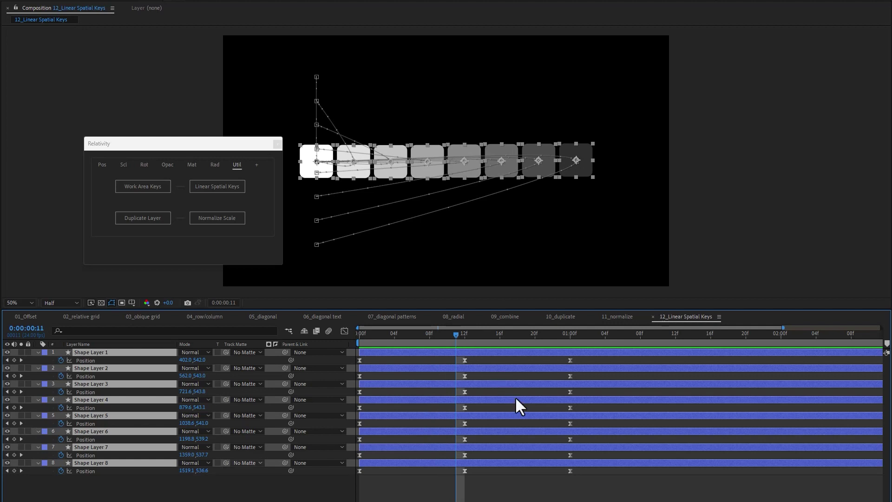
{"action": "left_click_drag", "start_coordinate": [590, 482], "coordinate": [455, 447]}
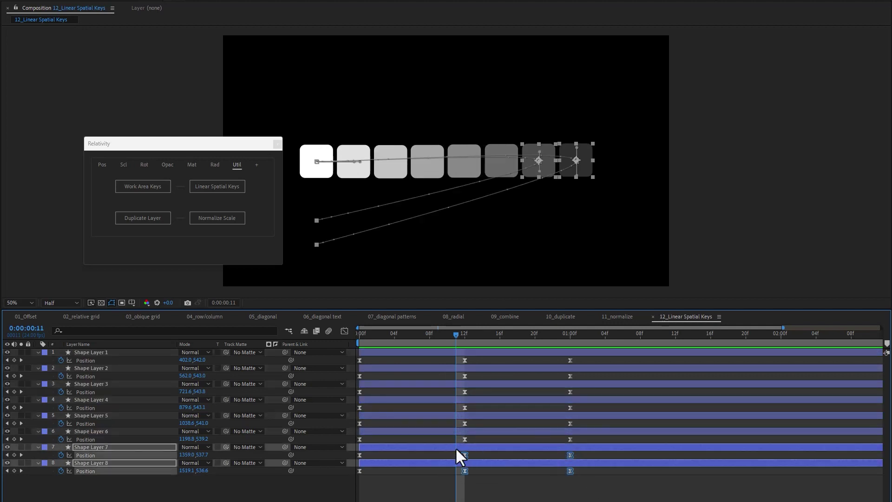
{"action": "left_click", "coordinate": [304, 482]}
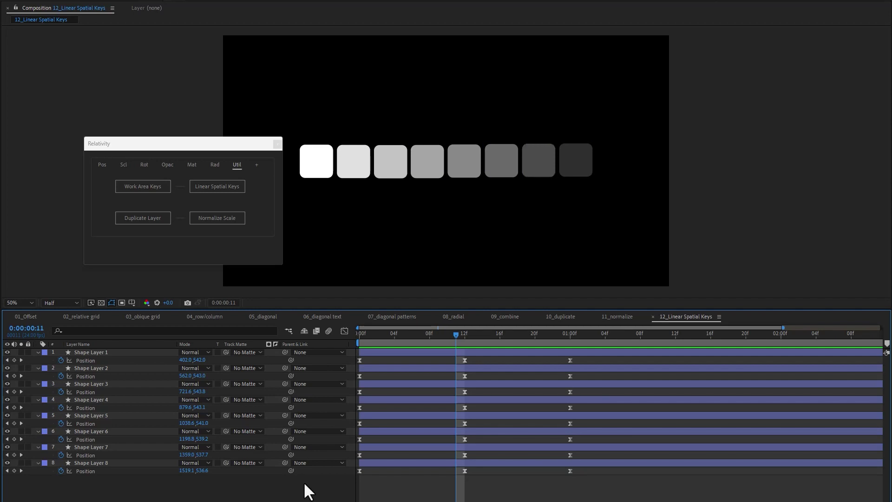
Apply Linear Spatial Keys to all Position keyframes of Shape Layers 1 through 8, preview the motion up to 0:00:00:23, and deselect them
{"action": "left_click", "coordinate": [102, 462]}
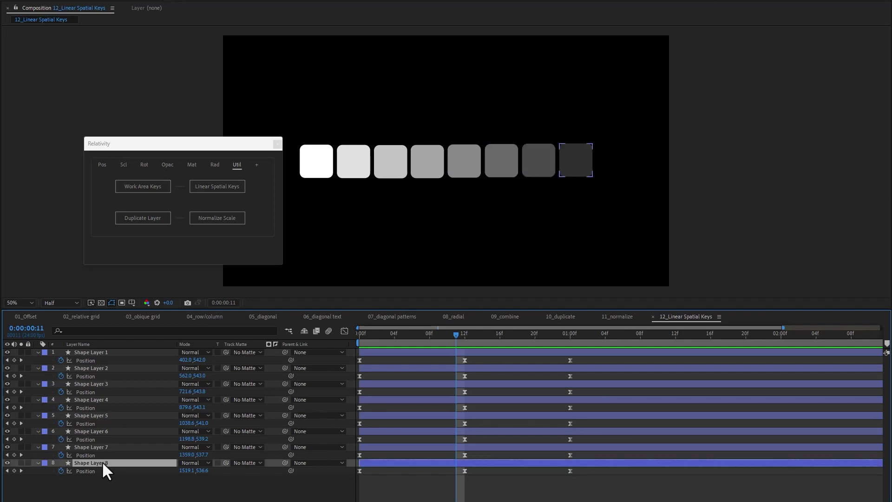
{"action": "left_click", "coordinate": [92, 361], "text": "ctrl"}
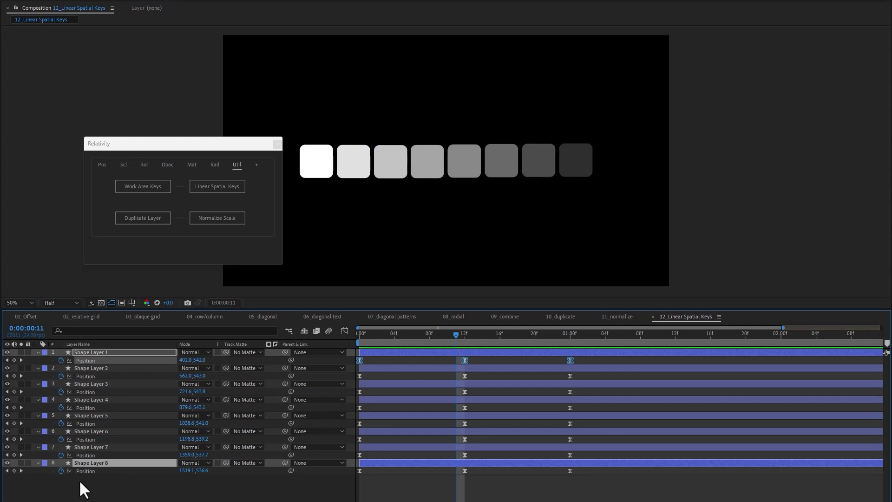
{"action": "left_click_drag", "start_coordinate": [79, 479], "coordinate": [122, 350]}
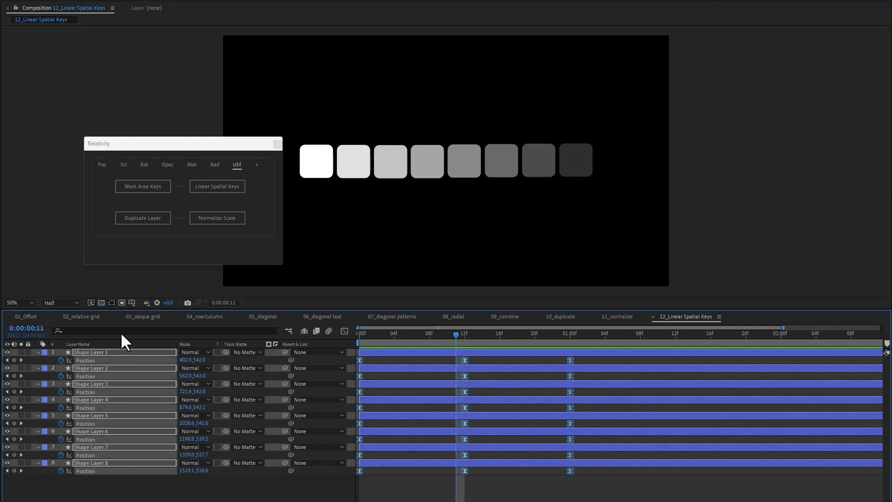
{"action": "left_click", "coordinate": [212, 190]}
{"action": "left_click_drag", "start_coordinate": [371, 336], "coordinate": [558, 345]}
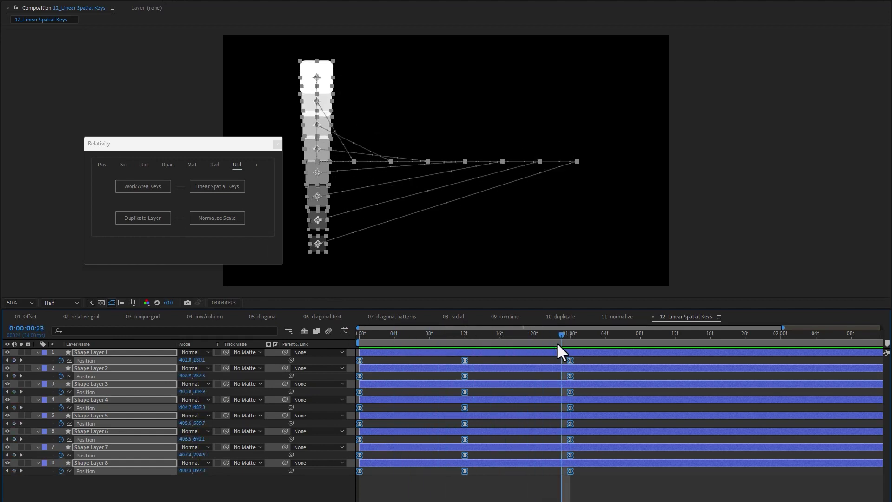
{"action": "left_click", "coordinate": [428, 481]}
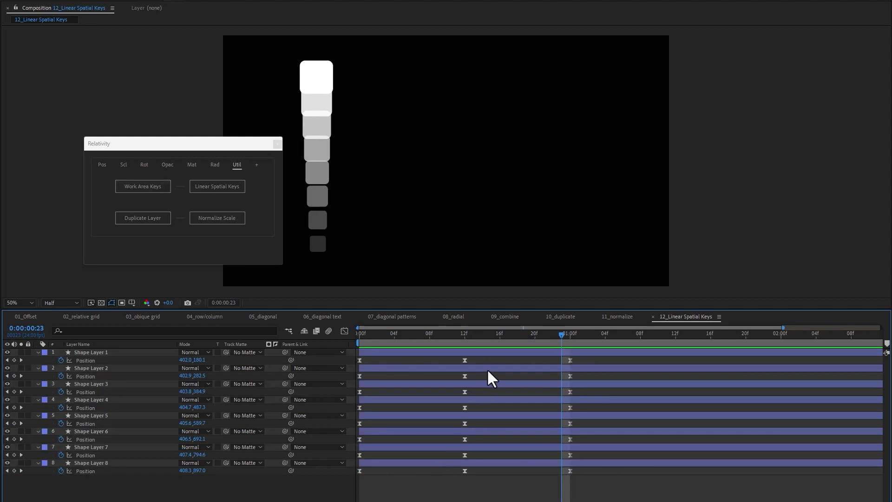
End the work area at 0:00:00:16, select all layers' keyframes inside it with Work Area Keys, and clear the selection
{"action": "left_click_drag", "start_coordinate": [505, 336], "coordinate": [498, 336]}
{"action": "key", "text": "n"}
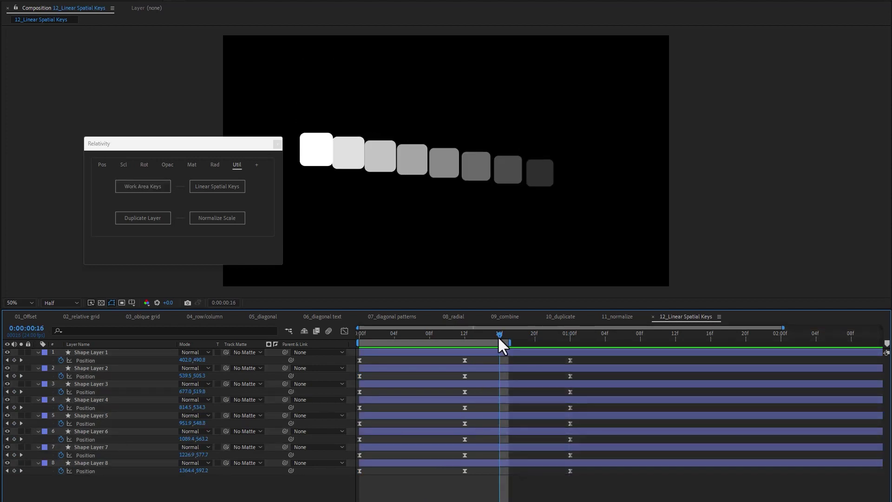
{"action": "left_click", "coordinate": [153, 186]}
{"action": "left_click", "coordinate": [153, 186]}
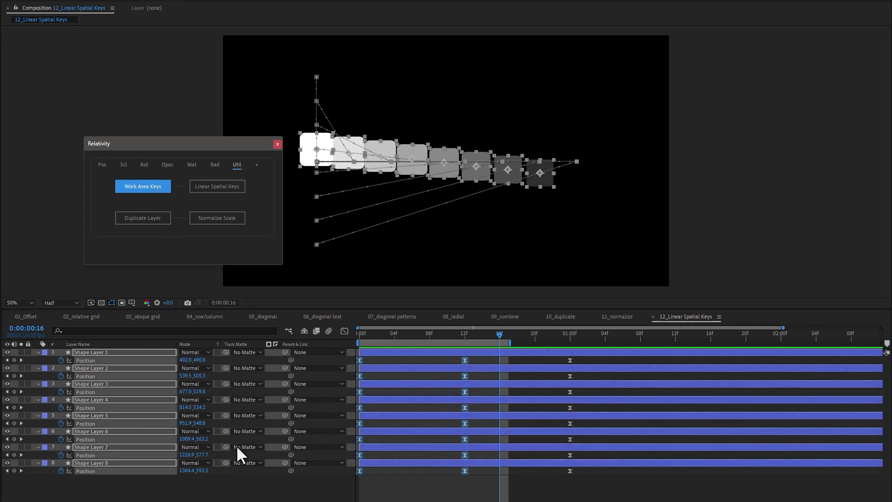
{"action": "left_click", "coordinate": [253, 496]}
Use Work Area Keys to select only the keyframes of Shape Layers 6, 7 and 8 inside the work area
{"action": "left_click", "coordinate": [105, 461]}
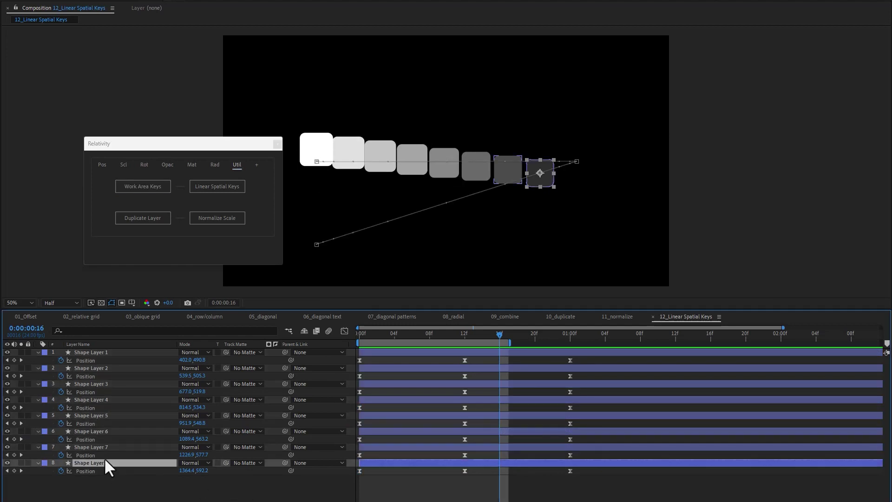
{"action": "left_click", "coordinate": [102, 447], "text": "shift"}
{"action": "left_click", "coordinate": [102, 432], "text": "shift"}
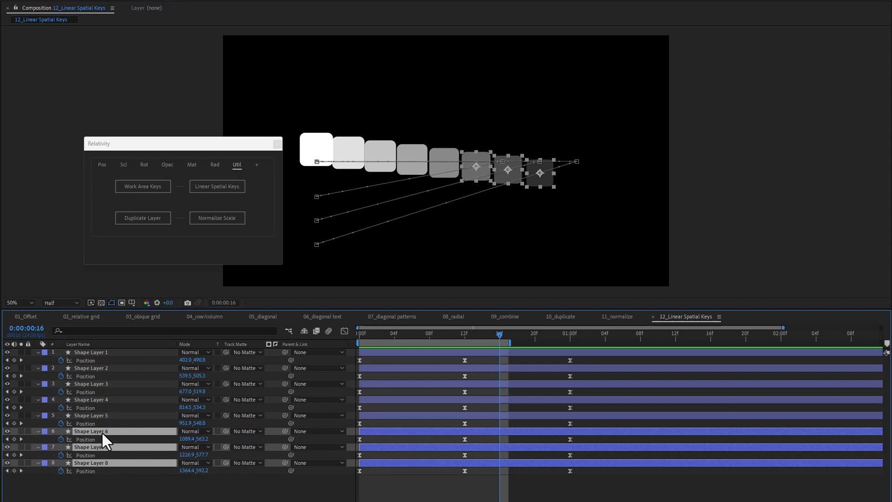
{"action": "left_click", "coordinate": [157, 189]}
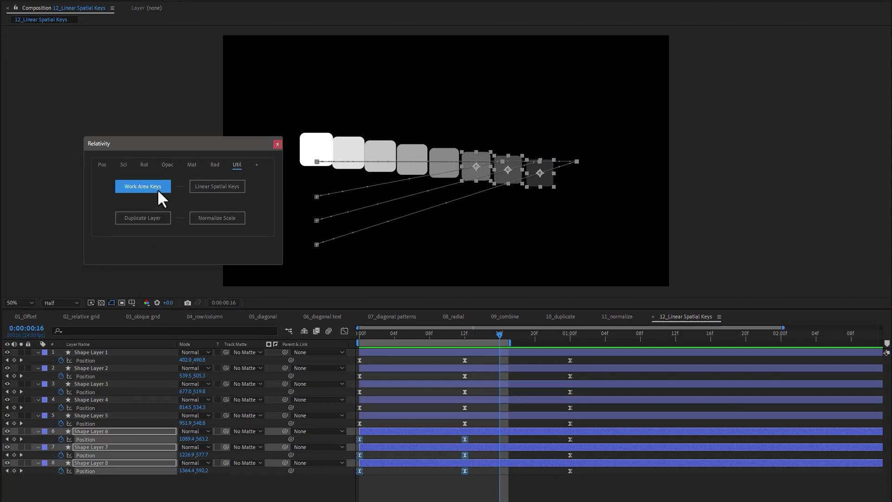
Set the Arc ease of the selected Position keyframes on Shape Layers 6 to 8 to 78%
{"action": "left_click_drag", "start_coordinate": [167, 227], "coordinate": [595, 199]}
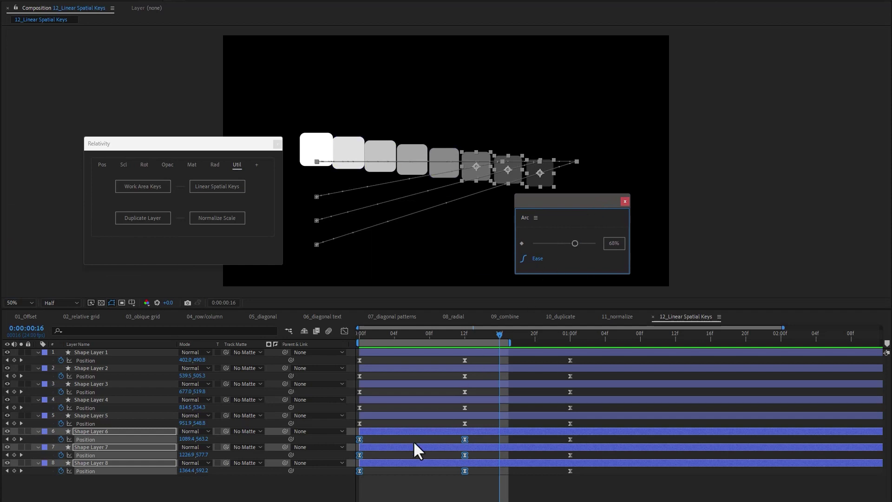
{"action": "left_click_drag", "start_coordinate": [576, 244], "coordinate": [582, 243]}
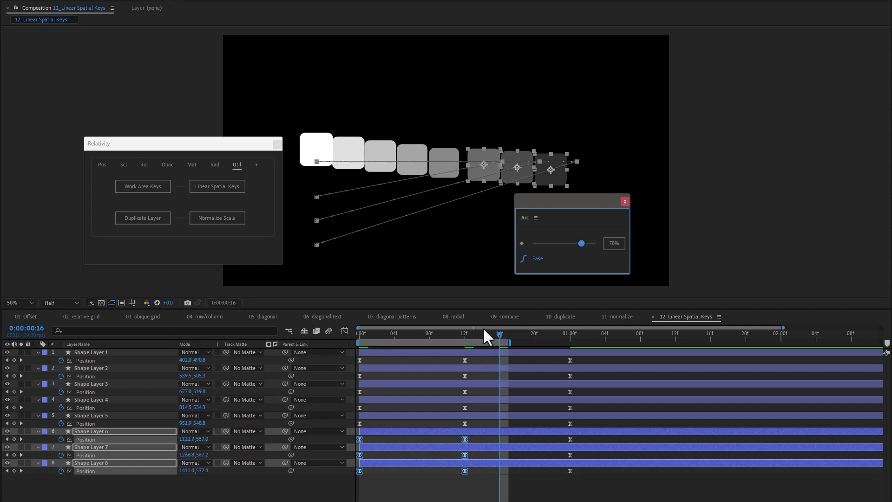
{"action": "left_click_drag", "start_coordinate": [602, 480], "coordinate": [525, 374]}
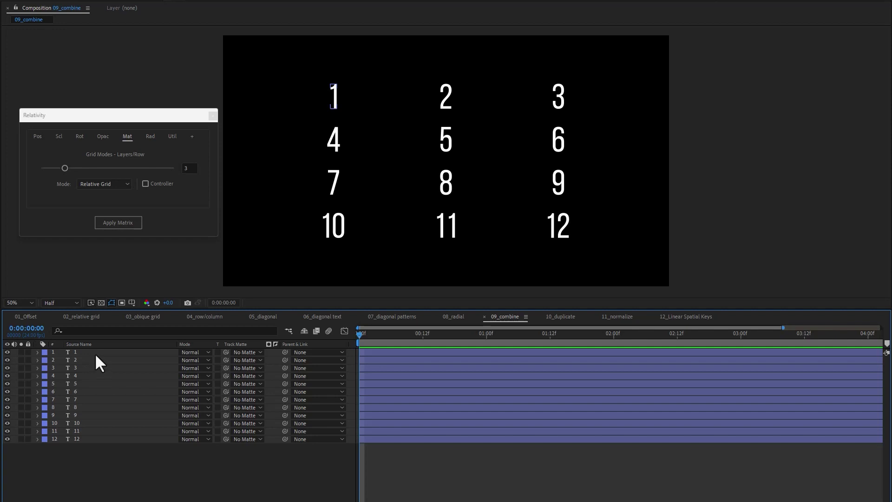
Move text layer 1 farther toward the frame's upper-left corner and apply a Relative Grid matrix with 3 layers per row to all twelve layers
{"action": "left_click", "coordinate": [94, 352]}
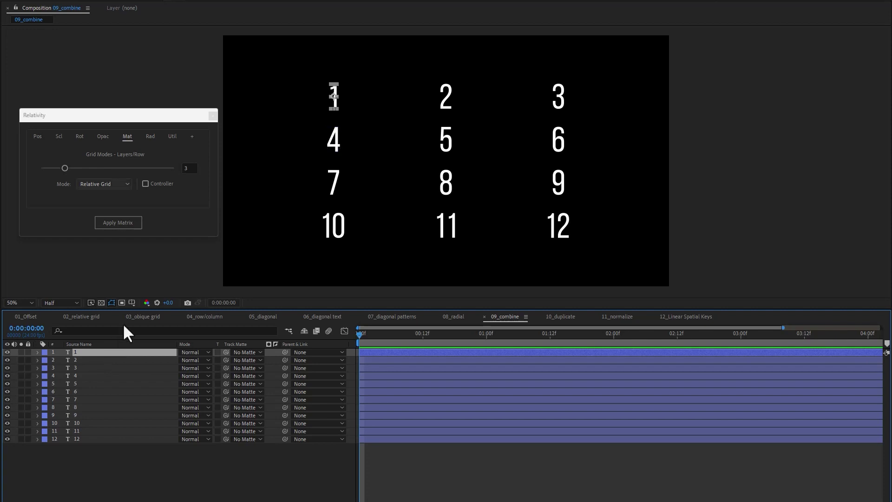
{"action": "left_click_drag", "start_coordinate": [336, 105], "coordinate": [347, 96]}
{"action": "mouse_move", "coordinate": [285, 95]}
{"action": "left_mouse_down"}
{"action": "mouse_move", "coordinate": [290, 118]}
{"action": "mouse_move", "coordinate": [288, 99]}
{"action": "left_mouse_up"}
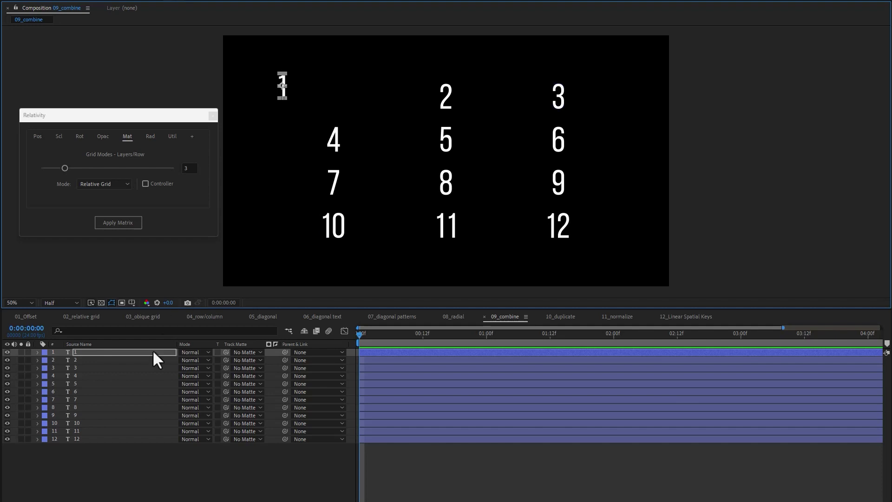
{"action": "key", "text": "ctrl+a"}
{"action": "left_click", "coordinate": [108, 222]}
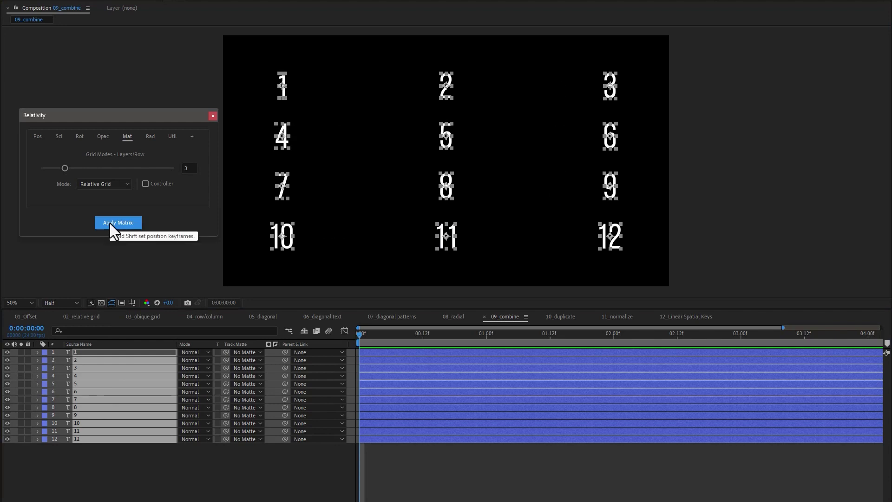
{"action": "left_click", "coordinate": [216, 462]}
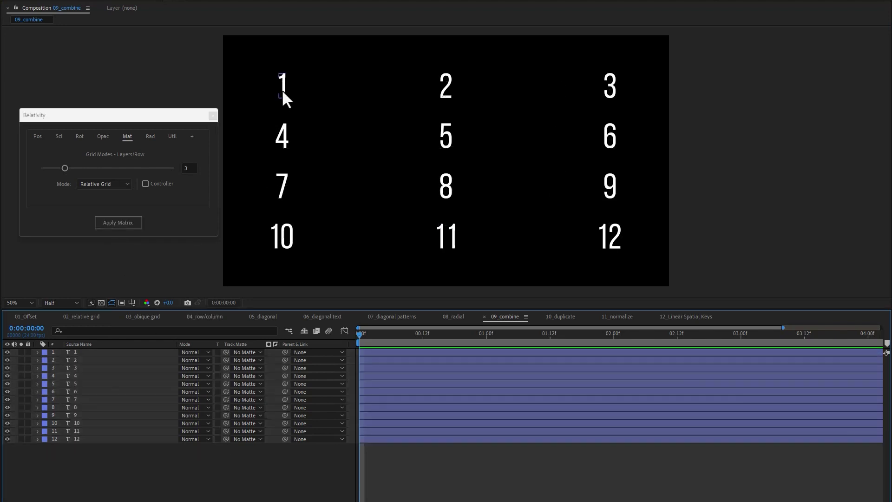
Move text layer 1 beside the 3 in the upper-right corner and reapply the Relative Grid to all twelve layers
{"action": "left_click_drag", "start_coordinate": [282, 92], "coordinate": [587, 113]}
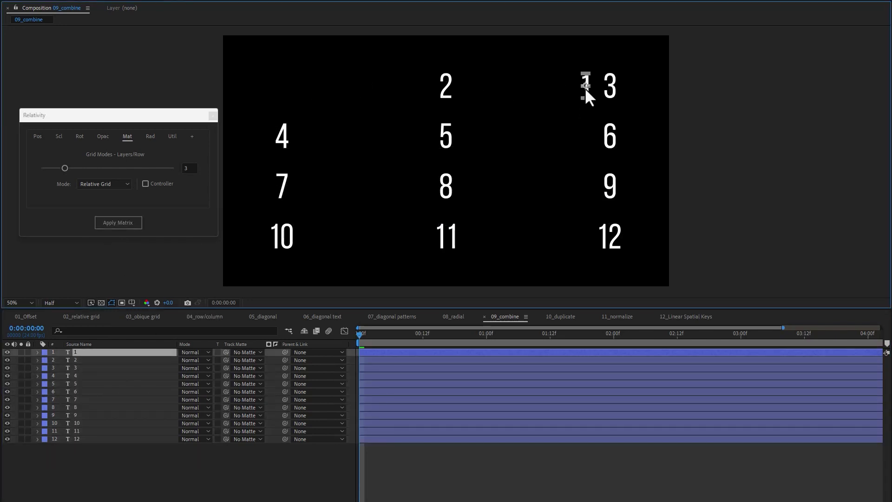
{"action": "left_click", "coordinate": [86, 439], "text": "shift"}
{"action": "left_click", "coordinate": [117, 223]}
{"action": "left_click", "coordinate": [117, 224]}
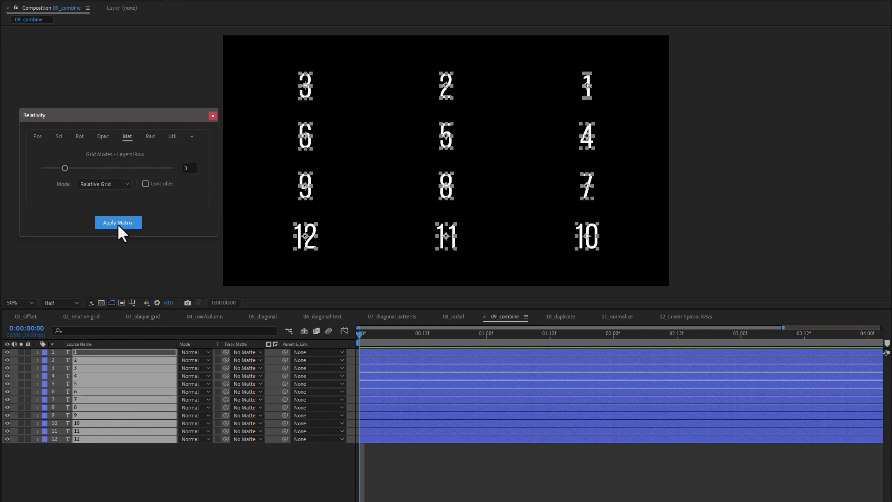
{"action": "left_click", "coordinate": [271, 457]}
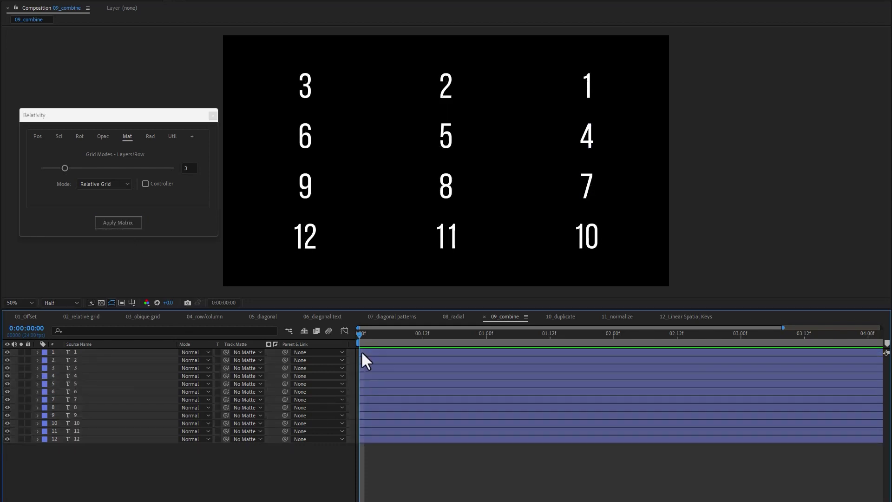
Move text layer 1 beside the 12 in the lower-left corner and rearrange all twelve layers with the Relative Grid
{"action": "left_click_drag", "start_coordinate": [588, 87], "coordinate": [340, 223]}
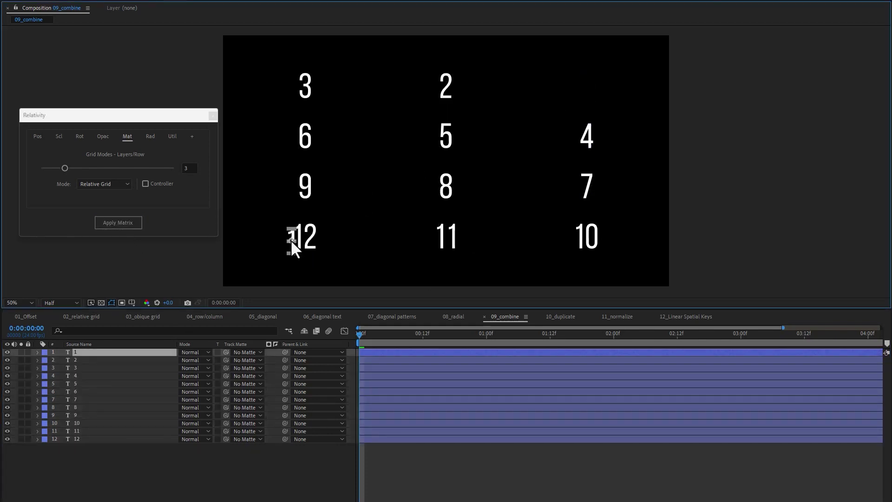
{"action": "left_click", "coordinate": [96, 437], "text": "shift"}
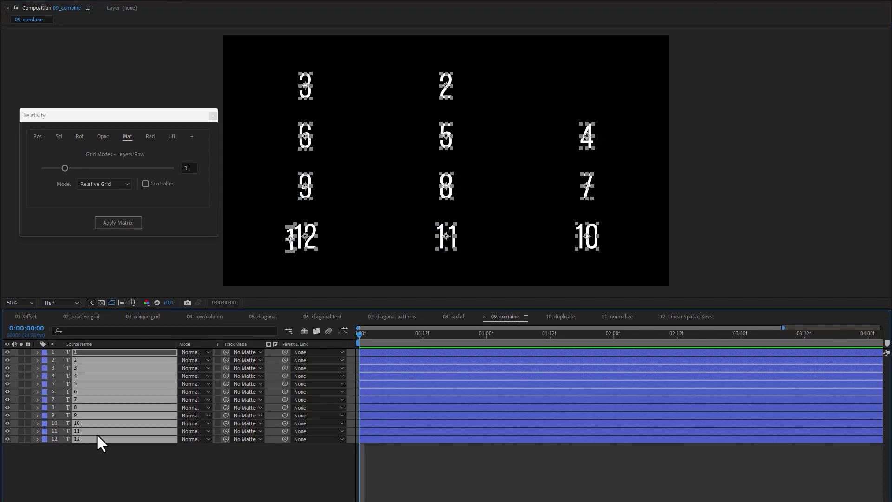
{"action": "left_click", "coordinate": [118, 222]}
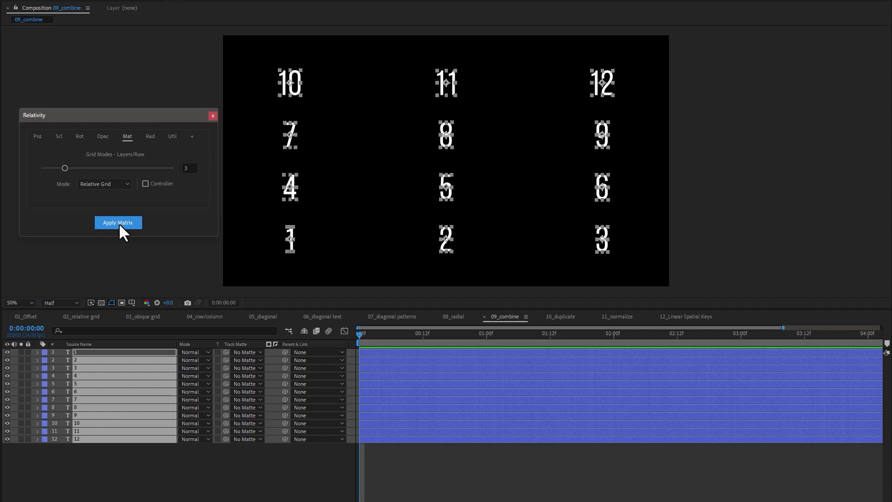
{"action": "left_click", "coordinate": [318, 226]}
Move text layer 1 between the 11 and 8 and apply a Relative radial layout with 360 and -90 degrees to all twelve layers
{"action": "left_click_drag", "start_coordinate": [290, 238], "coordinate": [438, 76]}
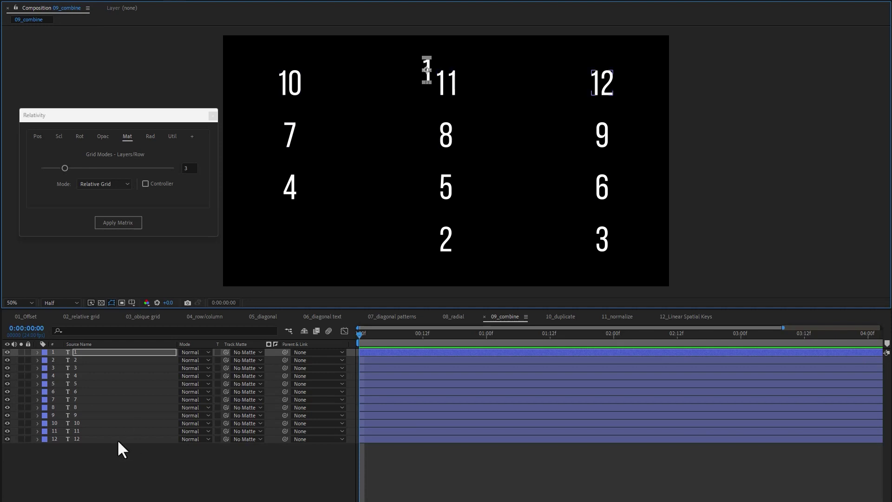
{"action": "key", "text": "ctrl+a"}
{"action": "left_click", "coordinate": [151, 136]}
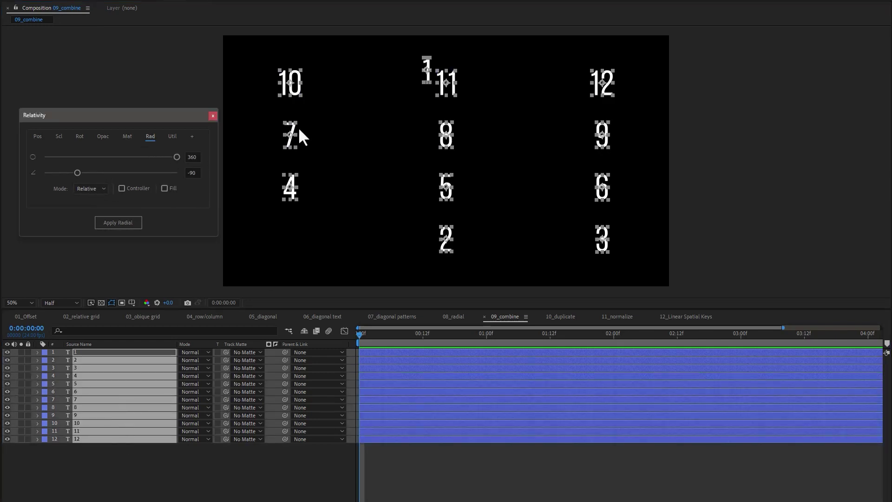
{"action": "left_click_drag", "start_coordinate": [427, 78], "coordinate": [437, 103]}
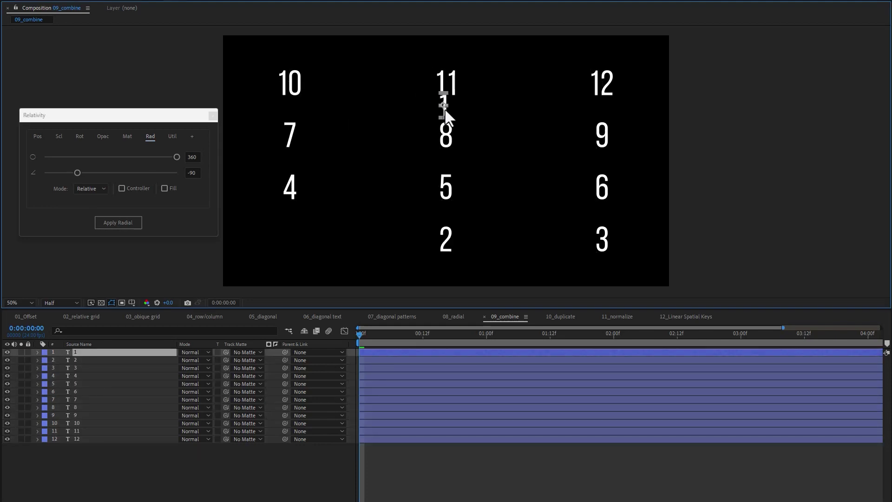
{"action": "left_click", "coordinate": [88, 440], "text": "shift"}
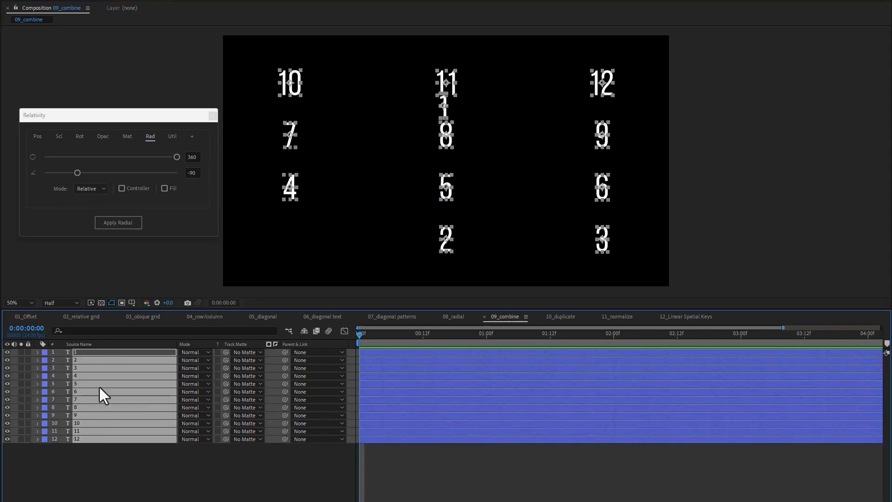
{"action": "left_click", "coordinate": [129, 224]}
{"action": "left_click", "coordinate": [358, 207]}
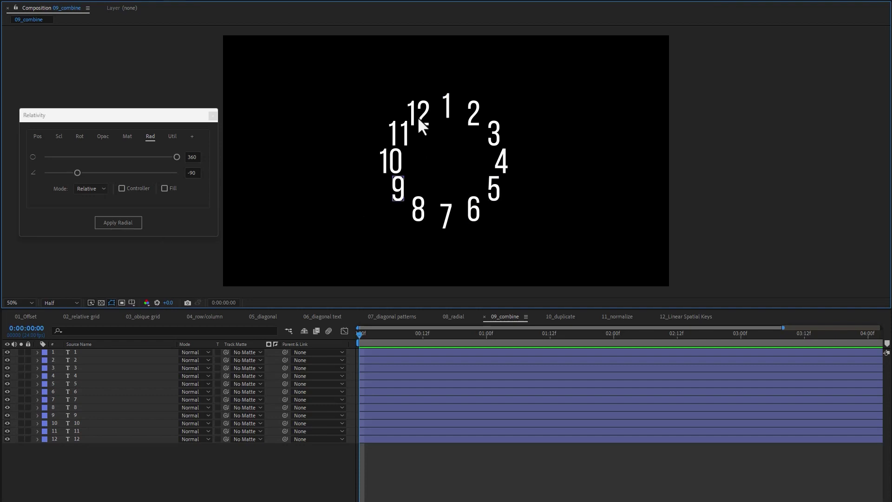
Move text layer 1 out to the left side of the frame and arrange all twelve layers with the Auto Row matrix mode
{"action": "left_click_drag", "start_coordinate": [438, 109], "coordinate": [324, 99]}
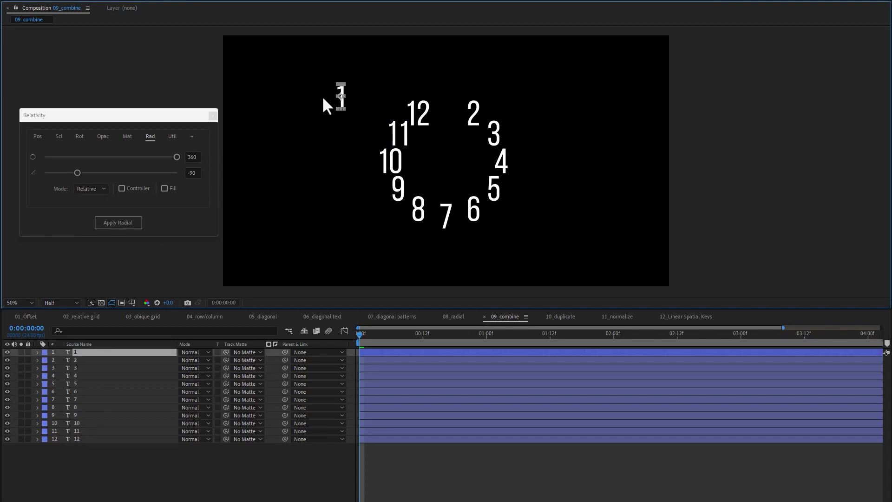
{"action": "left_click_drag", "start_coordinate": [278, 132], "coordinate": [268, 137]}
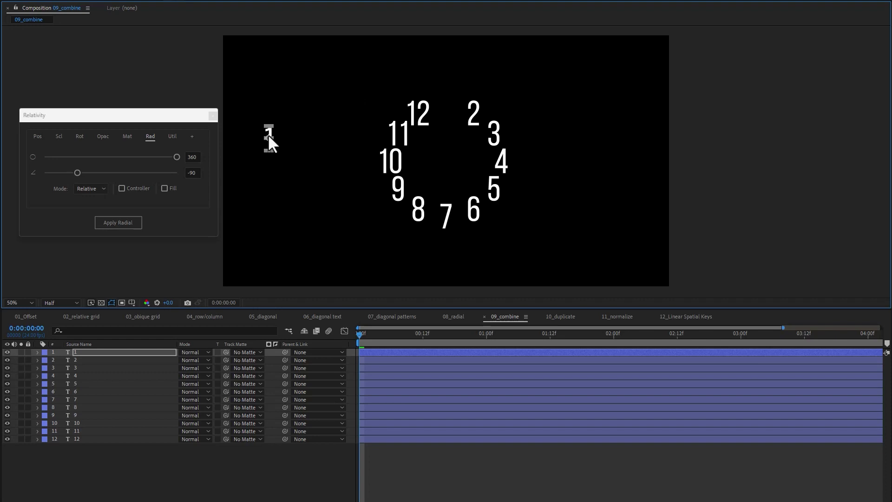
{"action": "left_click", "coordinate": [71, 439], "text": "shift"}
{"action": "left_click", "coordinate": [125, 135]}
{"action": "left_click", "coordinate": [105, 183]}
{"action": "left_click", "coordinate": [95, 213]}
{"action": "left_click", "coordinate": [130, 223]}
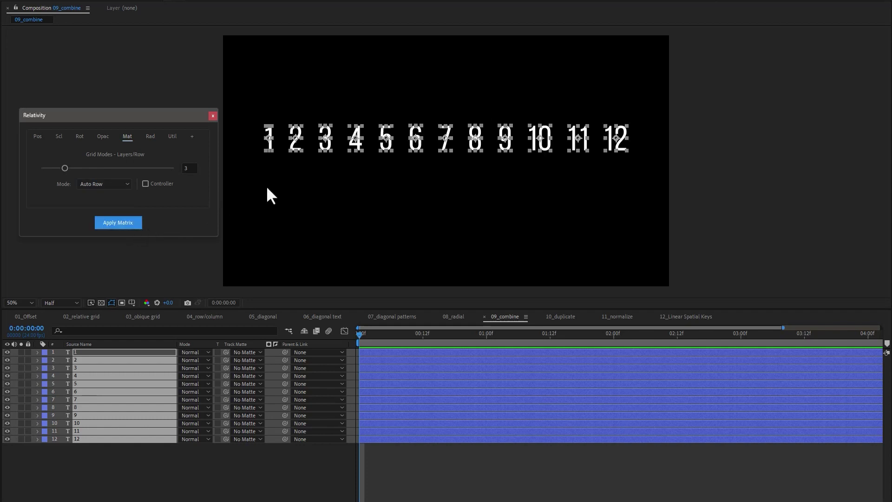
{"action": "left_click", "coordinate": [280, 189]}
Move text layer 1 above the 6 near the top edge and apply the Auto Row matrix mode to all twelve layers
{"action": "left_click_drag", "start_coordinate": [269, 143], "coordinate": [397, 84]}
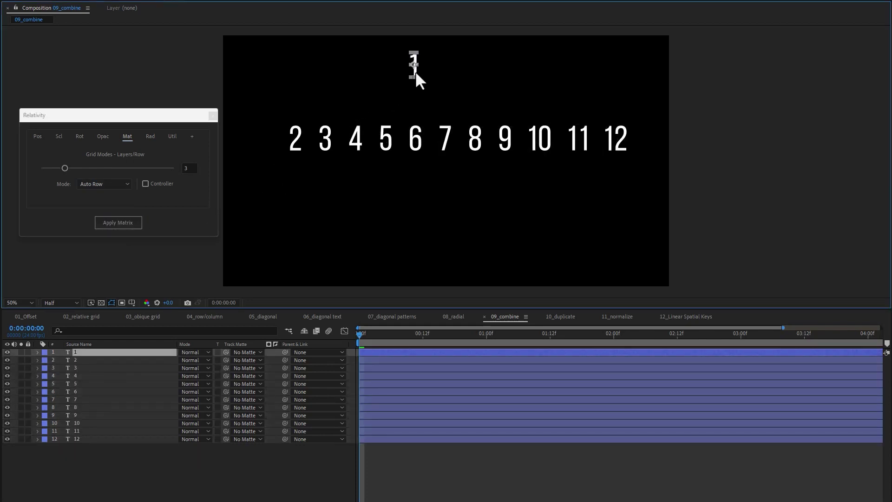
{"action": "left_click", "coordinate": [100, 440], "text": "shift"}
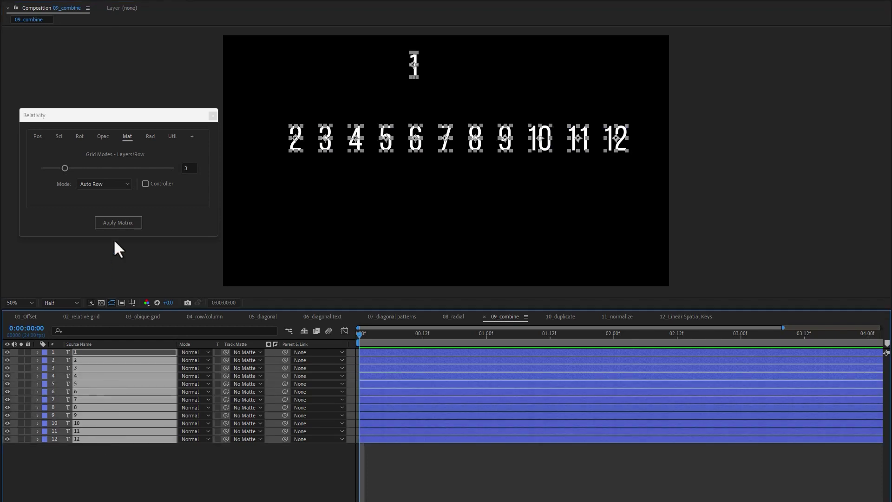
{"action": "left_click", "coordinate": [117, 223]}
Rearrange all twelve layers with the Auto Column matrix mode and deselect them
{"action": "left_click", "coordinate": [106, 184]}
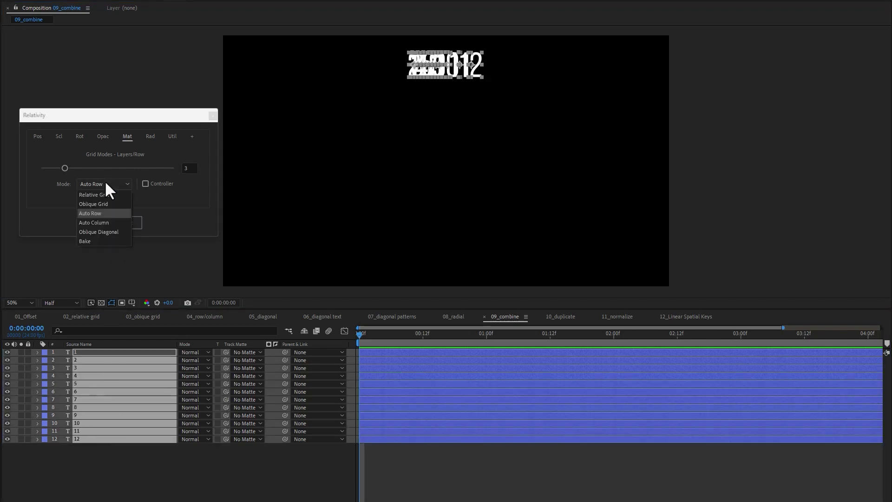
{"action": "left_click", "coordinate": [107, 223]}
{"action": "left_click", "coordinate": [119, 223]}
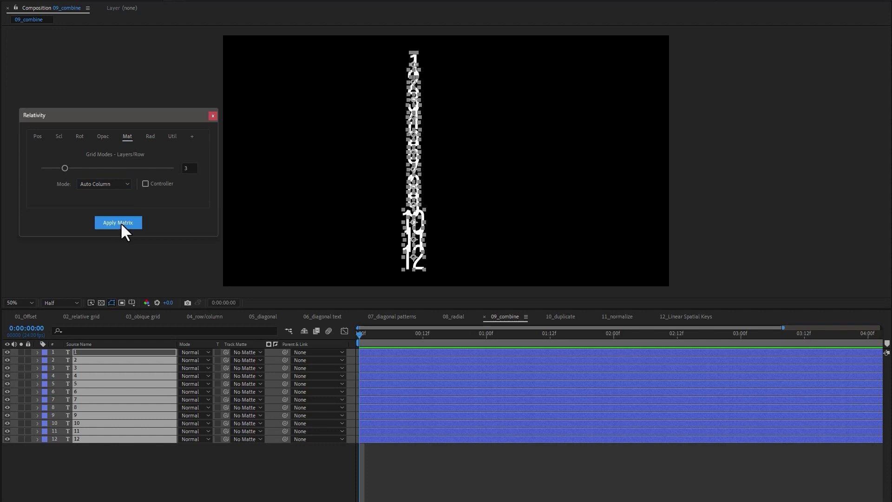
{"action": "left_click", "coordinate": [138, 476]}
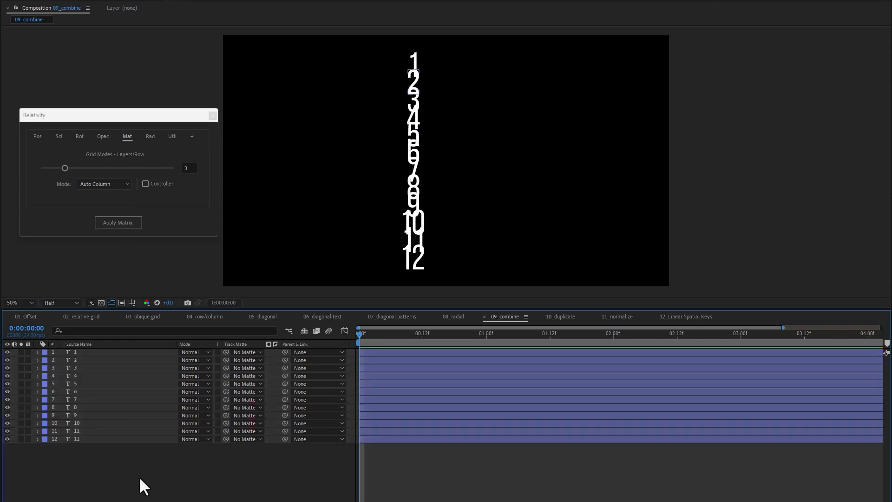
Move text layer 1 to the upper-left corner of the frame and arrange all twelve layers in a Relative Grid with 3 layers per row
{"action": "left_click_drag", "start_coordinate": [415, 68], "coordinate": [290, 146]}
{"action": "key", "text": "Return"}
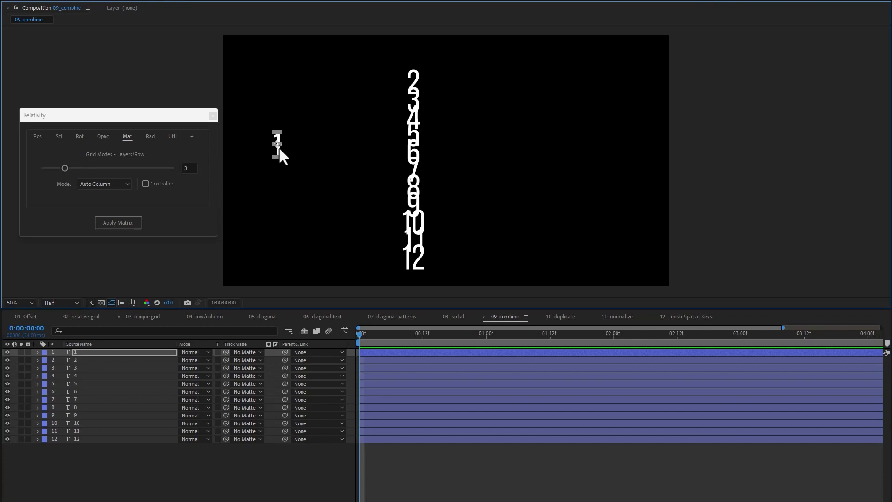
{"action": "left_click_drag", "start_coordinate": [277, 138], "coordinate": [283, 76]}
{"action": "left_click", "coordinate": [102, 437], "text": "shift"}
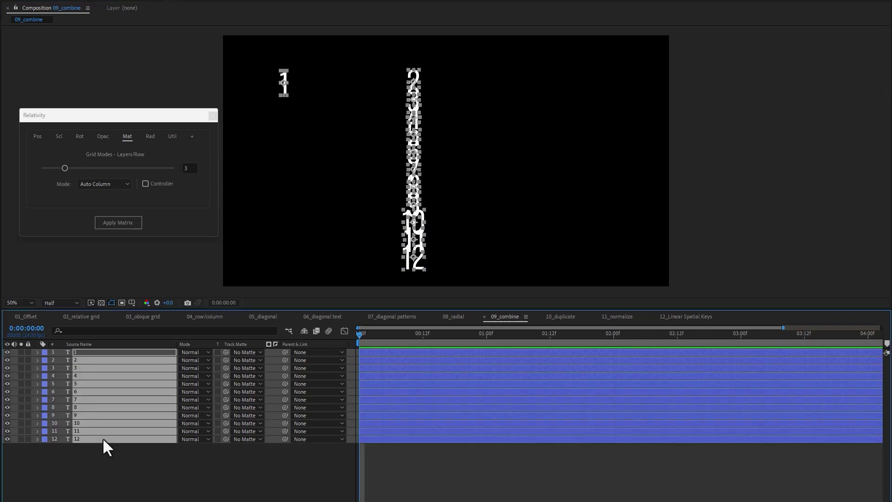
{"action": "left_click", "coordinate": [110, 185]}
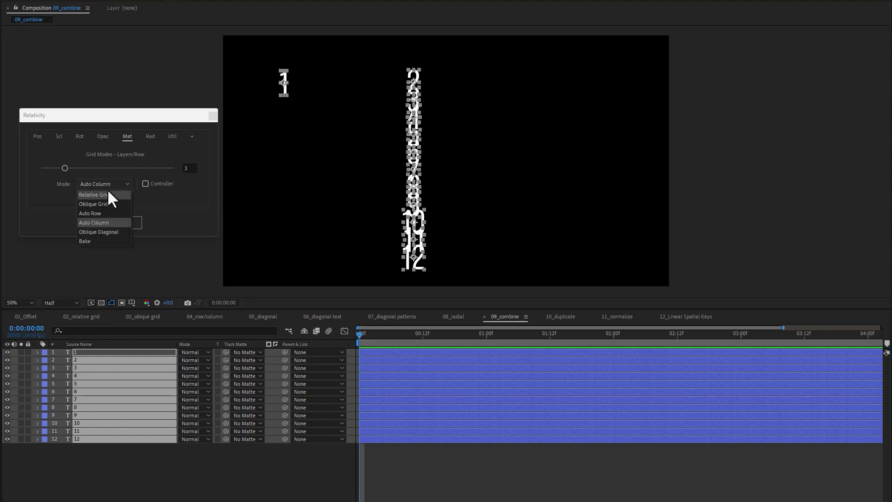
{"action": "left_click", "coordinate": [105, 194]}
{"action": "left_click", "coordinate": [113, 222]}
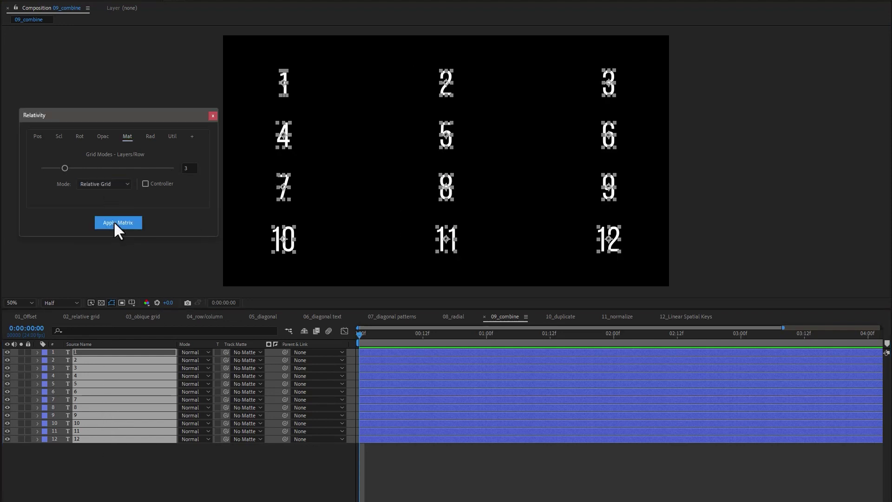
Try the Relative Grid with 4 layers per row, and return it to 3 layers per row
{"action": "left_click_drag", "start_coordinate": [65, 168], "coordinate": [79, 168]}
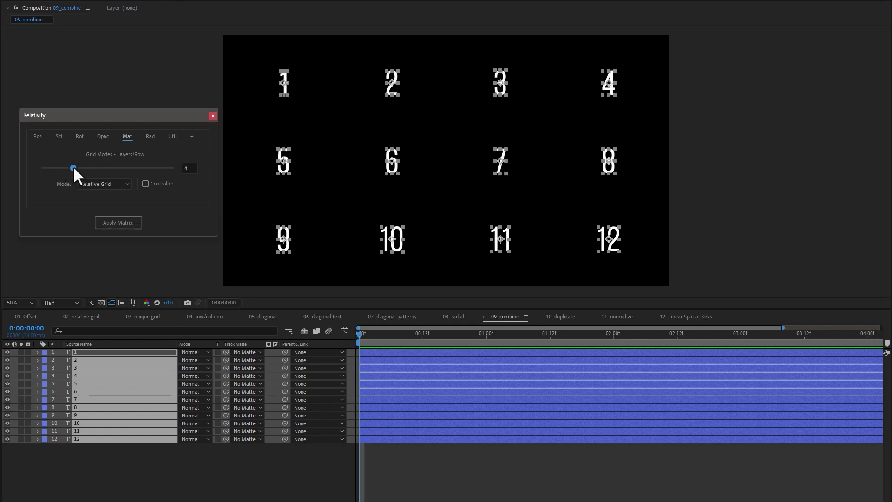
{"action": "left_click_drag", "start_coordinate": [69, 166], "coordinate": [64, 166]}
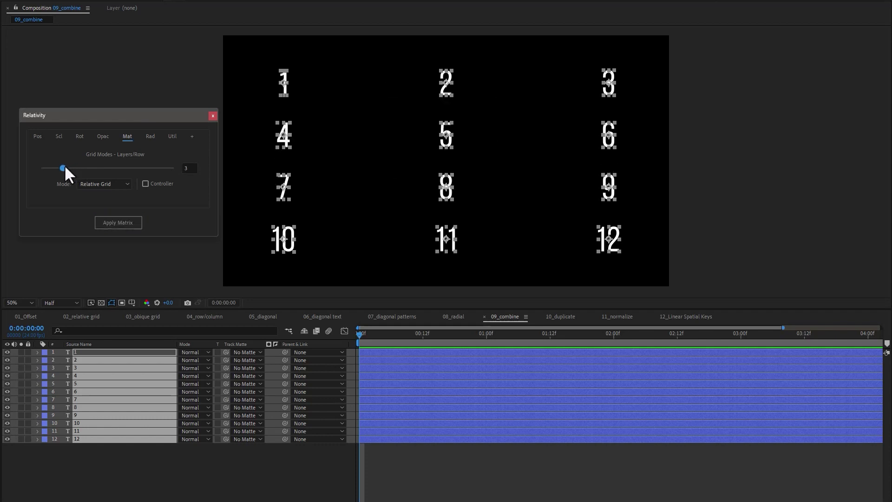
Move text layer 1 slightly inward from the upper-left corner and reapply the Relative Grid to all twelve layers
{"action": "left_click", "coordinate": [331, 127]}
{"action": "left_click_drag", "start_coordinate": [292, 94], "coordinate": [324, 102]}
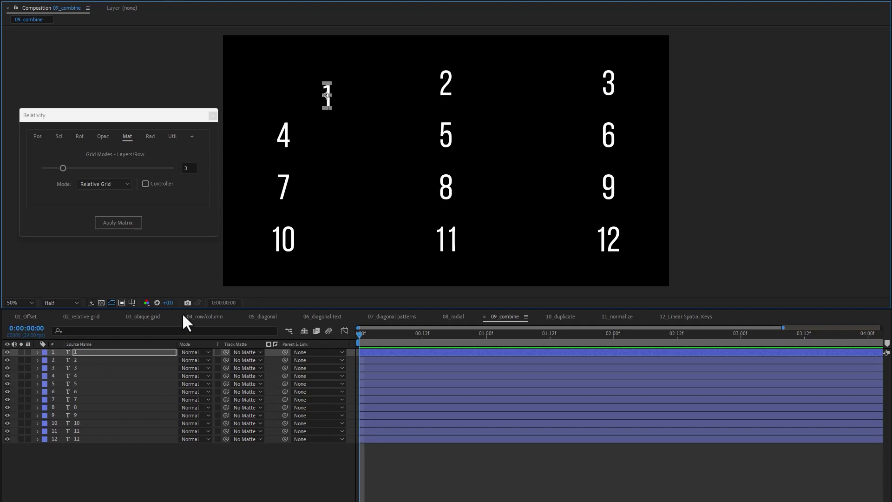
{"action": "left_click", "coordinate": [96, 440], "text": "shift"}
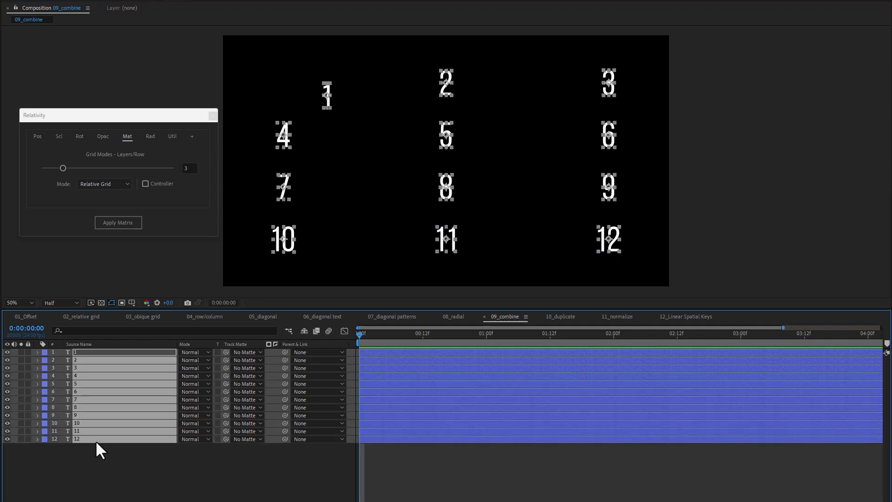
{"action": "left_click", "coordinate": [117, 223]}
{"action": "left_click", "coordinate": [285, 251]}
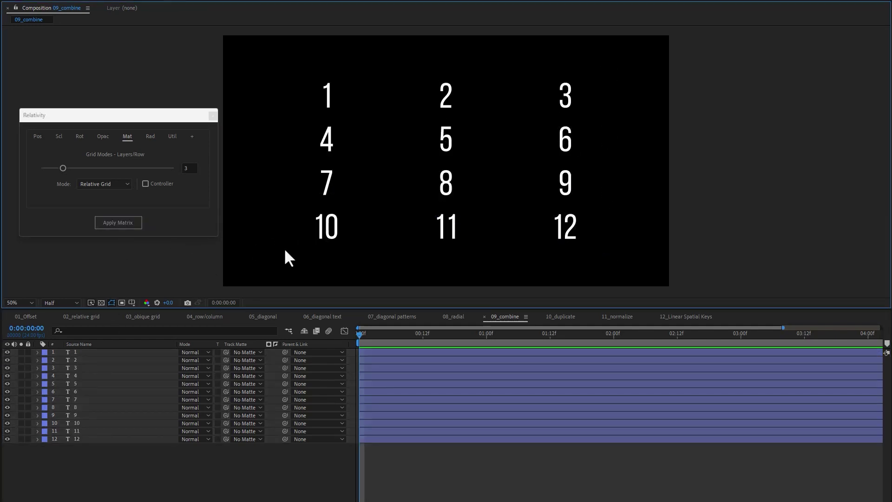
Apply the Relative Grid with 3 layers per row to all twelve layers again and go to 0:00:01:00
{"action": "left_click_drag", "start_coordinate": [35, 461], "coordinate": [77, 333]}
{"action": "left_click", "coordinate": [135, 223]}
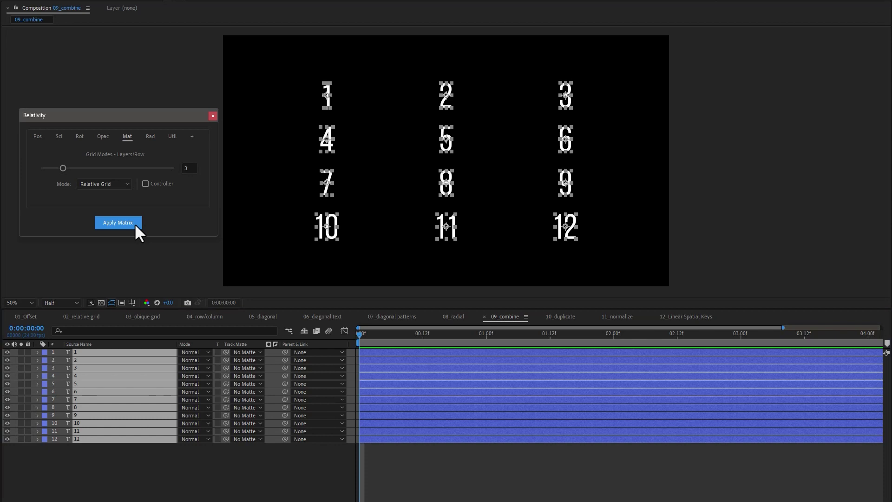
{"action": "left_click_drag", "start_coordinate": [461, 336], "coordinate": [487, 334]}
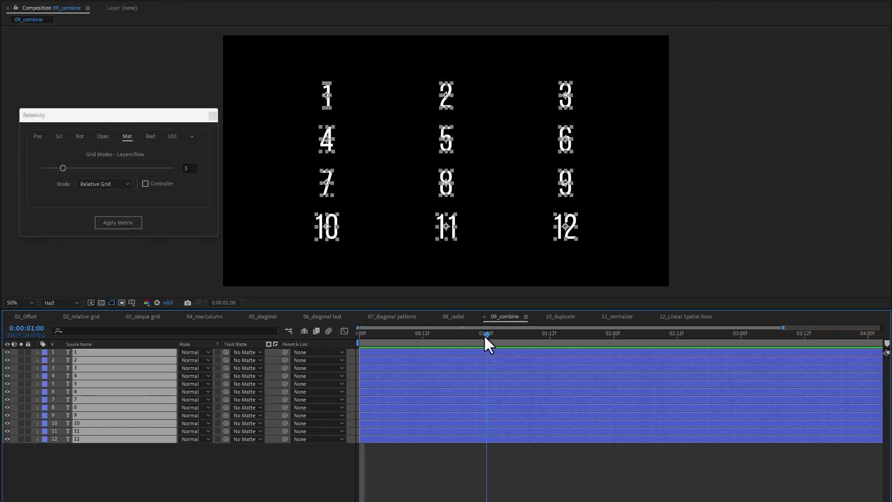
Select the layers in the order 1, 2, 3, 6, 4, 5, 8, 9, 7, 10, 11, 12 and arrange them in a Relative Grid with 4 per row
{"action": "left_click", "coordinate": [342, 457]}
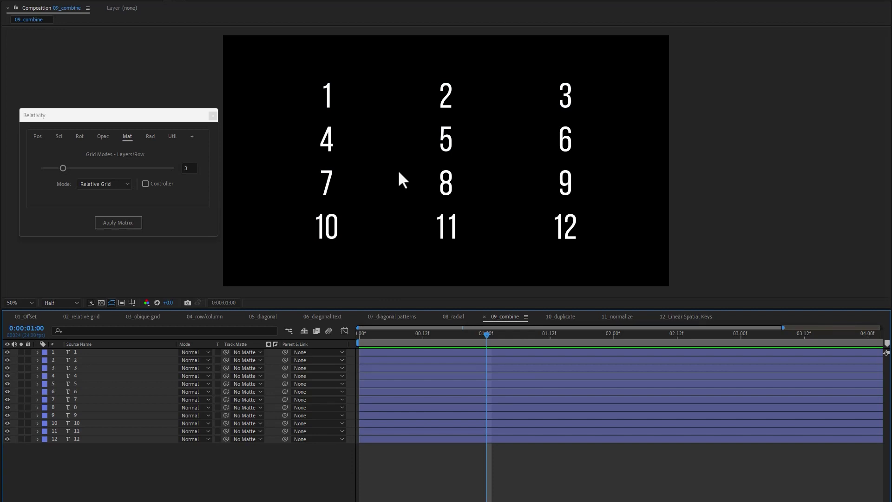
{"action": "left_click", "coordinate": [329, 95]}
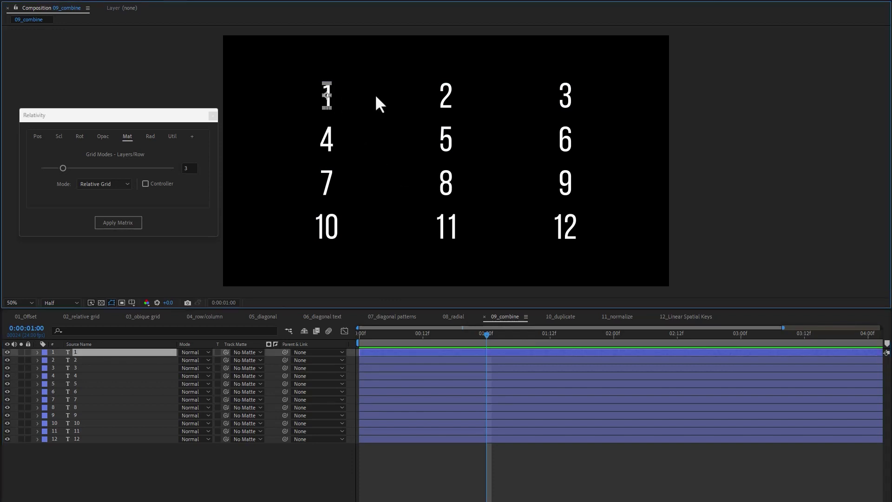
{"action": "left_click", "coordinate": [442, 96], "text": "shift"}
{"action": "left_click", "coordinate": [564, 96], "text": "shift"}
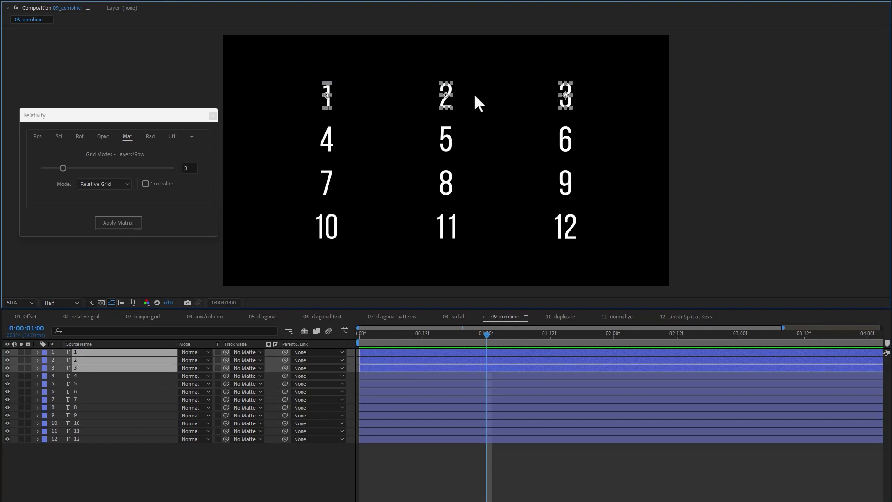
{"action": "left_click", "coordinate": [564, 138], "text": "shift"}
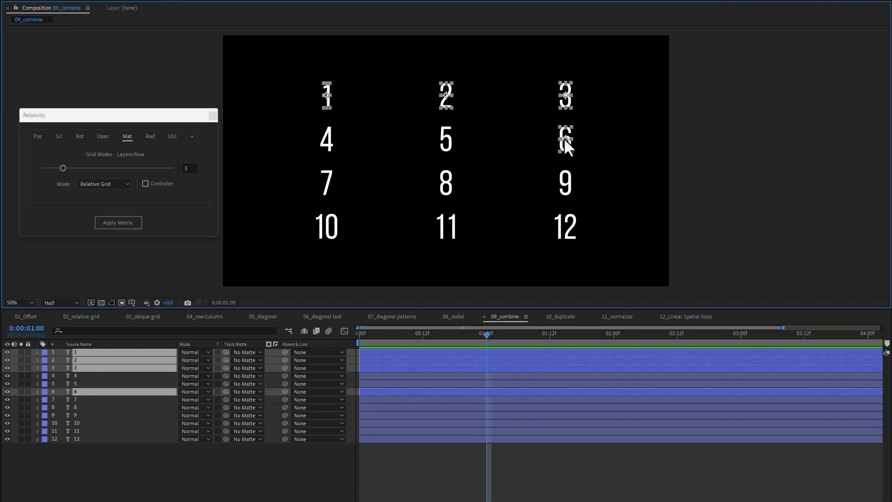
{"action": "left_click", "coordinate": [328, 141], "text": "shift"}
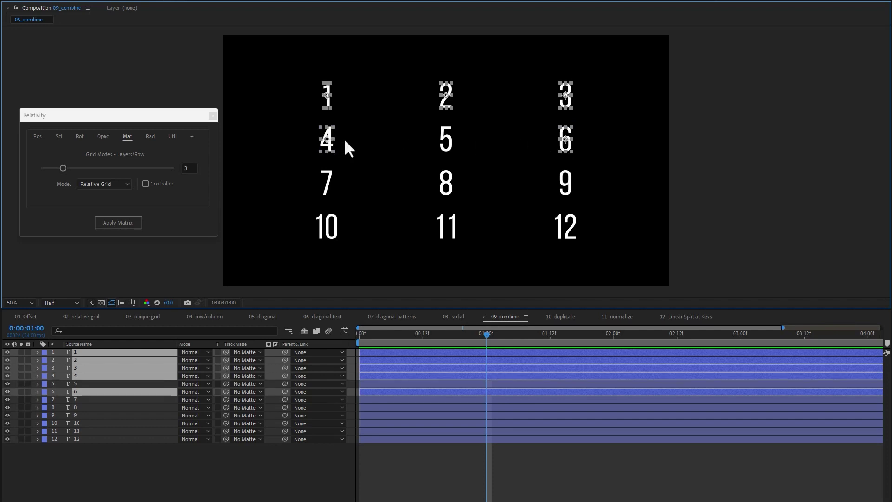
{"action": "left_click", "coordinate": [450, 137], "text": "shift"}
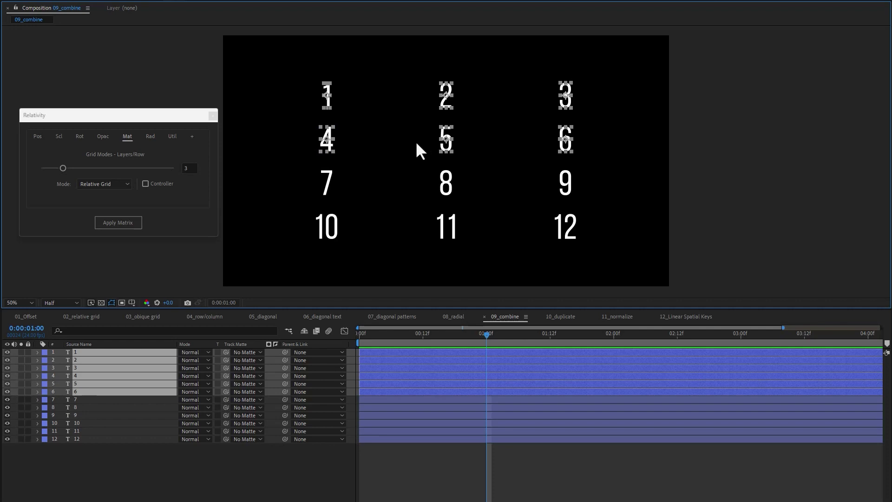
{"action": "left_click", "coordinate": [448, 182], "text": "shift"}
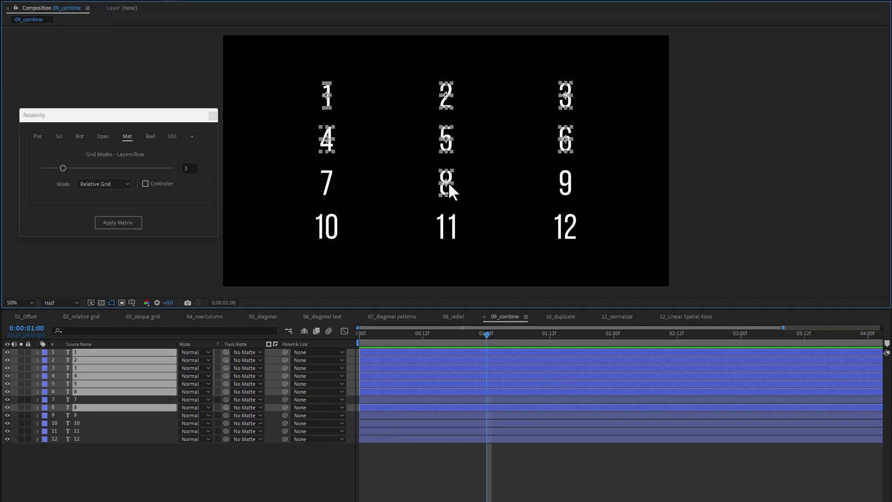
{"action": "left_click", "coordinate": [563, 183], "text": "shift"}
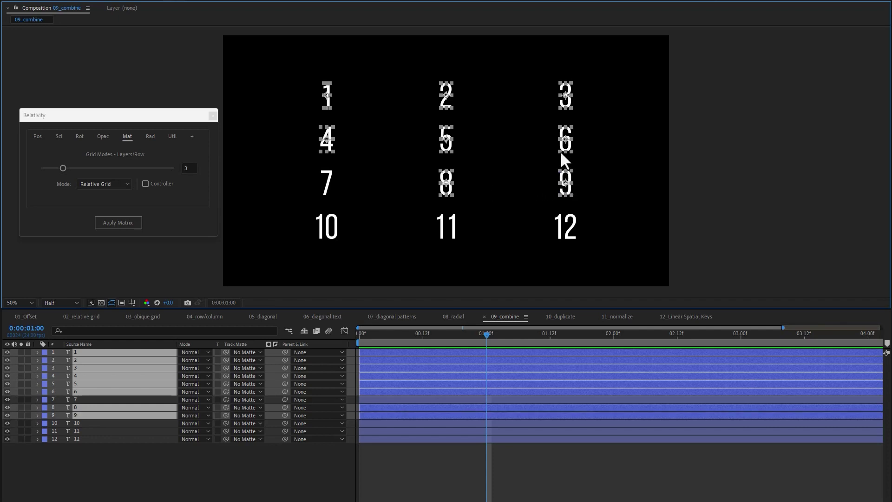
{"action": "left_click", "coordinate": [326, 182], "text": "shift"}
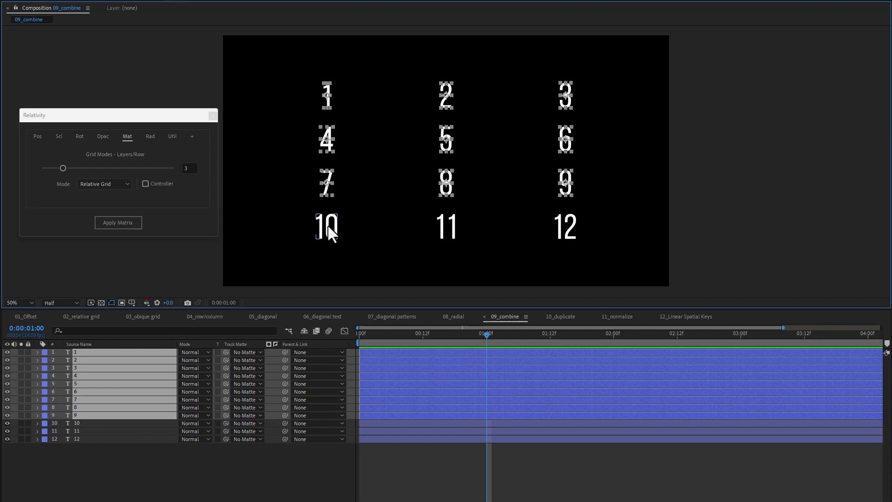
{"action": "left_click", "coordinate": [328, 230], "text": "shift"}
{"action": "left_click", "coordinate": [449, 227], "text": "shift"}
{"action": "left_click", "coordinate": [560, 230], "text": "shift"}
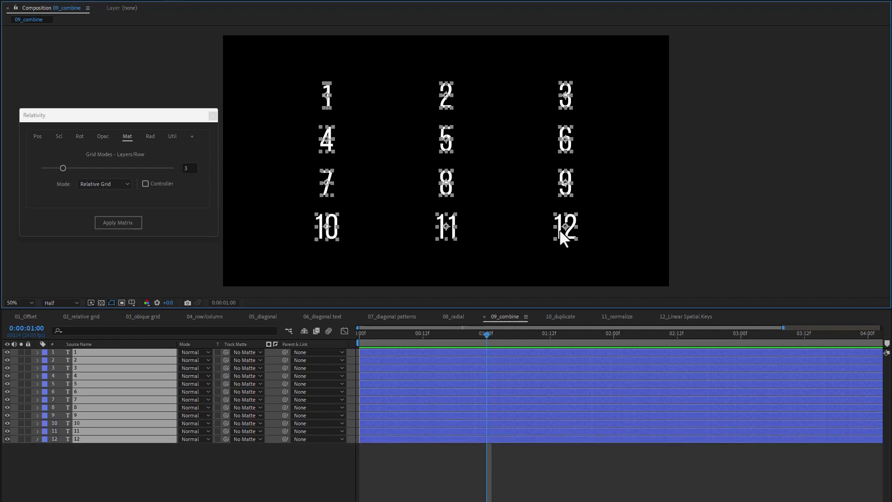
{"action": "left_click", "coordinate": [63, 168]}
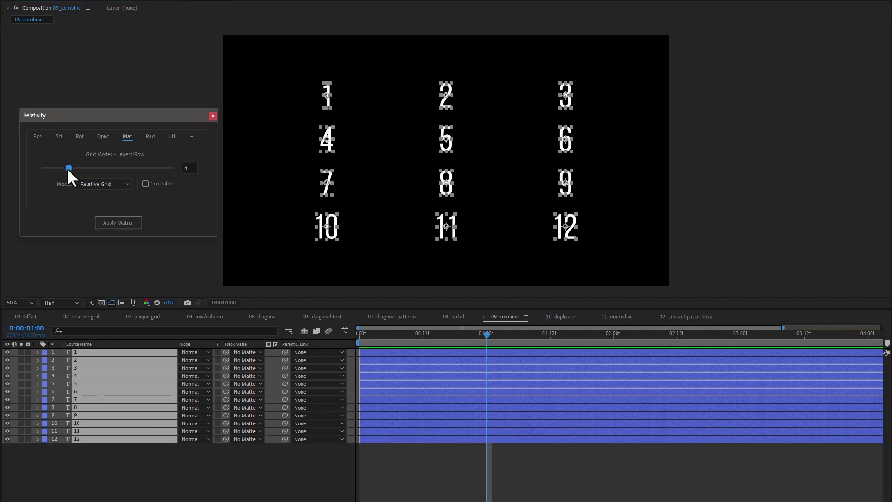
{"action": "left_click", "coordinate": [279, 459]}
Scrub through the grid transition up to 0:00:01:00 and reveal the Position keyframes of all twelve layers
{"action": "left_click_drag", "start_coordinate": [415, 336], "coordinate": [484, 330]}
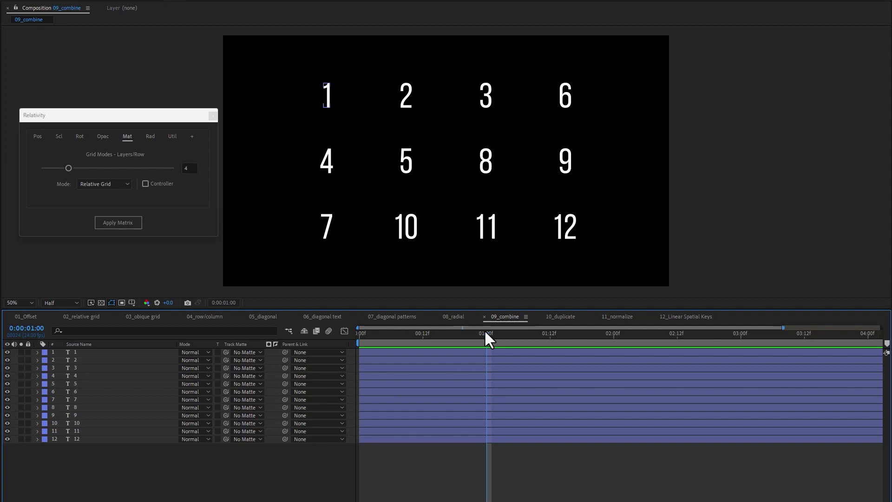
{"action": "left_click_drag", "start_coordinate": [66, 455], "coordinate": [90, 355]}
{"action": "key", "text": "p"}
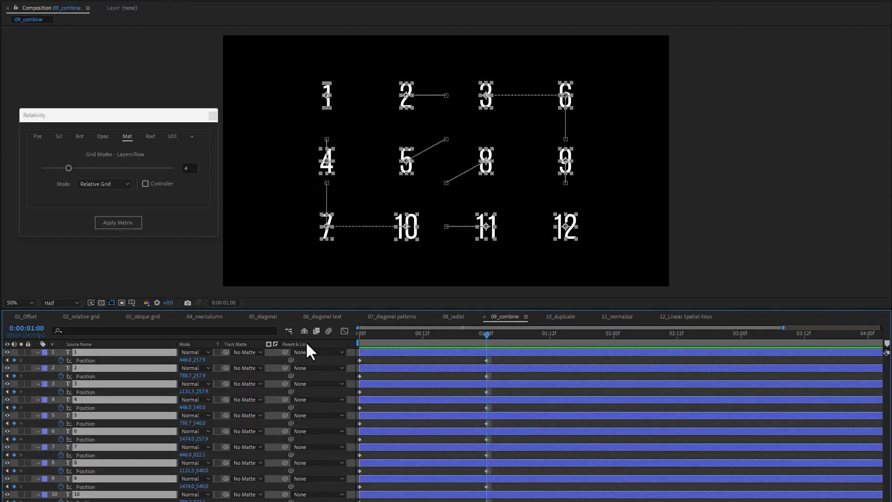
At 0:00:02:00, show the radial settings and move text layer 1 to the top centre between the 2 and 3, at about 958, 248
{"action": "left_click_drag", "start_coordinate": [487, 332], "coordinate": [612, 338]}
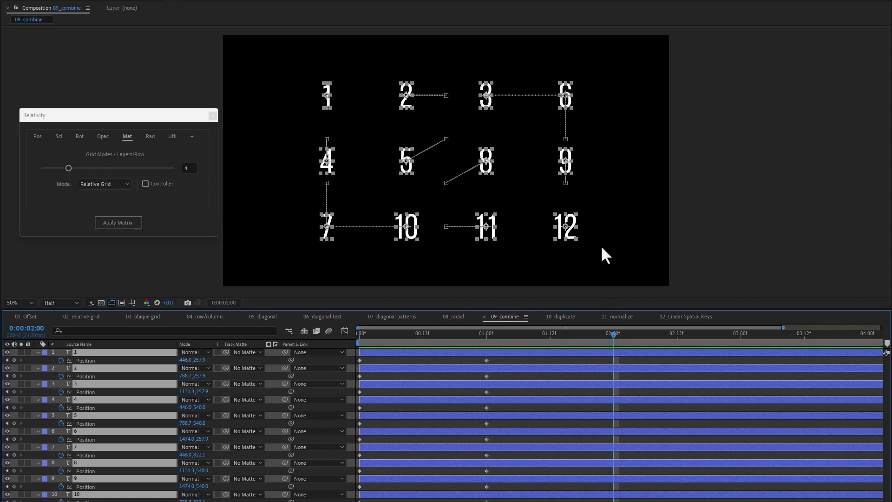
{"action": "left_click", "coordinate": [150, 136]}
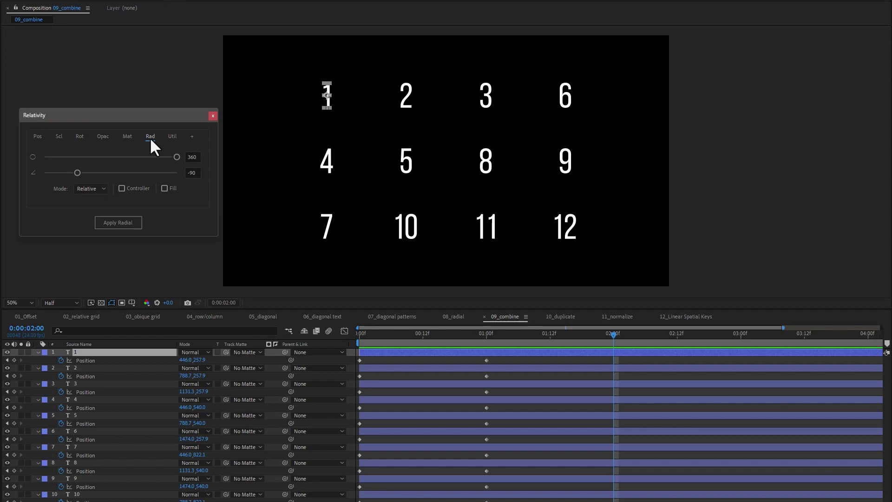
{"action": "left_click", "coordinate": [313, 114]}
{"action": "left_click_drag", "start_coordinate": [327, 98], "coordinate": [444, 97]}
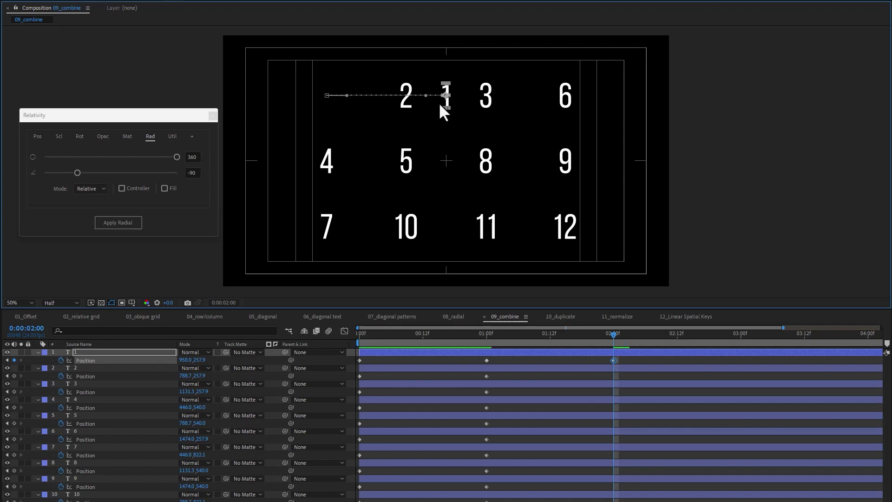
{"action": "key", "text": "Up"}
{"action": "key", "text": "Up"}
{"action": "key", "text": "Up"}
{"action": "key", "text": "Up"}
{"action": "key", "text": "Up"}
{"action": "key", "text": "Up"}
{"action": "key", "text": "Up"}
{"action": "key", "text": "Down"}
{"action": "key", "text": "Down"}
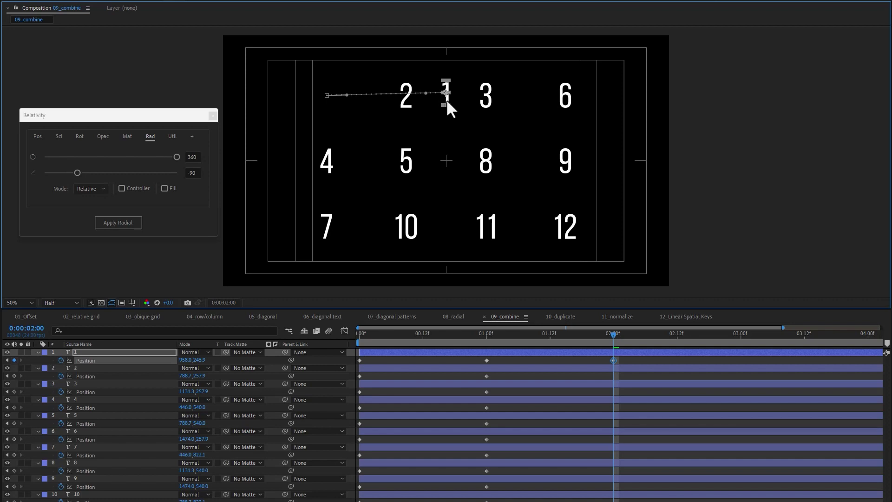
Select the layers in the order 1, 2, 3, 6, 9, 12, 11, 10, 7, 8, 5, 4 and apply a keyframed 360° Relative radial layout
{"action": "left_click", "coordinate": [405, 103], "text": "shift"}
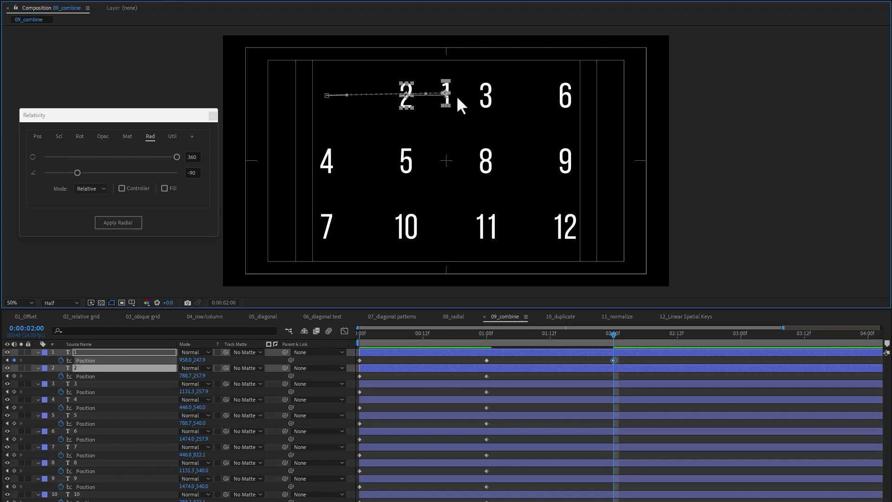
{"action": "left_click", "coordinate": [485, 99], "text": "shift"}
{"action": "left_click", "coordinate": [567, 100], "text": "shift"}
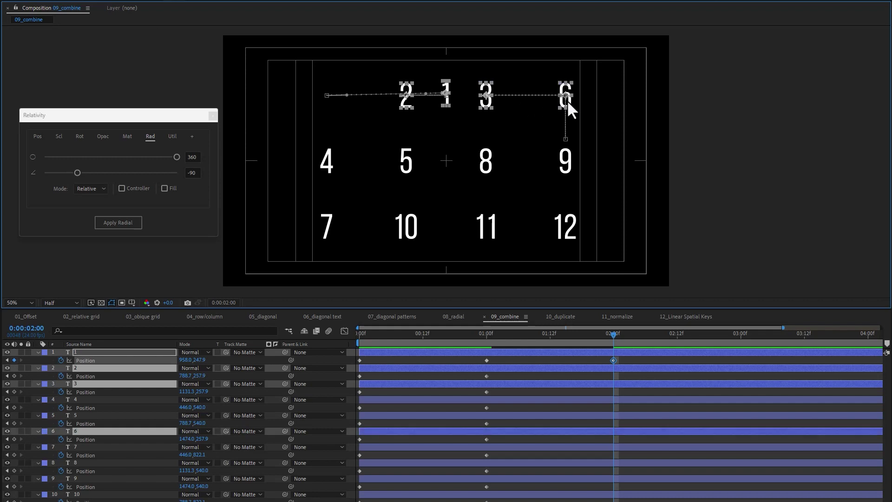
{"action": "left_click", "coordinate": [564, 160], "text": "shift"}
{"action": "left_click", "coordinate": [562, 225], "text": "shift"}
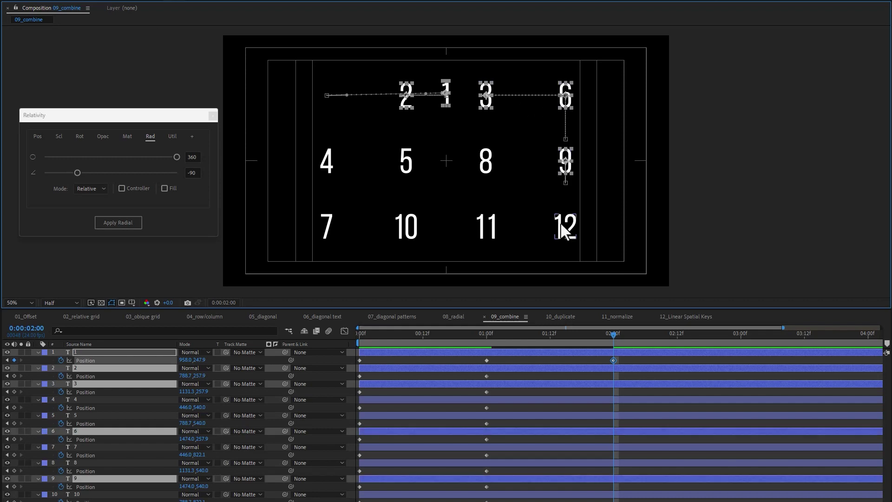
{"action": "left_click", "coordinate": [485, 236], "text": "shift"}
{"action": "left_click", "coordinate": [408, 232], "text": "shift"}
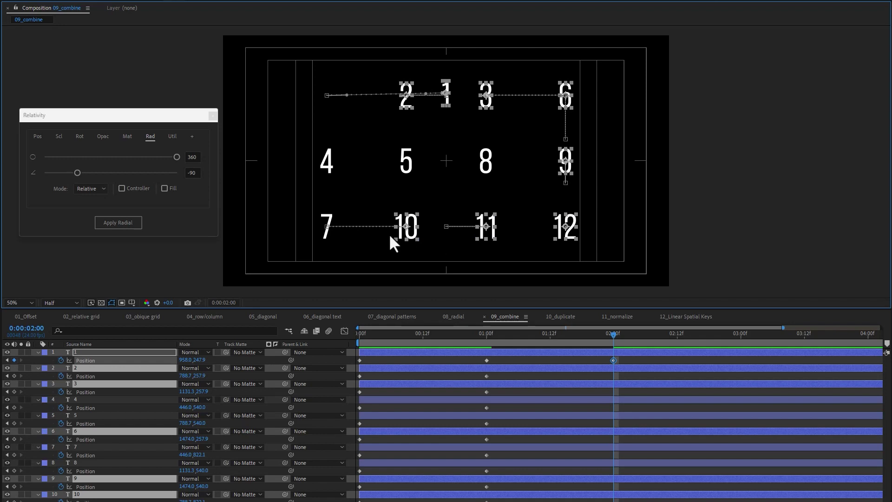
{"action": "left_click", "coordinate": [328, 234], "text": "shift"}
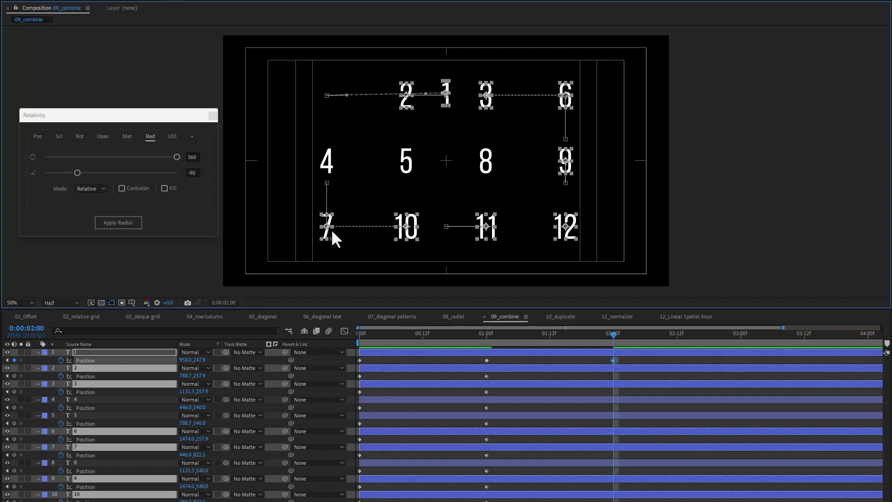
{"action": "left_click", "coordinate": [490, 163], "text": "shift"}
{"action": "left_click", "coordinate": [407, 164], "text": "shift"}
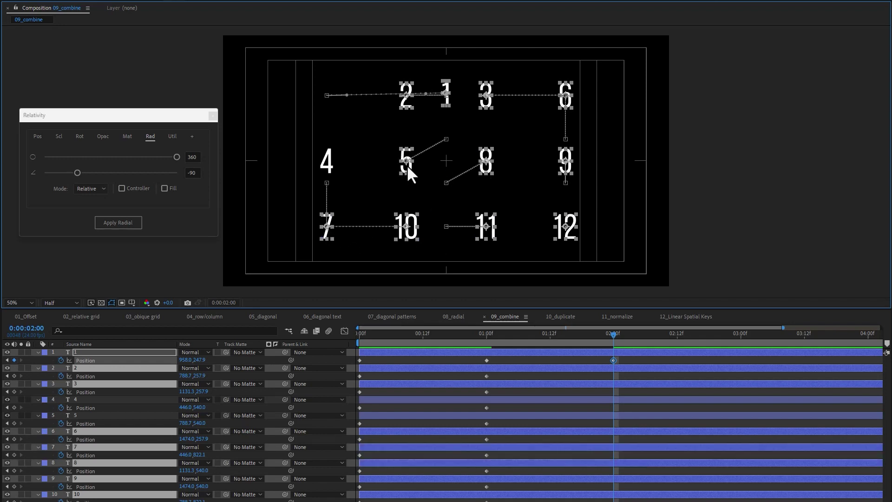
{"action": "left_click", "coordinate": [327, 176], "text": "shift"}
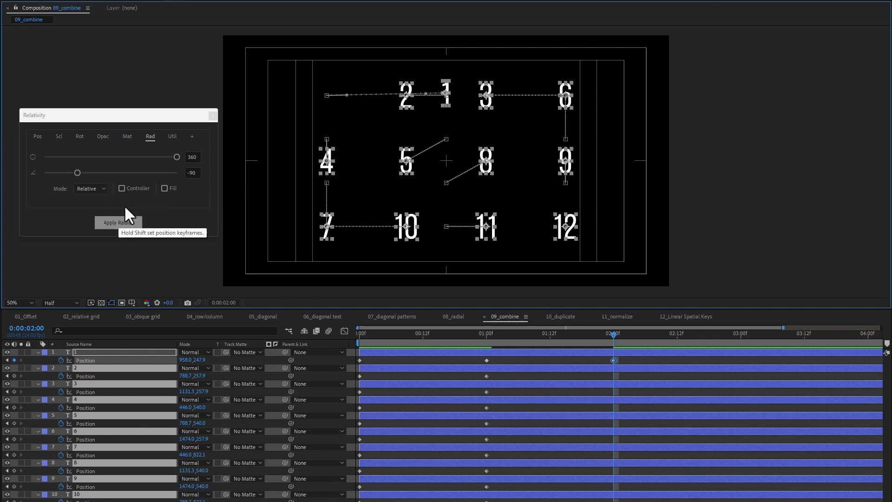
{"action": "left_click", "coordinate": [127, 223]}
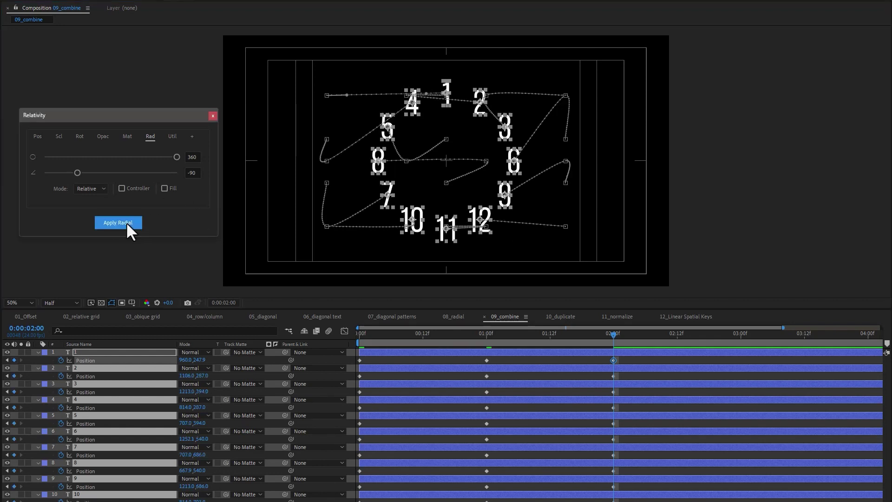
{"action": "key", "text": "ctrl+shift+a"}
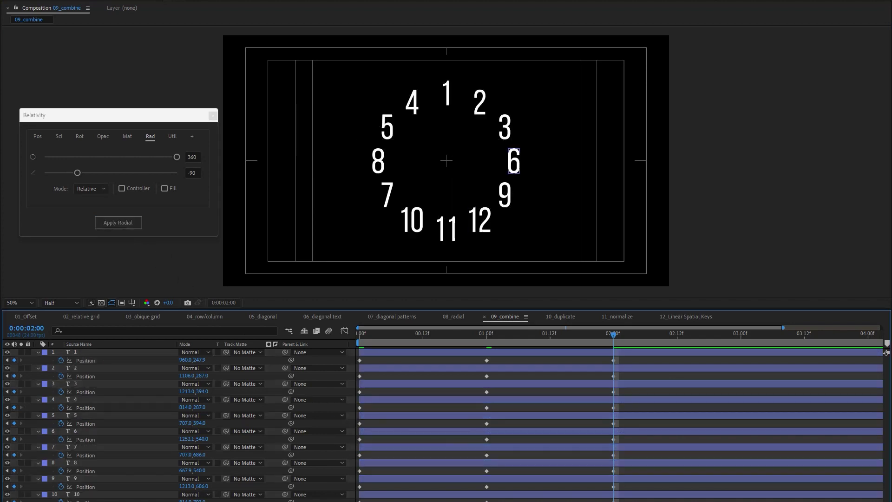
Select all Position keyframes of the twelve layers and convert them to linear spatial keys
{"action": "mouse_move", "coordinate": [612, 334]}
{"action": "left_mouse_down"}
{"action": "mouse_move", "coordinate": [358, 323]}
{"action": "mouse_move", "coordinate": [634, 325]}
{"action": "mouse_move", "coordinate": [610, 327]}
{"action": "left_mouse_up"}
{"action": "left_click_drag", "start_coordinate": [649, 500], "coordinate": [354, 352]}
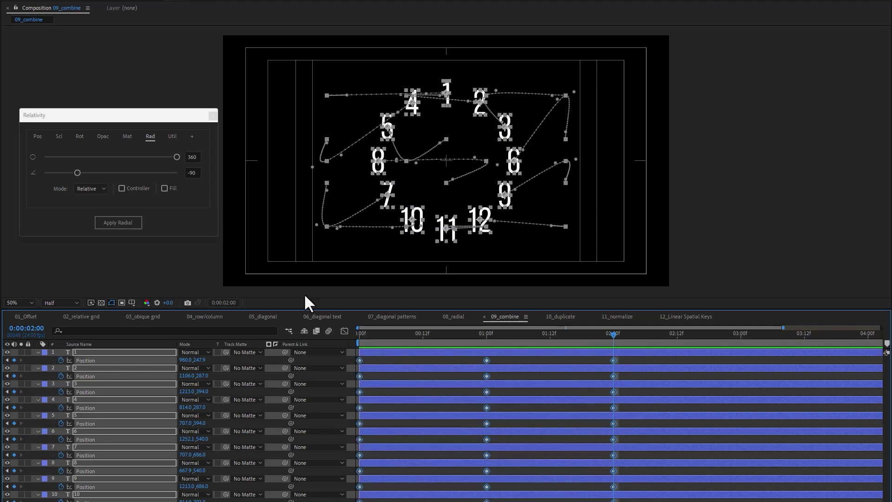
{"action": "left_click", "coordinate": [172, 136]}
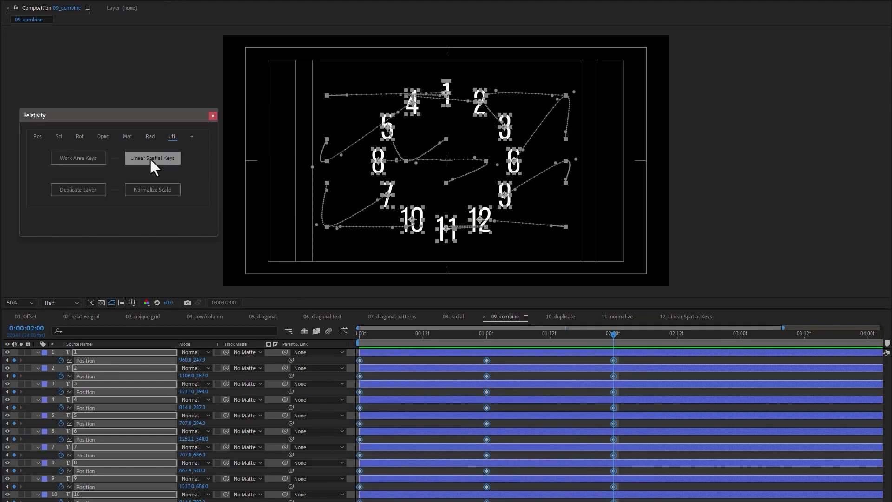
{"action": "left_click", "coordinate": [149, 158]}
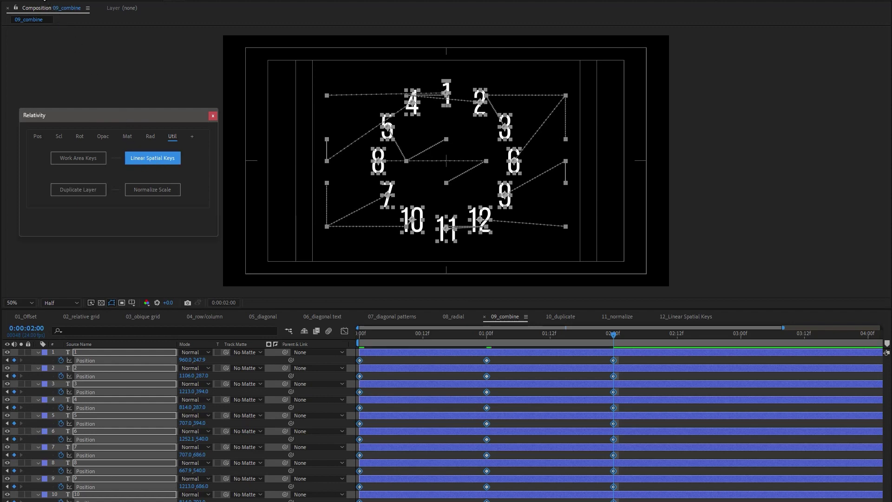
Open the Arc script and ease all selected Position keyframes at 72%
{"action": "left_click", "coordinate": [51, 0]}
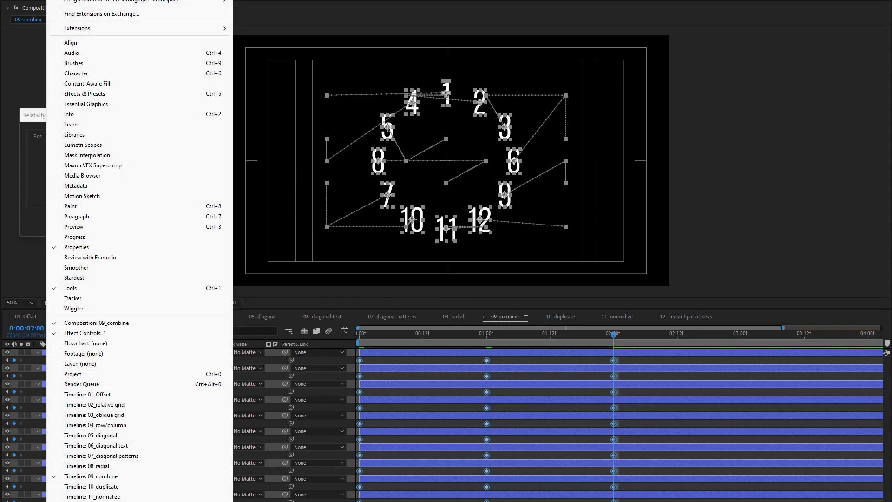
{"action": "left_click", "coordinate": [125, 501]}
{"action": "left_click_drag", "start_coordinate": [569, 203], "coordinate": [749, 147]}
{"action": "left_click", "coordinate": [758, 188]}
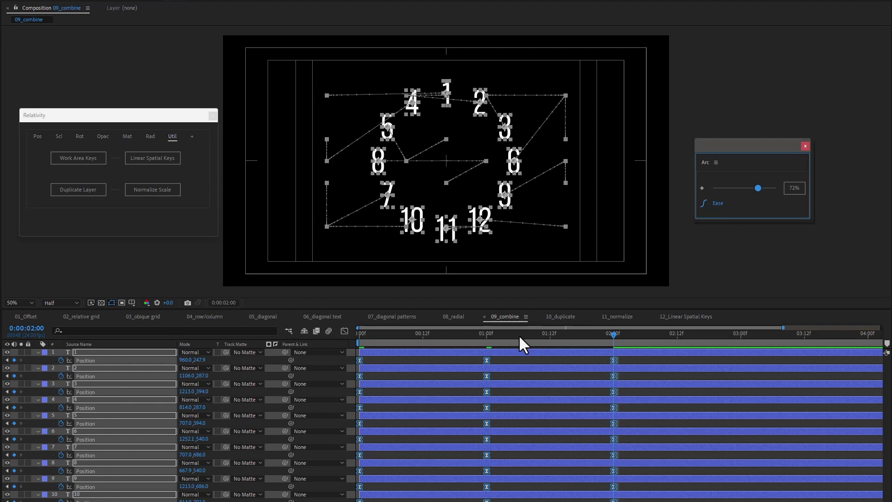
End the work area at 0:00:02:00, preview the grid-to-radial animation and leave all layers deselected
{"action": "key", "text": "n"}
{"action": "key", "text": "ctrl+shift+a"}
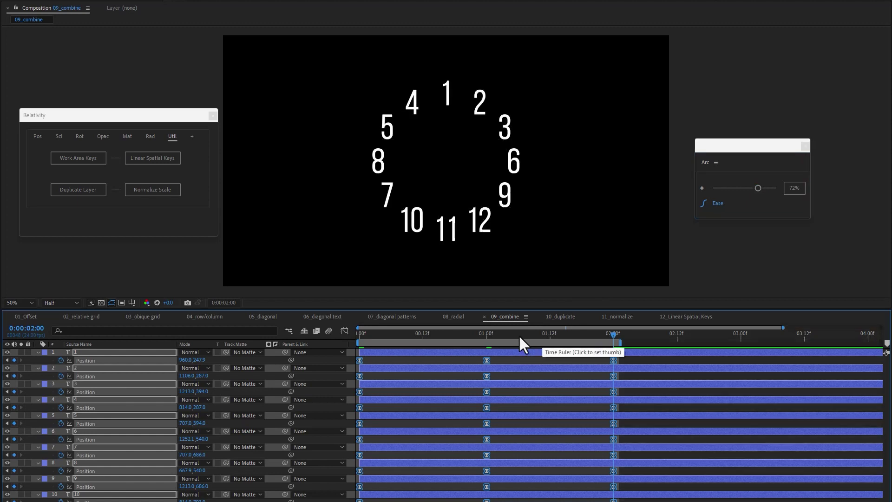
{"action": "key", "text": "space"}
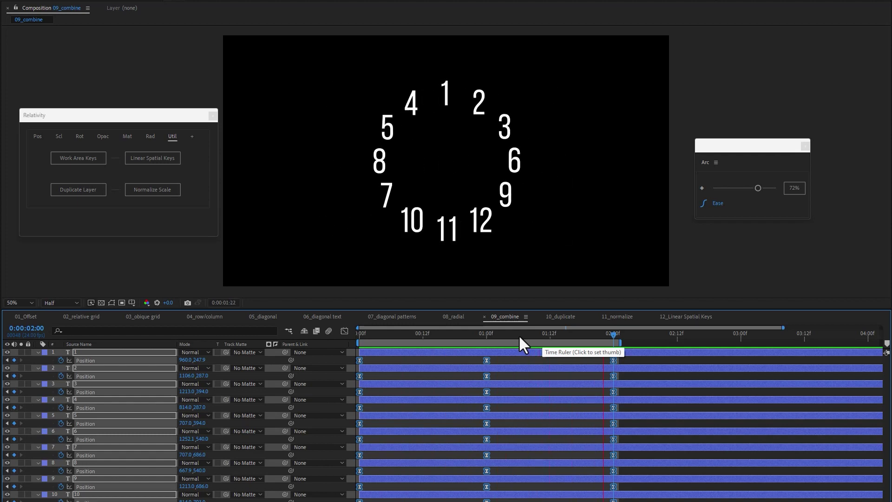
{"action": "key", "text": "space"}
{"action": "key", "text": "ctrl+a"}
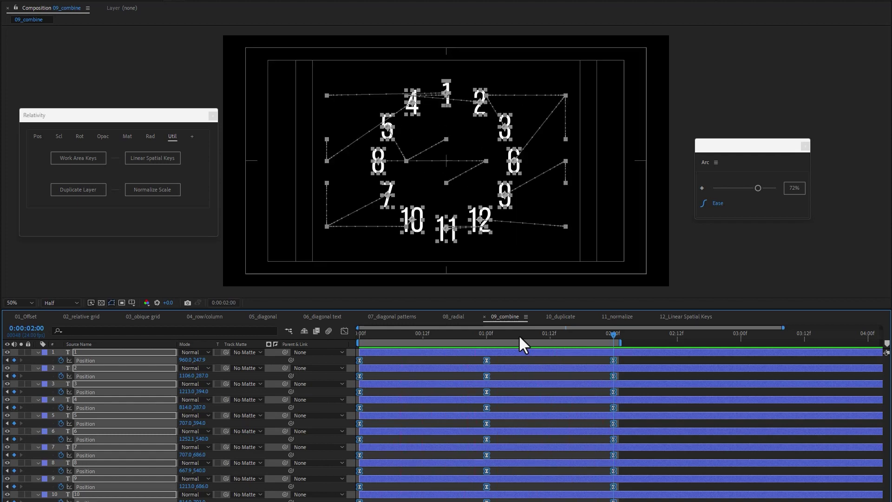
{"action": "key", "text": "ctrl+shift+a"}
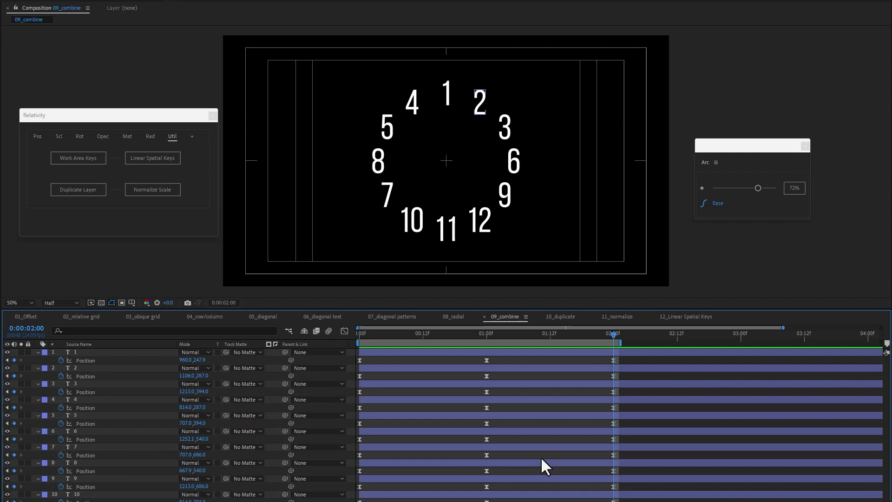
Go to 0:00:03:00 and move text layer 1 straight up to the top of the frame, at about 960, 66
{"action": "left_click_drag", "start_coordinate": [615, 333], "coordinate": [740, 347]}
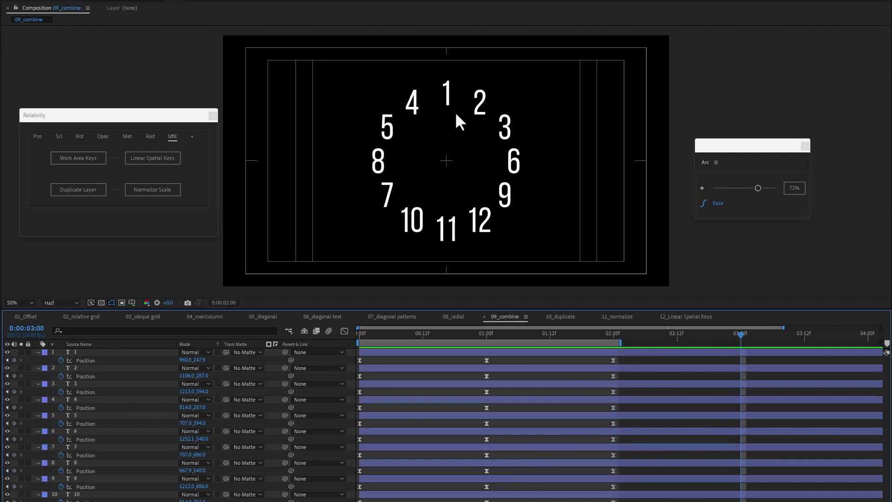
{"action": "left_click_drag", "start_coordinate": [445, 91], "coordinate": [447, 56]}
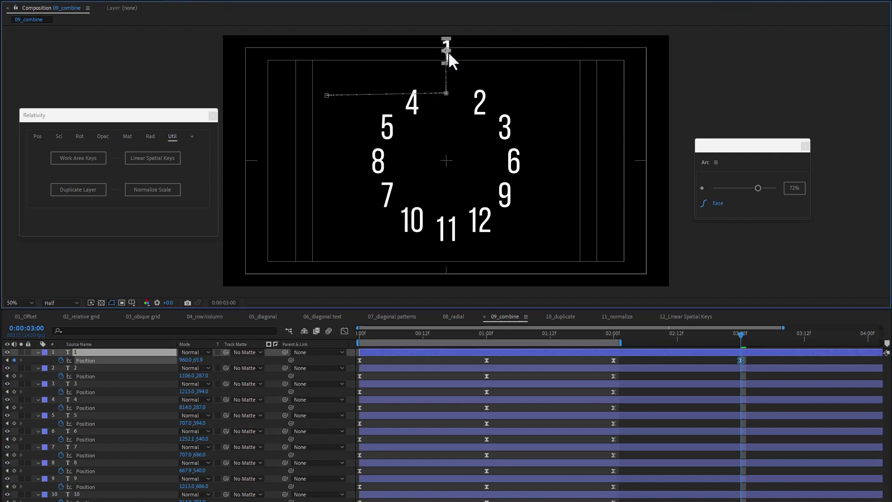
{"action": "key", "text": "Return"}
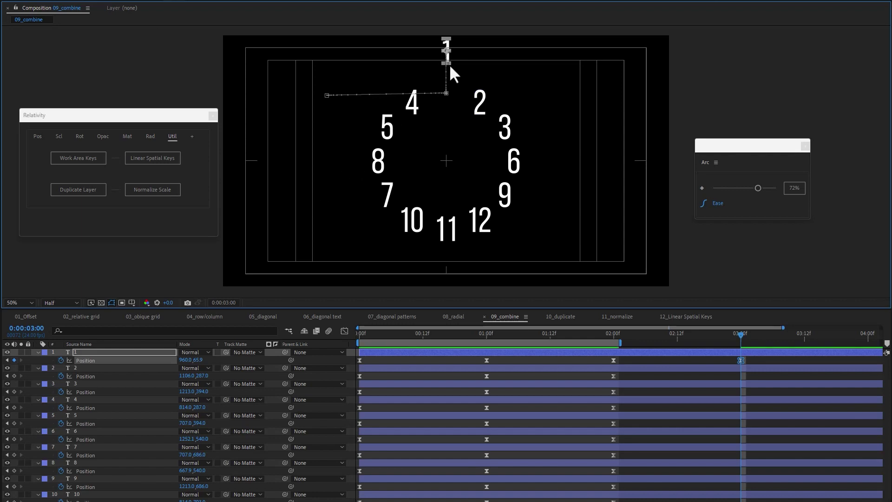
Select the layers in the order 1, 2, 4, 3, 5, 6, 8, 9, 7, 12, 10, 11 and arrange them with a keyframed Auto Column matrix
{"action": "left_click", "coordinate": [479, 99], "text": "shift"}
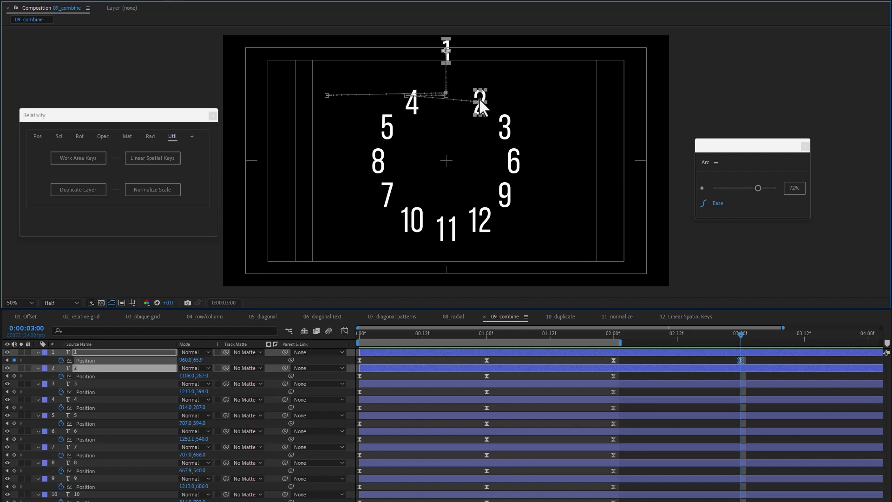
{"action": "left_click", "coordinate": [411, 109], "text": "shift"}
{"action": "left_click", "coordinate": [506, 126], "text": "shift"}
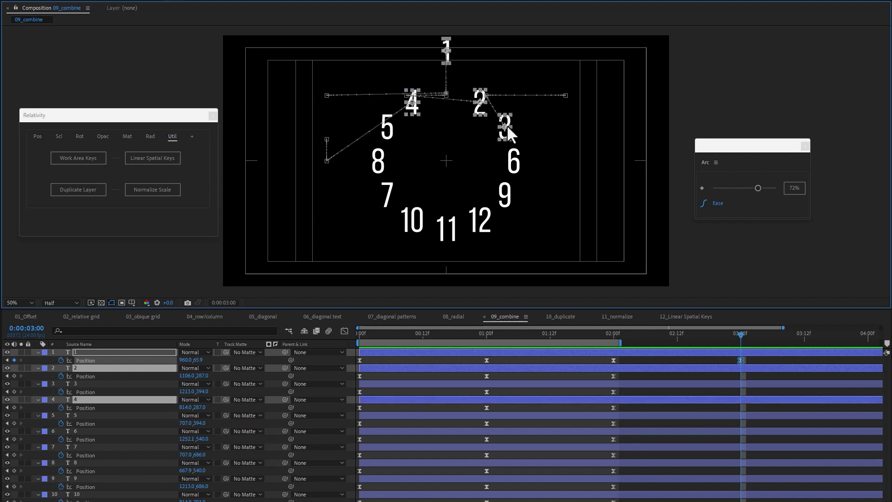
{"action": "left_click", "coordinate": [388, 132], "text": "shift"}
{"action": "left_click", "coordinate": [508, 158], "text": "shift"}
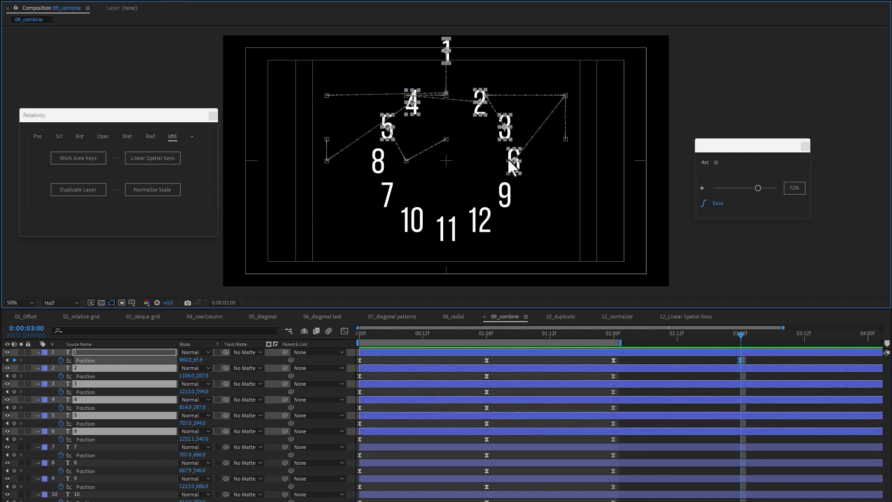
{"action": "left_click", "coordinate": [375, 159], "text": "shift"}
{"action": "left_click", "coordinate": [505, 189], "text": "shift"}
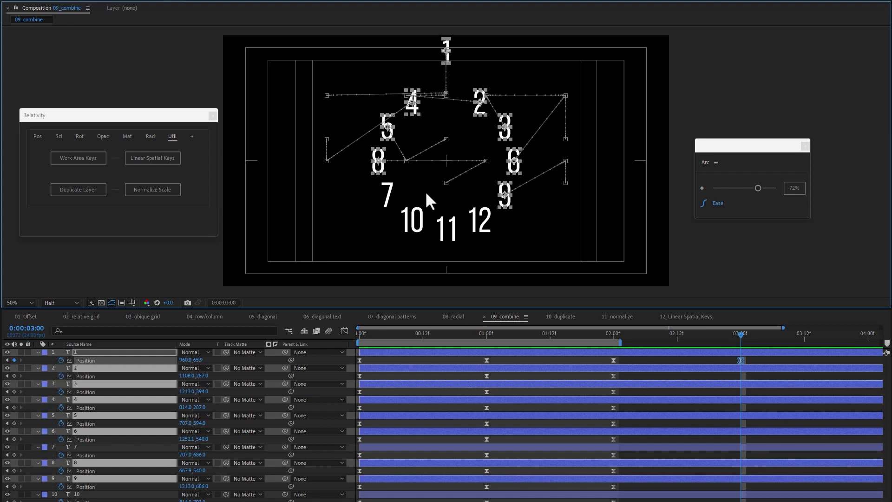
{"action": "left_click", "coordinate": [388, 193], "text": "shift"}
{"action": "left_click", "coordinate": [483, 217], "text": "shift"}
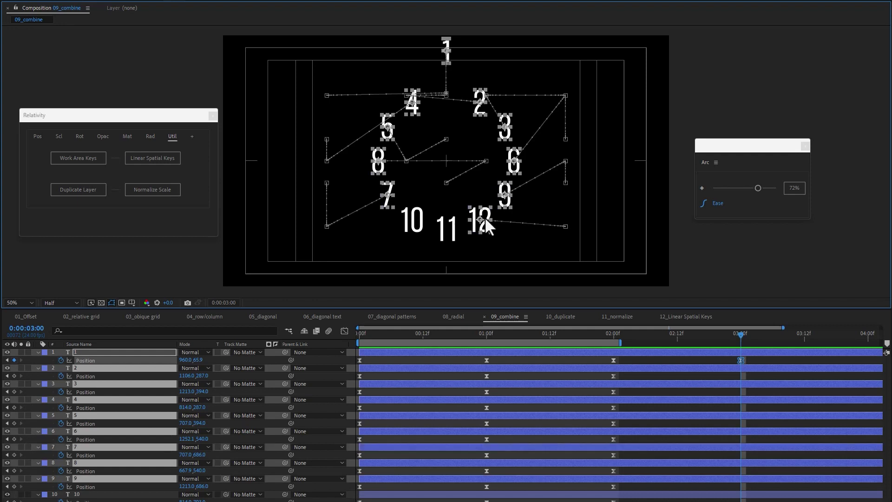
{"action": "left_click", "coordinate": [411, 222], "text": "shift"}
{"action": "left_click", "coordinate": [442, 230], "text": "shift"}
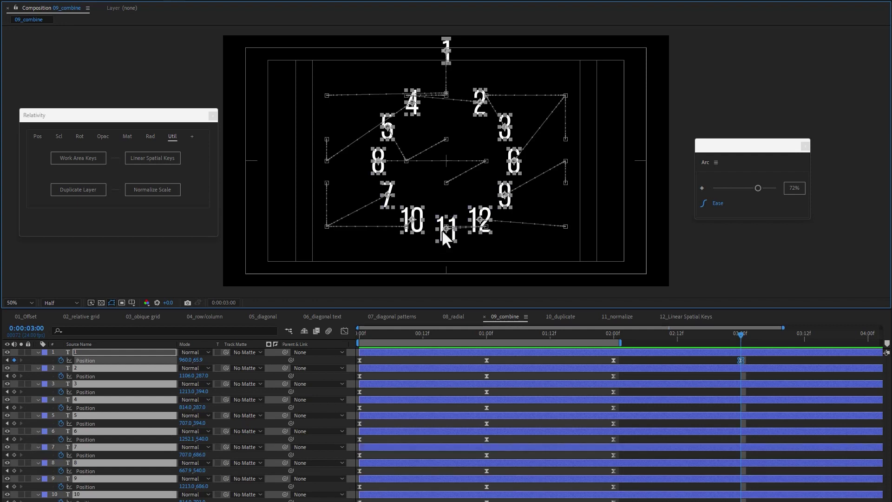
{"action": "left_click", "coordinate": [127, 137]}
{"action": "left_click", "coordinate": [104, 184]}
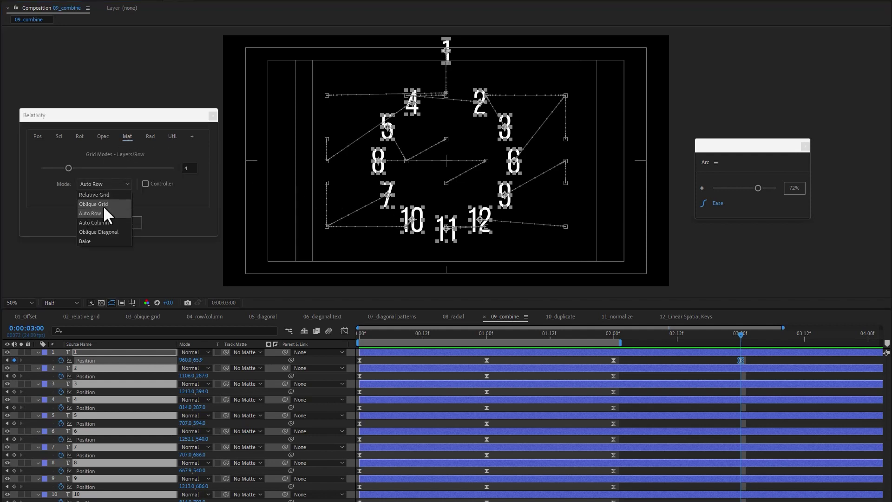
{"action": "left_click", "coordinate": [103, 206]}
{"action": "left_click", "coordinate": [132, 224]}
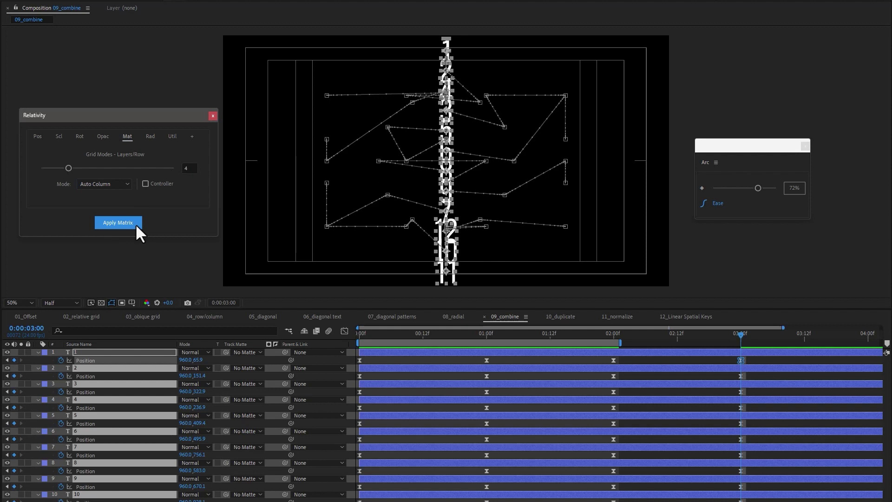
Ease the new Position keyframes at 0:00:03:00 at 72% and end the work area at 0:00:03:12
{"action": "left_click_drag", "start_coordinate": [620, 343], "coordinate": [743, 339]}
{"action": "left_click_drag", "start_coordinate": [750, 499], "coordinate": [804, 334]}
{"action": "left_click", "coordinate": [797, 188]}
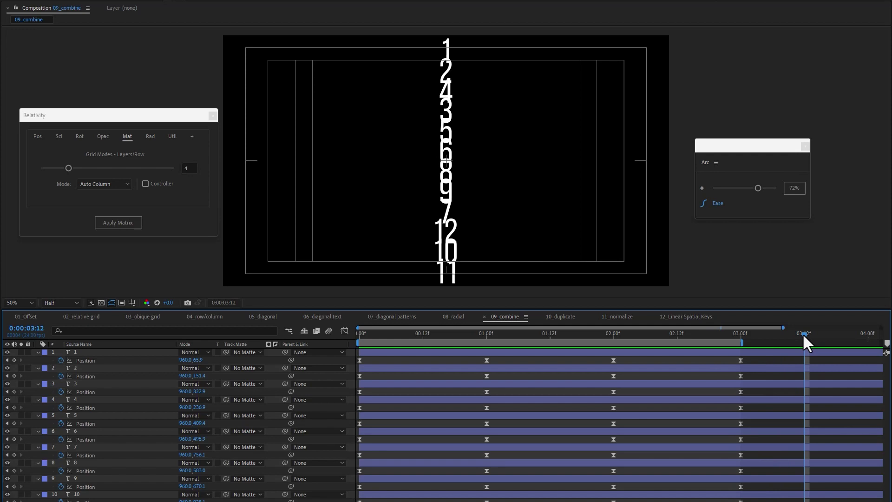
{"action": "key", "text": "n"}
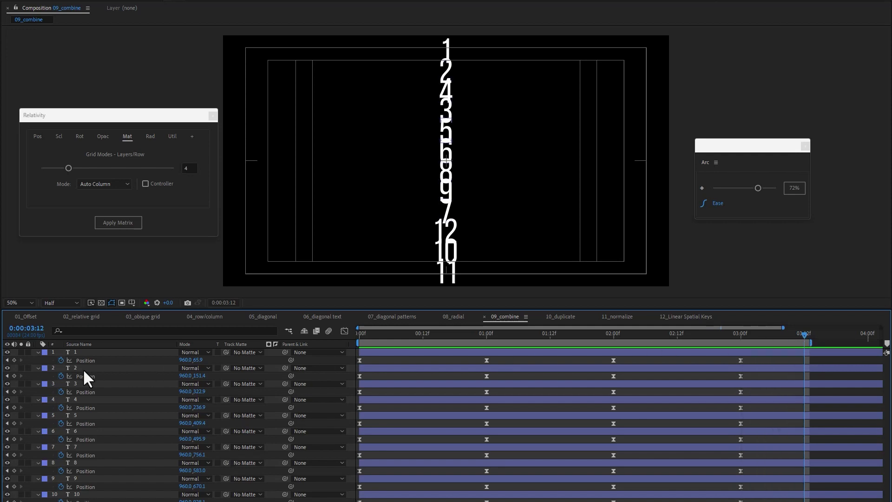
Scale all twelve layers down to 46.2% and preview the whole grid, radial and column animation
{"action": "left_click", "coordinate": [84, 370]}
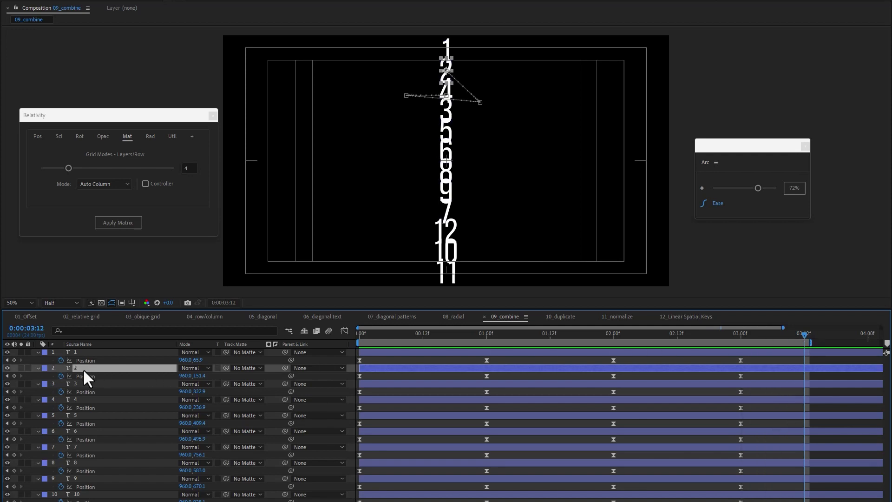
{"action": "key", "text": "ctrl+a"}
{"action": "key", "text": "s"}
{"action": "left_click_drag", "start_coordinate": [203, 408], "coordinate": [71, 405]}
{"action": "key", "text": "F2"}
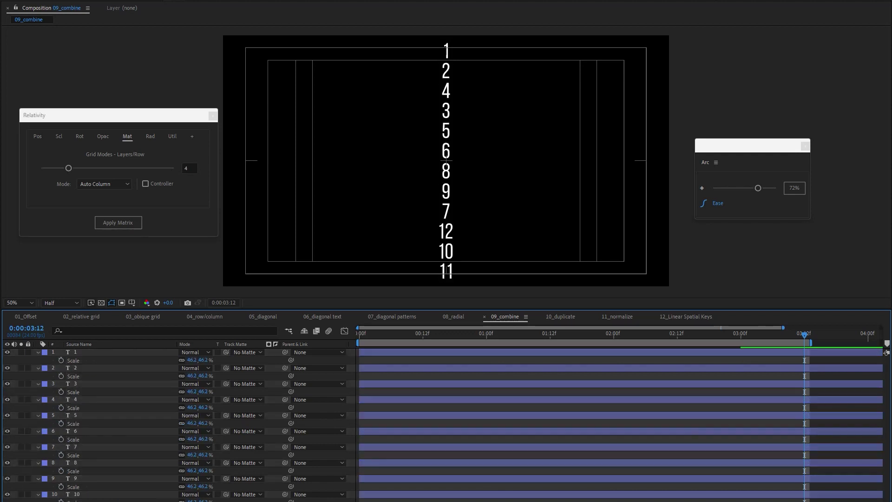
{"action": "key", "text": "space"}
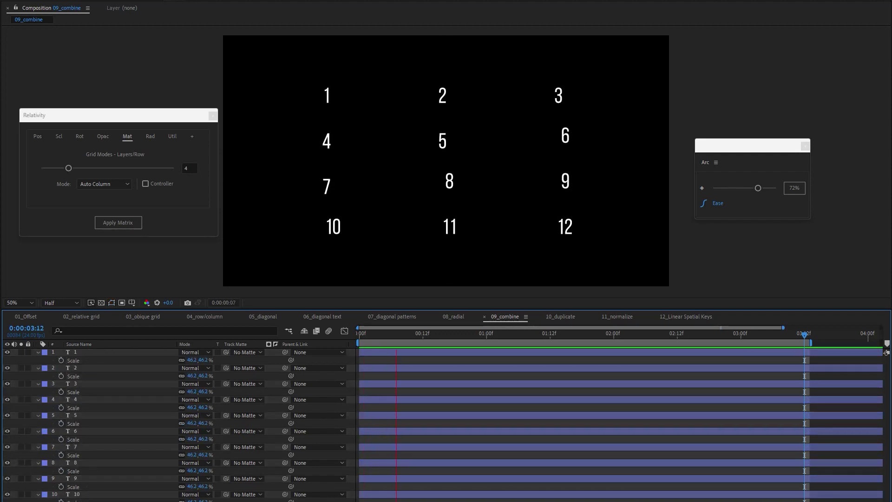